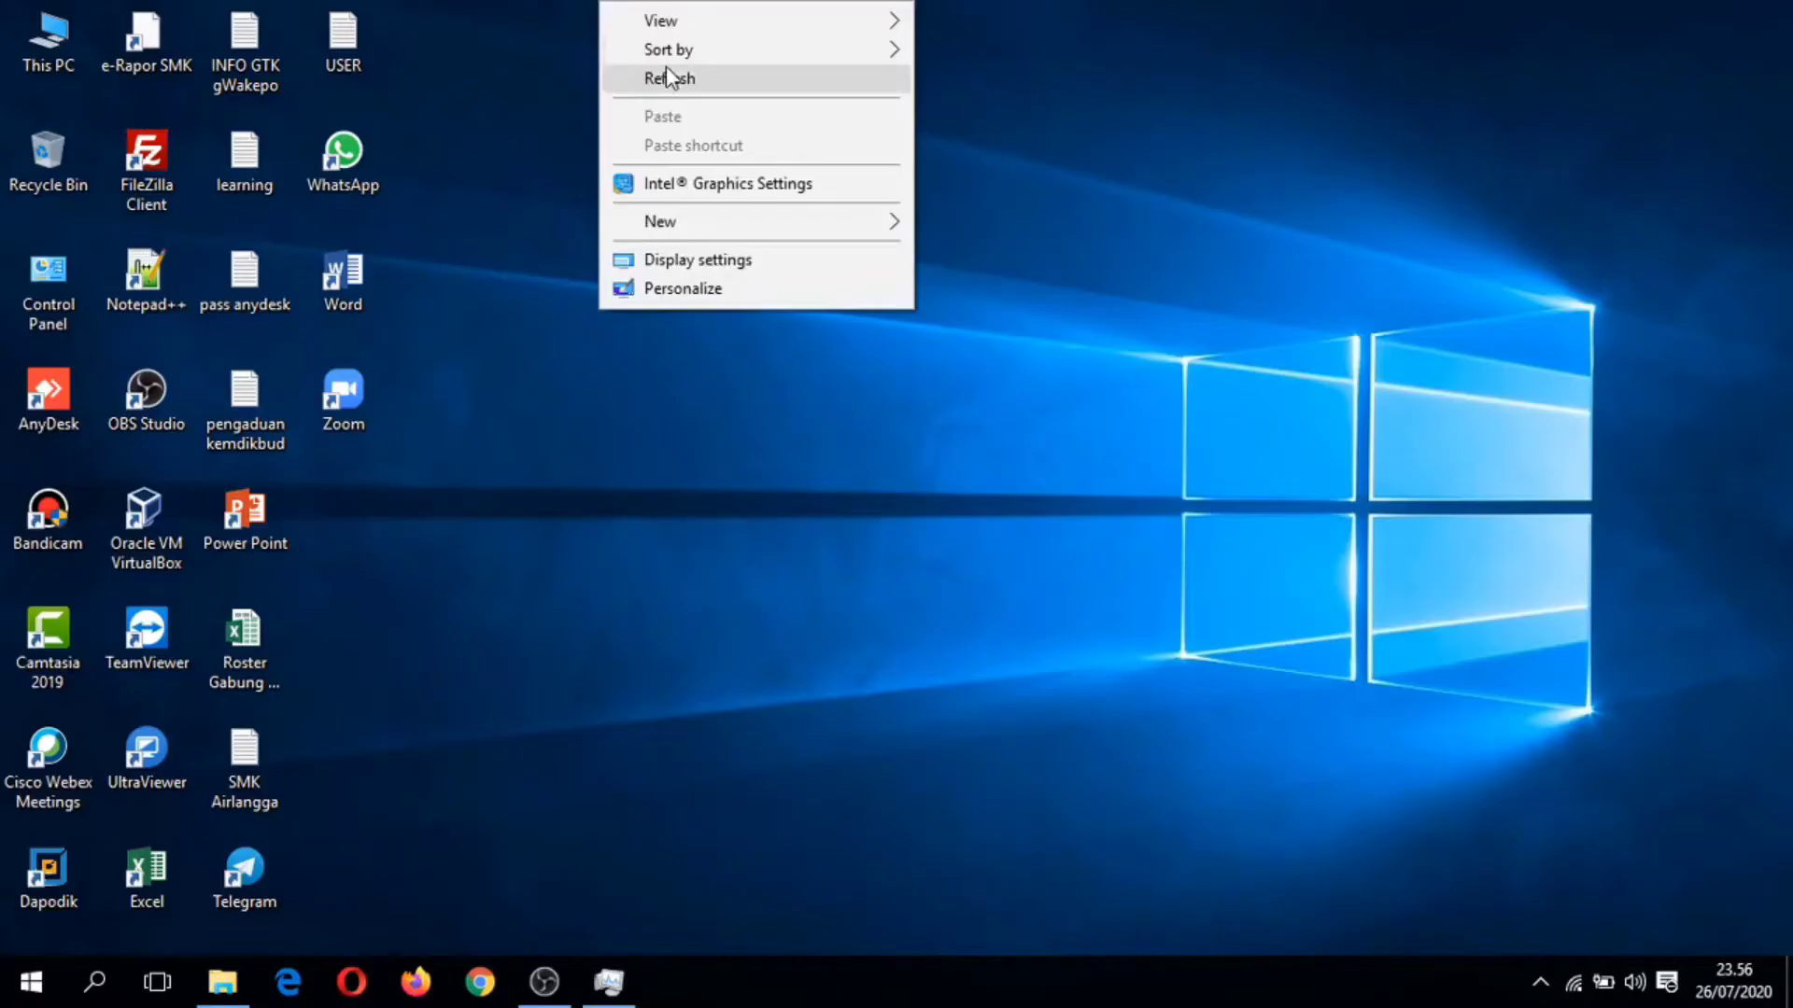
# Step: Refresh the desktop a few times from its right-click menu
pyautogui.click(659, 72)
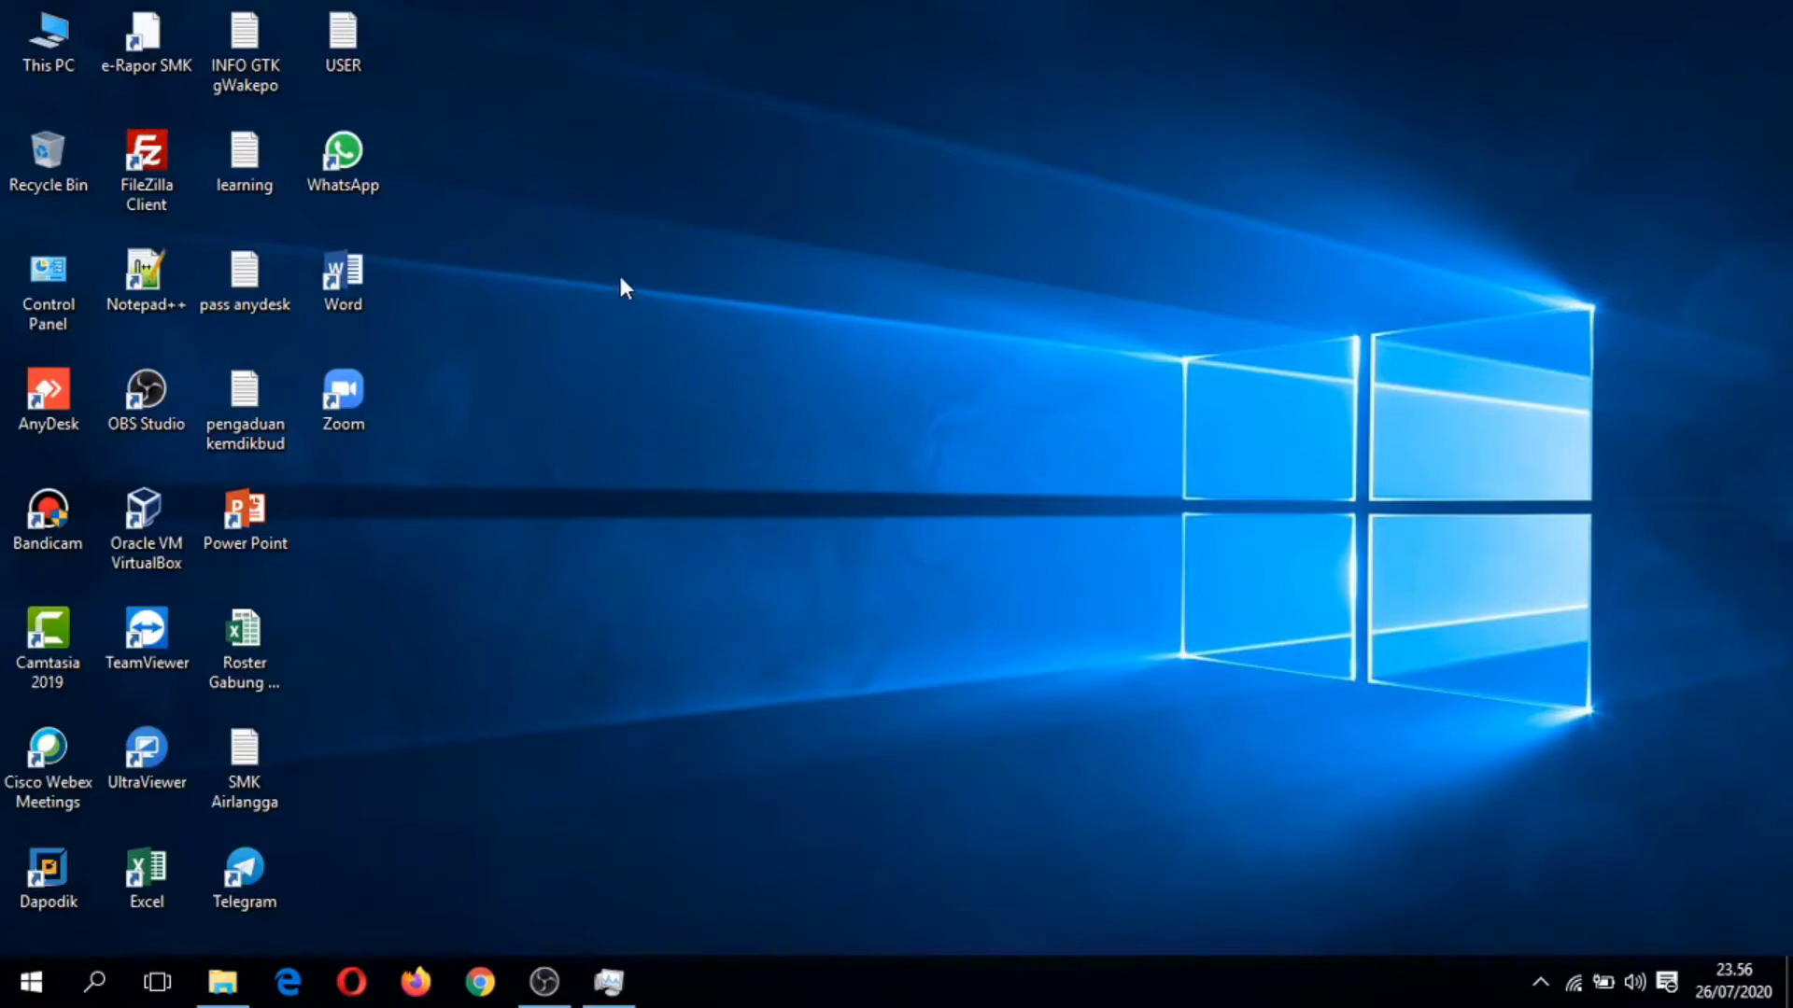
pyautogui.rightClick(598, 209)
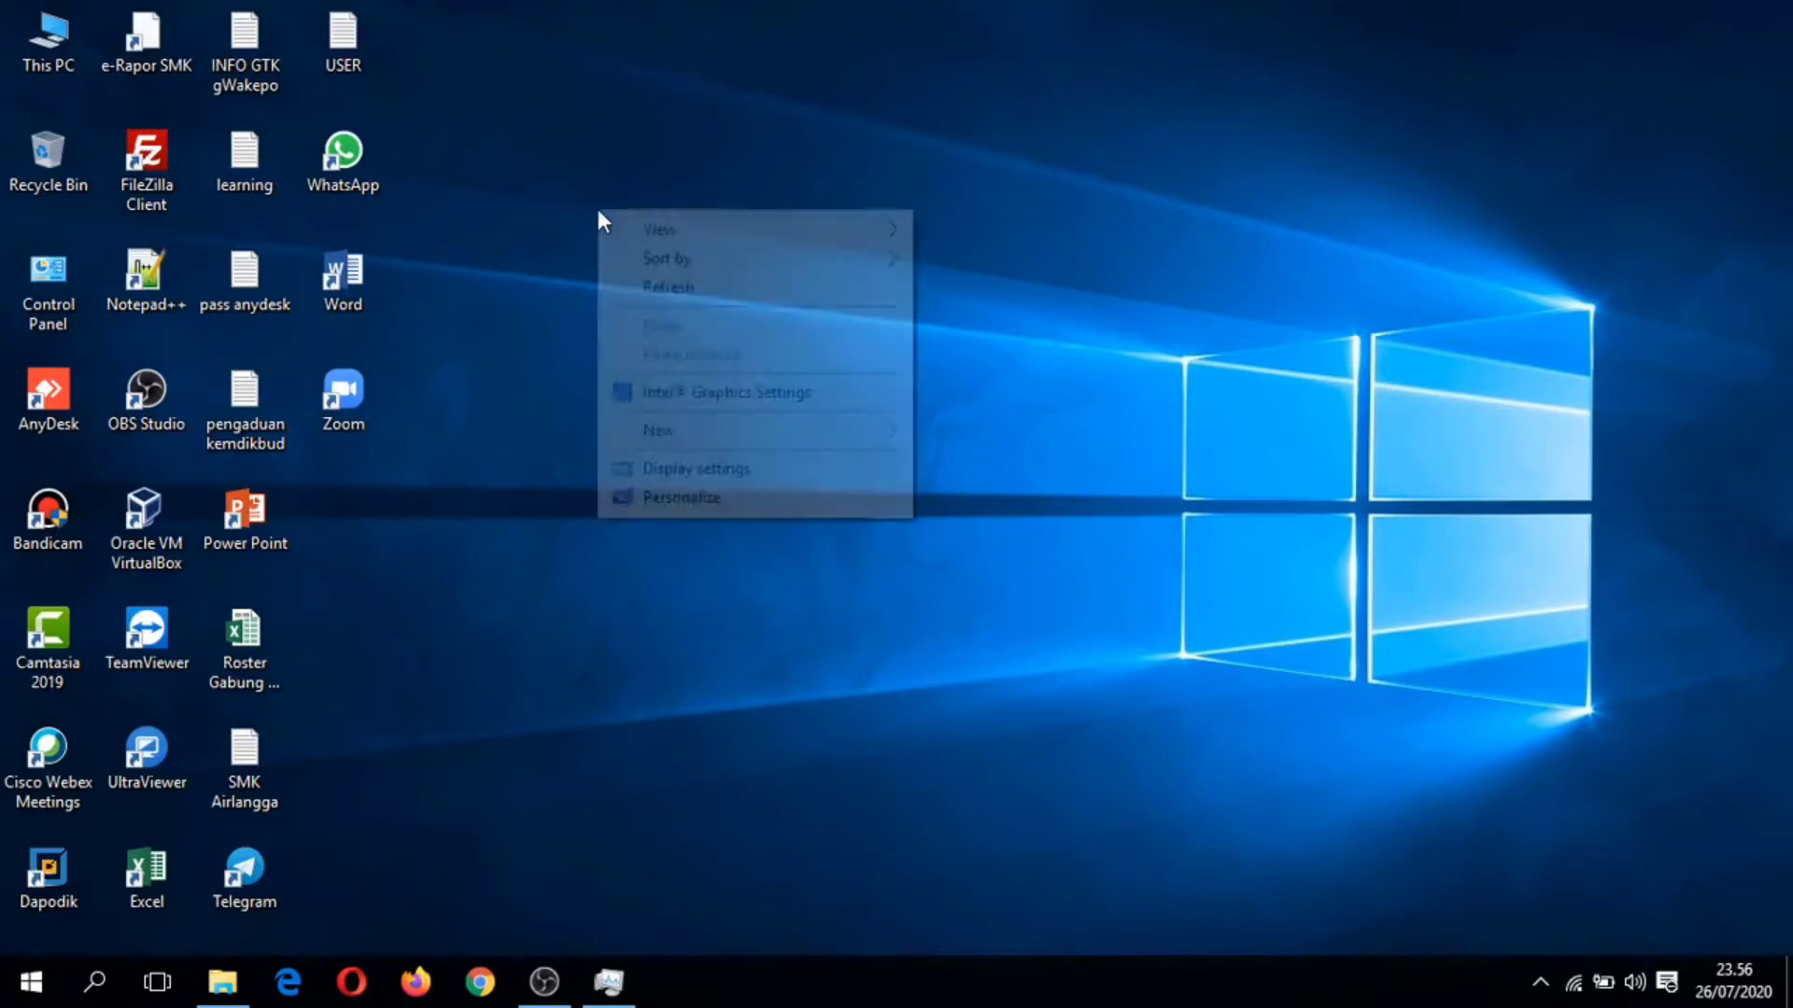
pyautogui.click(653, 287)
pyautogui.rightClick(602, 171)
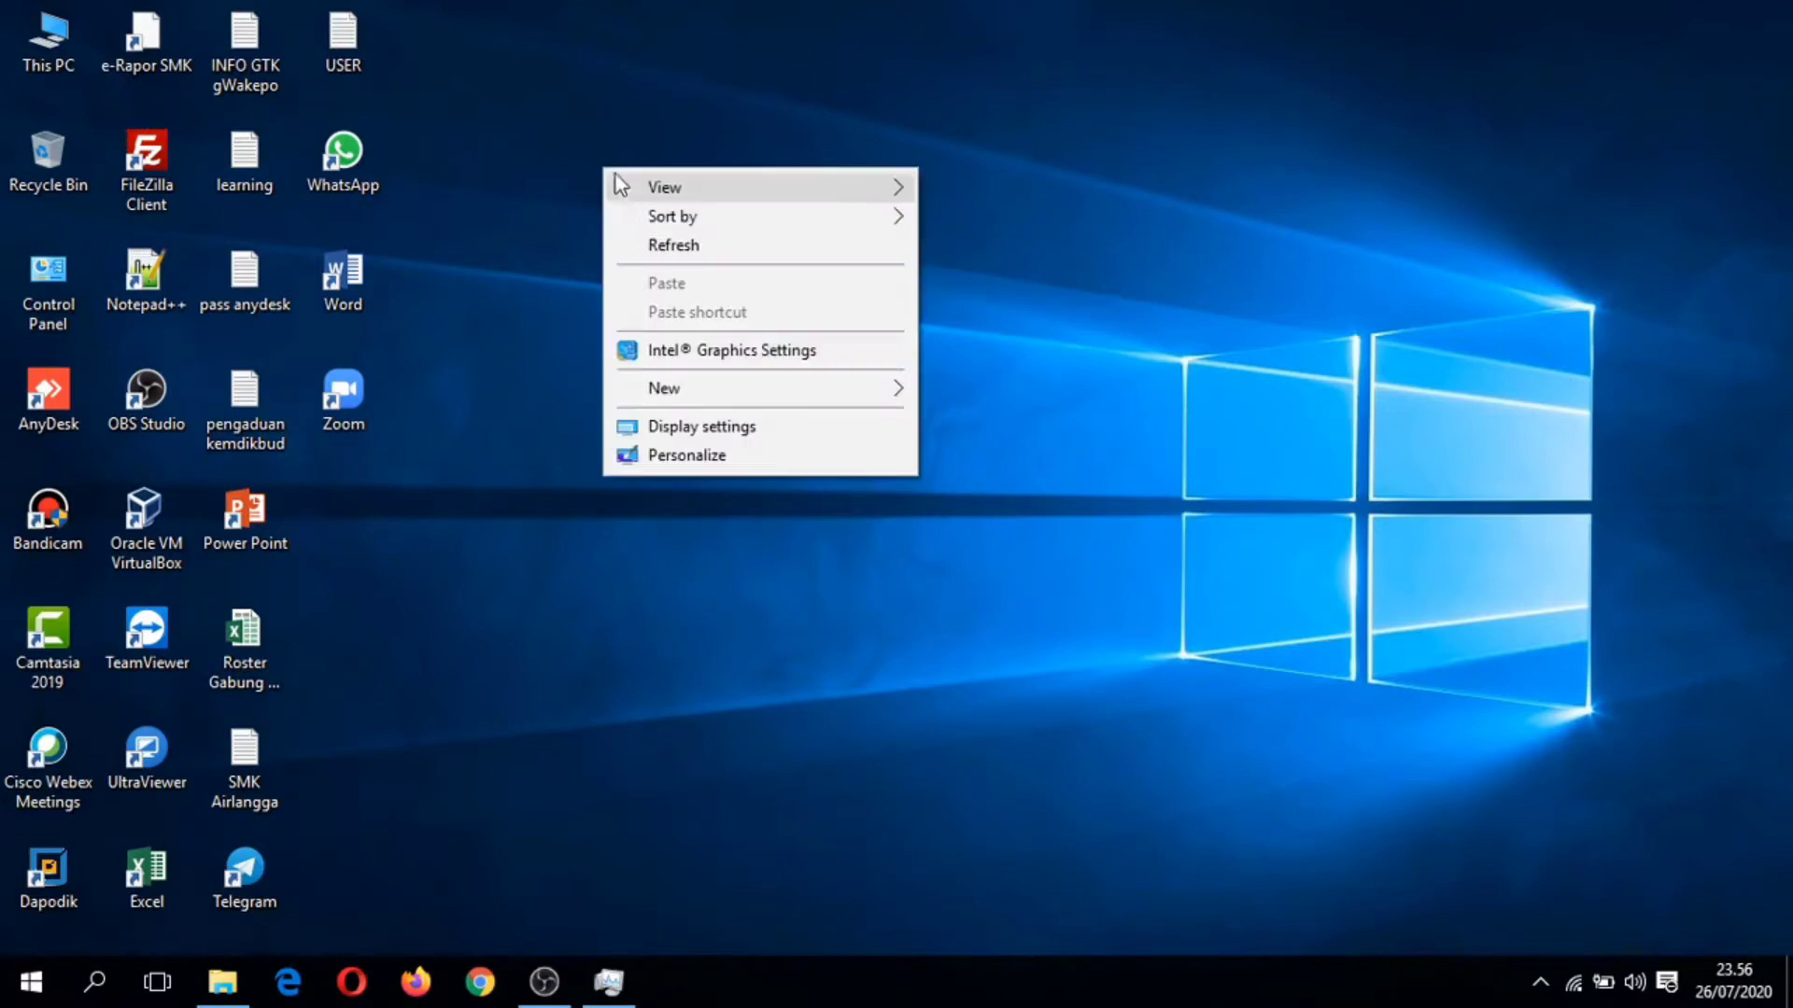
pyautogui.click(652, 245)
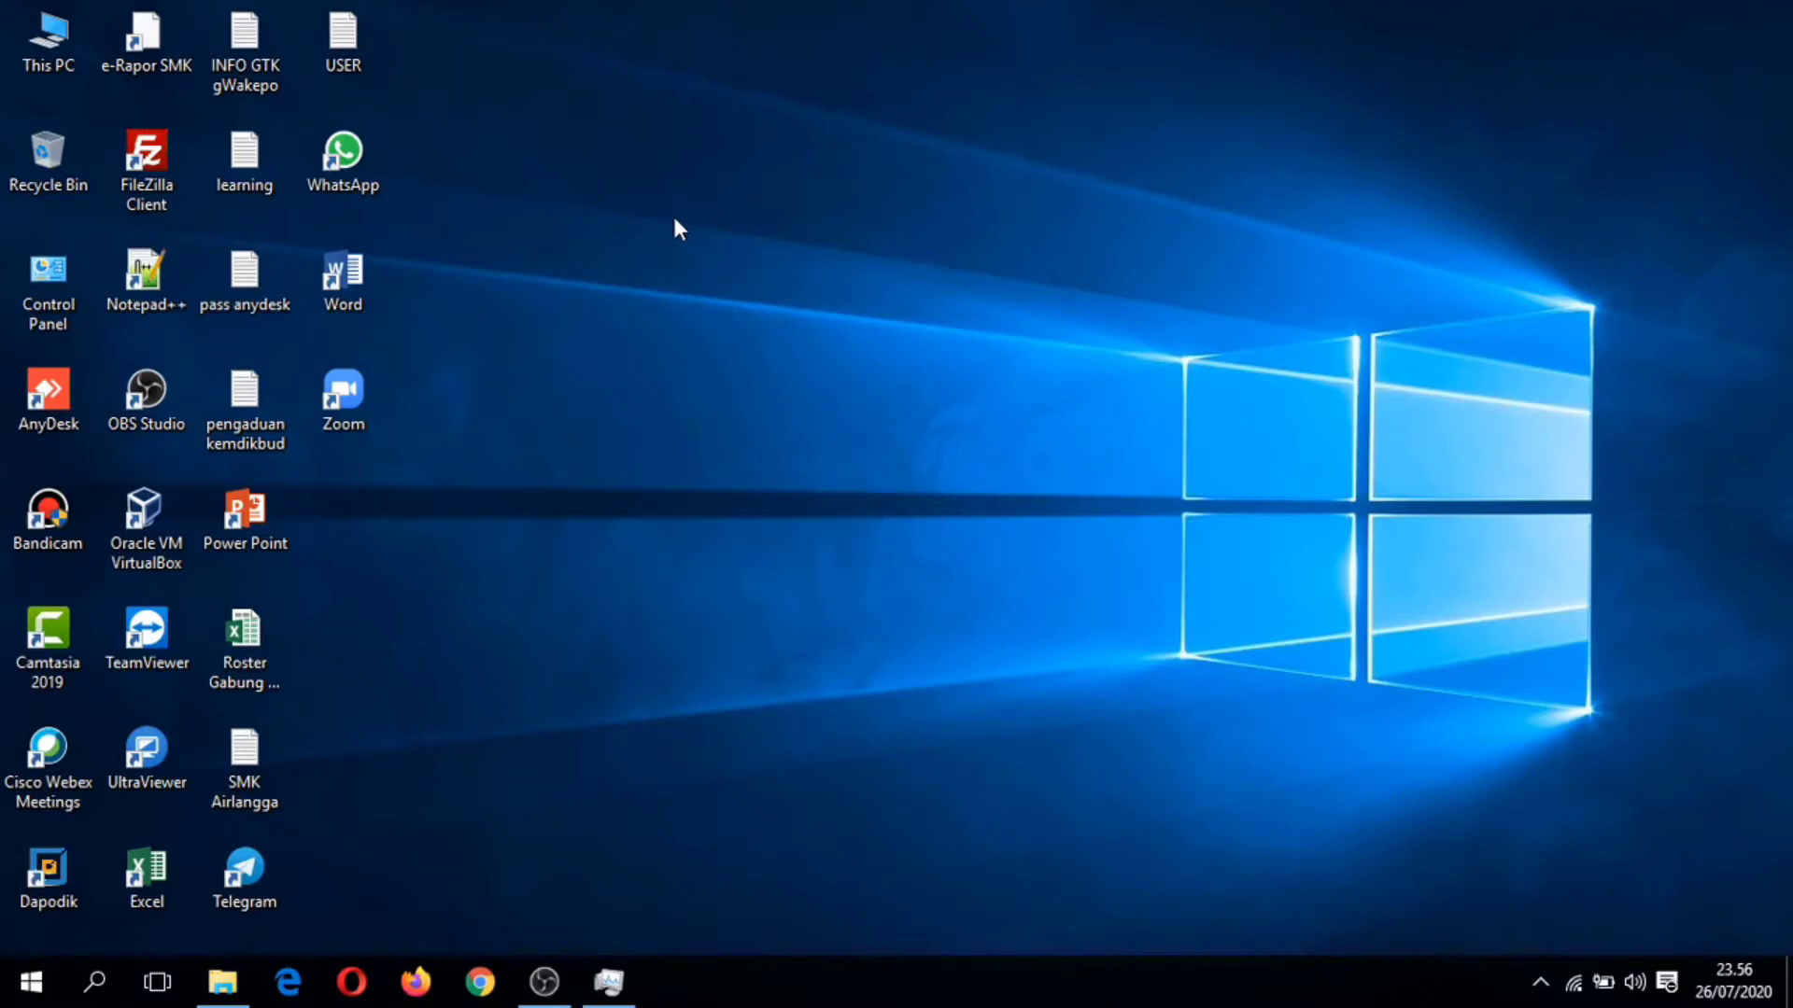
# Step: Start uninstalling Dapodik versi 2021 from Control Panel's Uninstall a program list
pyautogui.doubleClick(58, 282)
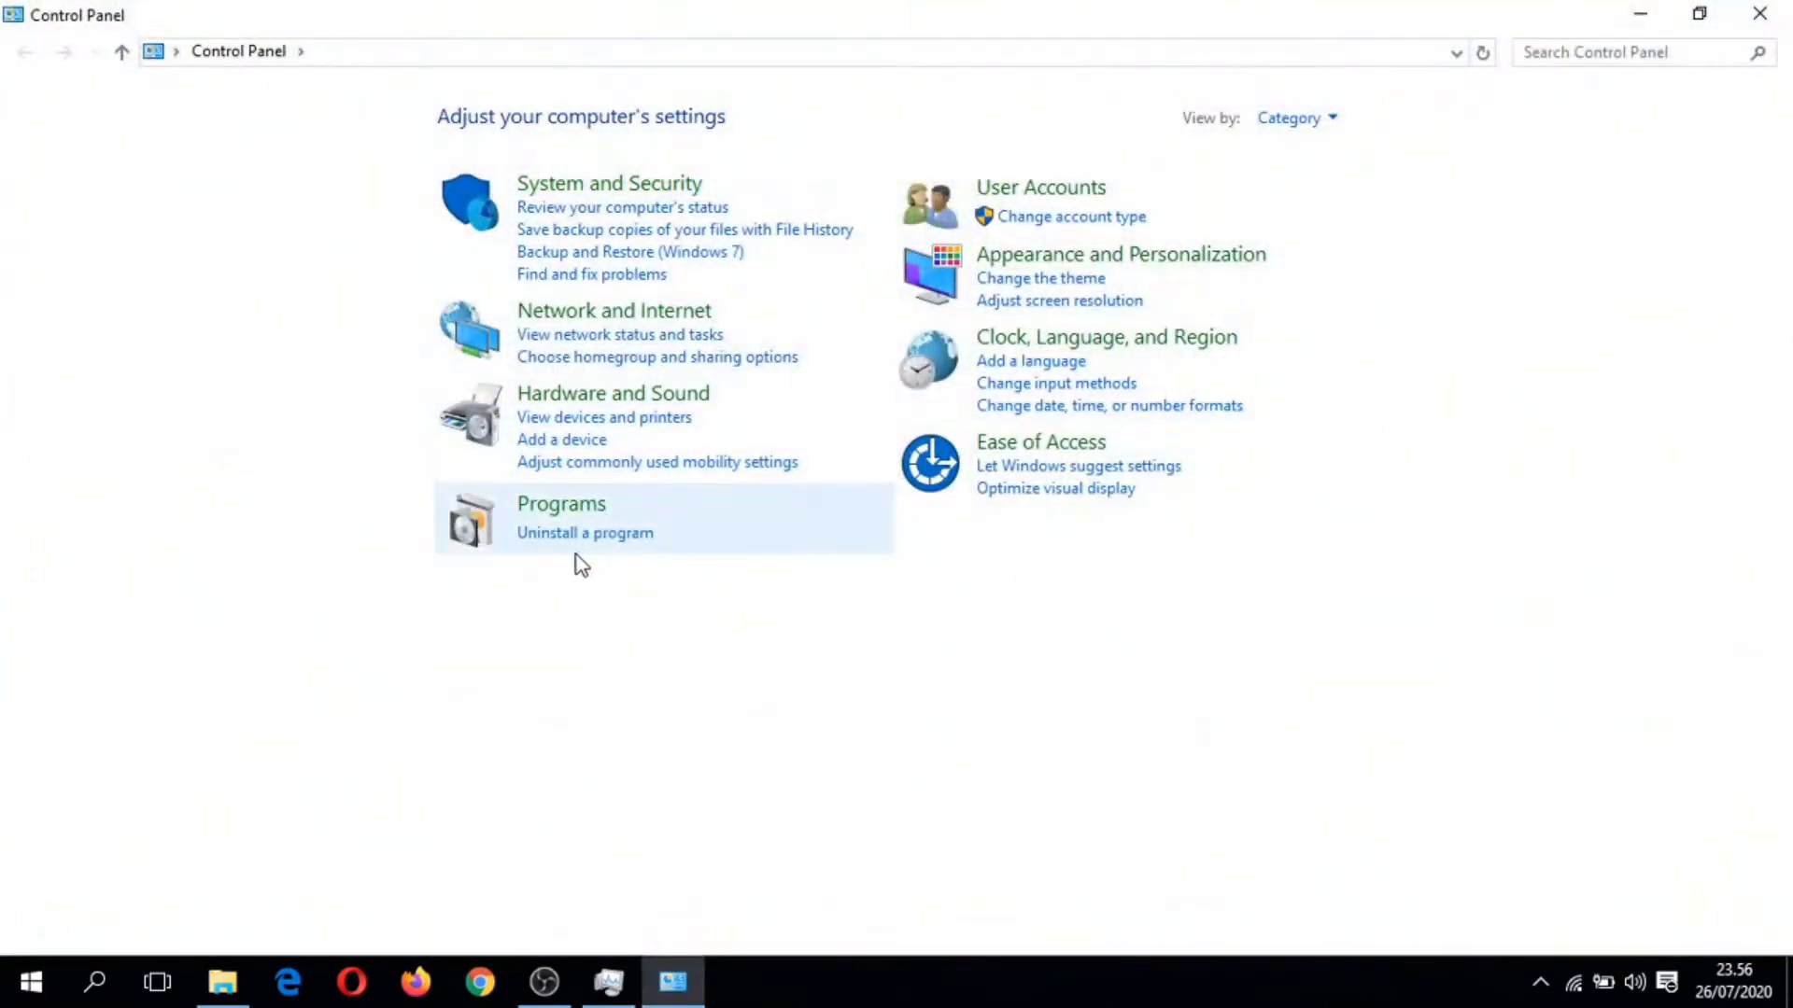
pyautogui.click(573, 536)
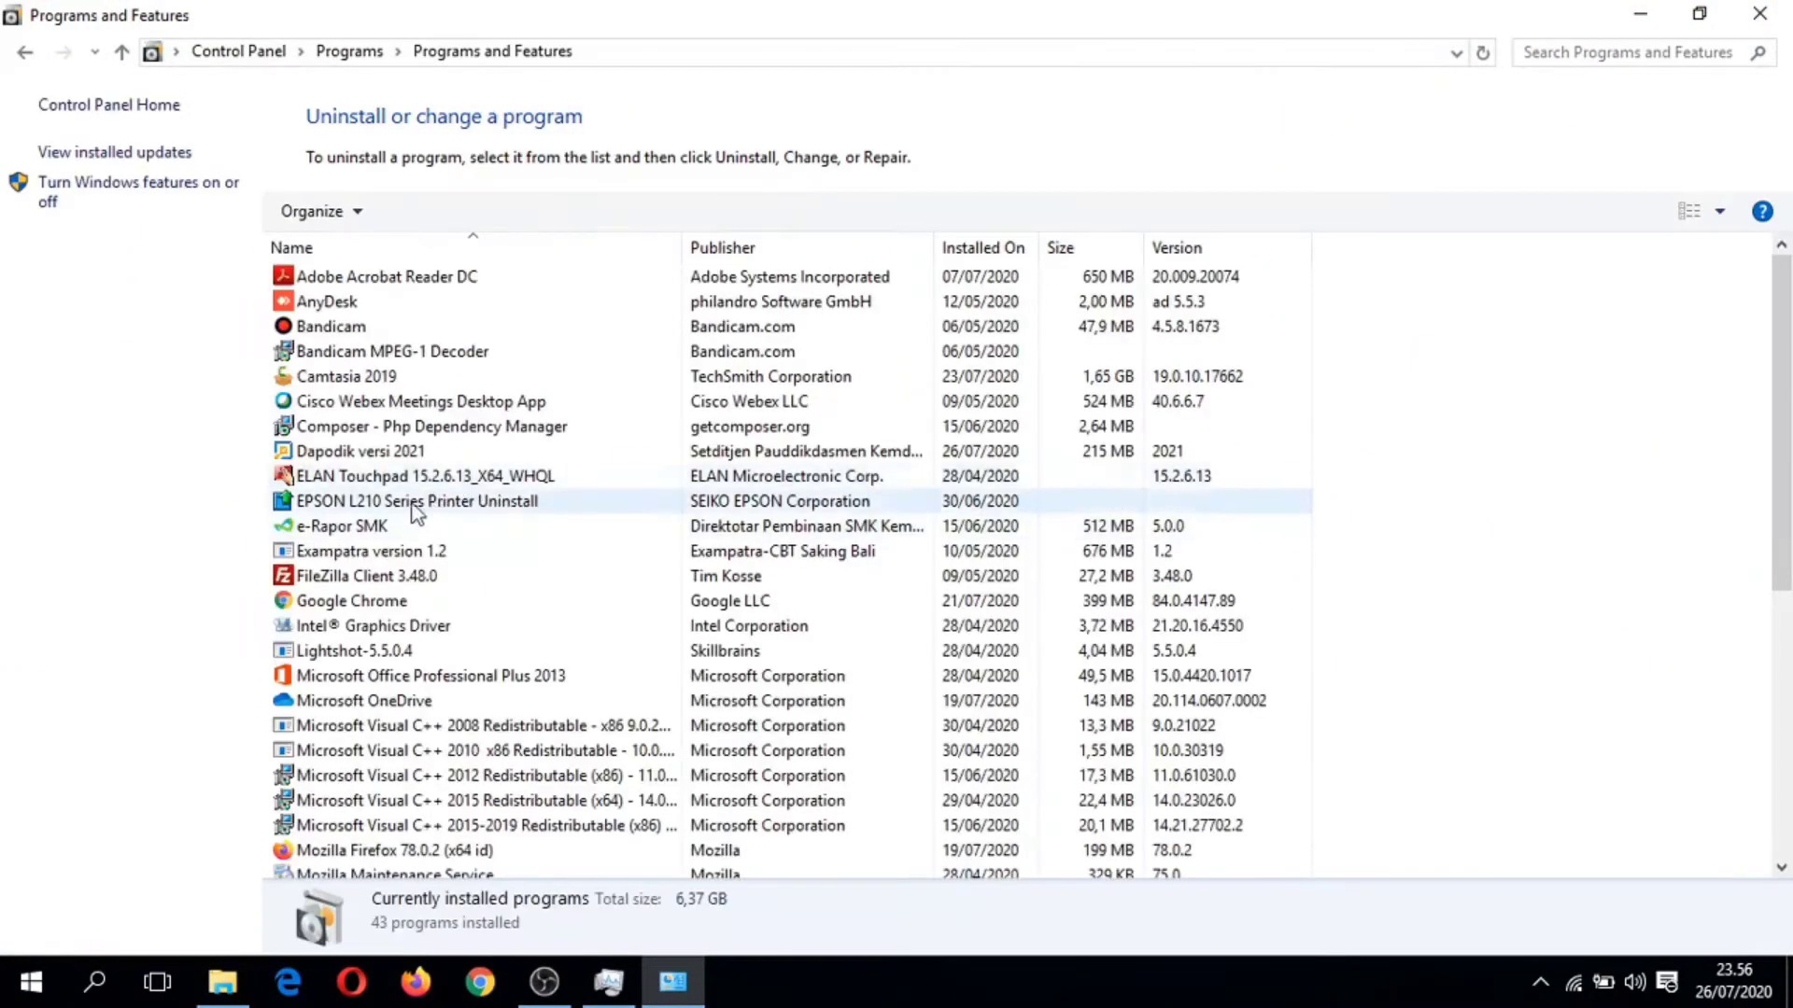
pyautogui.click(378, 452)
pyautogui.rightClick(388, 457)
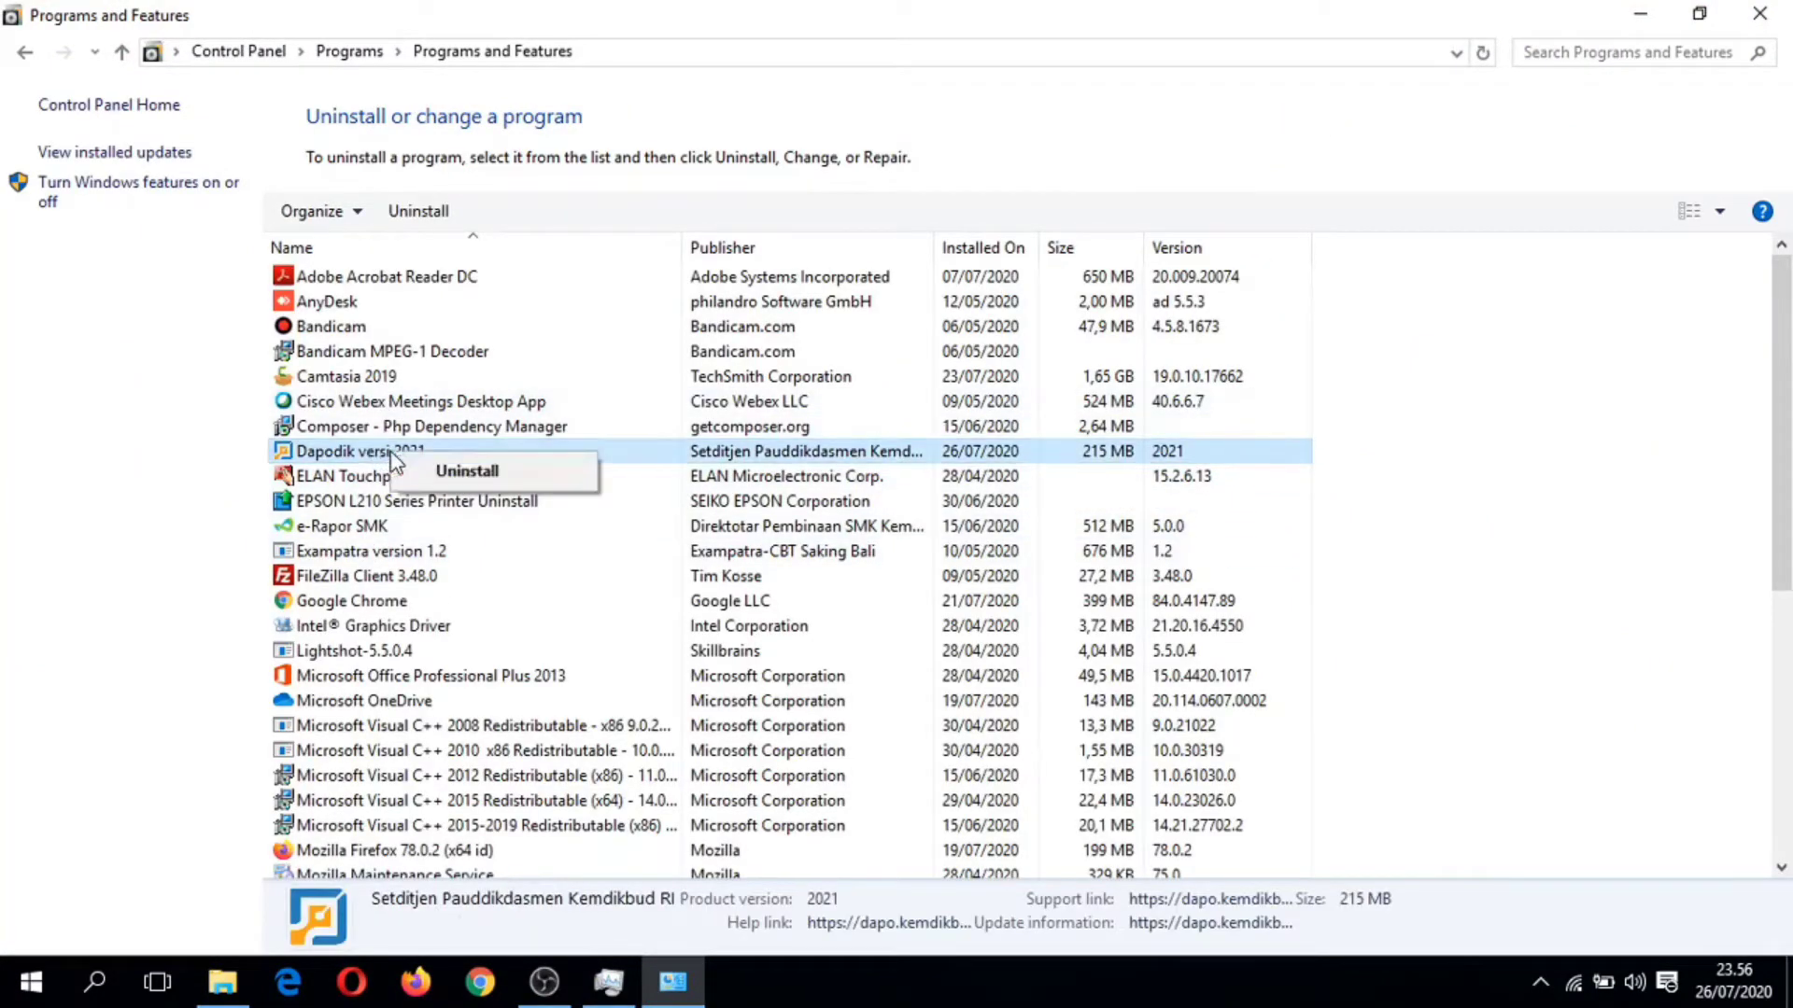
pyautogui.click(464, 472)
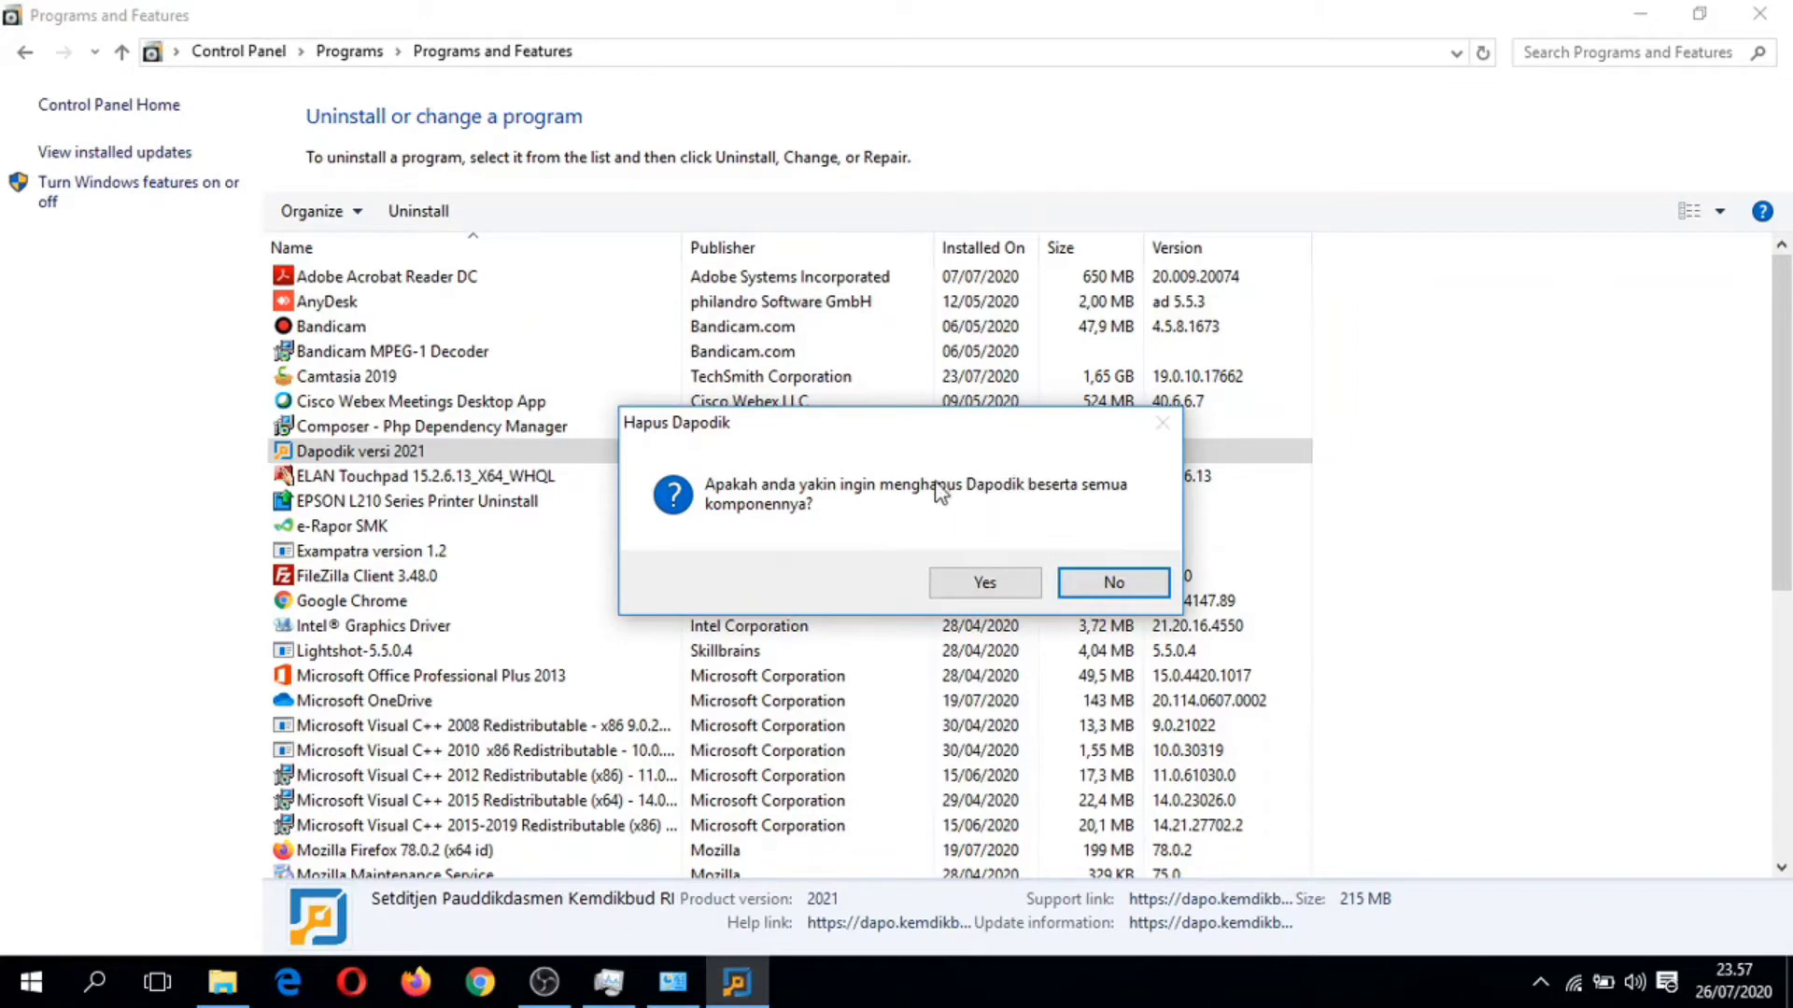
# Step: Confirm removing Dapodik with all its components and close Programs and Features
pyautogui.click(1025, 587)
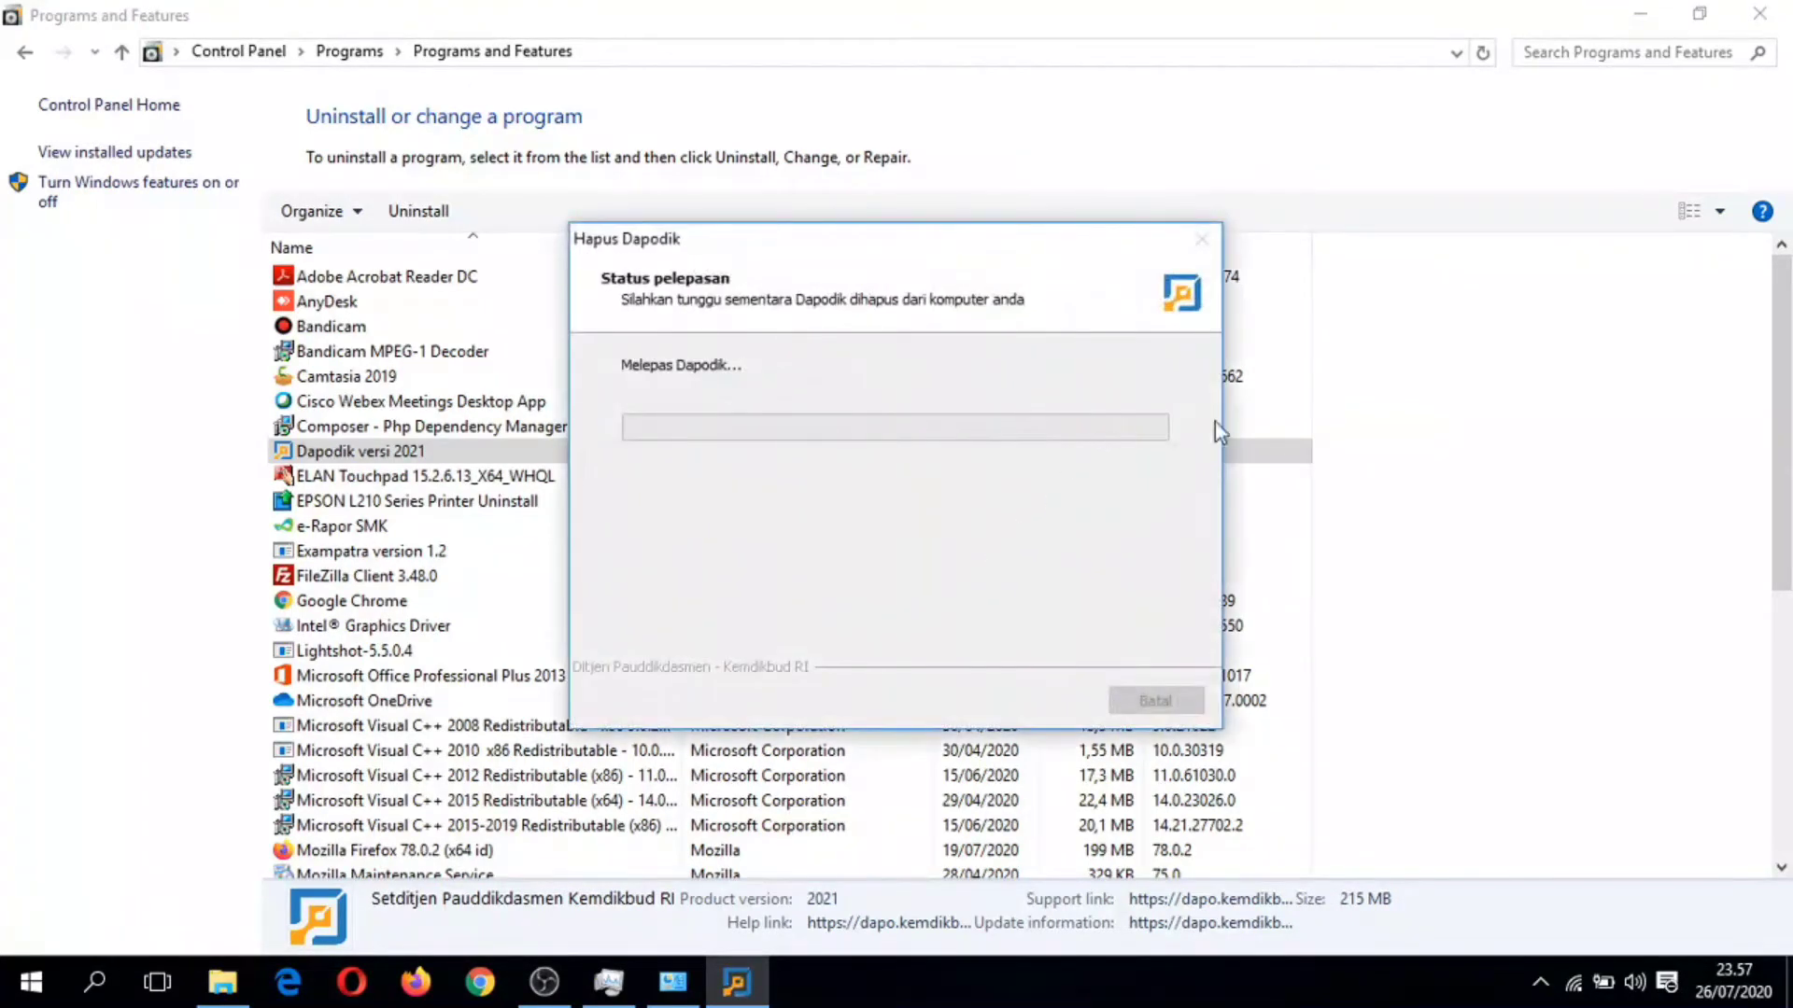
pyautogui.click(1759, 13)
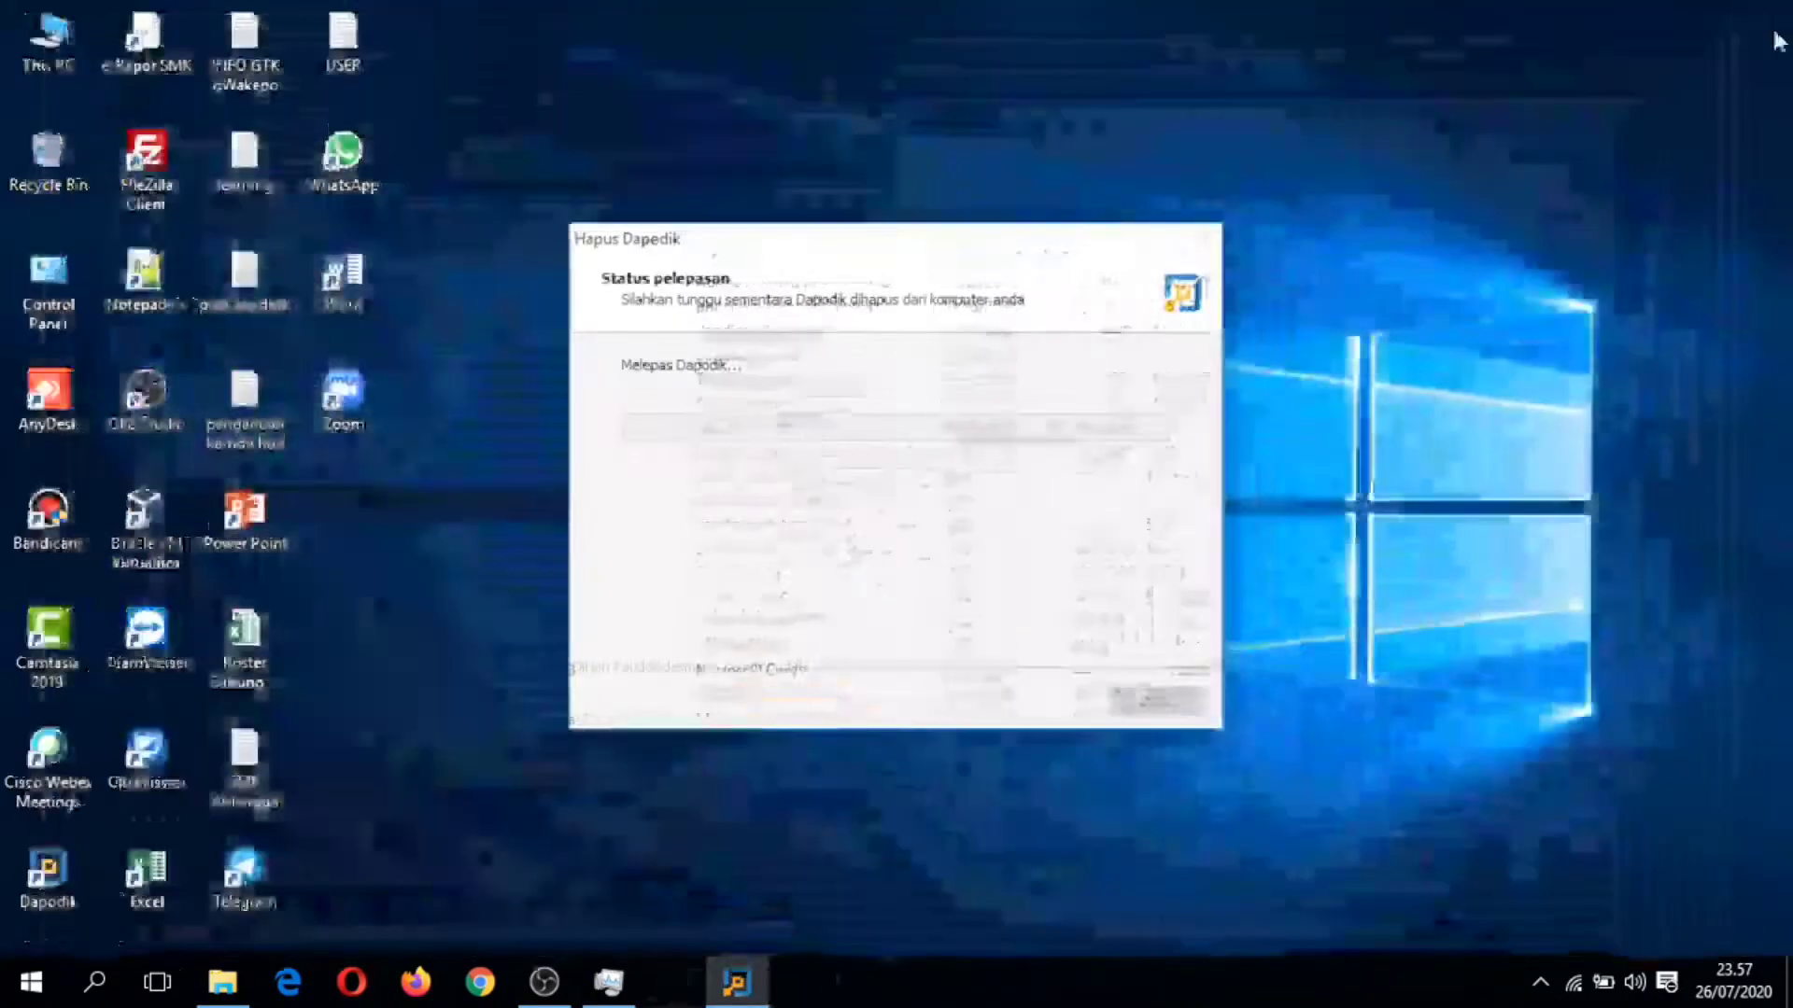
pyautogui.moveTo(1027, 241); pyautogui.dragTo(1293, 86)
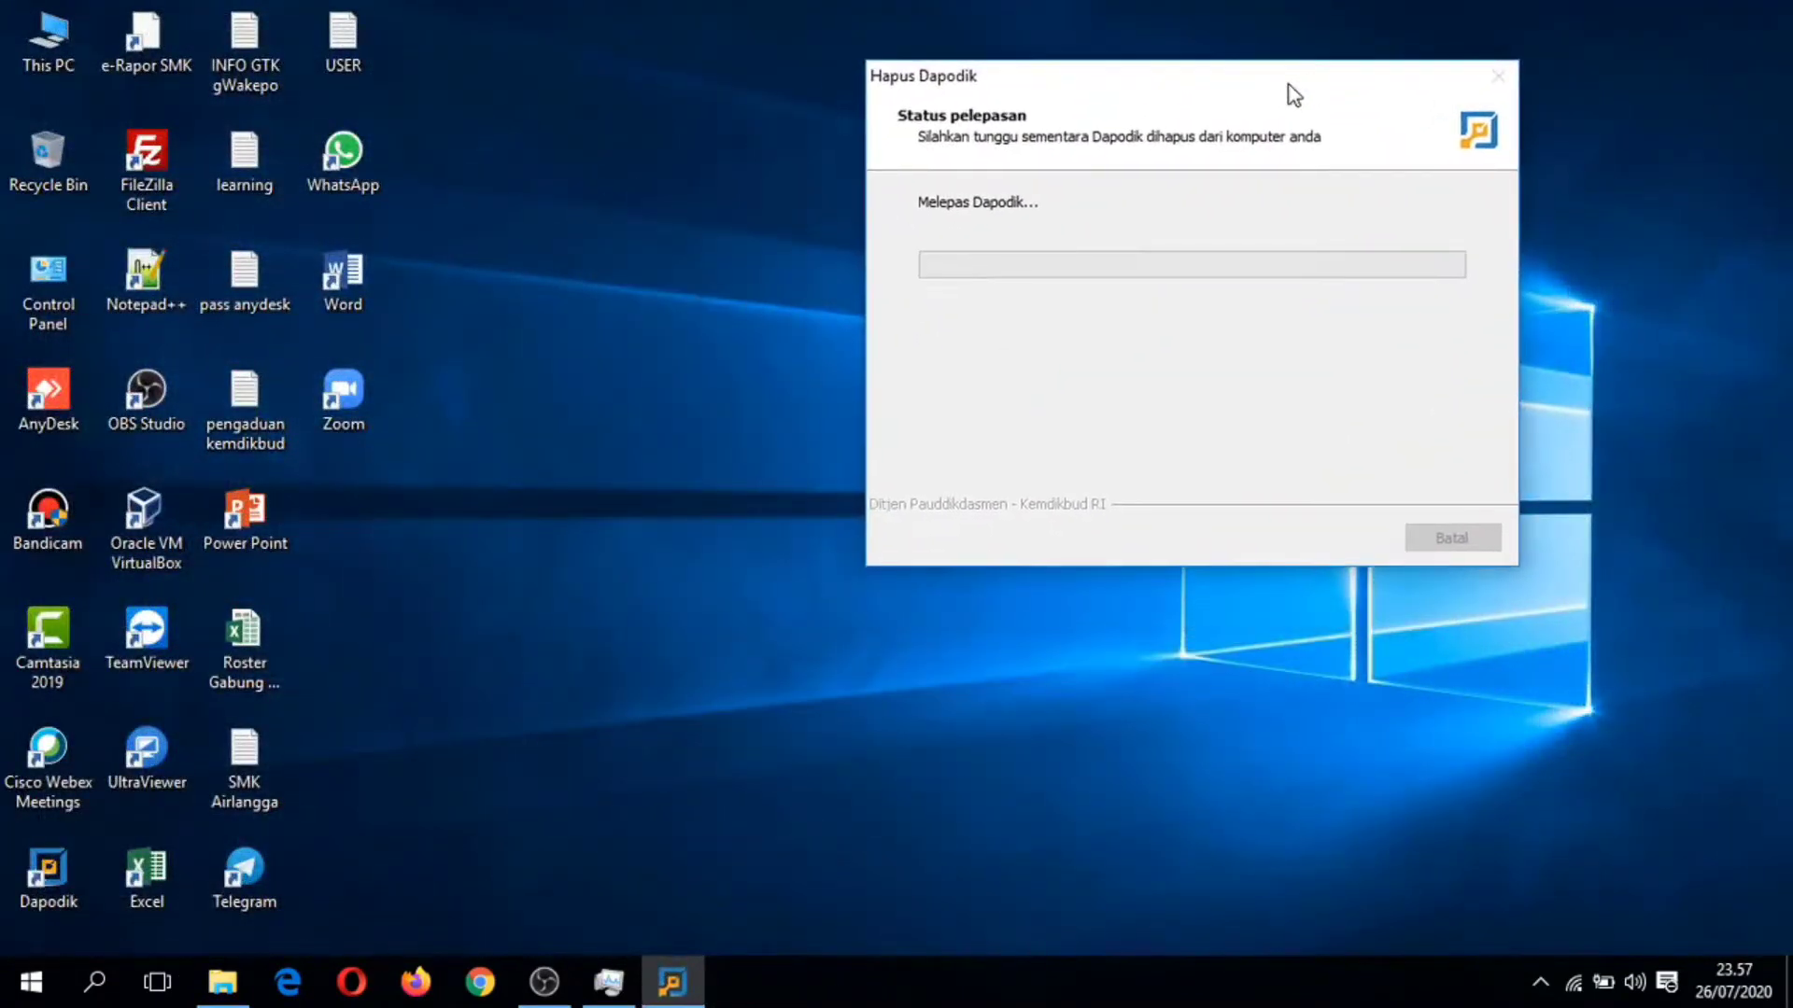
# Step: Refresh the desktop and decline restarting the computer now once removal finishes
pyautogui.rightClick(654, 142)
pyautogui.click(698, 217)
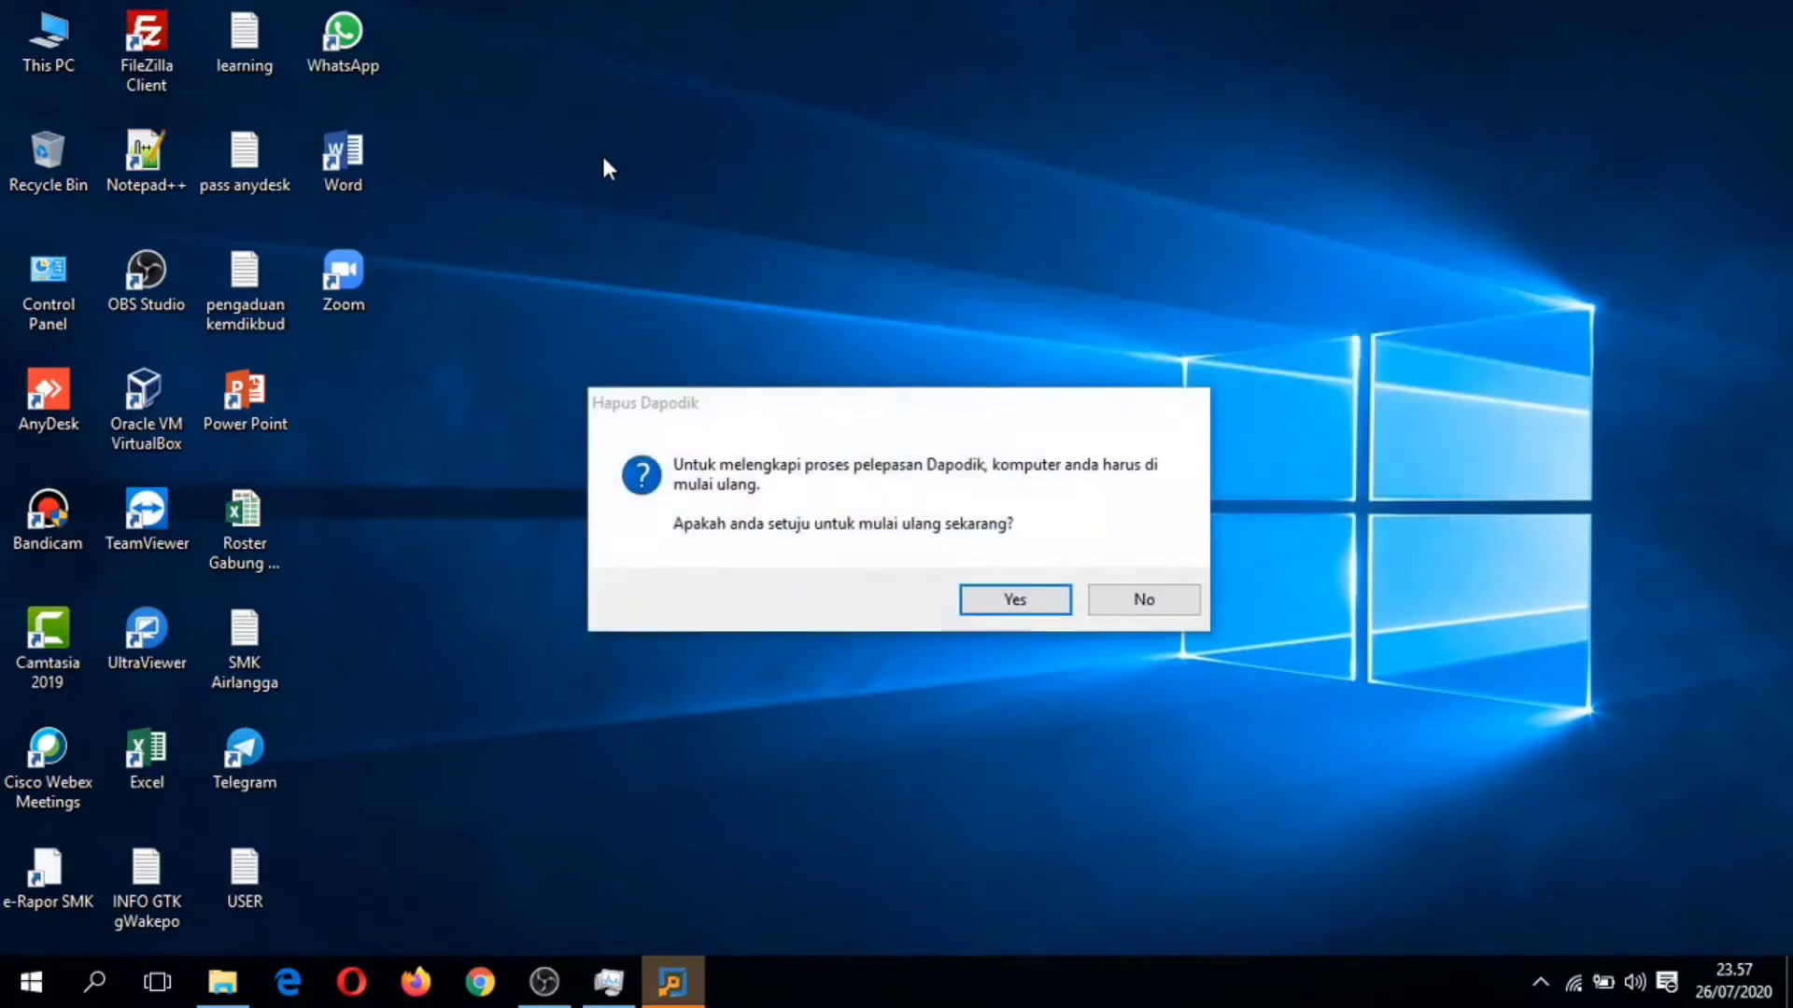
pyautogui.moveTo(726, 412); pyautogui.dragTo(873, 168)
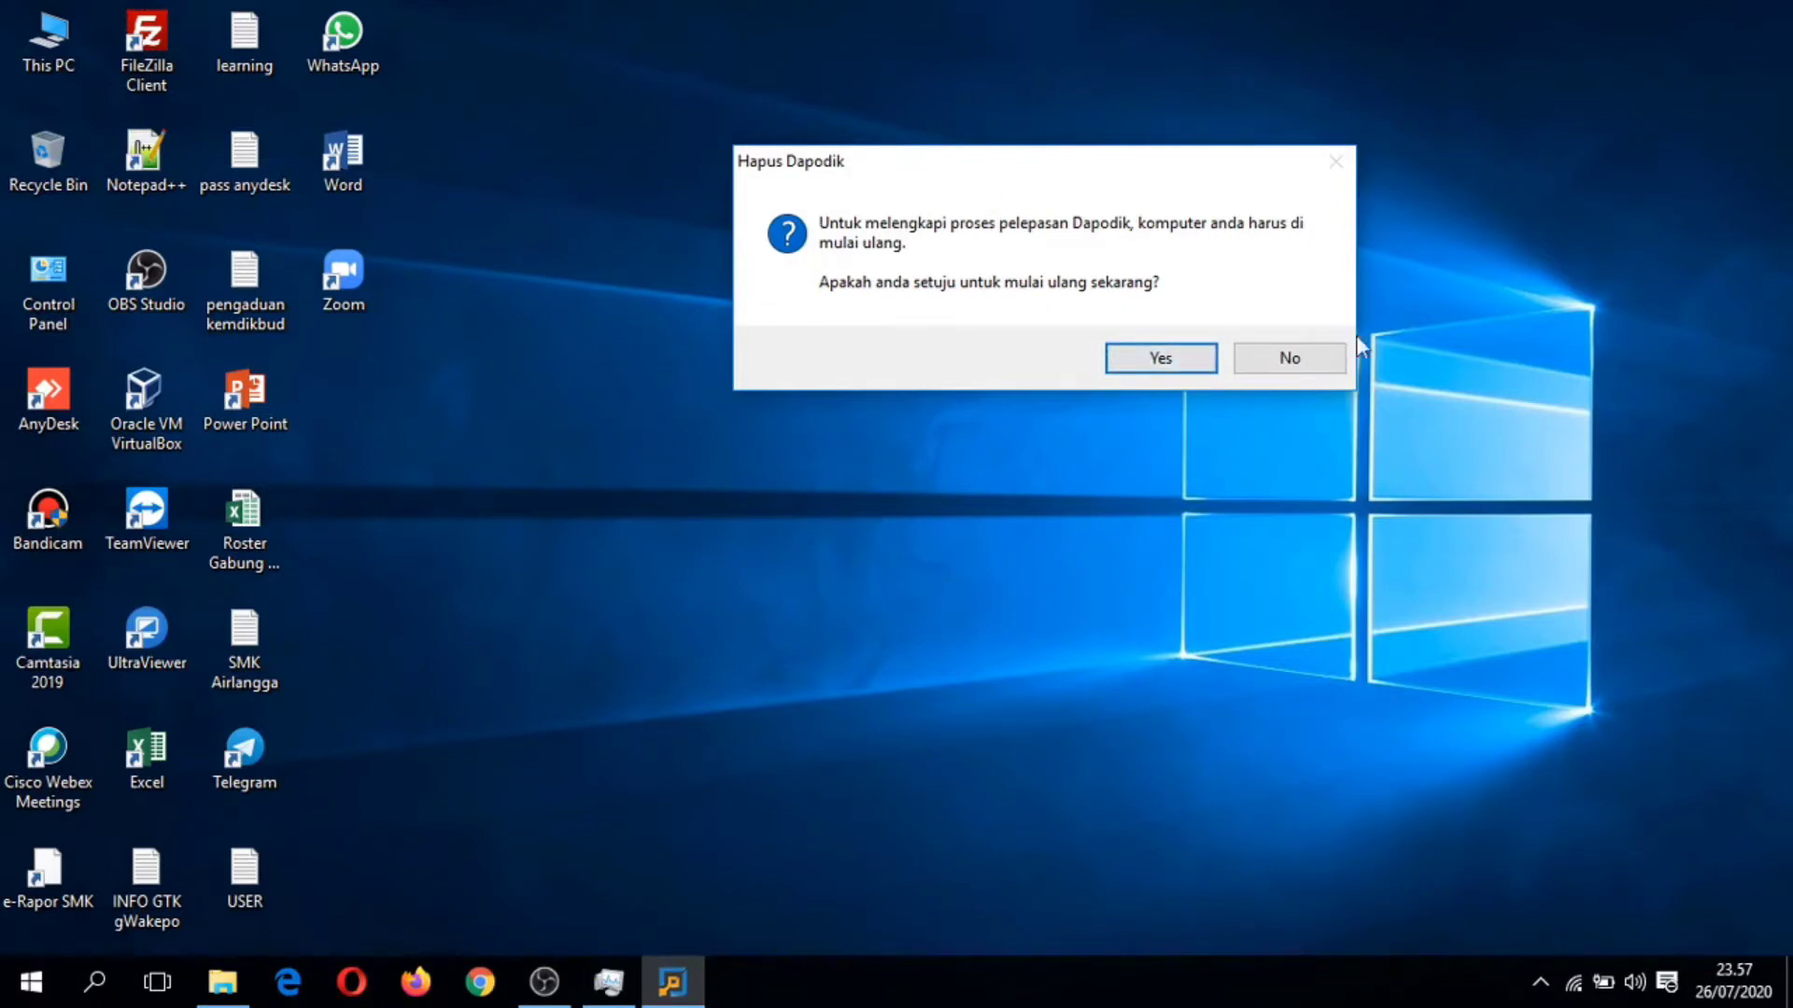
pyautogui.click(1291, 361)
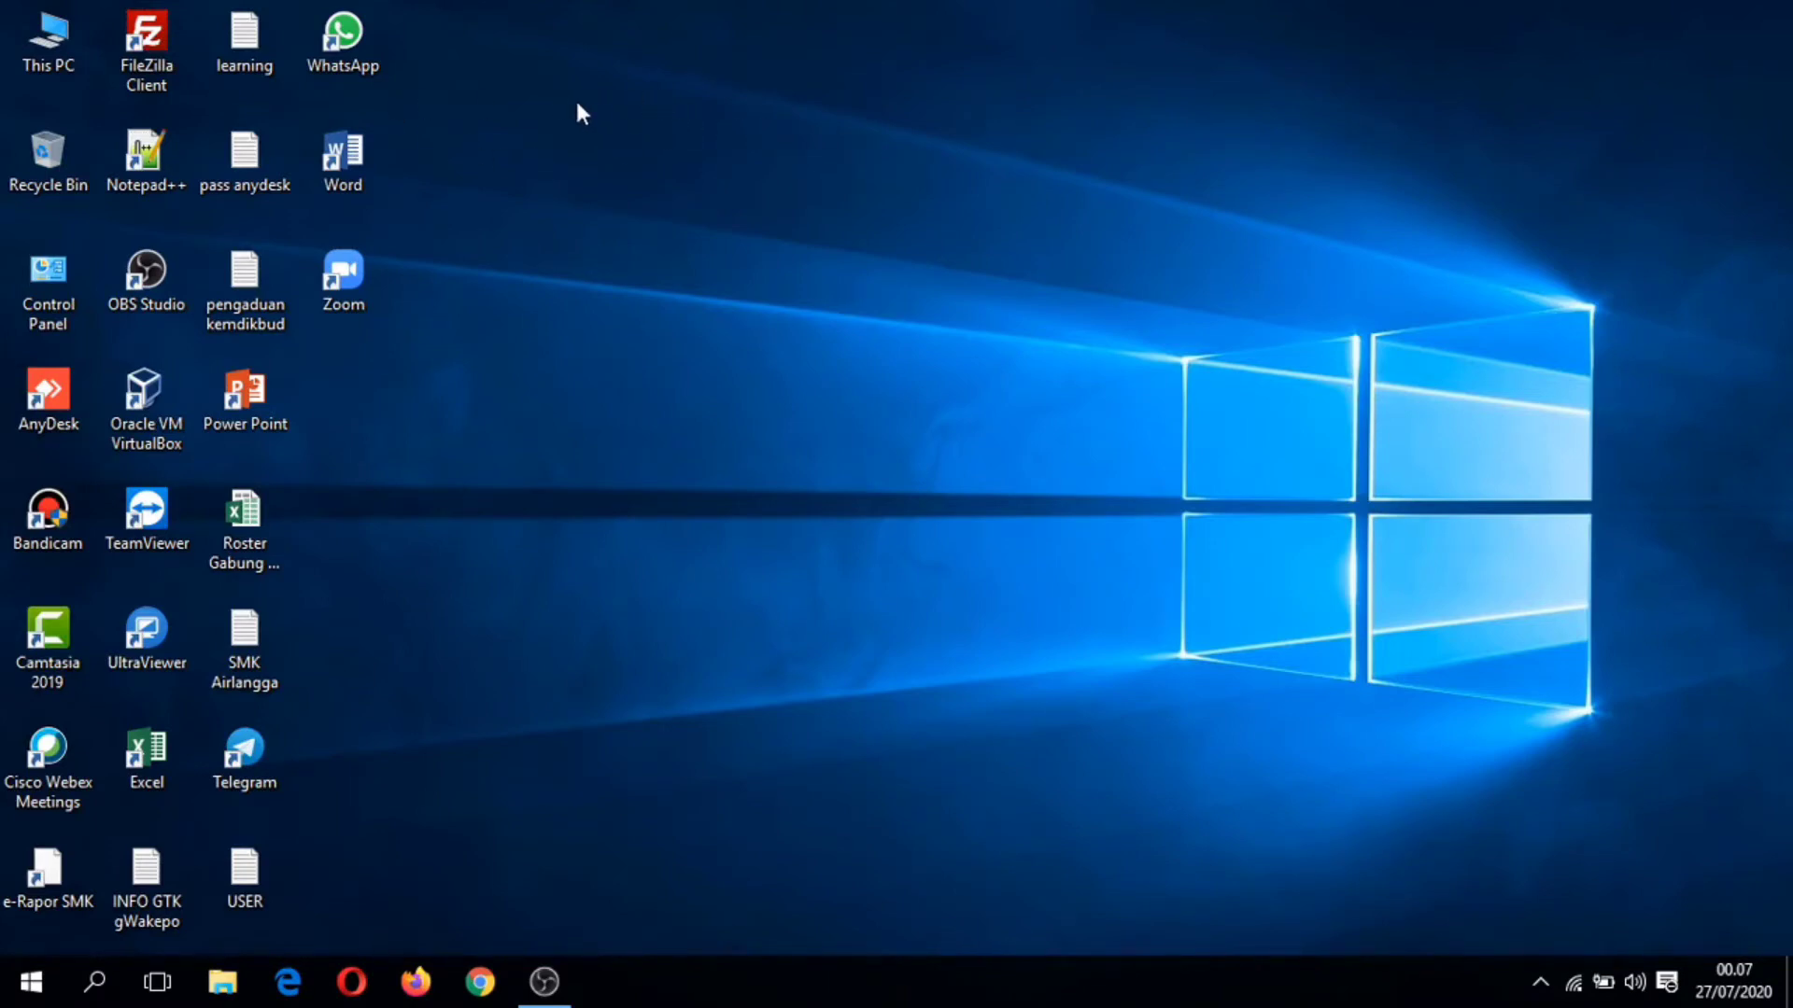
# Step: Run the Dapodik_2021 installer from Master (E:)\Dapodik as administrator
pyautogui.doubleClick(73, 60)
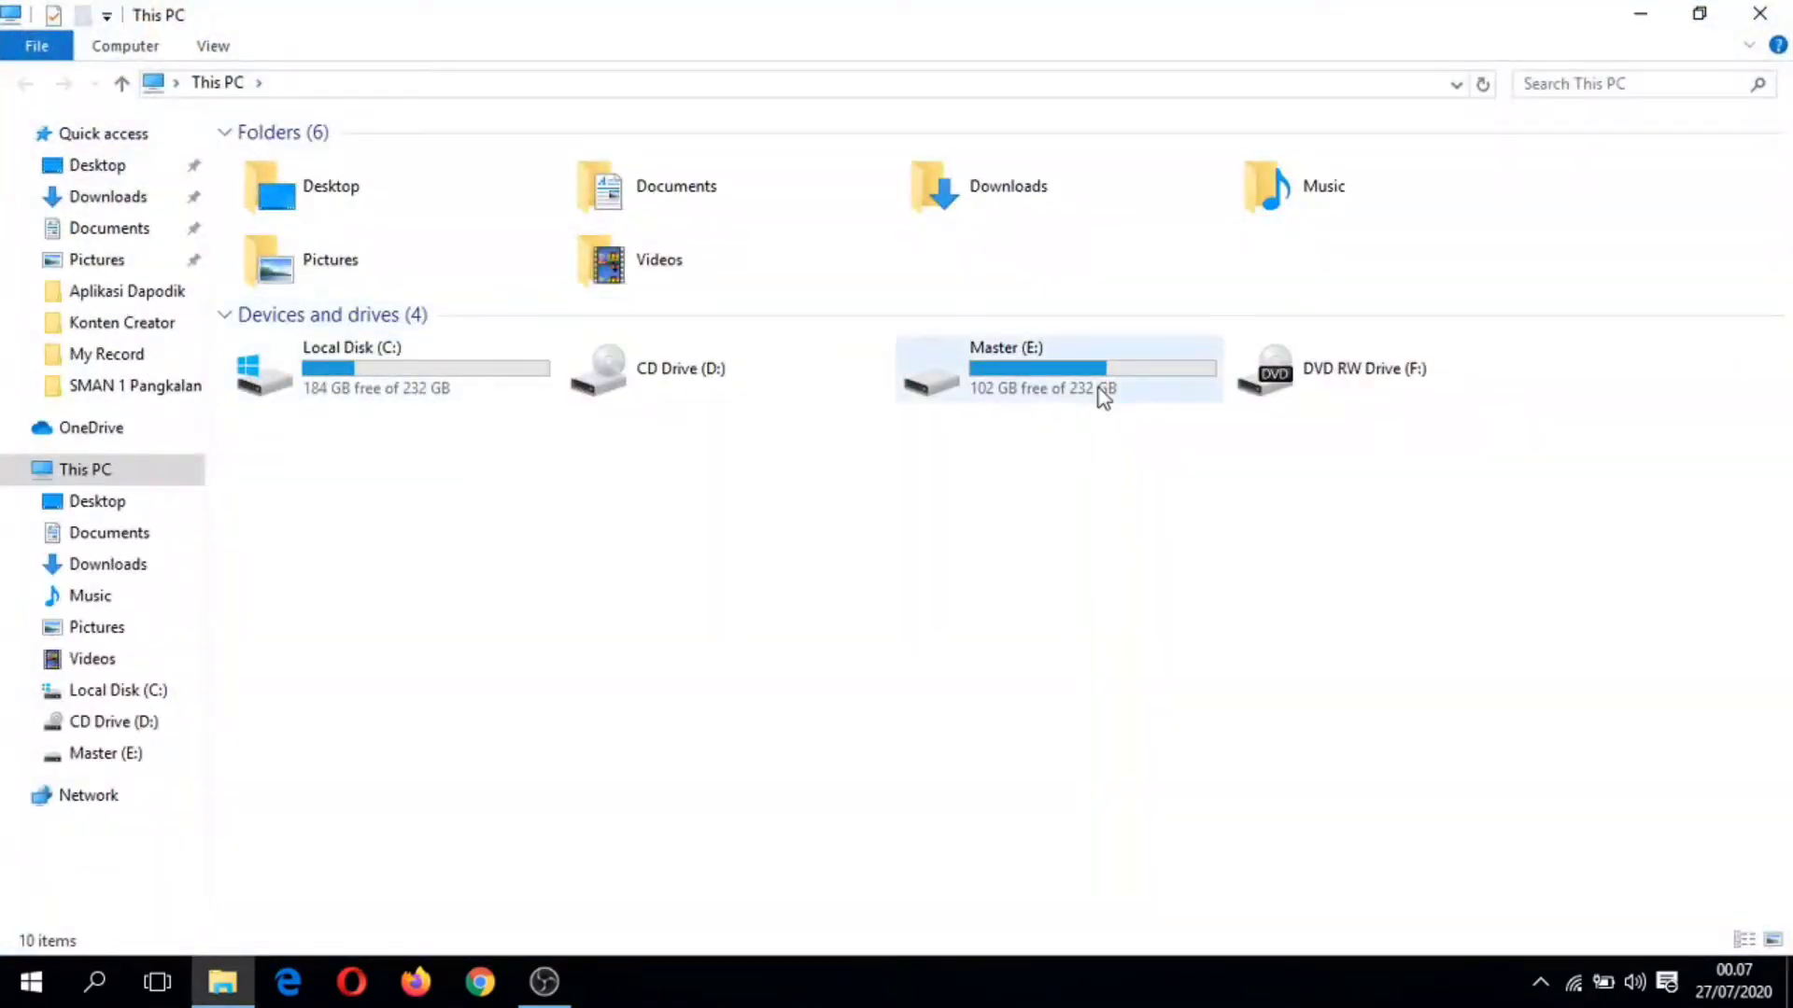
pyautogui.doubleClick(1099, 389)
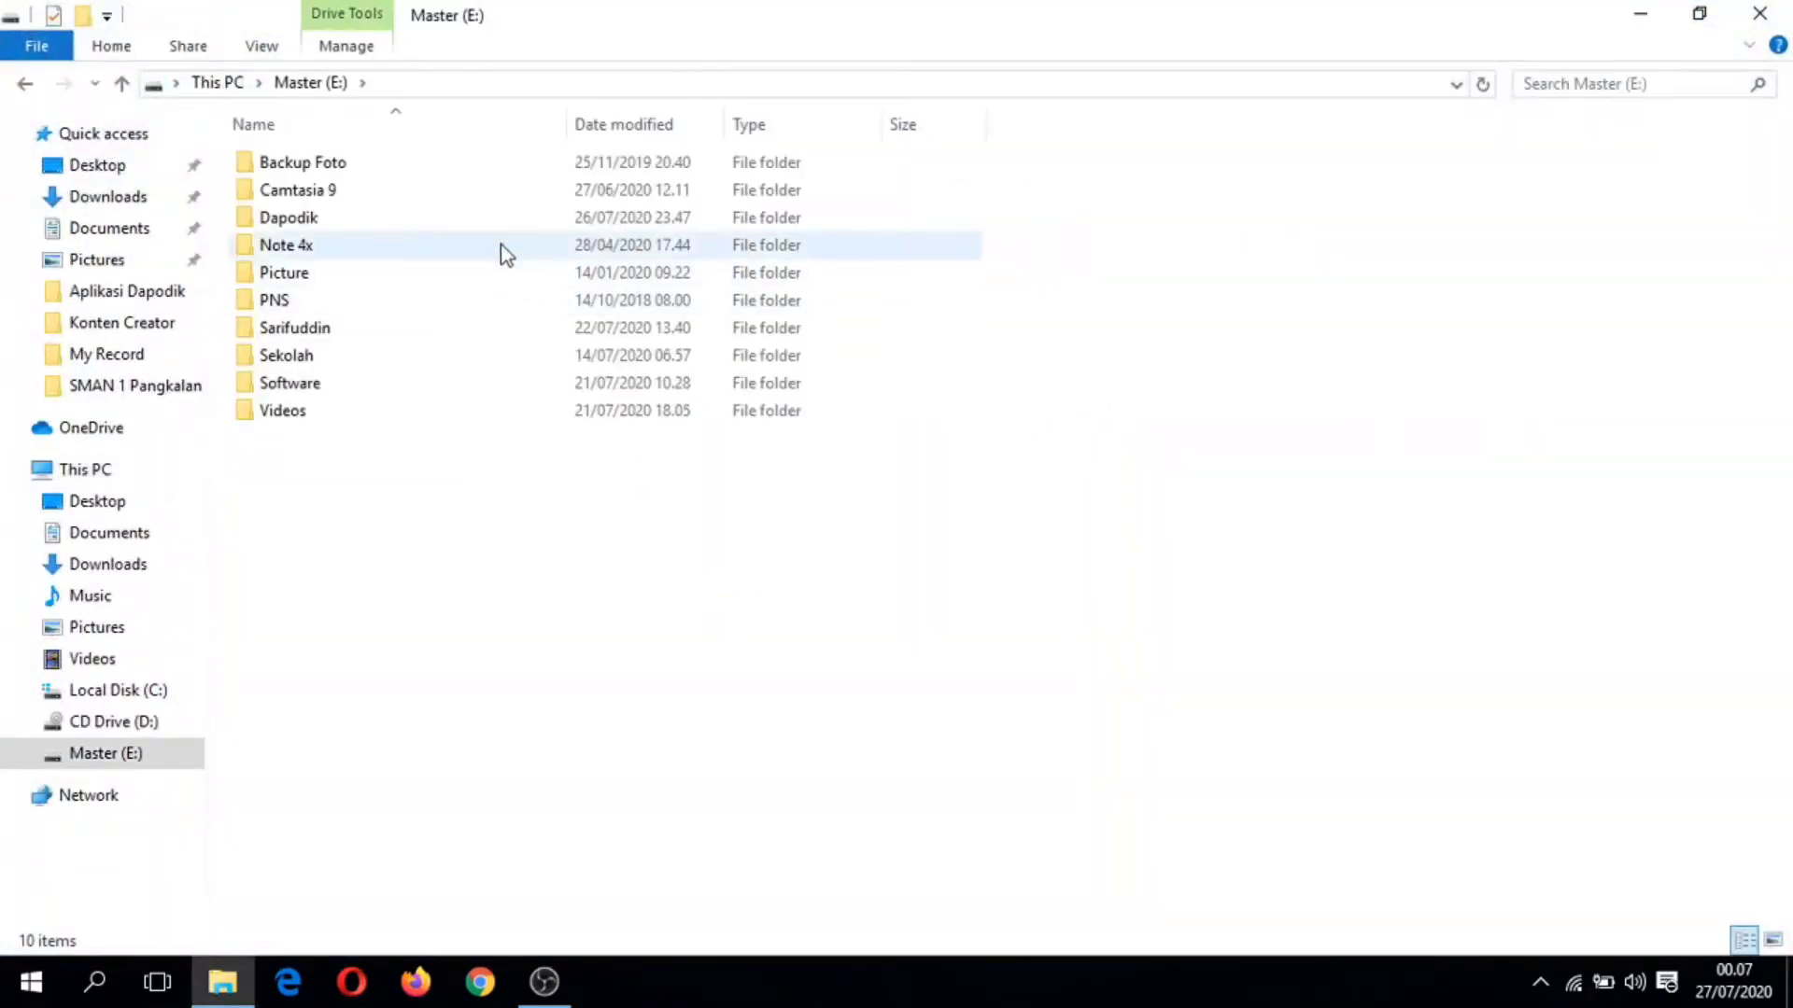
pyautogui.doubleClick(454, 224)
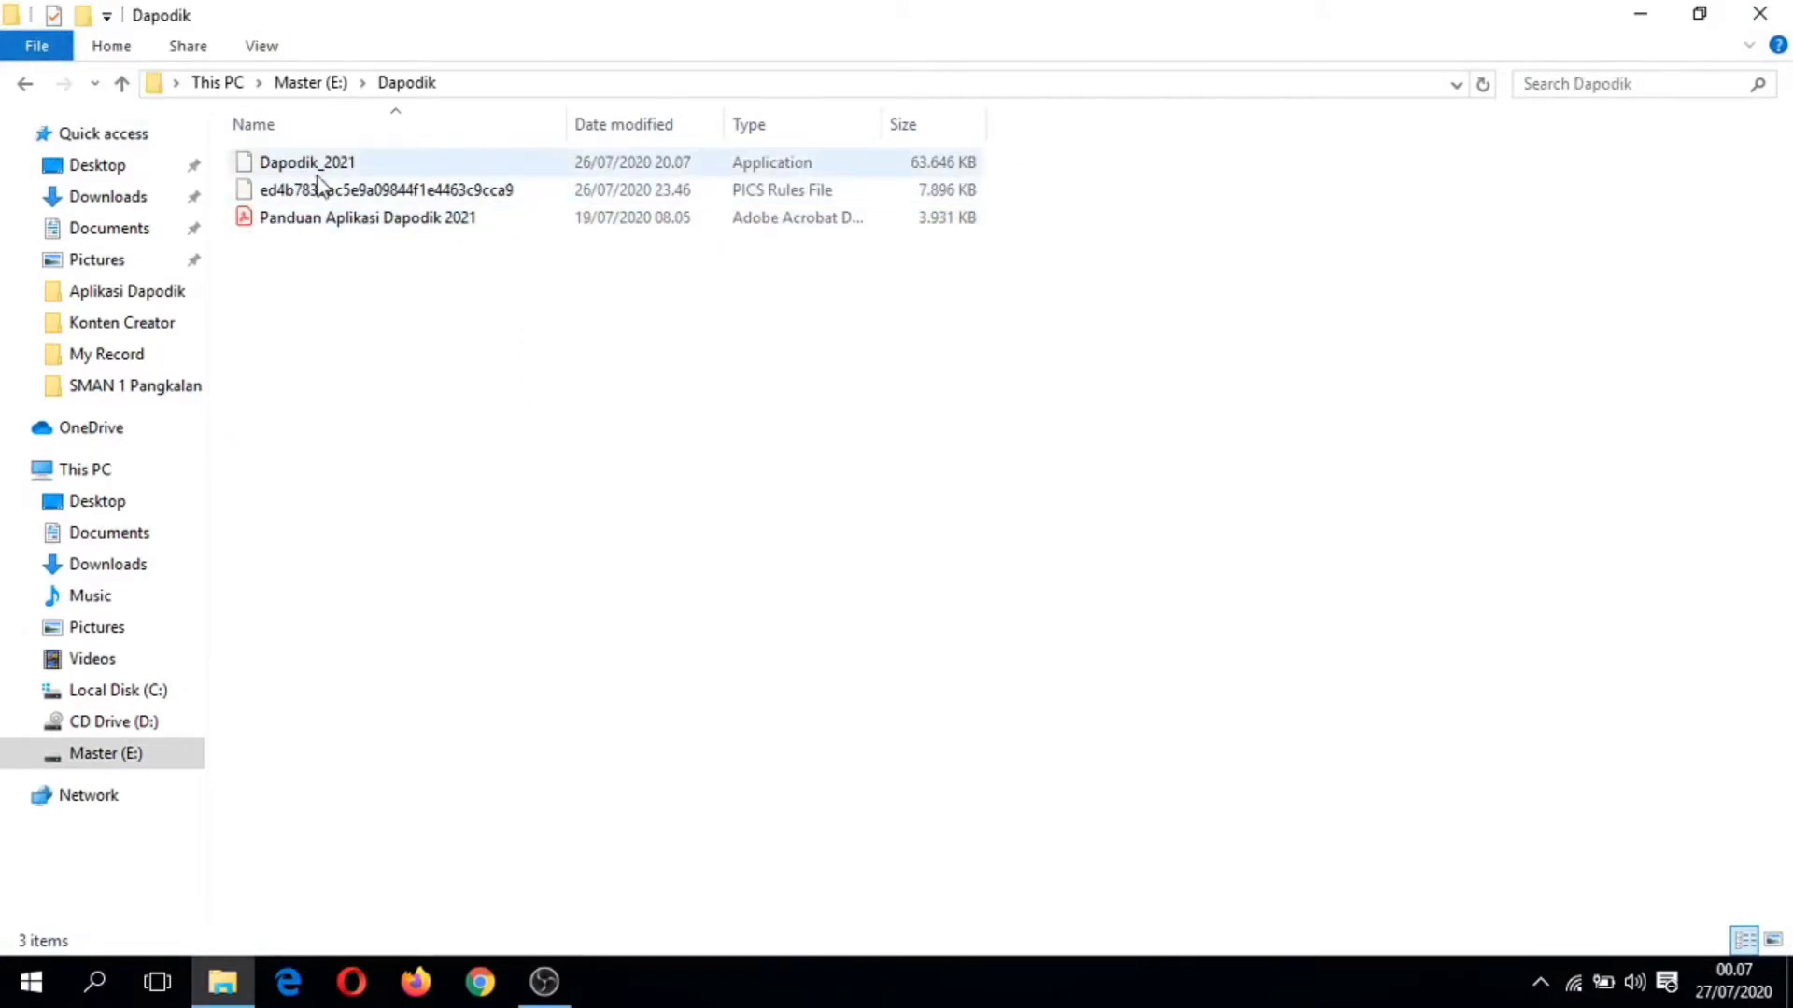
pyautogui.rightClick(451, 359)
pyautogui.click(520, 452)
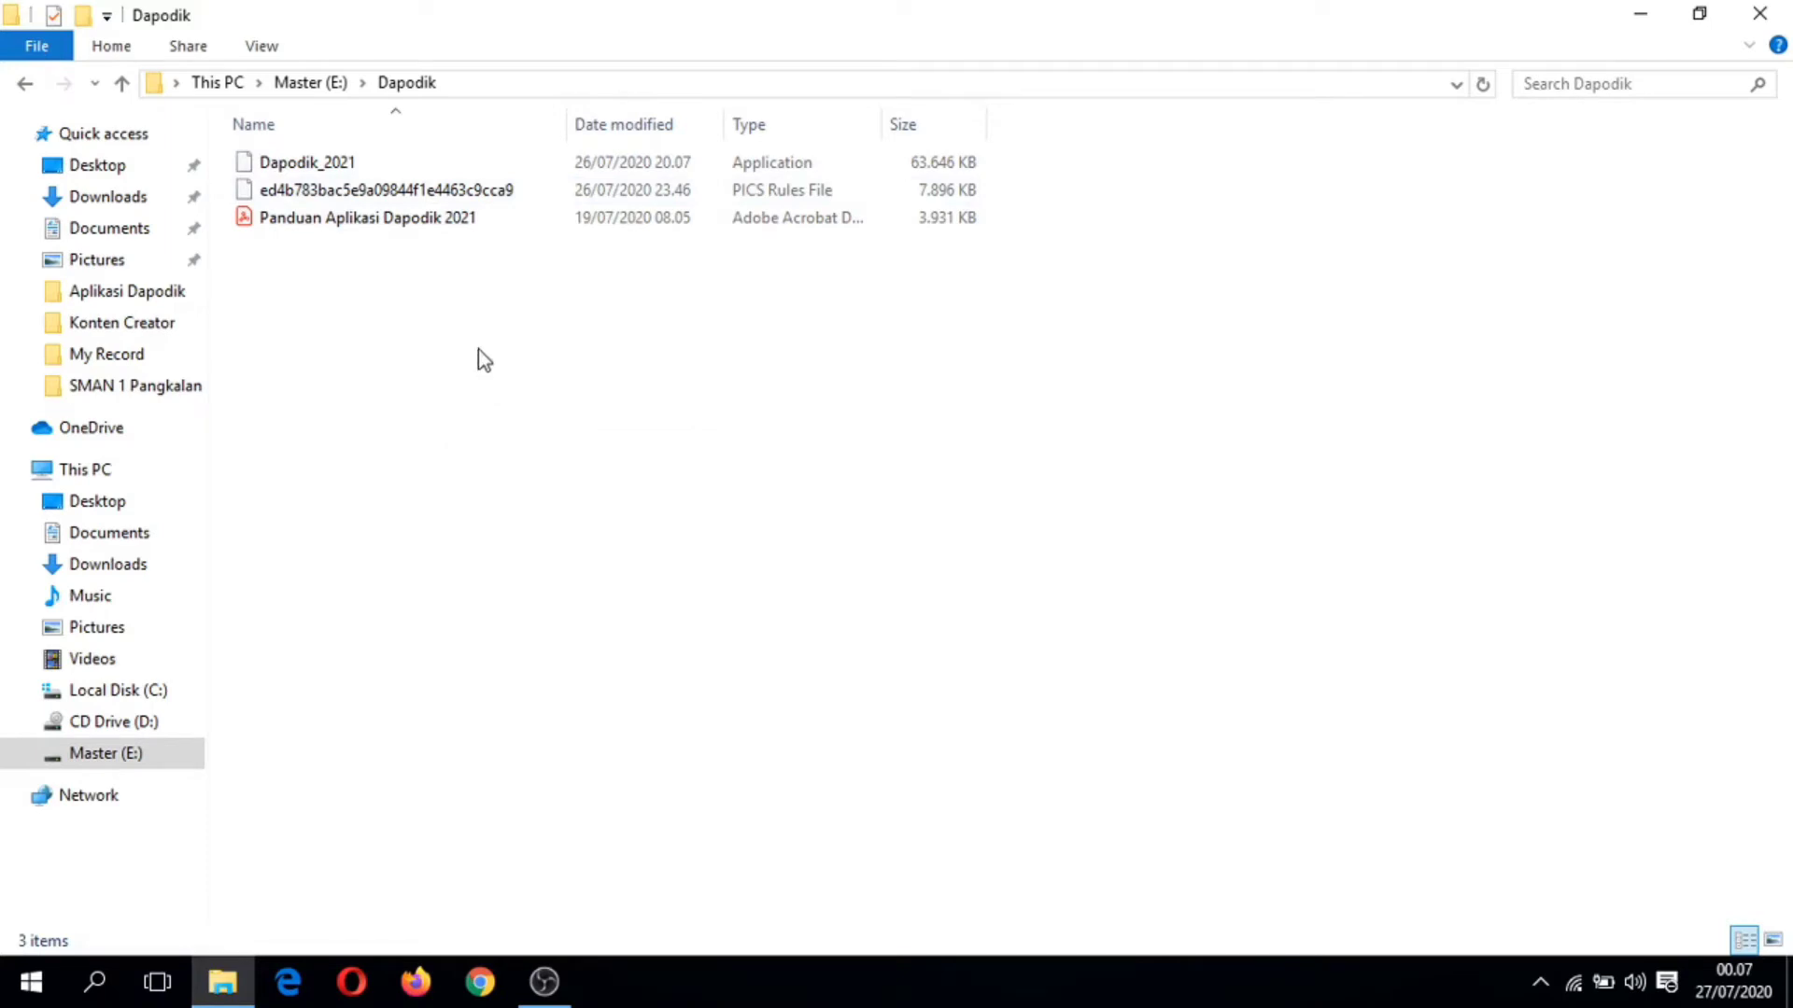
pyautogui.click(407, 166)
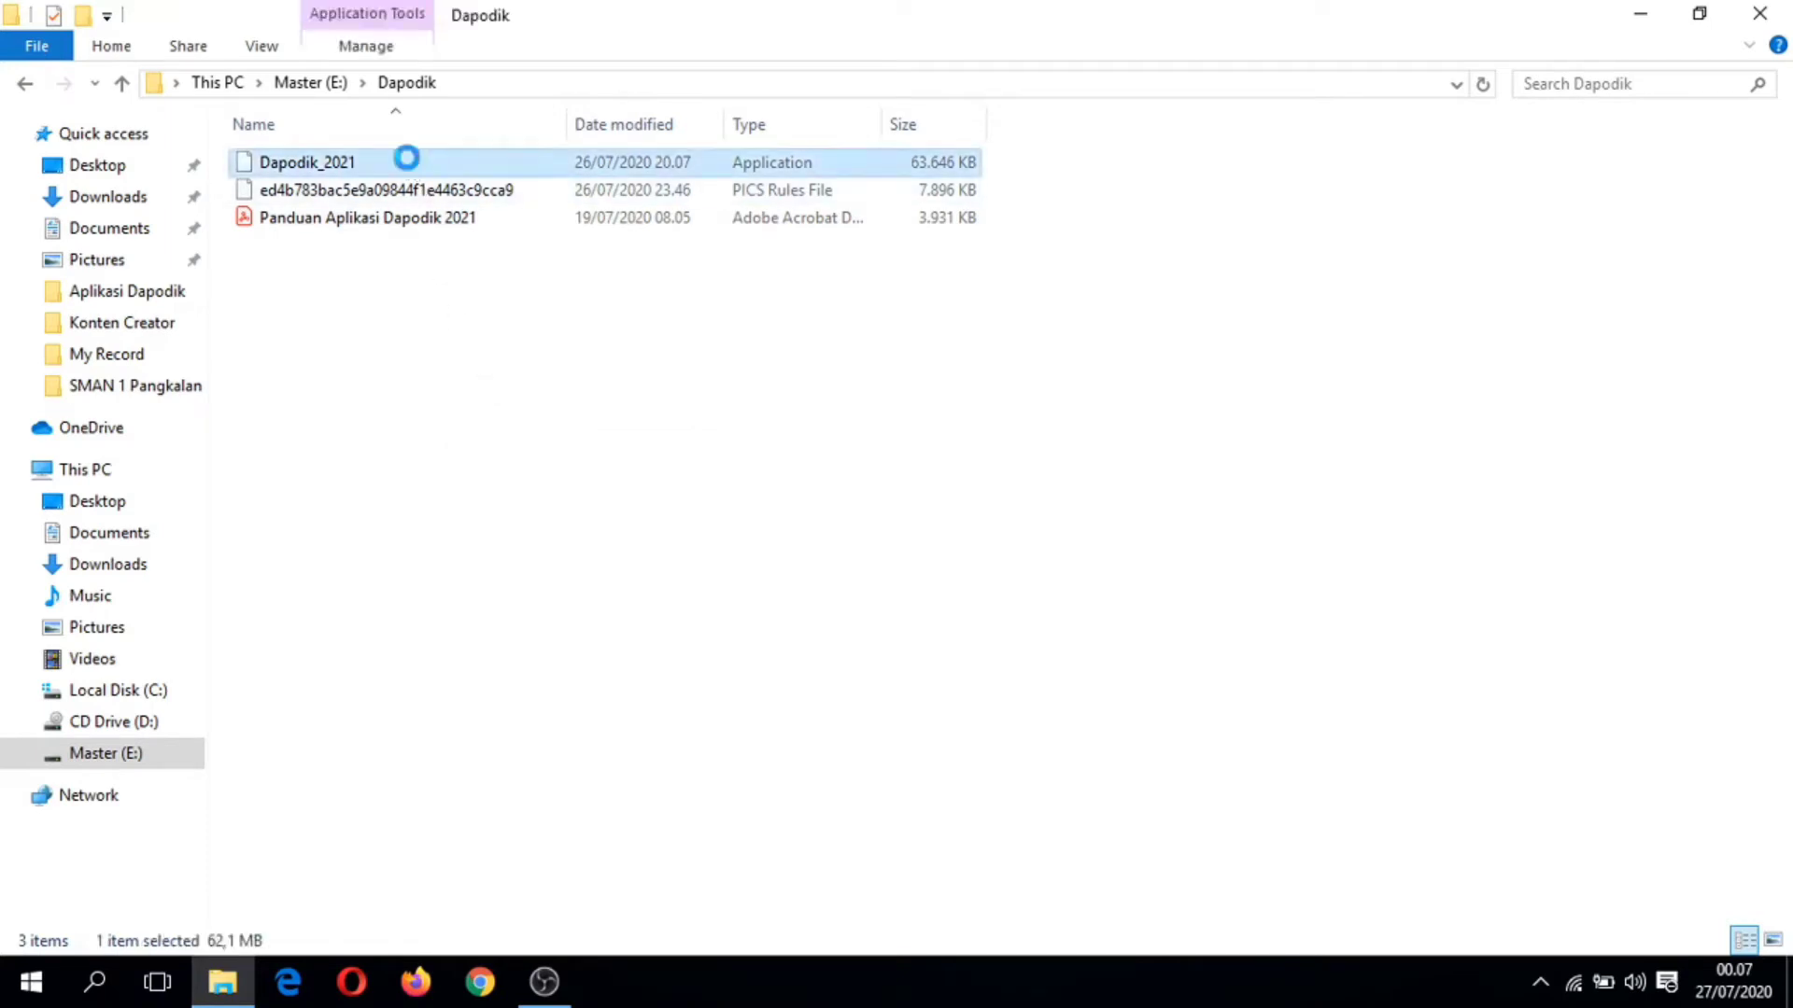
pyautogui.rightClick(406, 161)
pyautogui.click(558, 209)
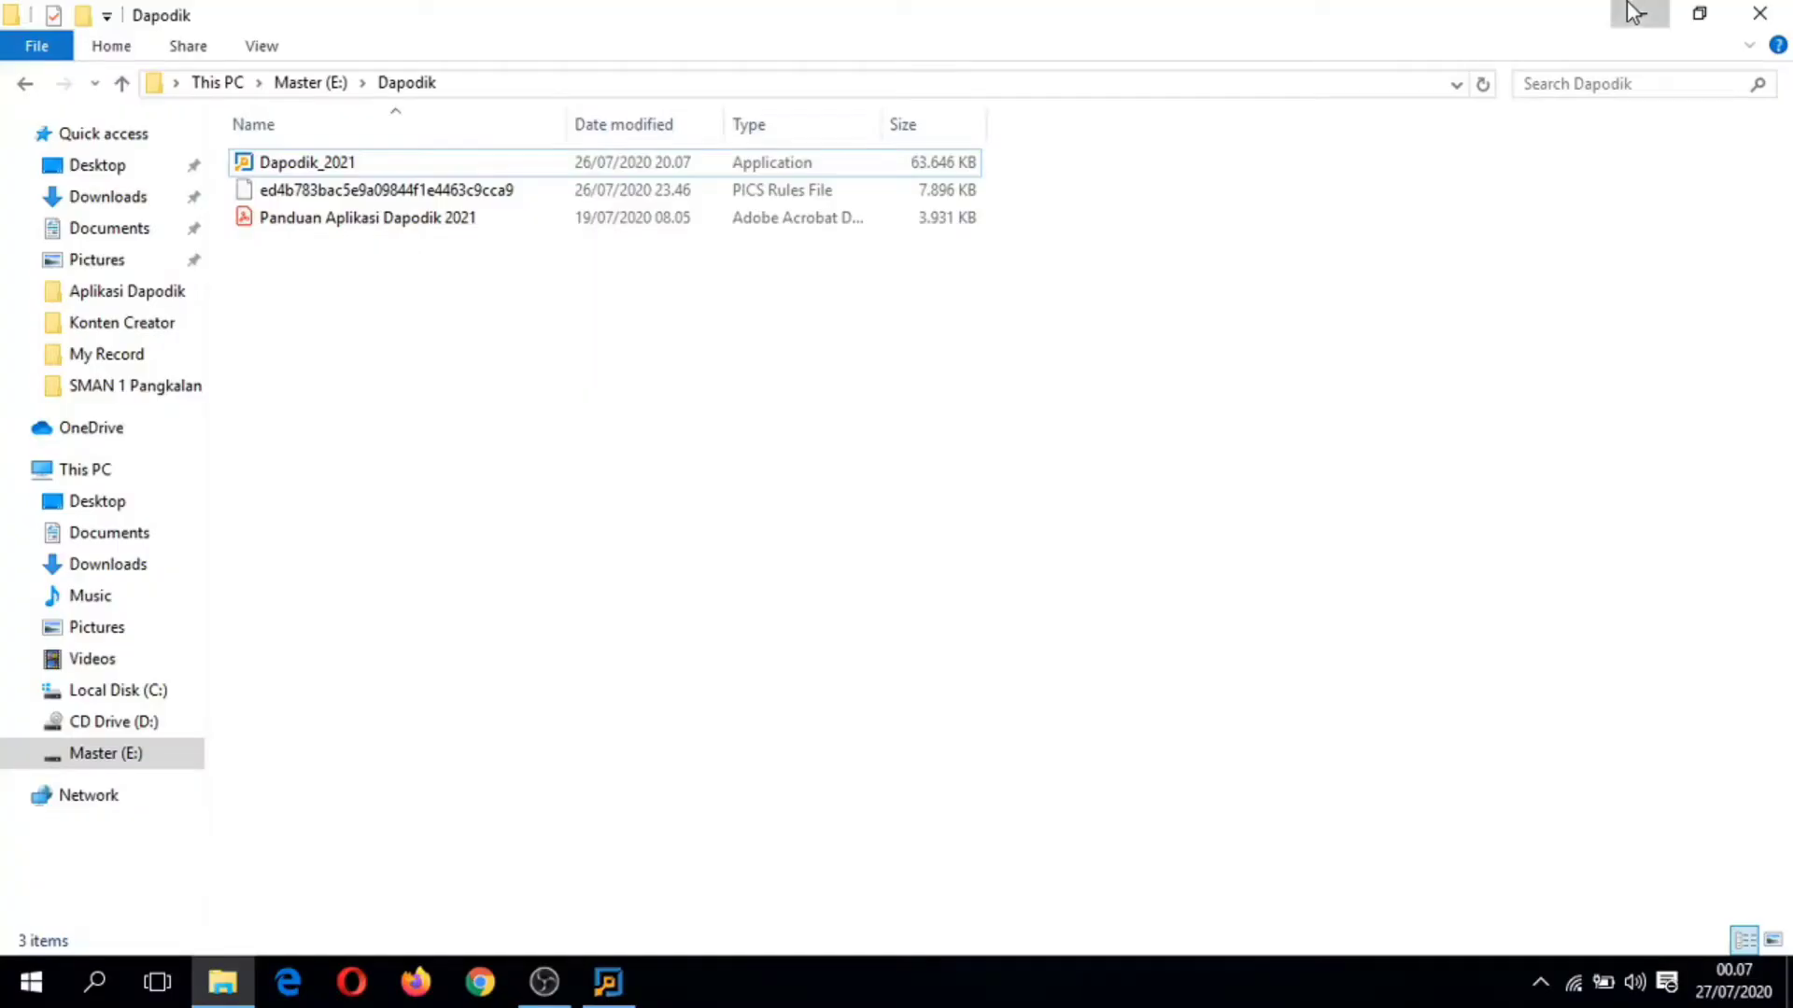
# Step: Allow the installer, accept the licence, and keep the default location and Dapodik Start Menu folder
pyautogui.click(1628, 12)
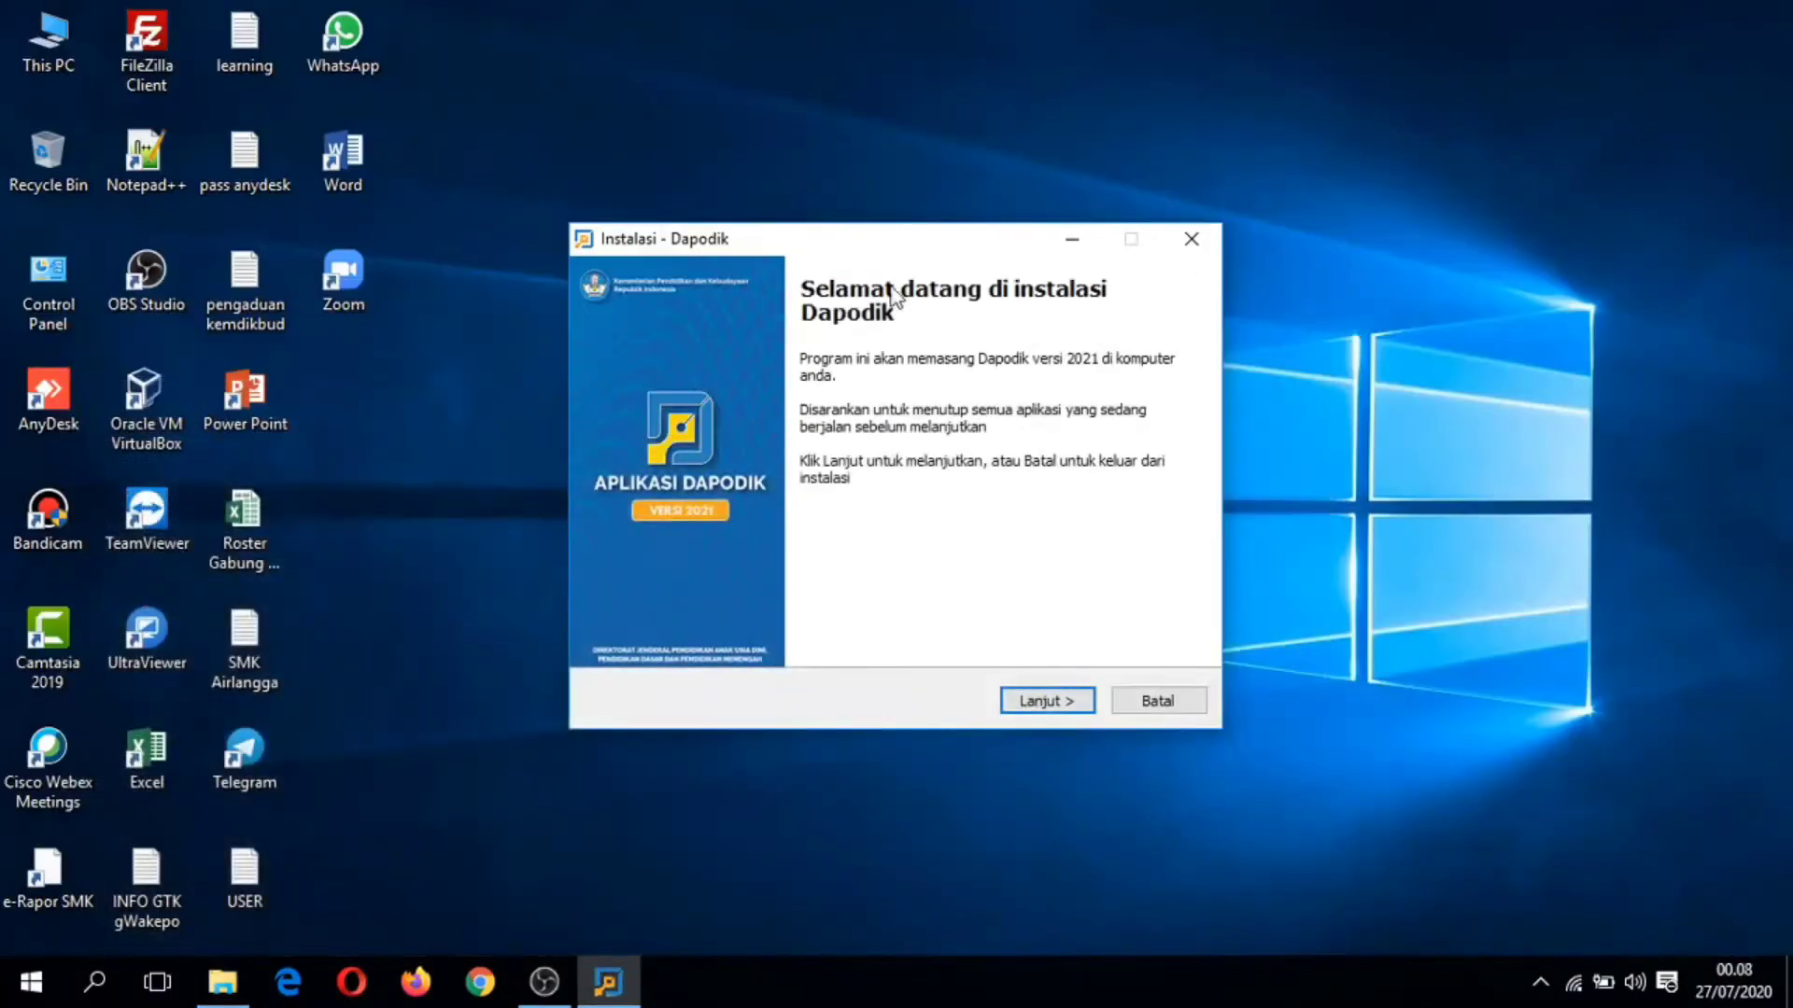
pyautogui.moveTo(897, 218); pyautogui.dragTo(868, 116)
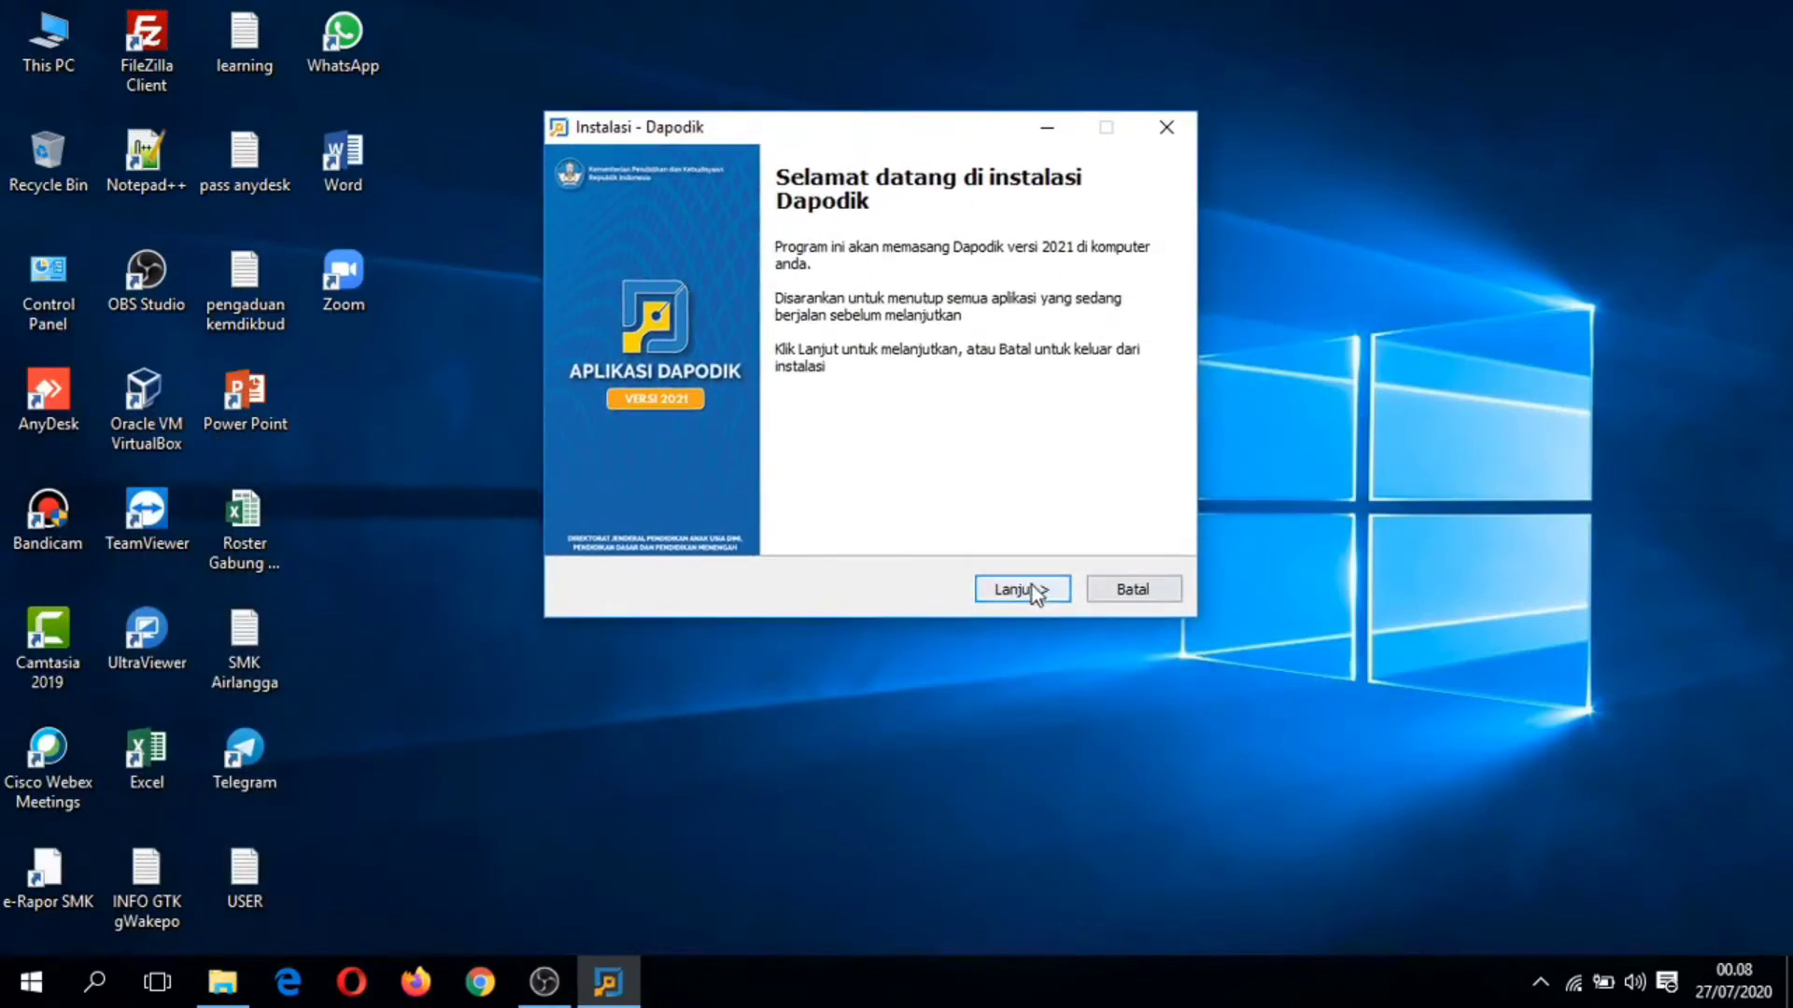
pyautogui.click(1029, 589)
pyautogui.click(658, 511)
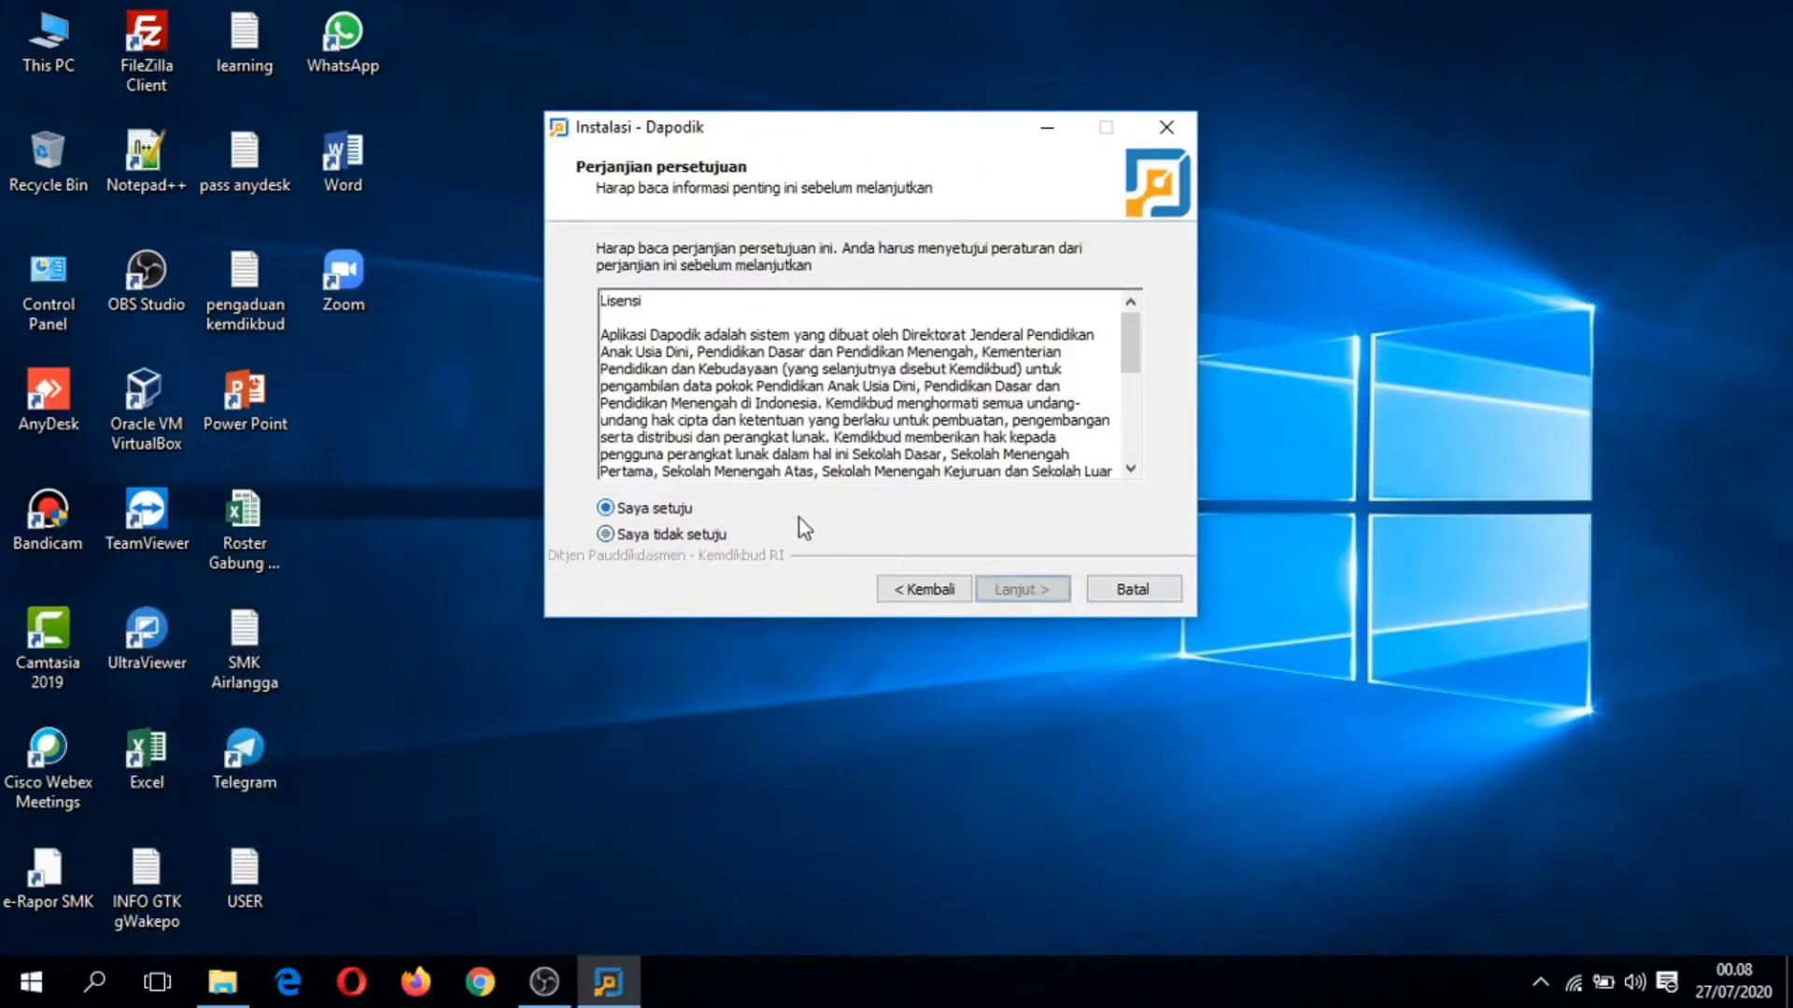
pyautogui.click(1054, 594)
pyautogui.click(1050, 592)
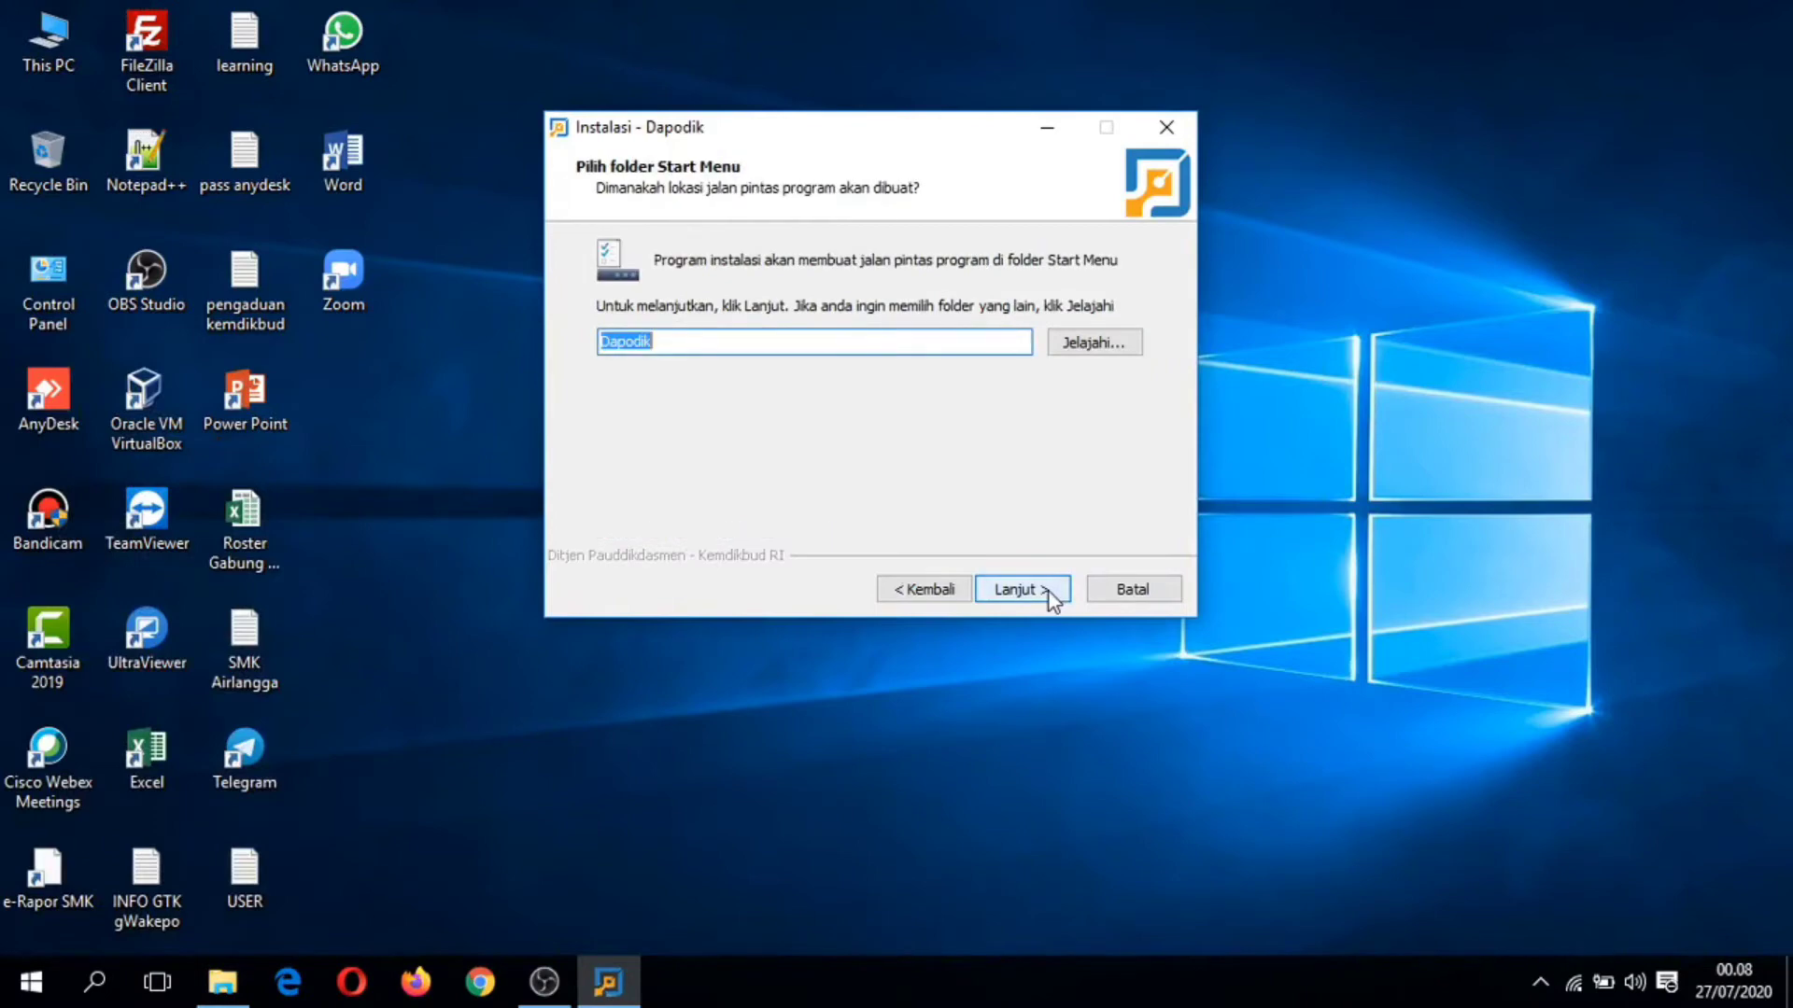
pyautogui.click(1046, 591)
# Step: Start installing Dapodik and launch Chrome while files extract
pyautogui.click(1046, 593)
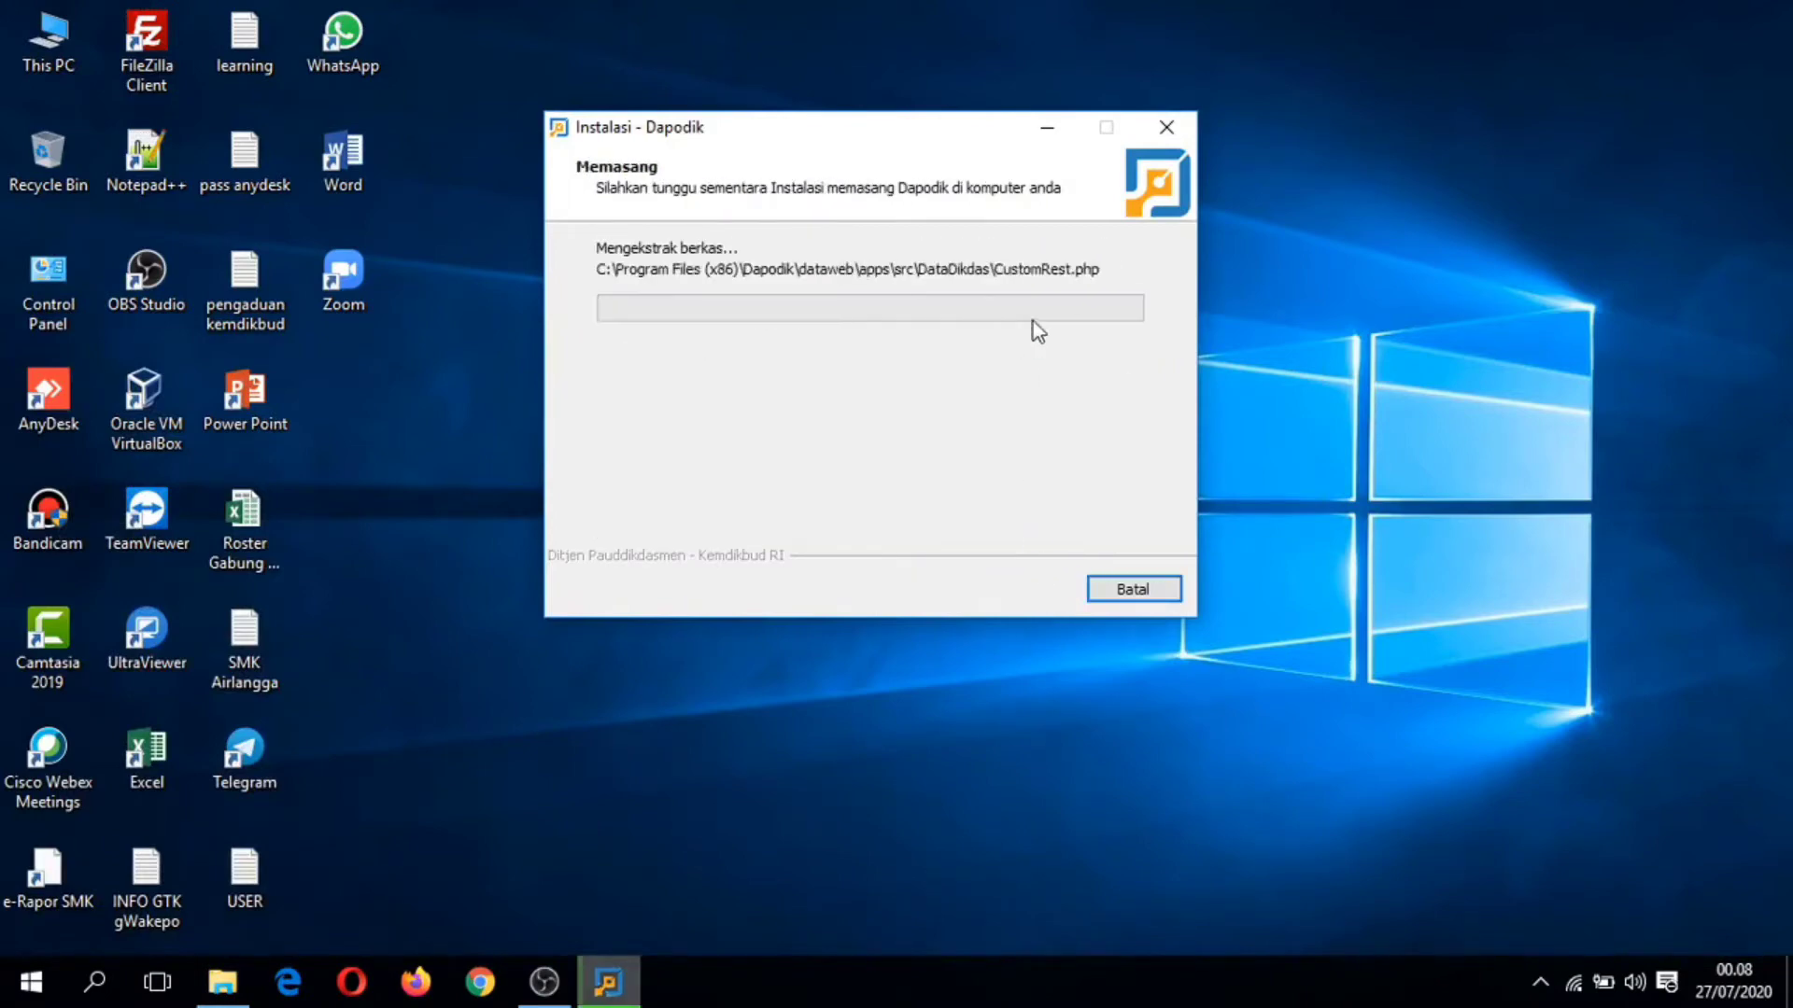
pyautogui.moveTo(910, 130); pyautogui.dragTo(1187, 67)
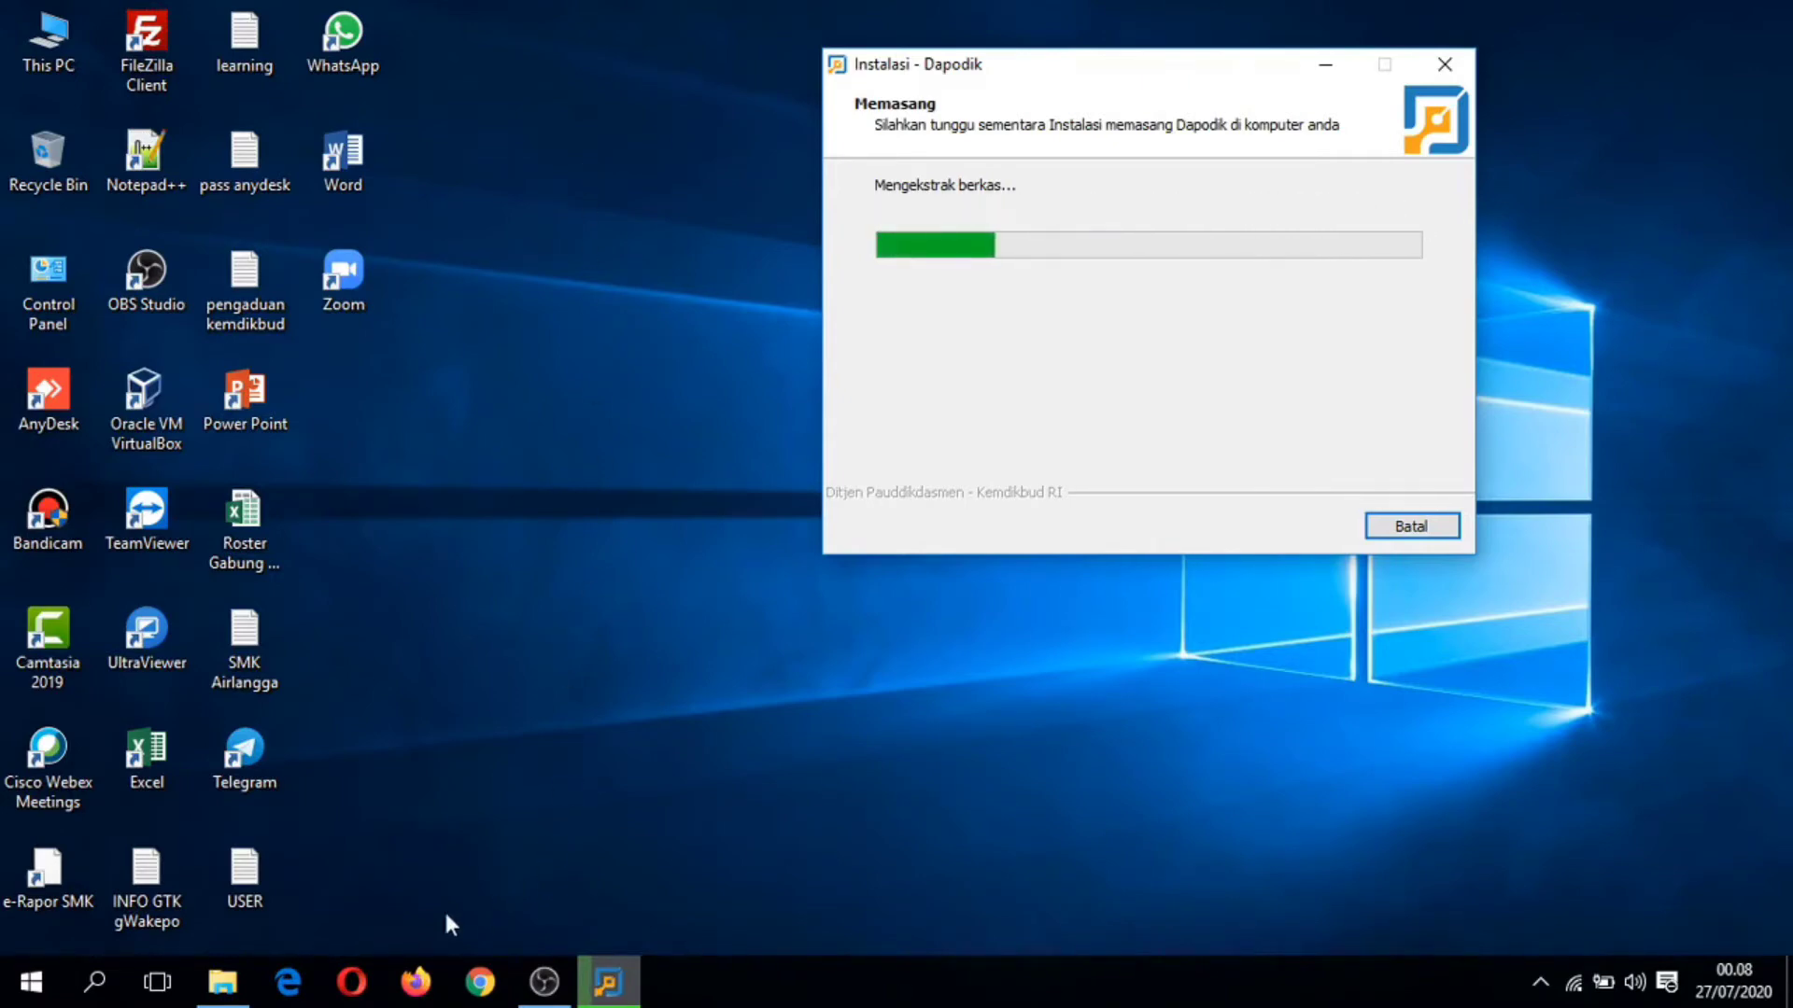
pyautogui.click(461, 955)
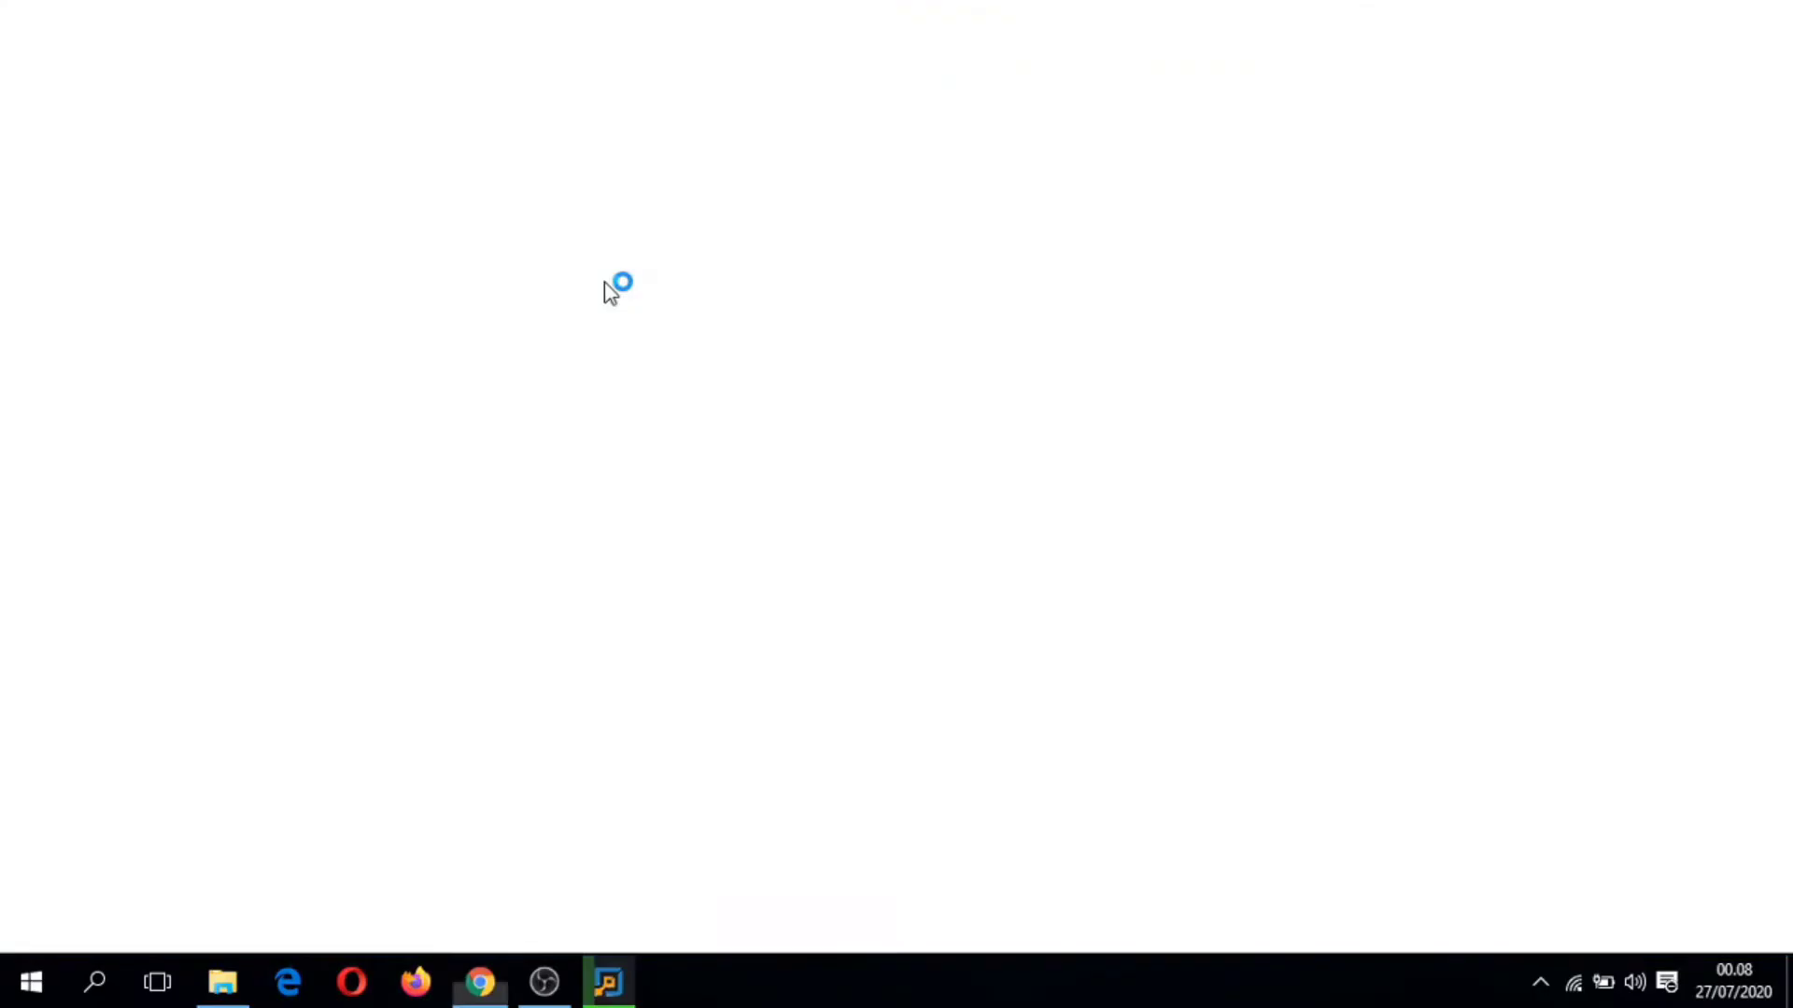
# Step: Open the Dapodikdasmen home page and dismiss the PENGUMUMAN announcement
pyautogui.click(600, 73)
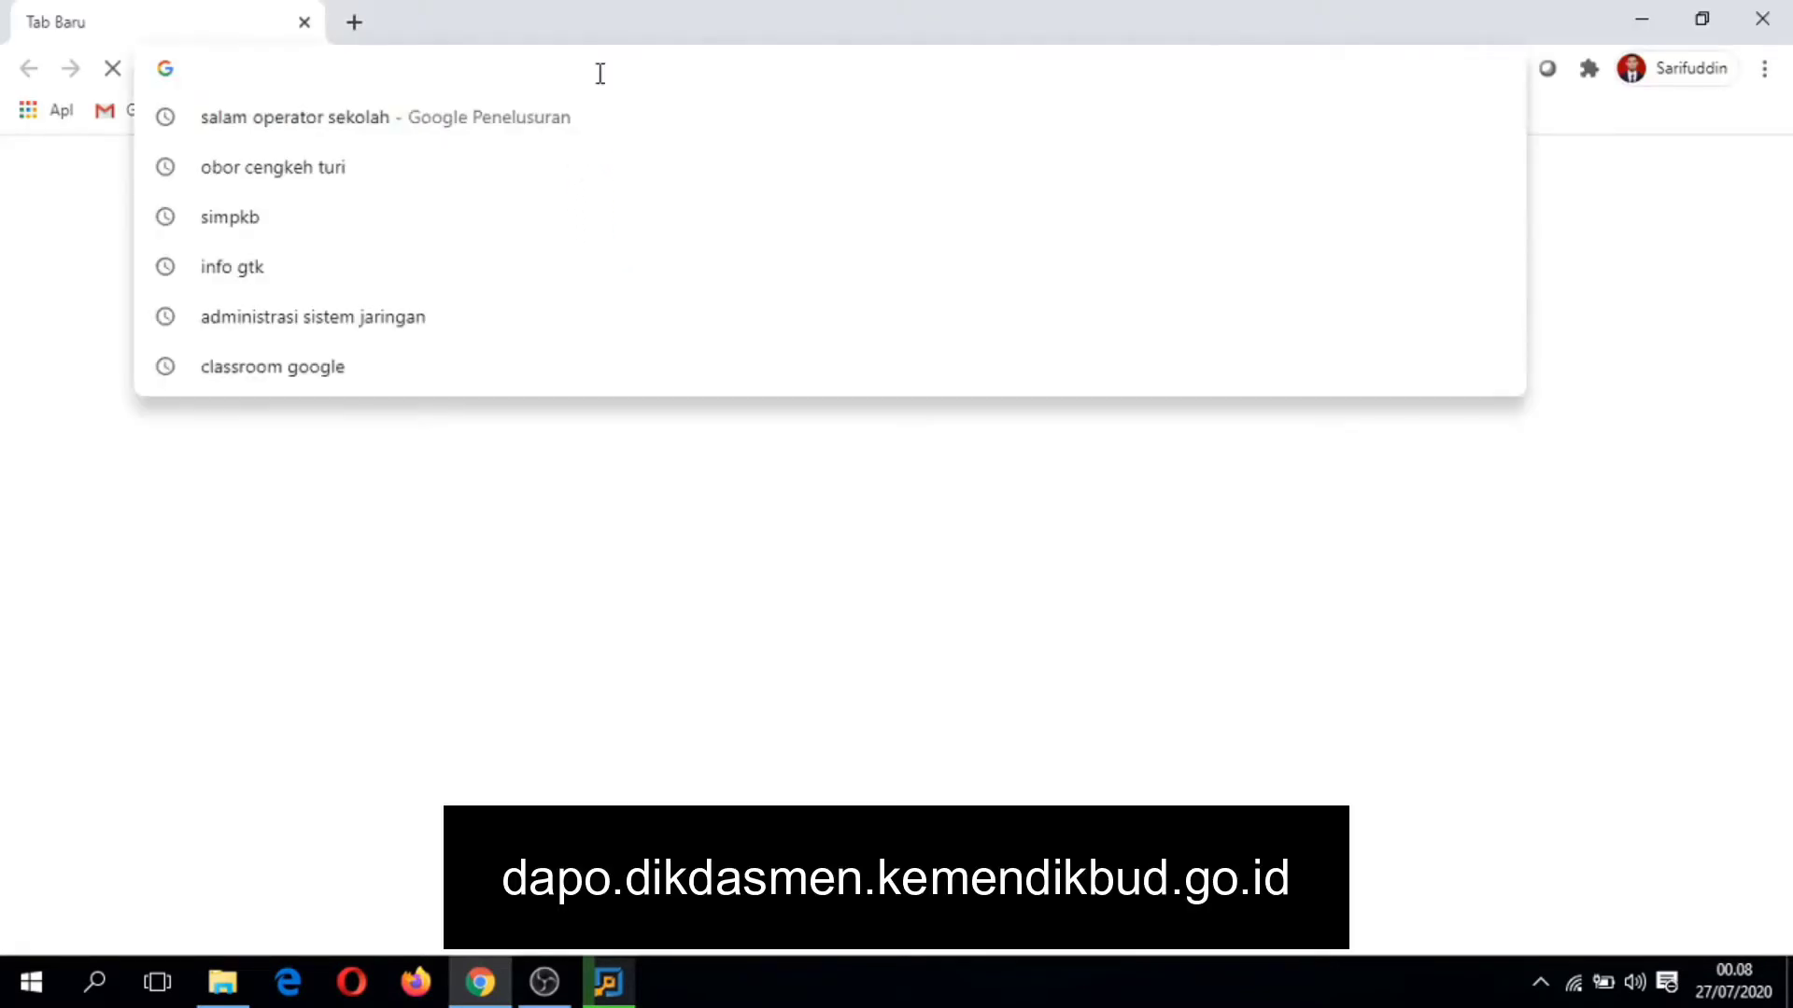
pyautogui.write('dapo.dikdasmen.kemdikbud.go.id')
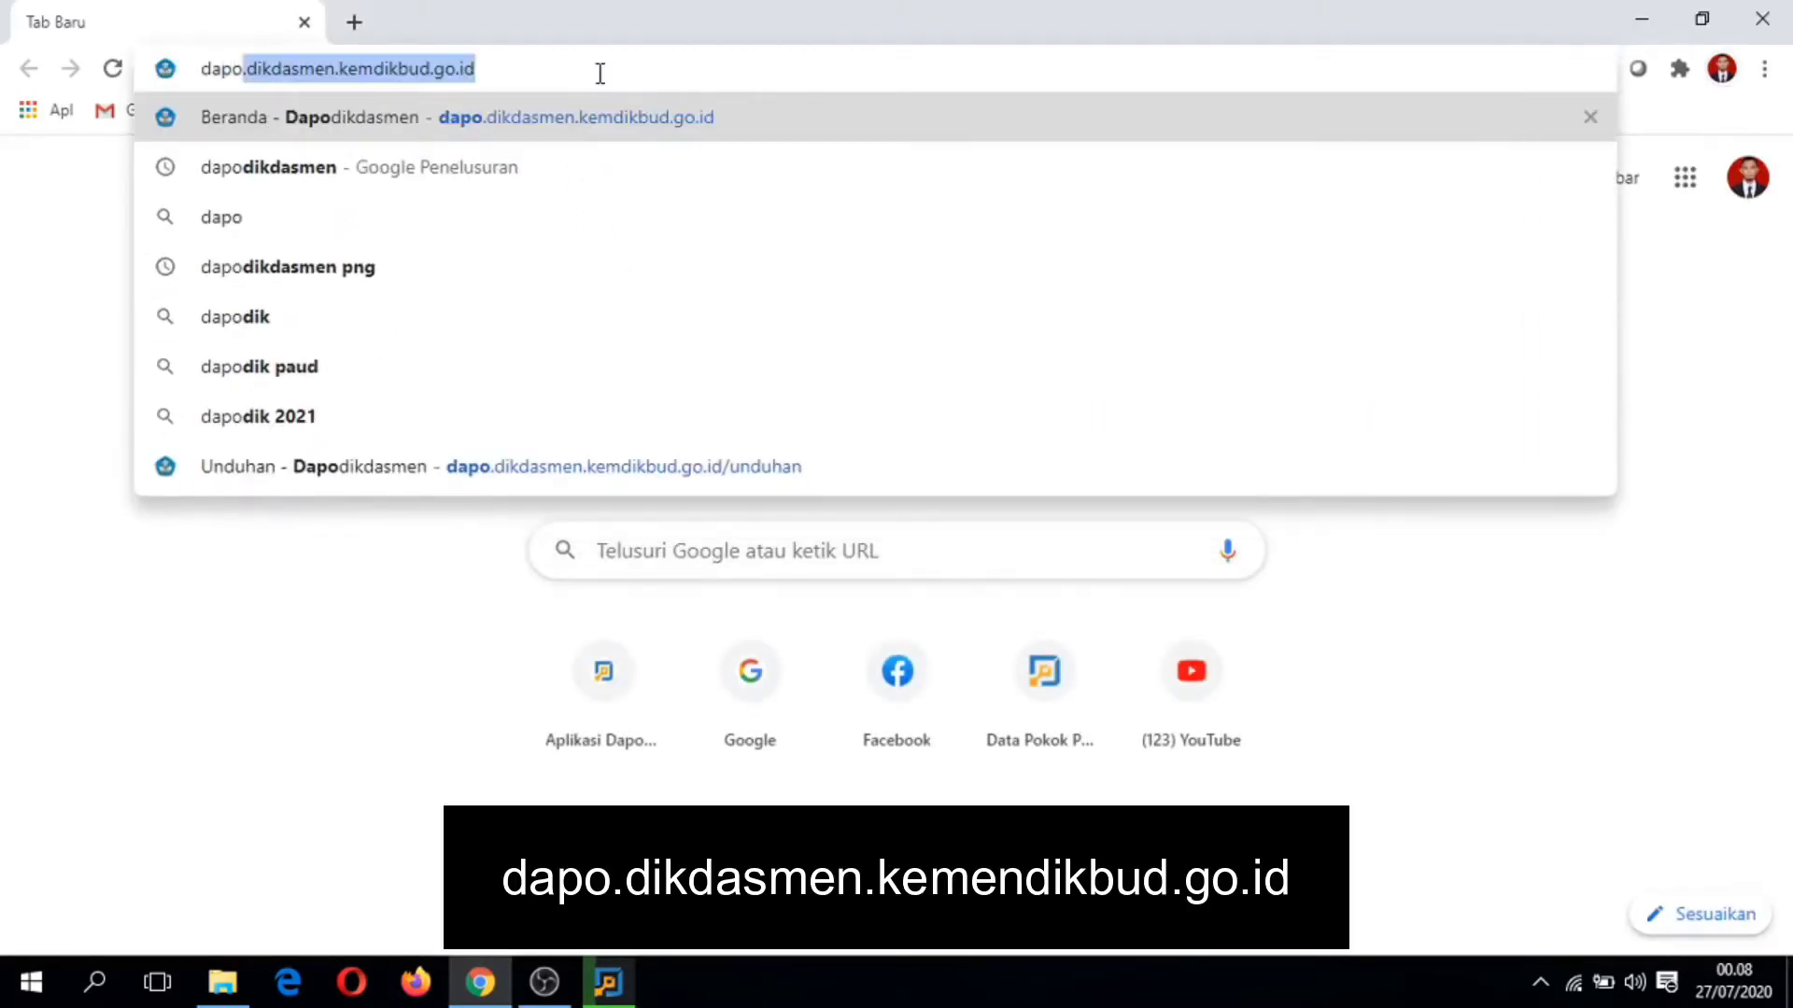
pyautogui.press('Return')
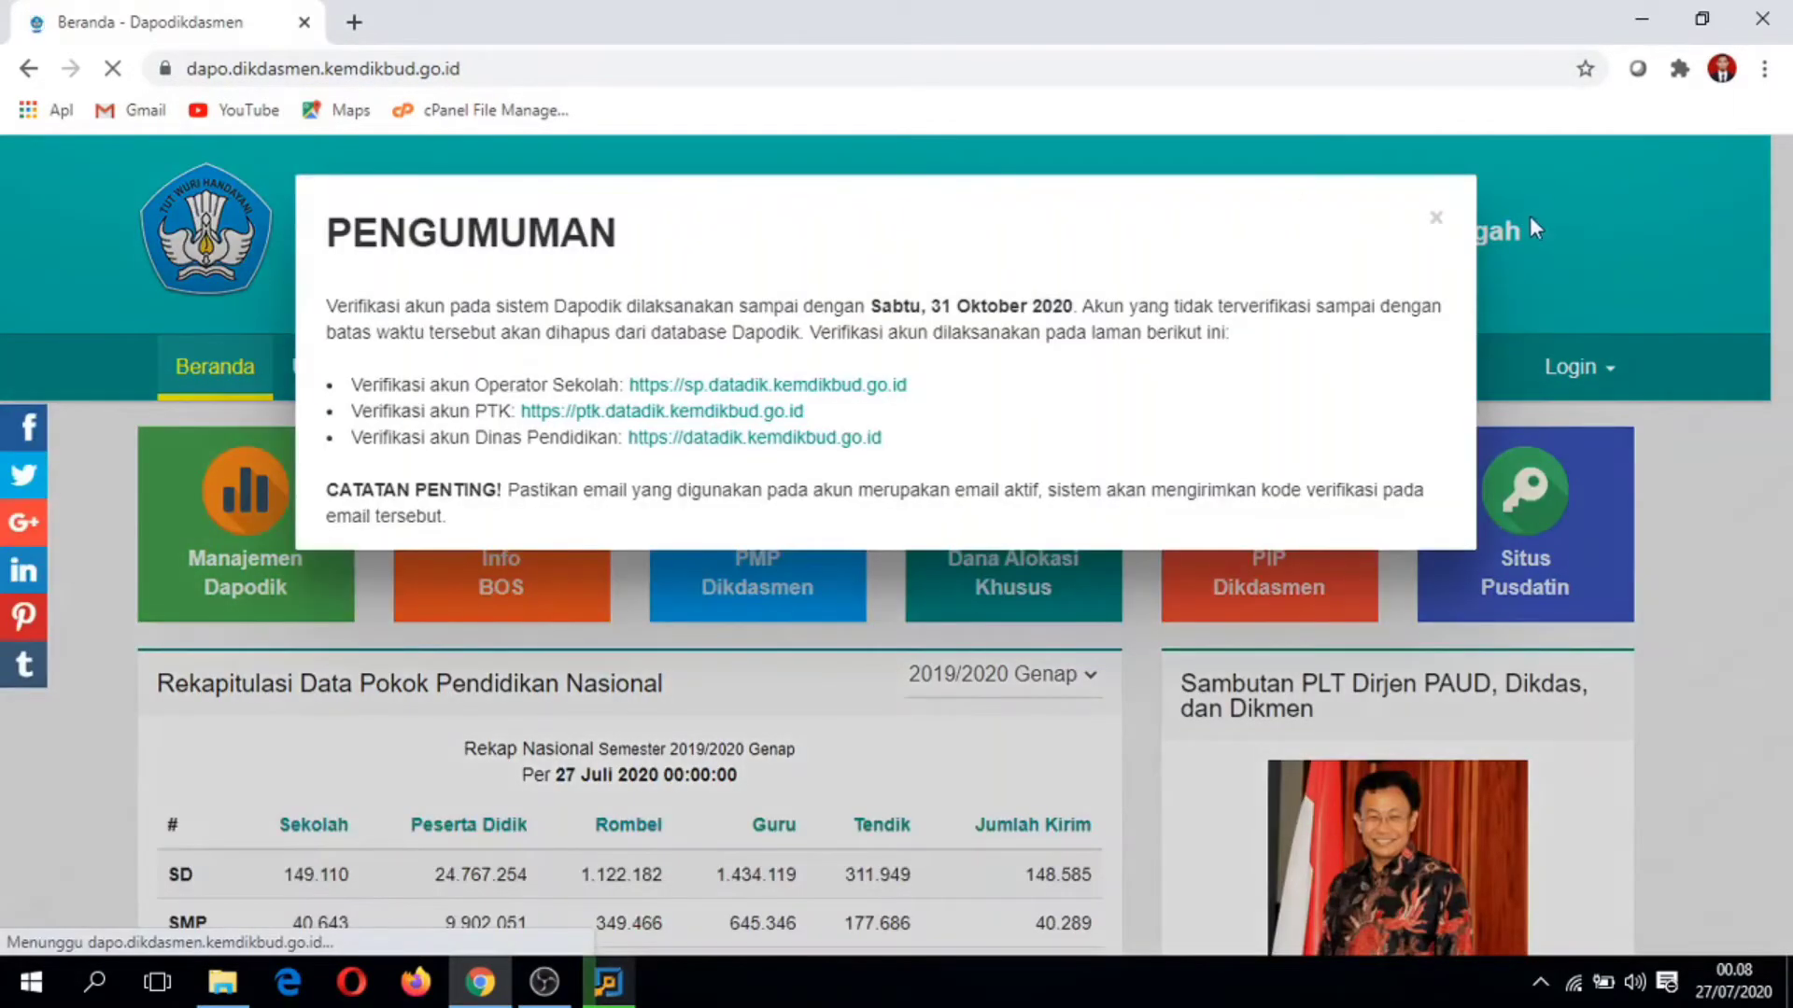
pyautogui.click(1439, 221)
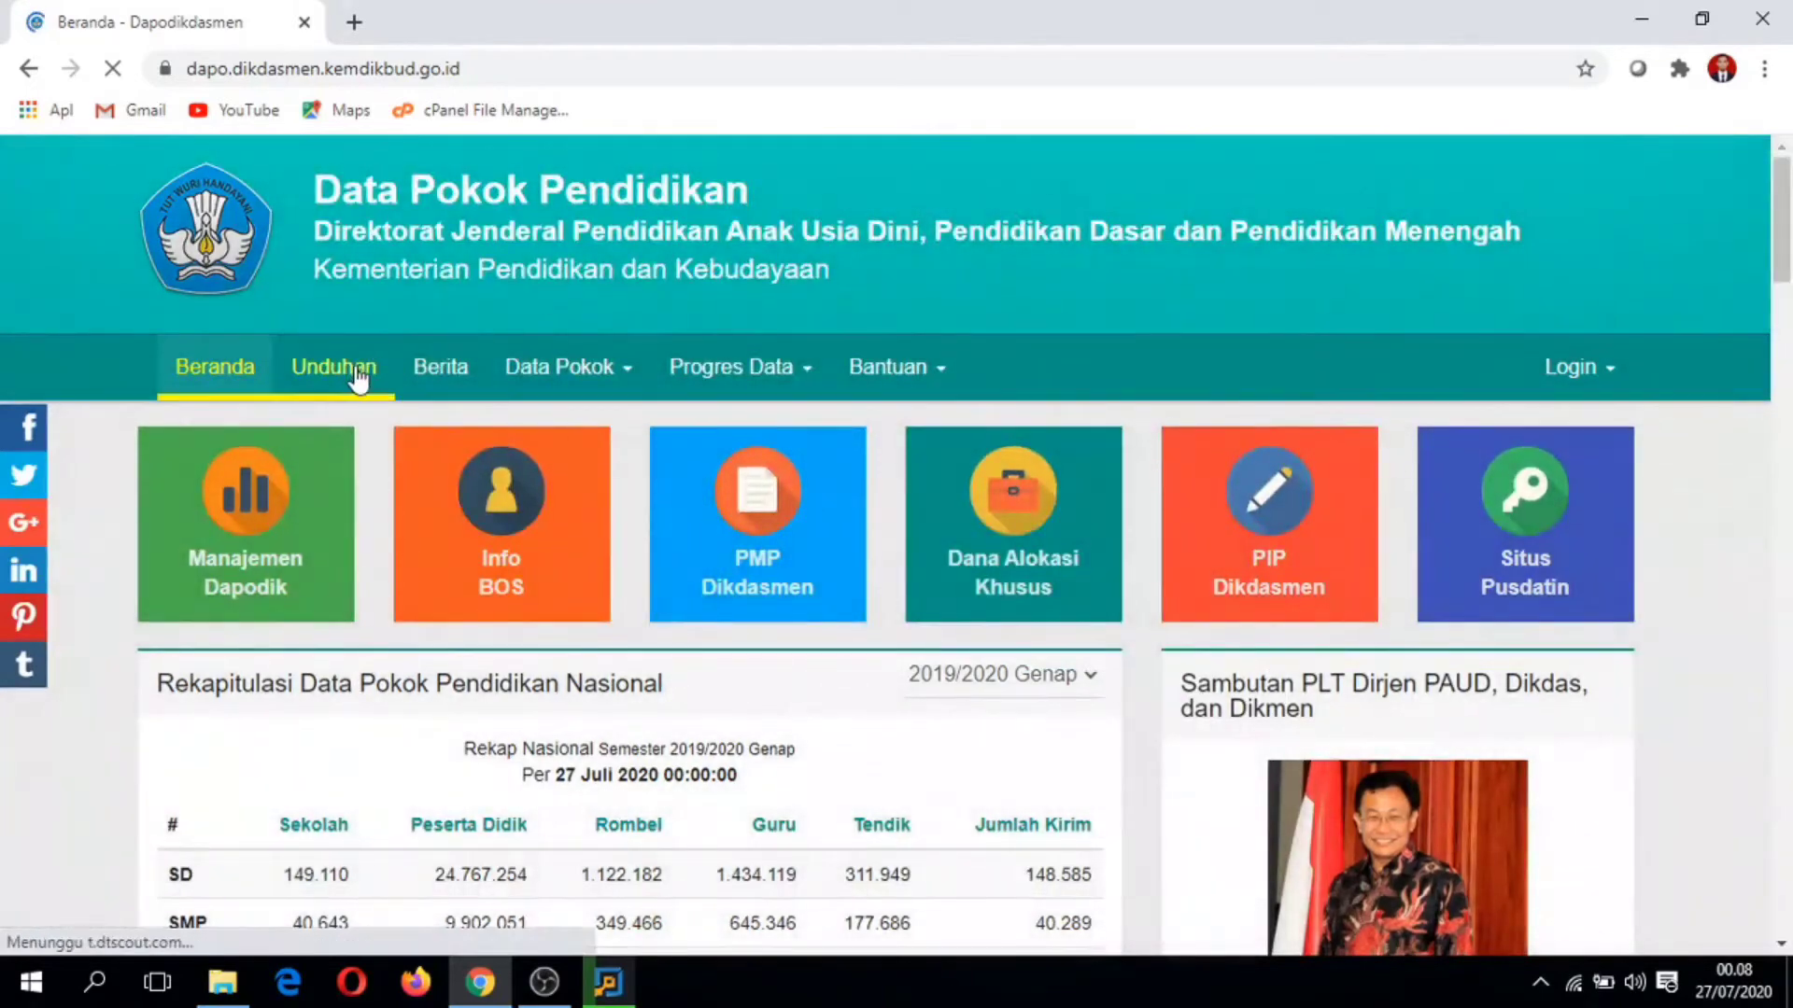
# Step: Under Unduhan's DATA PREFILL downloads, expand the Prov. Sumatera Utara prefill links
pyautogui.click(356, 377)
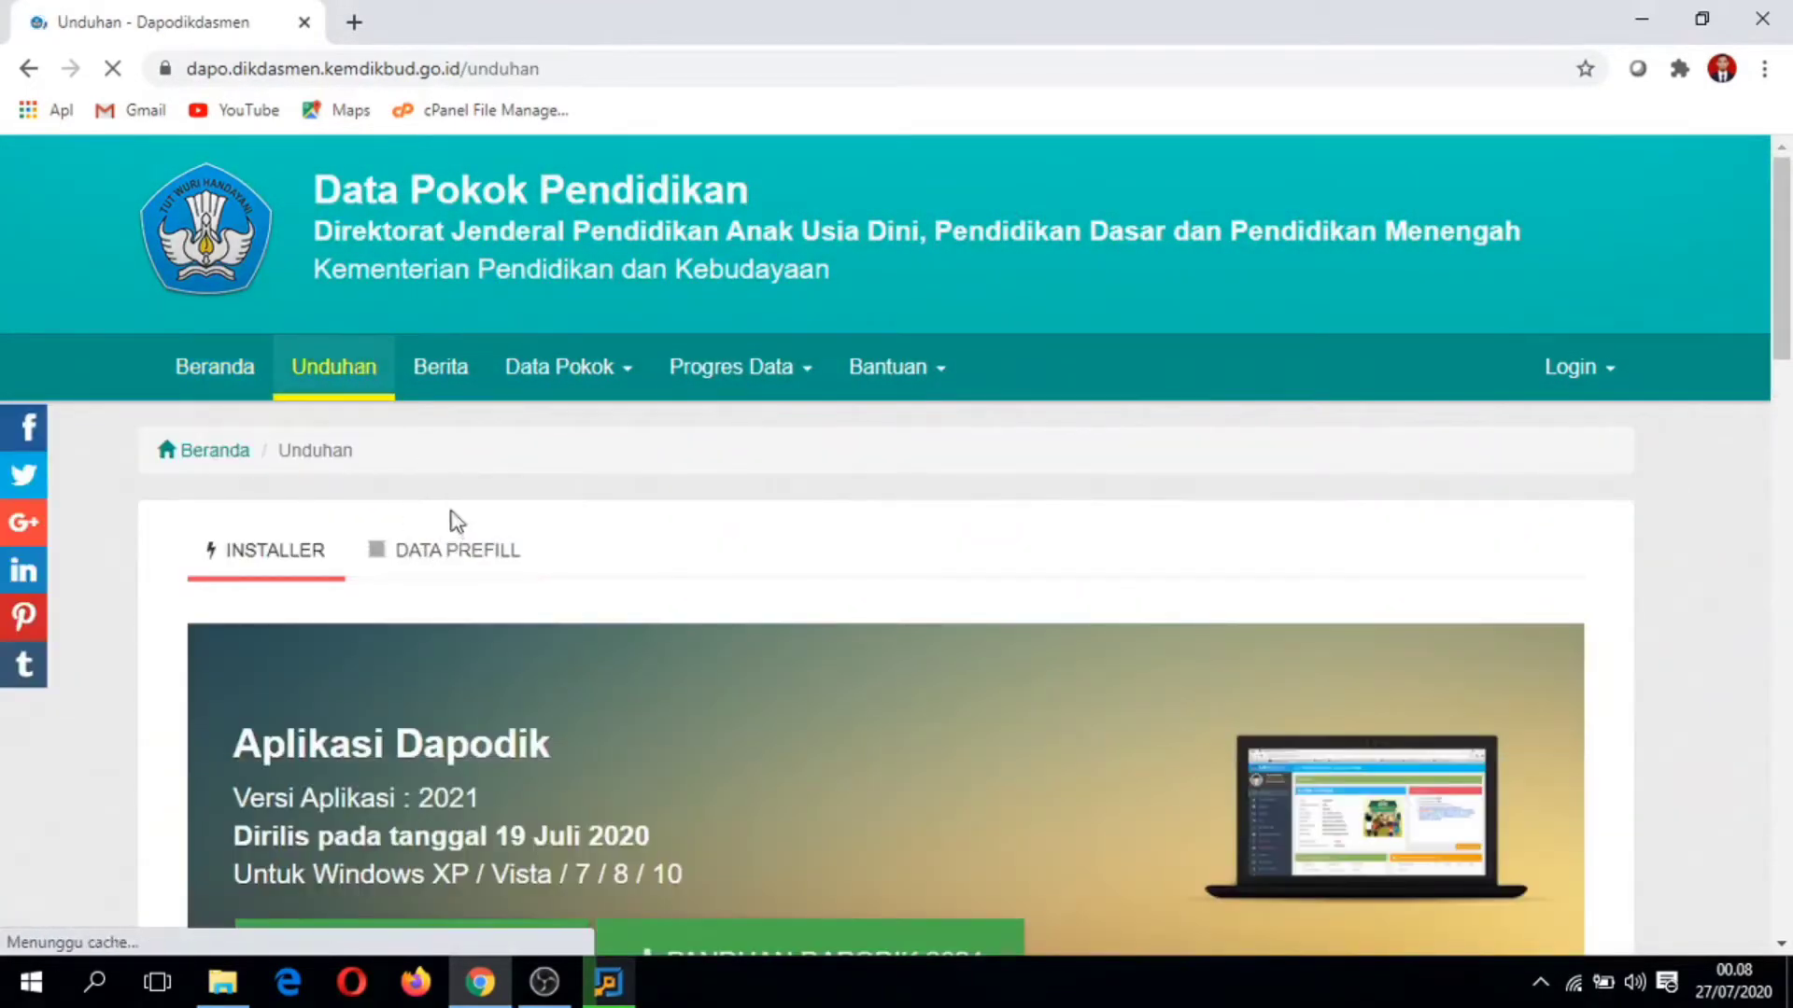
pyautogui.click(432, 561)
pyautogui.scroll(-5, 441, 513)
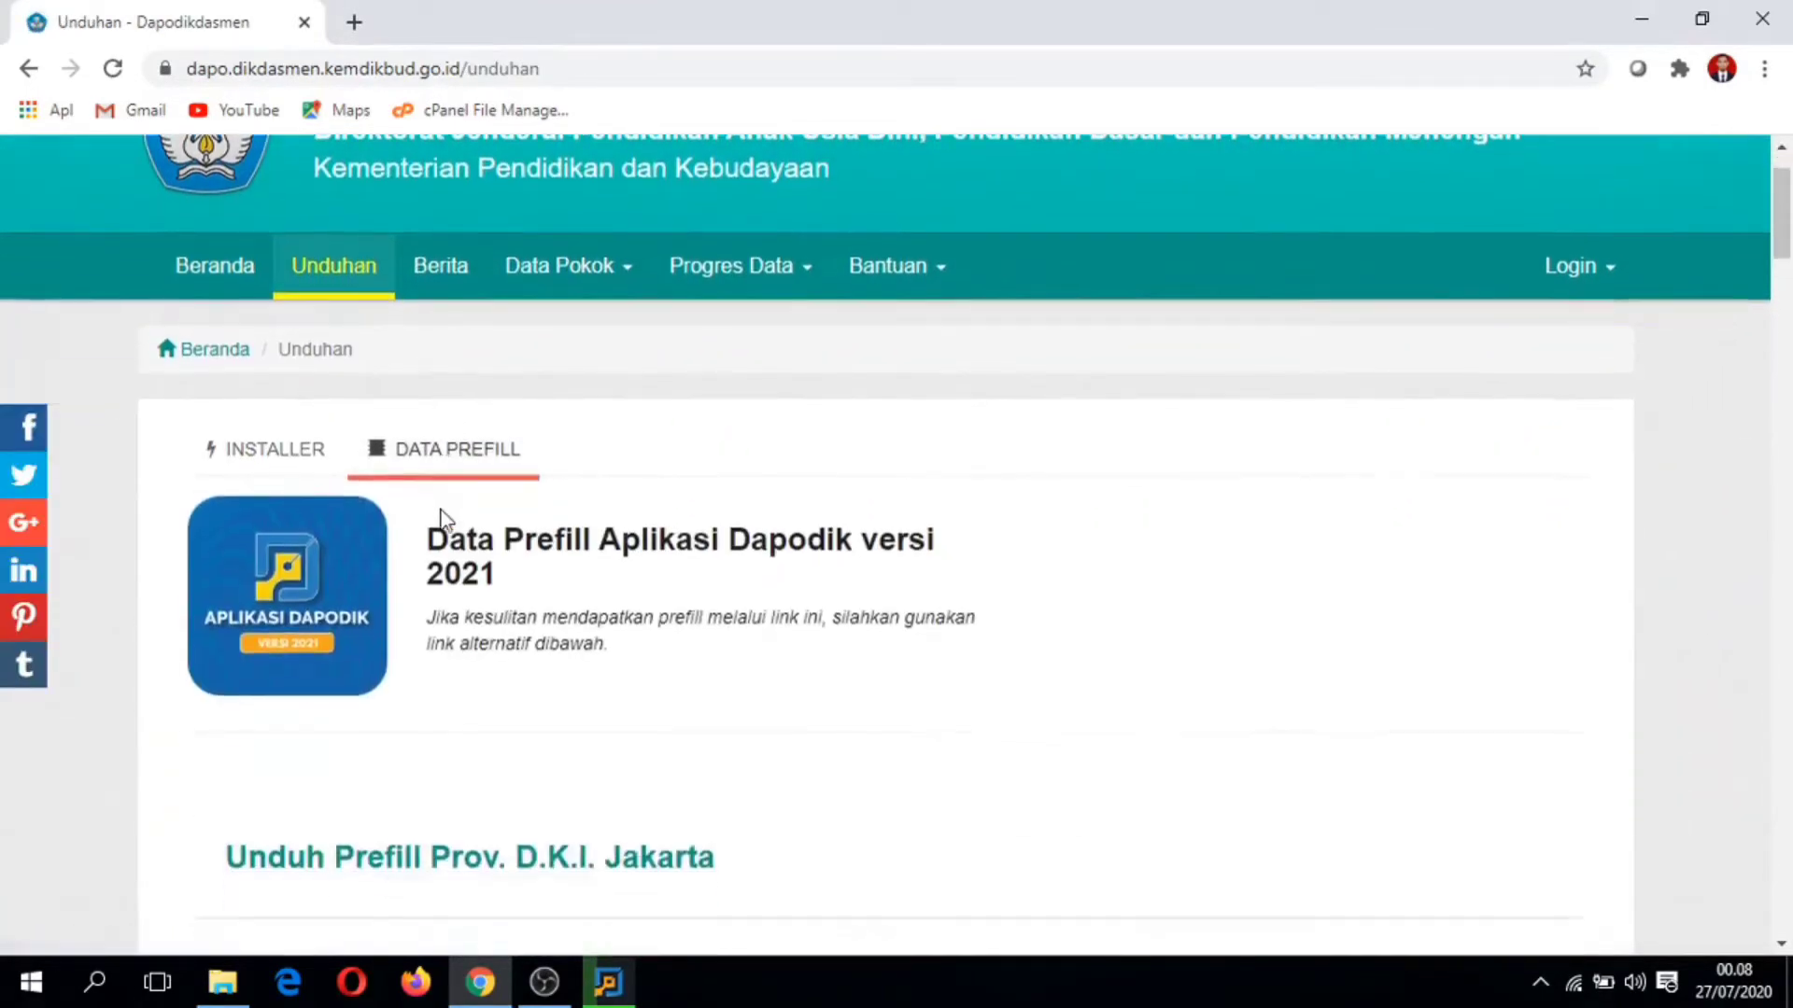
pyautogui.scroll(-8, 444, 499)
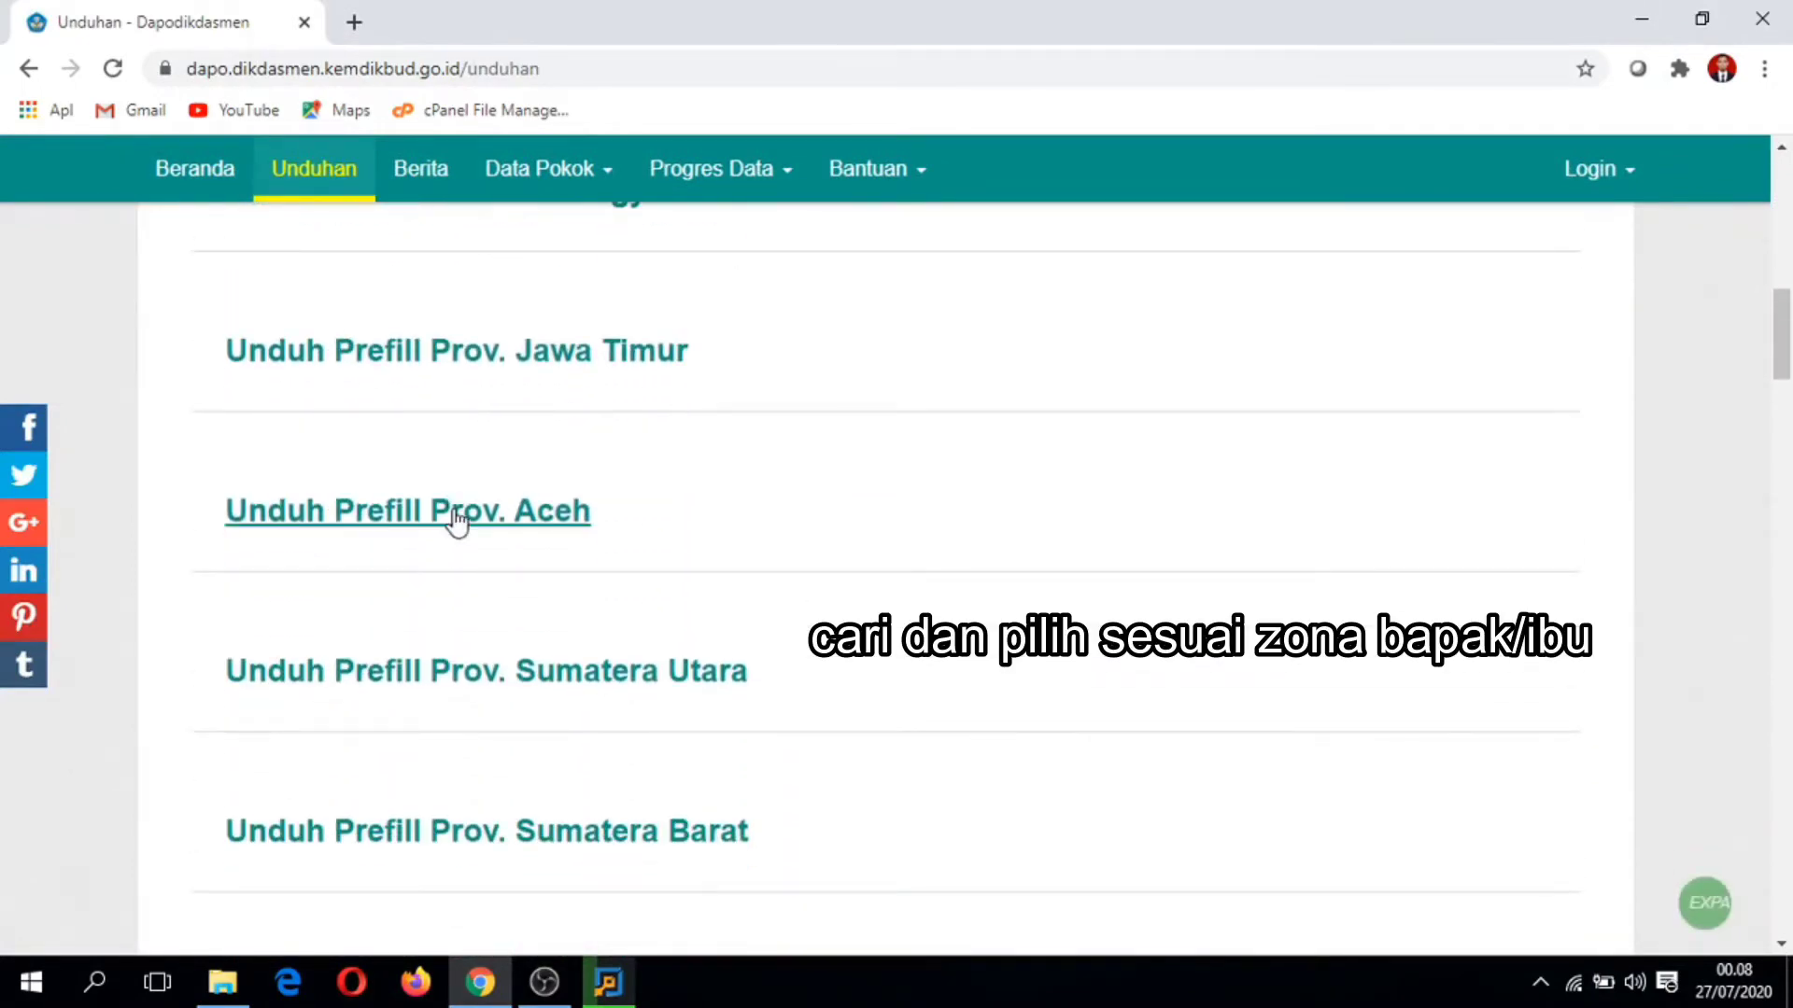
pyautogui.scroll(-1, 463, 534)
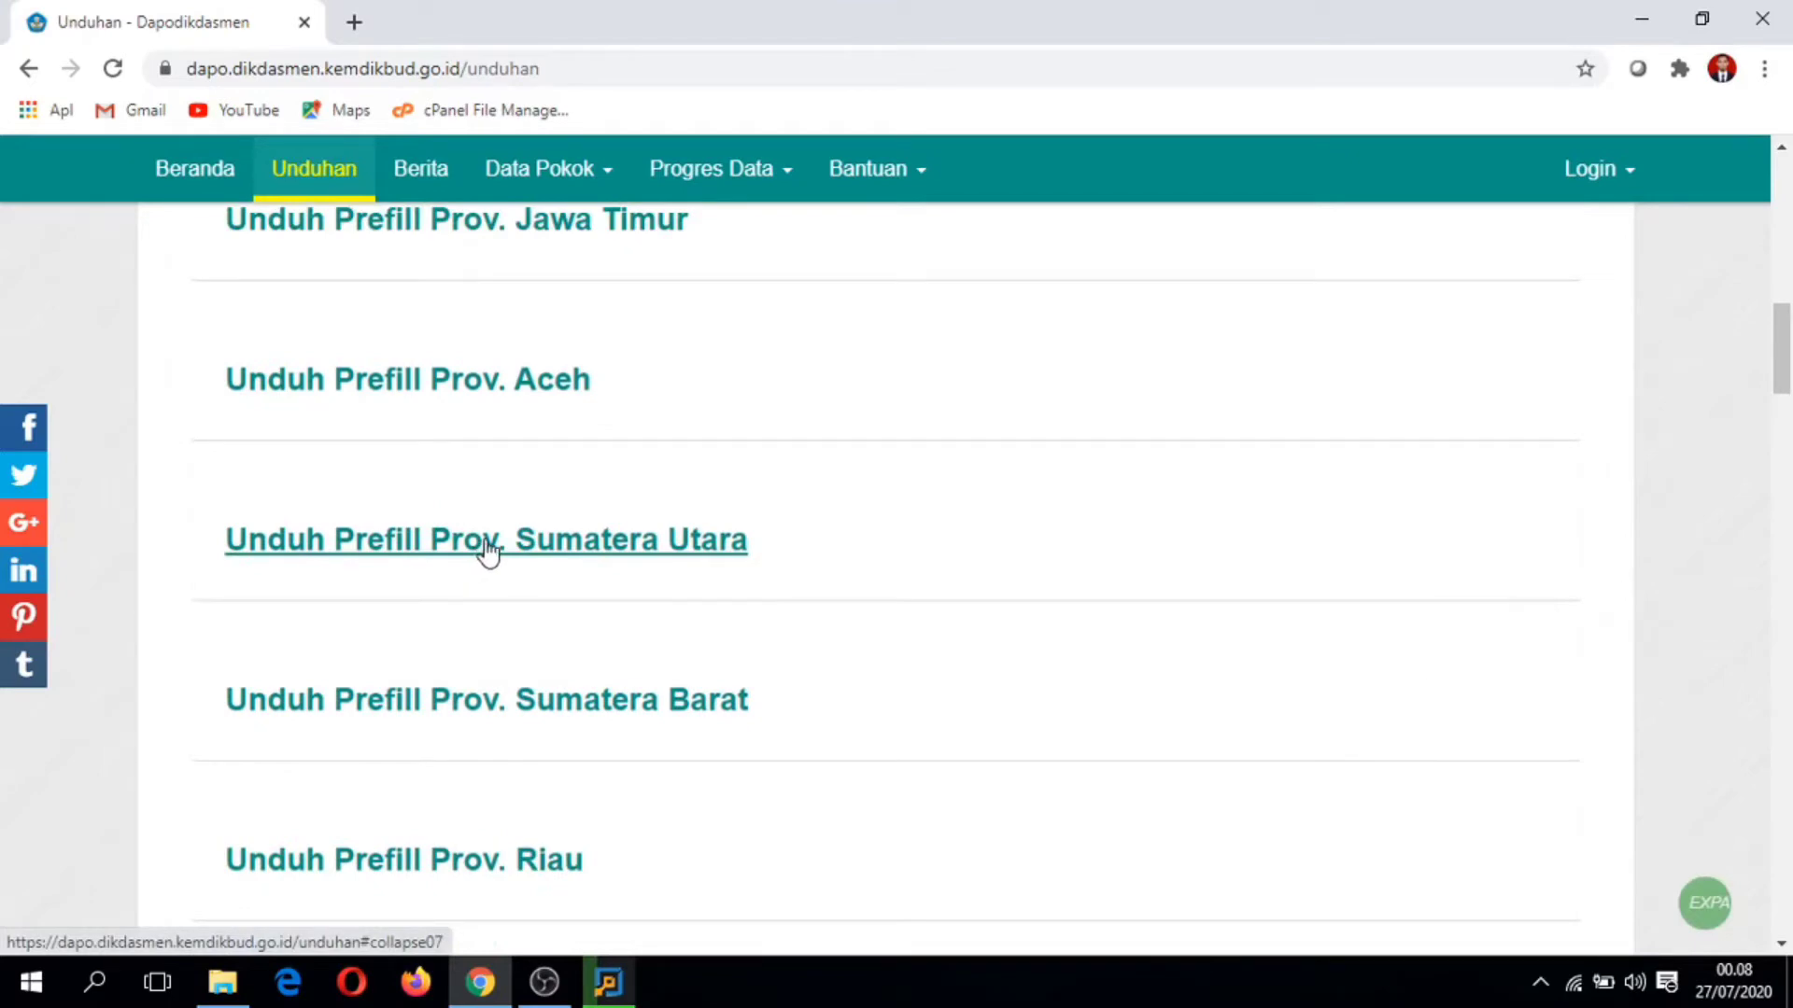
pyautogui.click(487, 553)
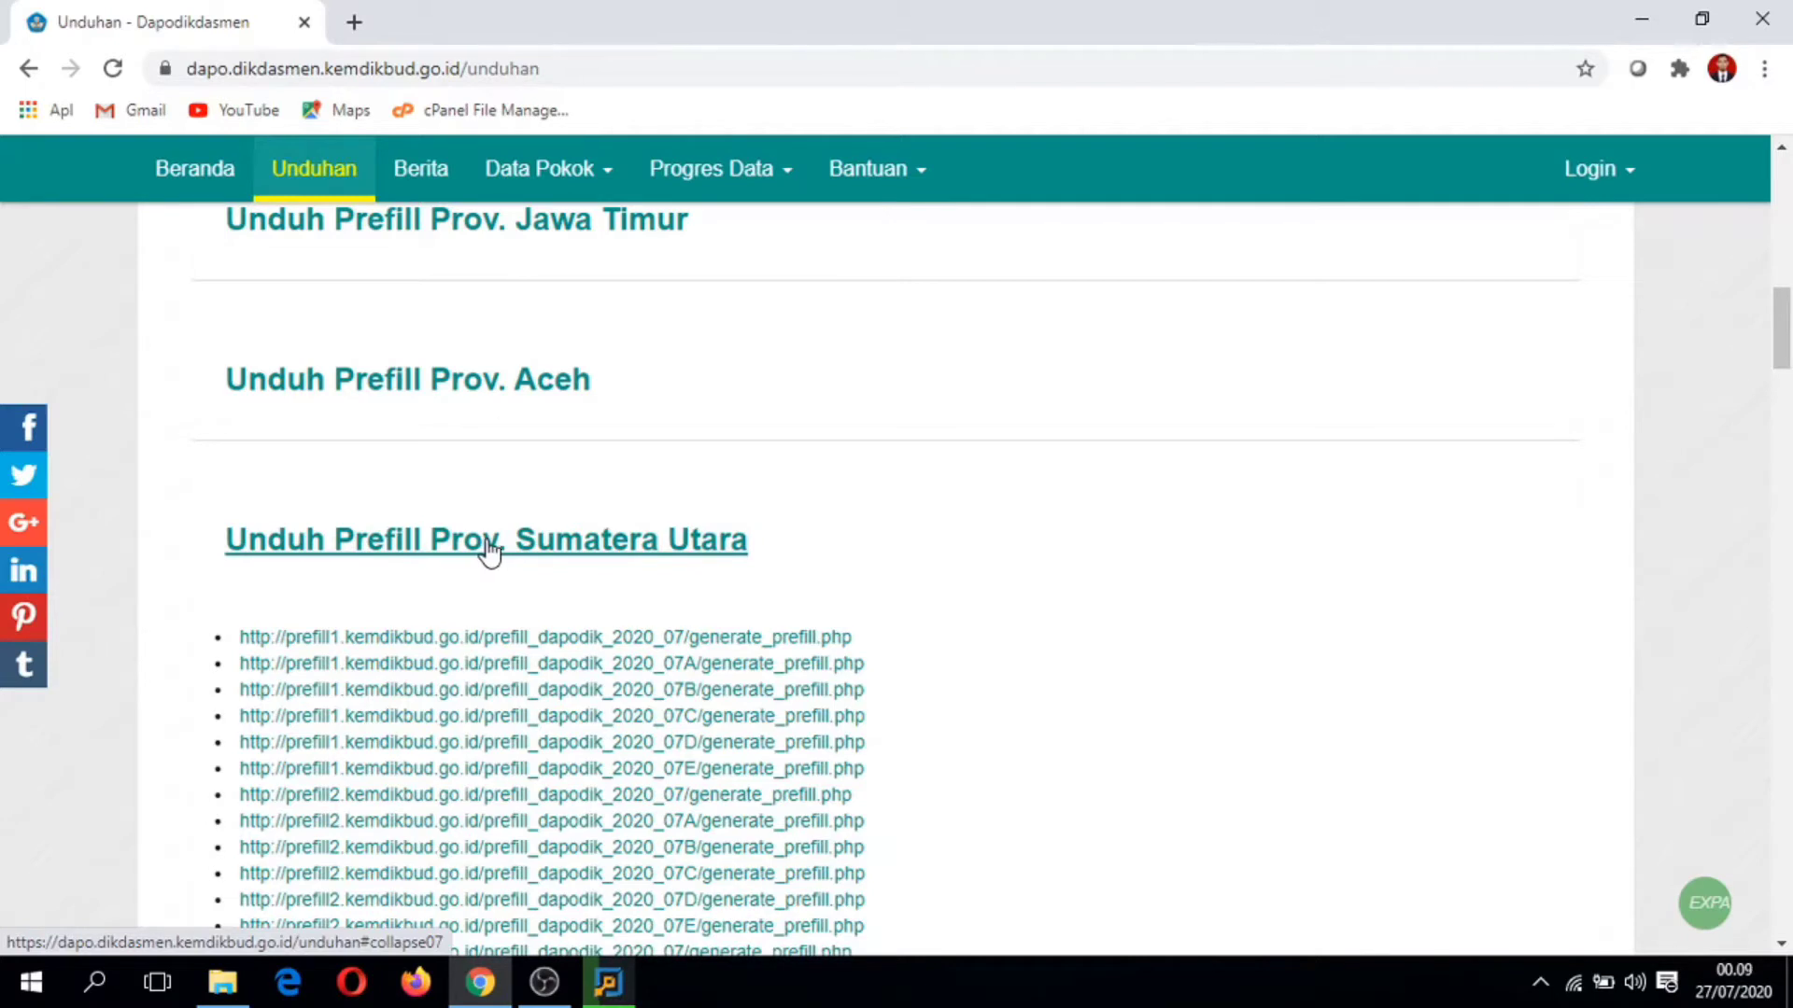
pyautogui.scroll(-2, 488, 551)
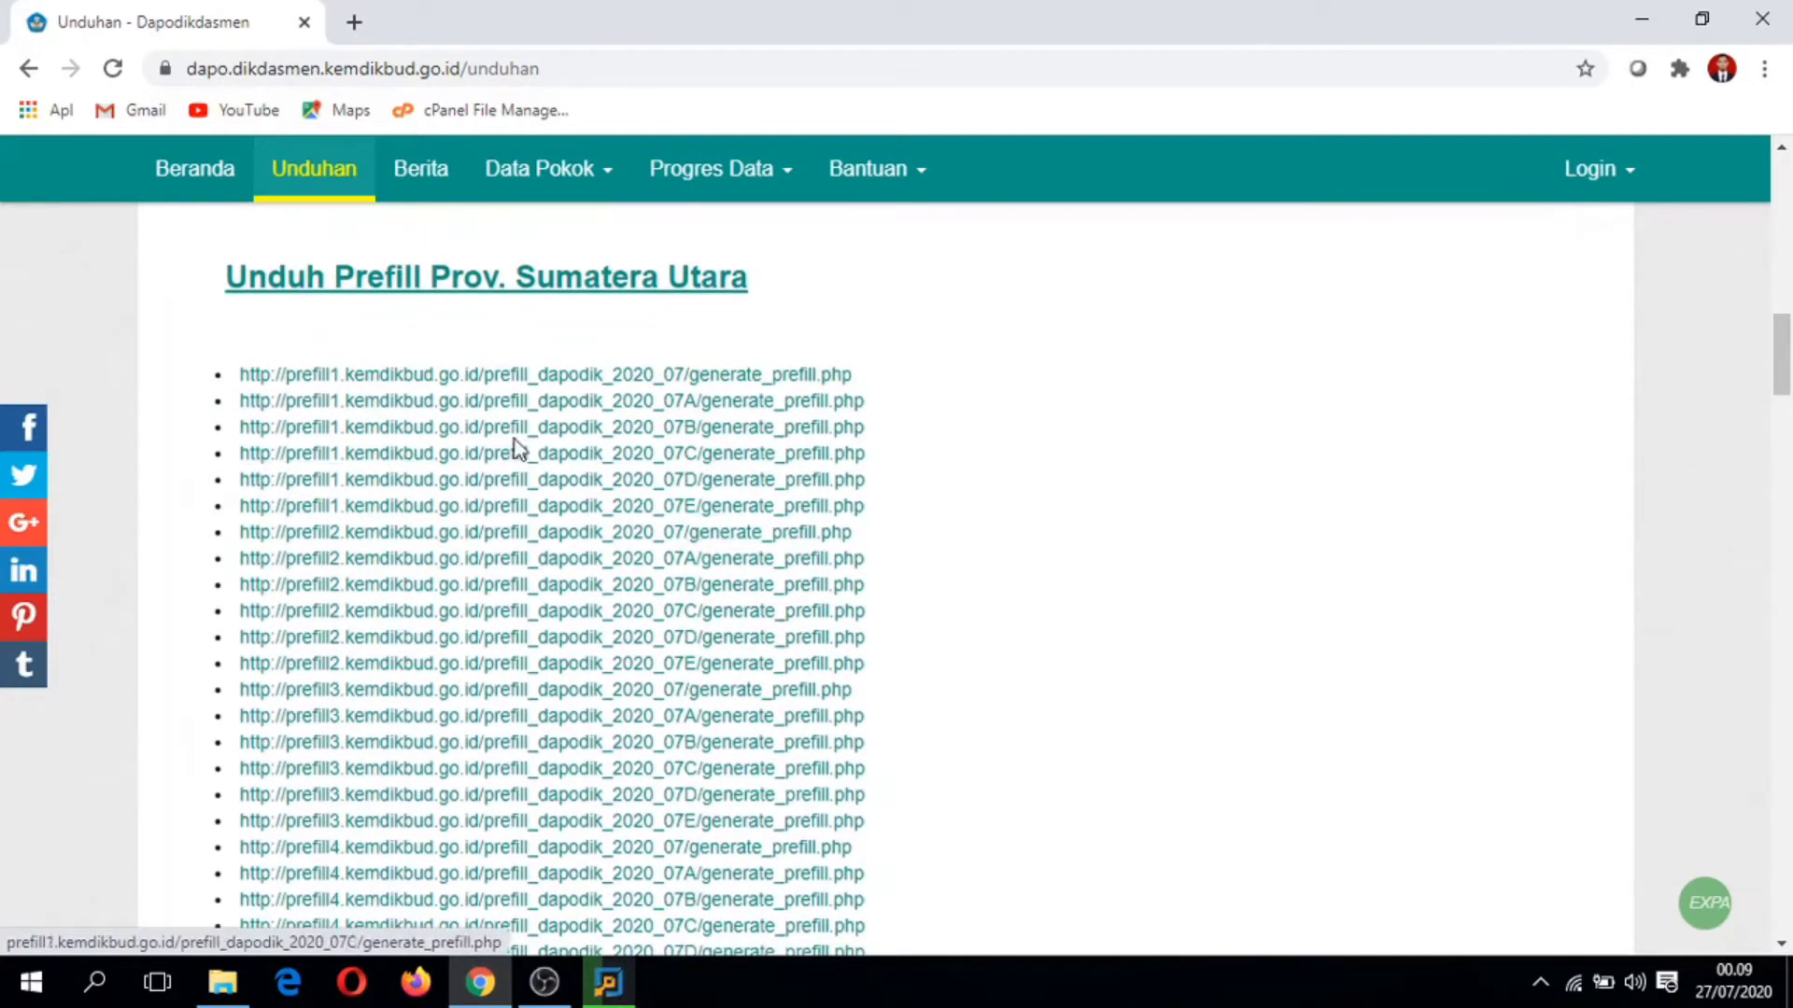
# Step: Open the first Sumatera Utara prefill generator and enter the account e-mail as user name
pyautogui.click(528, 377)
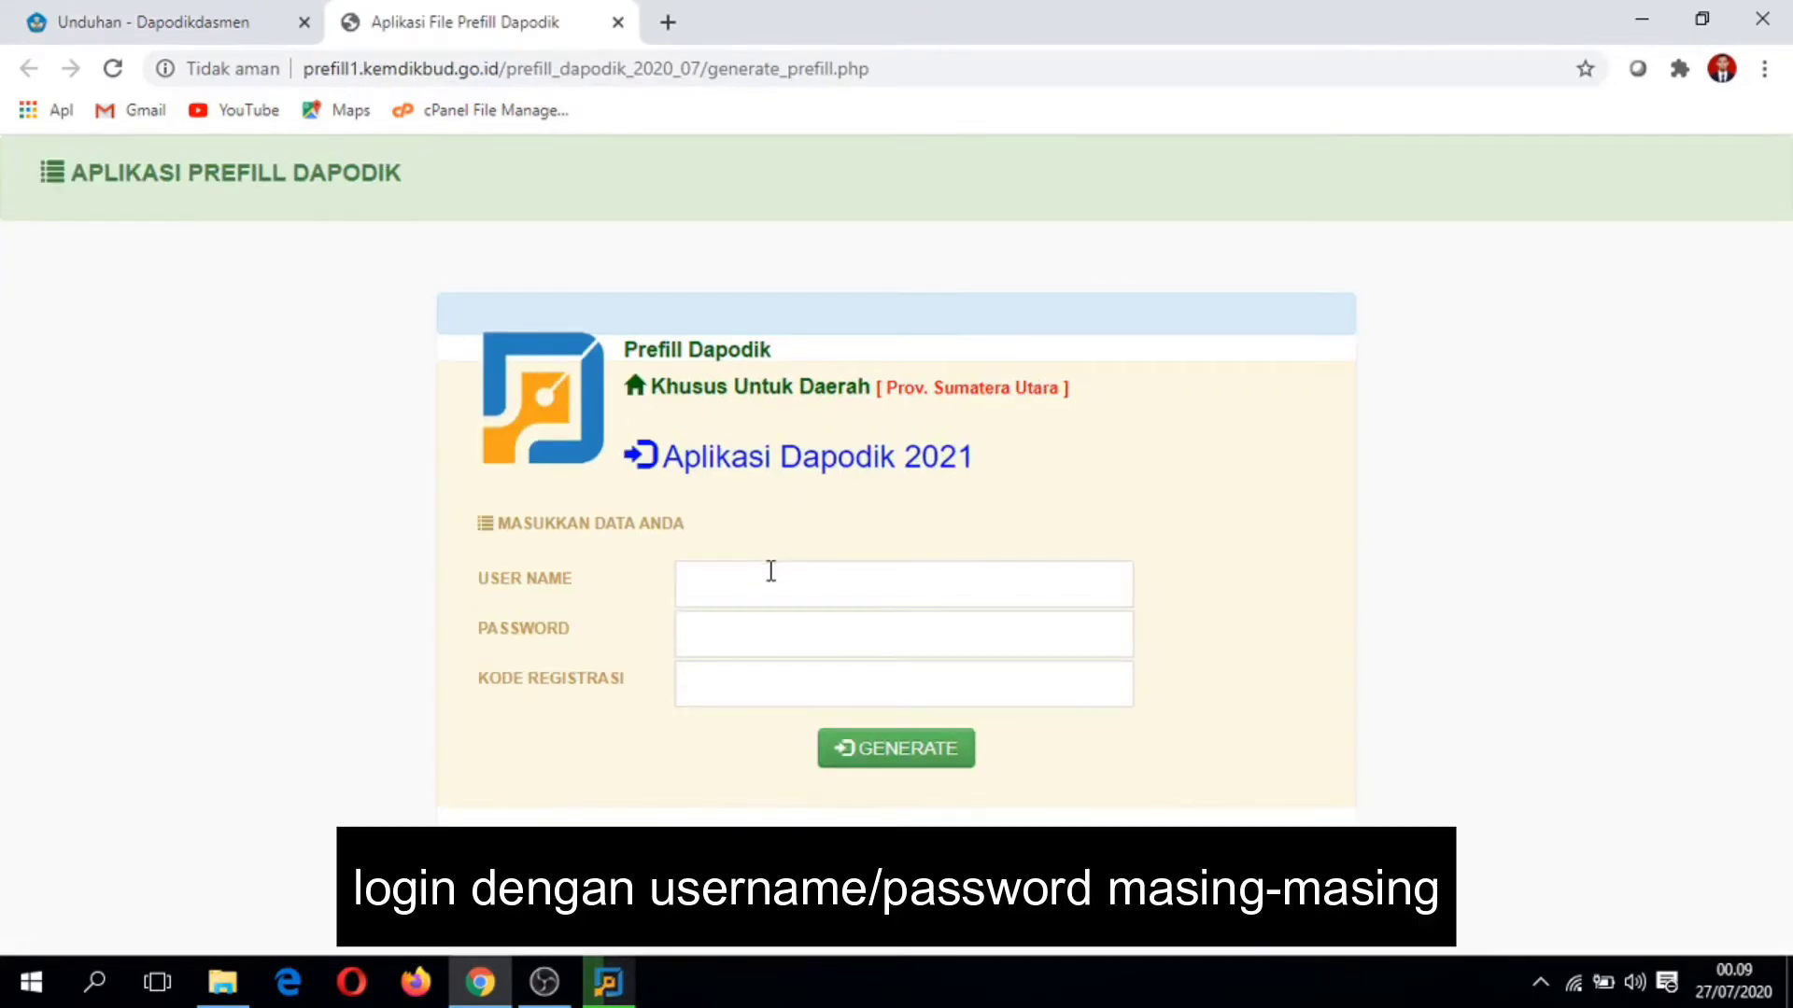
pyautogui.click(772, 572)
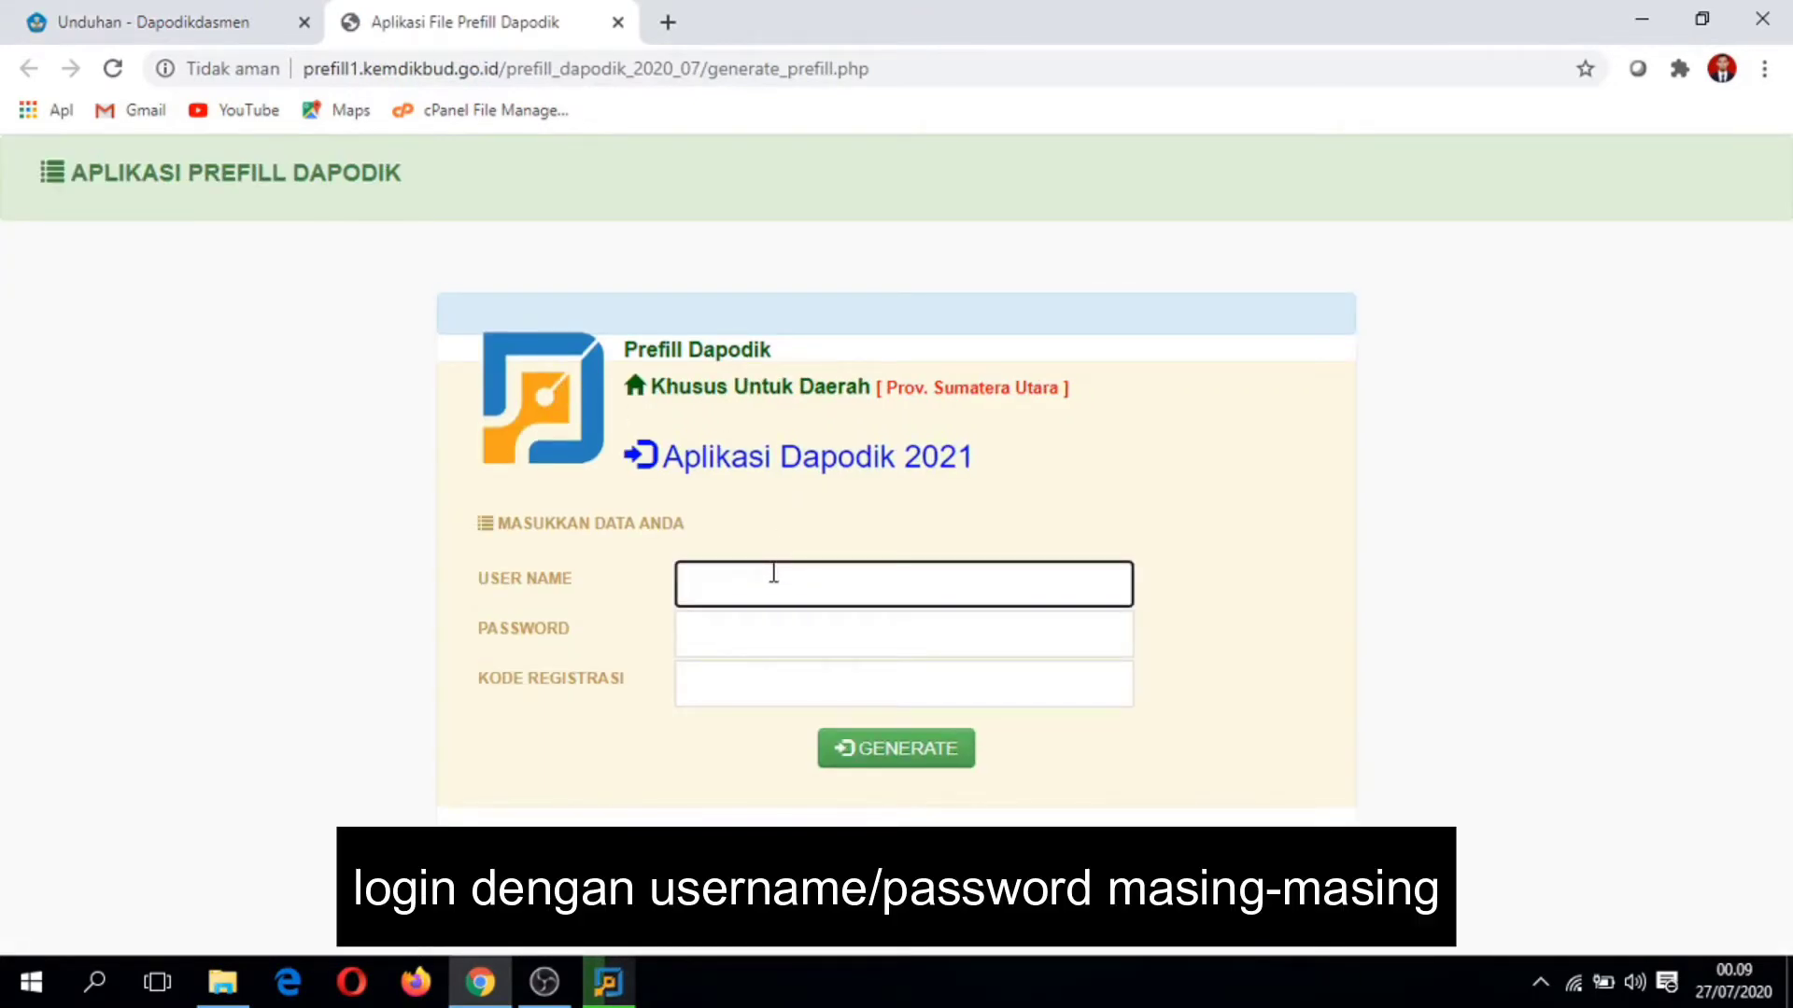
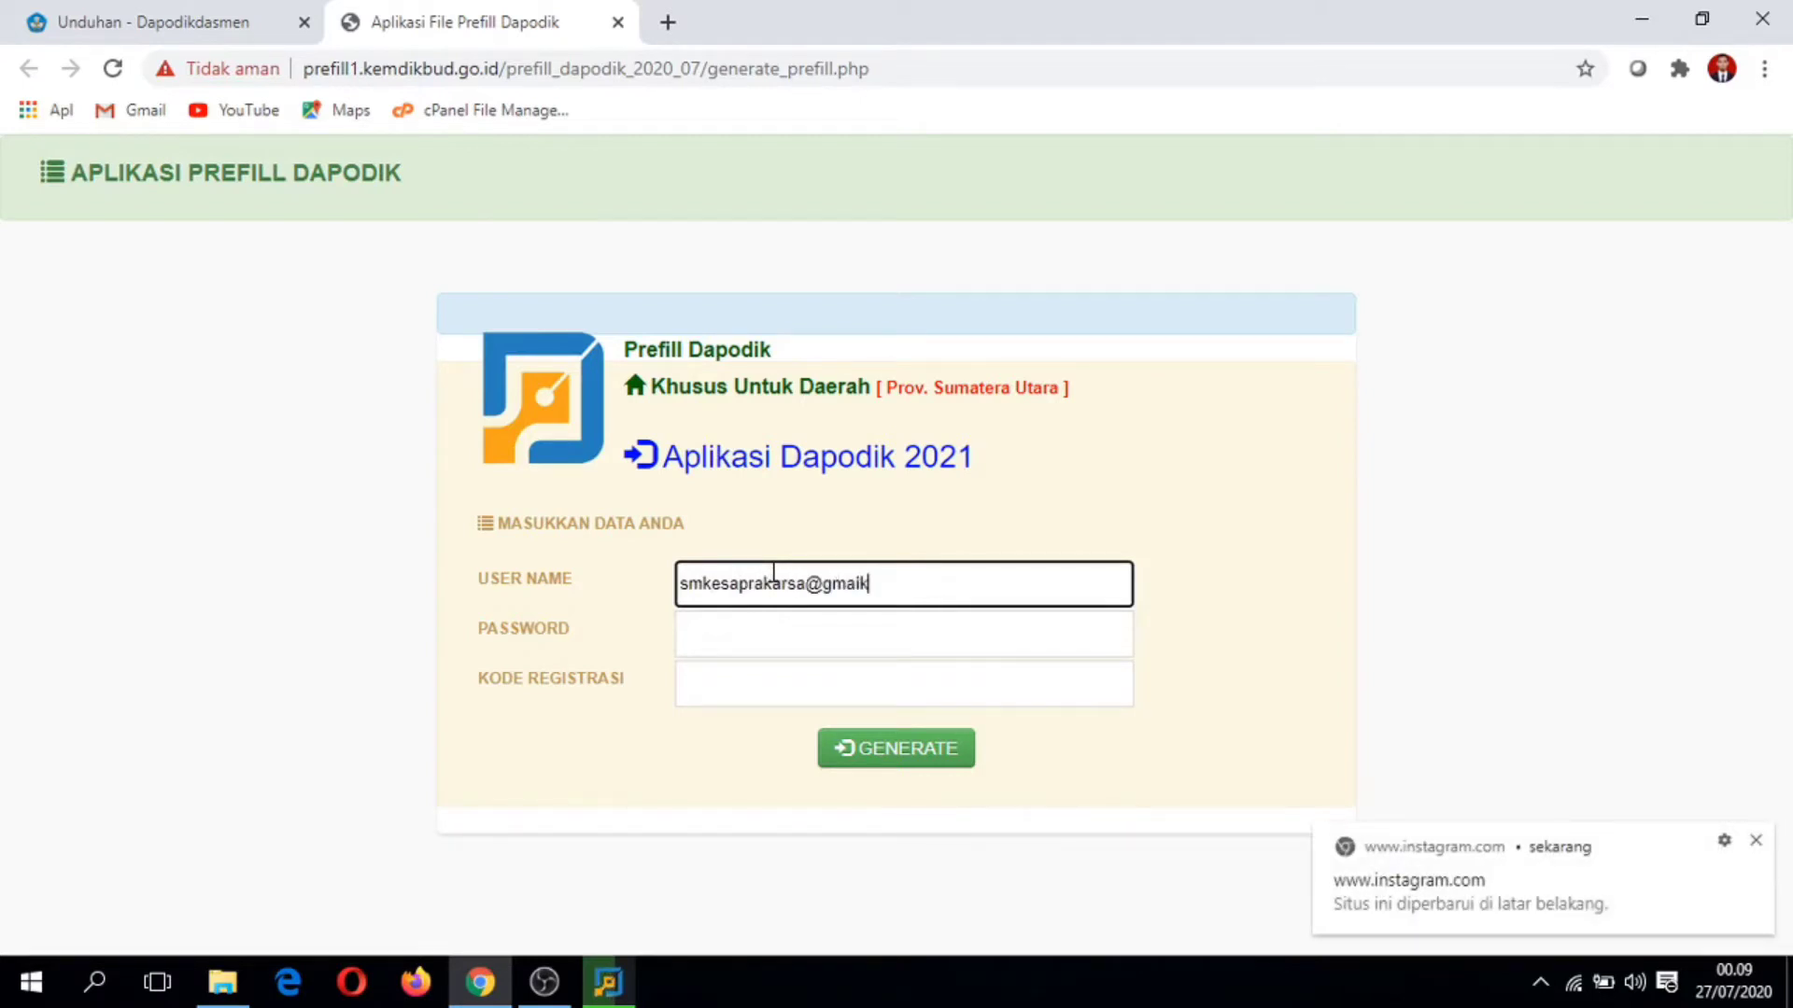
pyautogui.press('Tab')
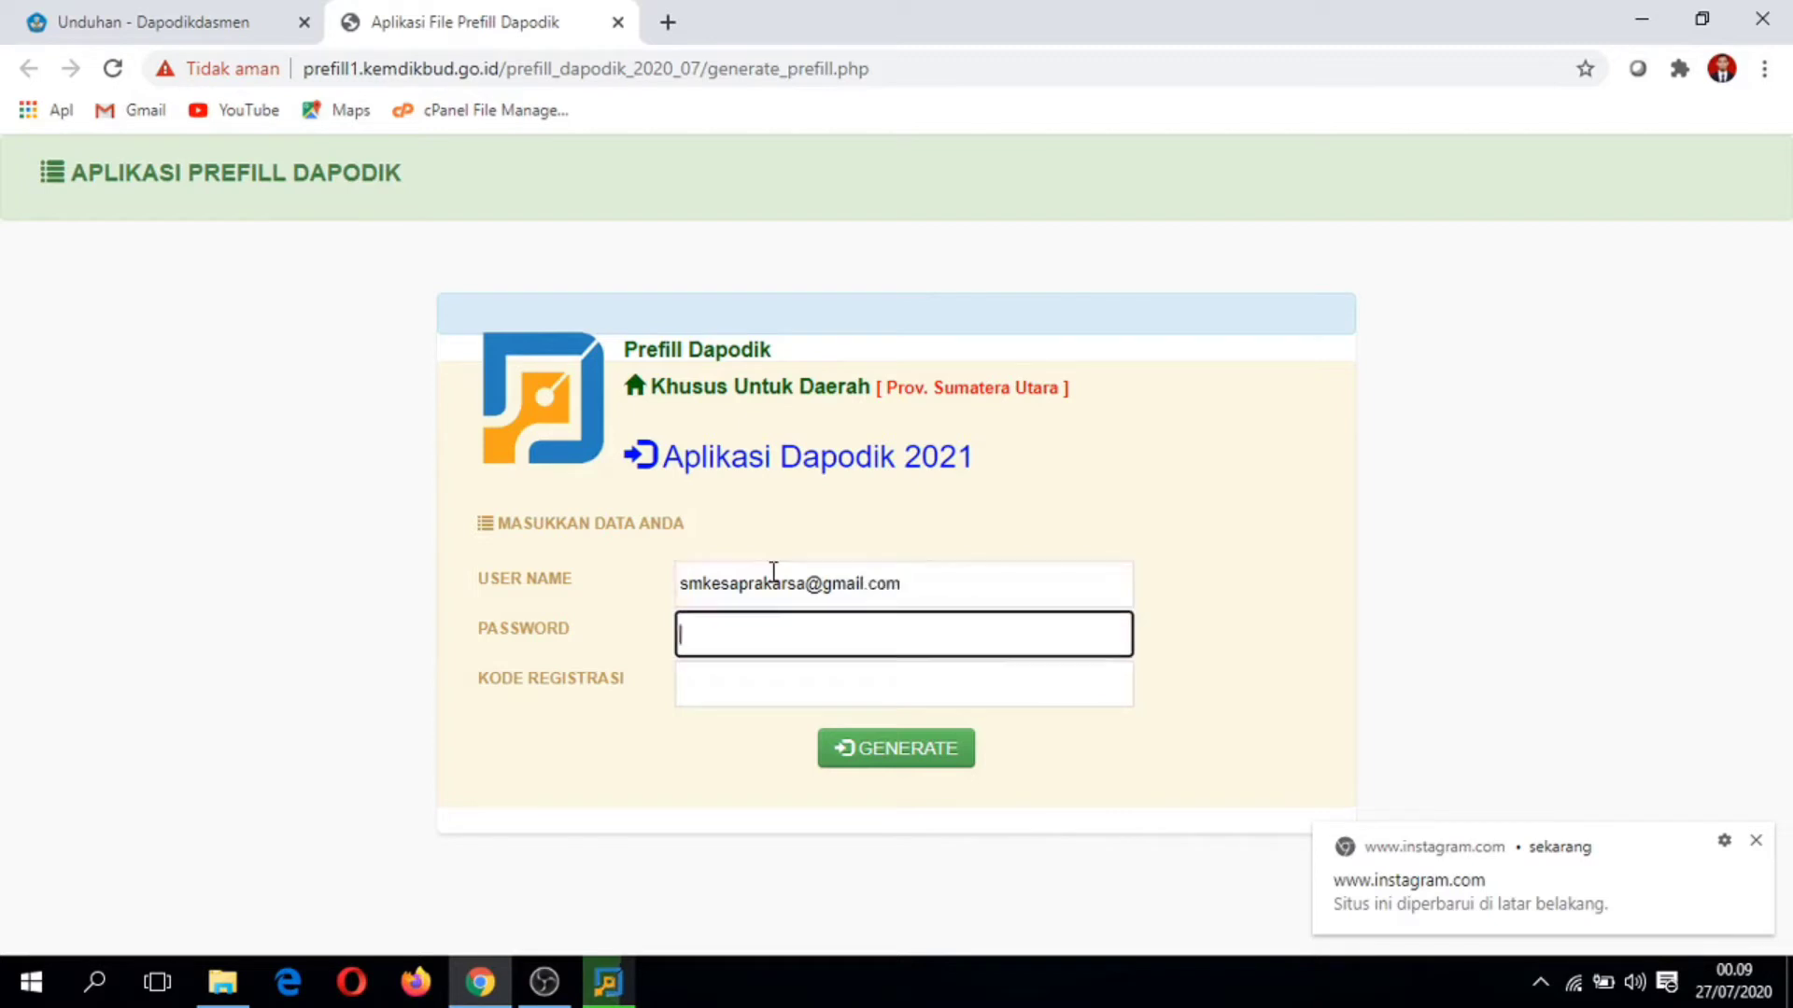
# Step: Enter the account password and open File Explorer to find the registration code
pyautogui.click(1755, 841)
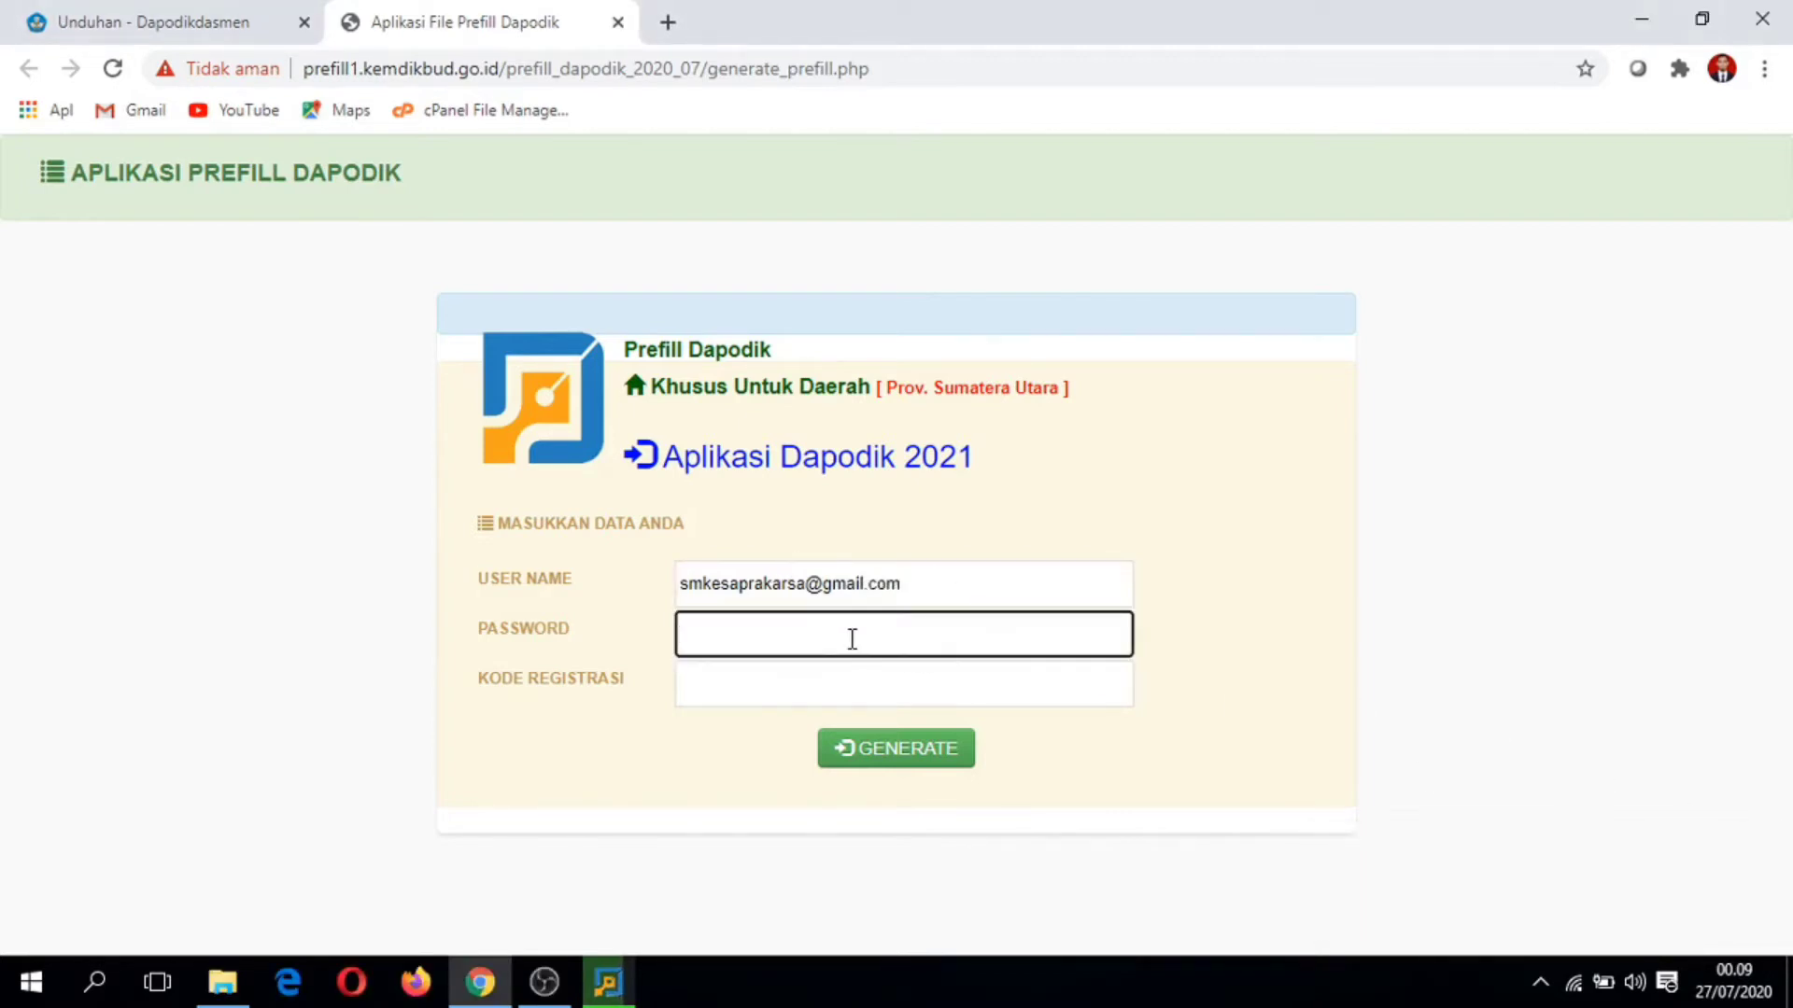
pyautogui.write('s•••••••••••••')
pyautogui.press('Tab')
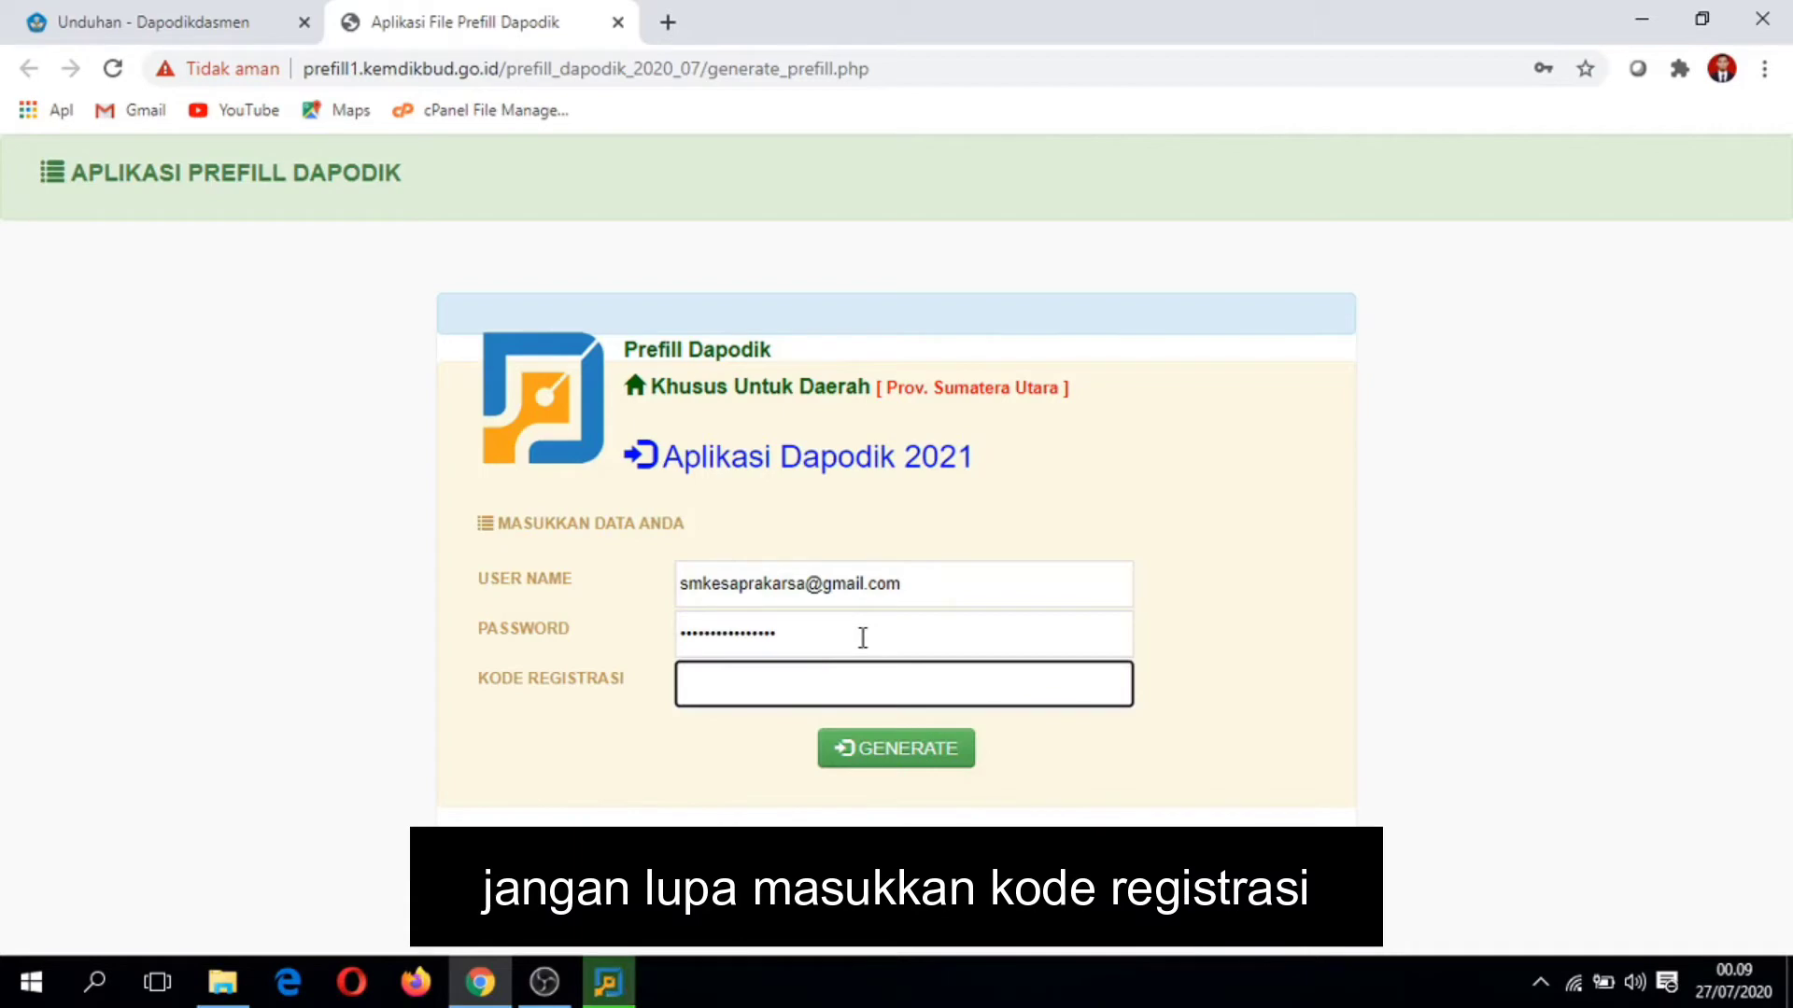
pyautogui.press('super+e')
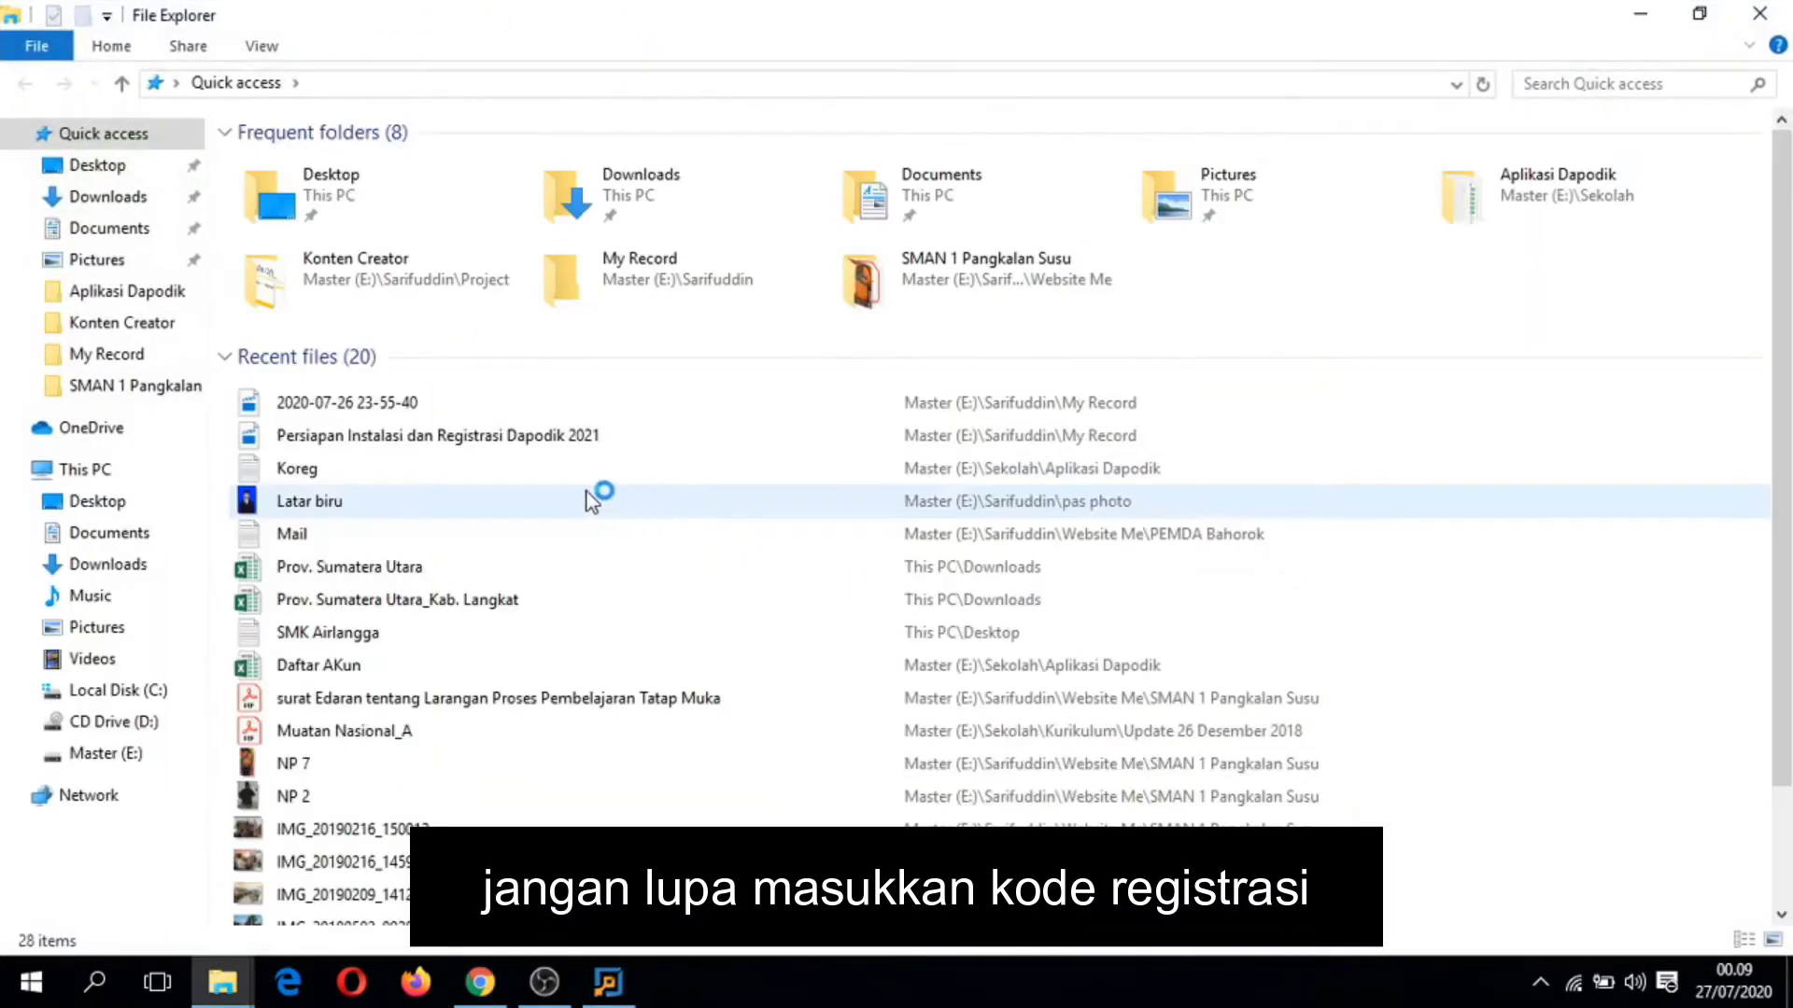
# Step: Copy the registration code from the Koreg file and paste it into Kode Registrasi
pyautogui.doubleClick(385, 467)
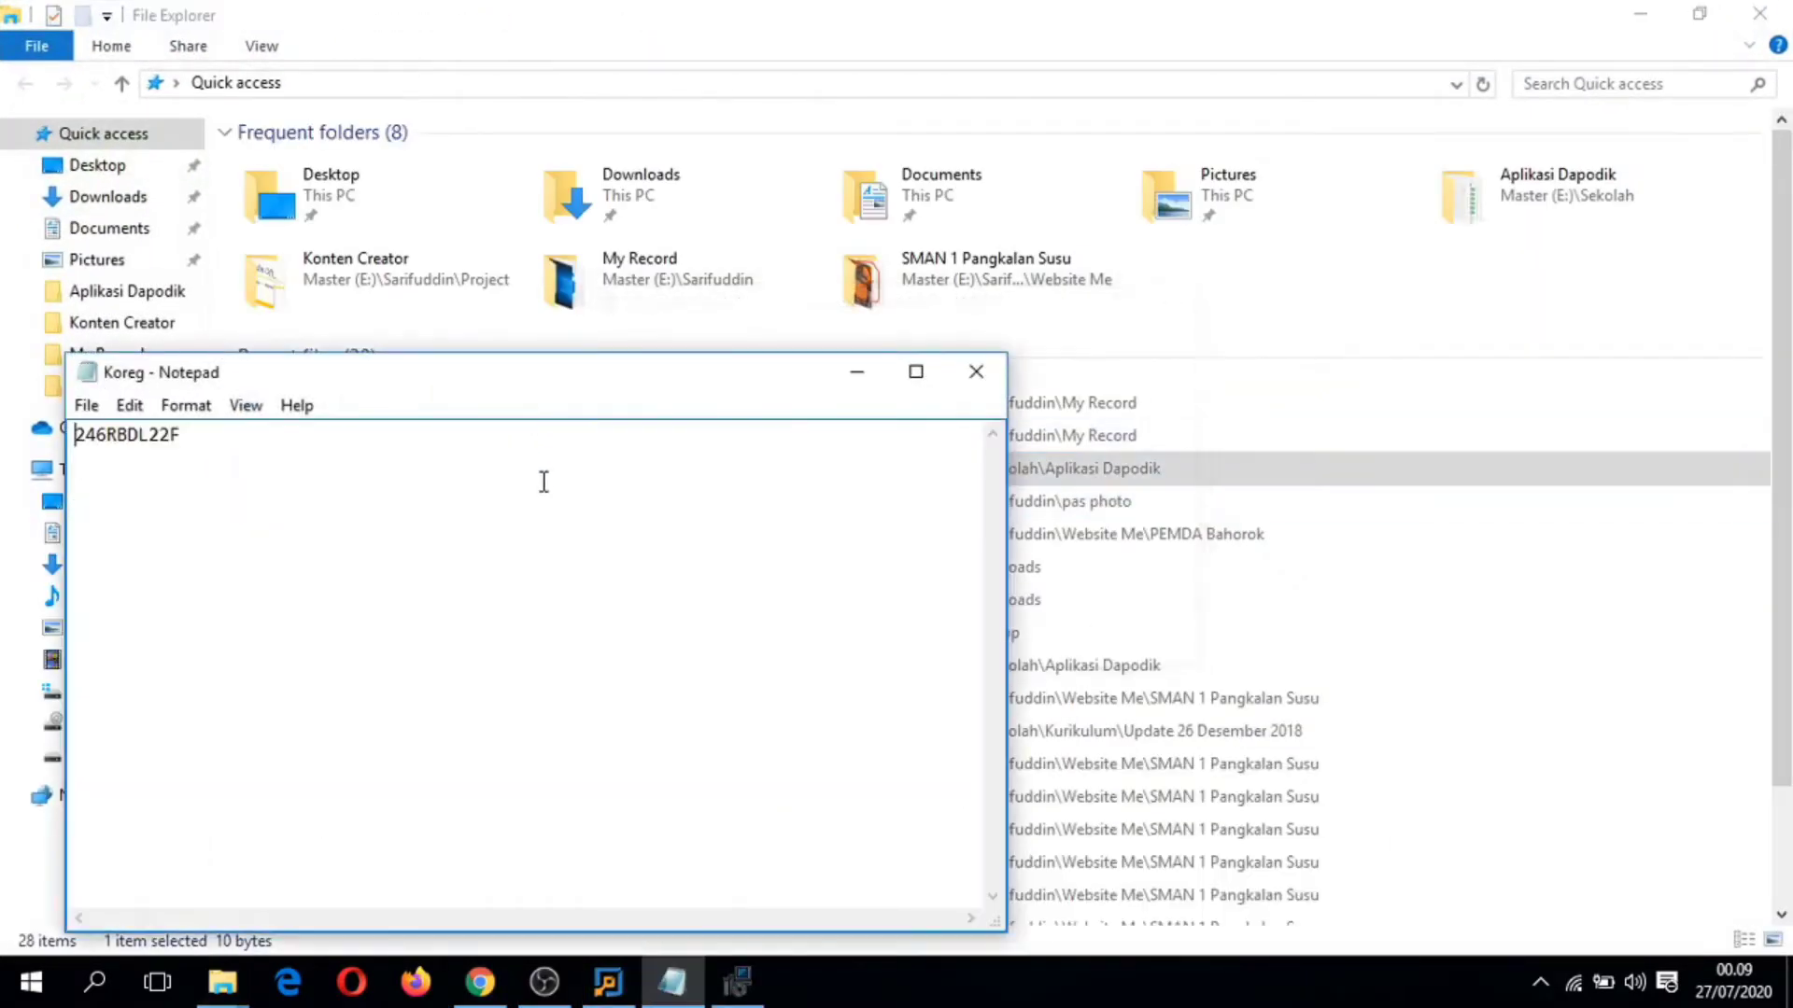
pyautogui.hotkey('ctrl', 'a')
pyautogui.hotkey('ctrl', 'c')
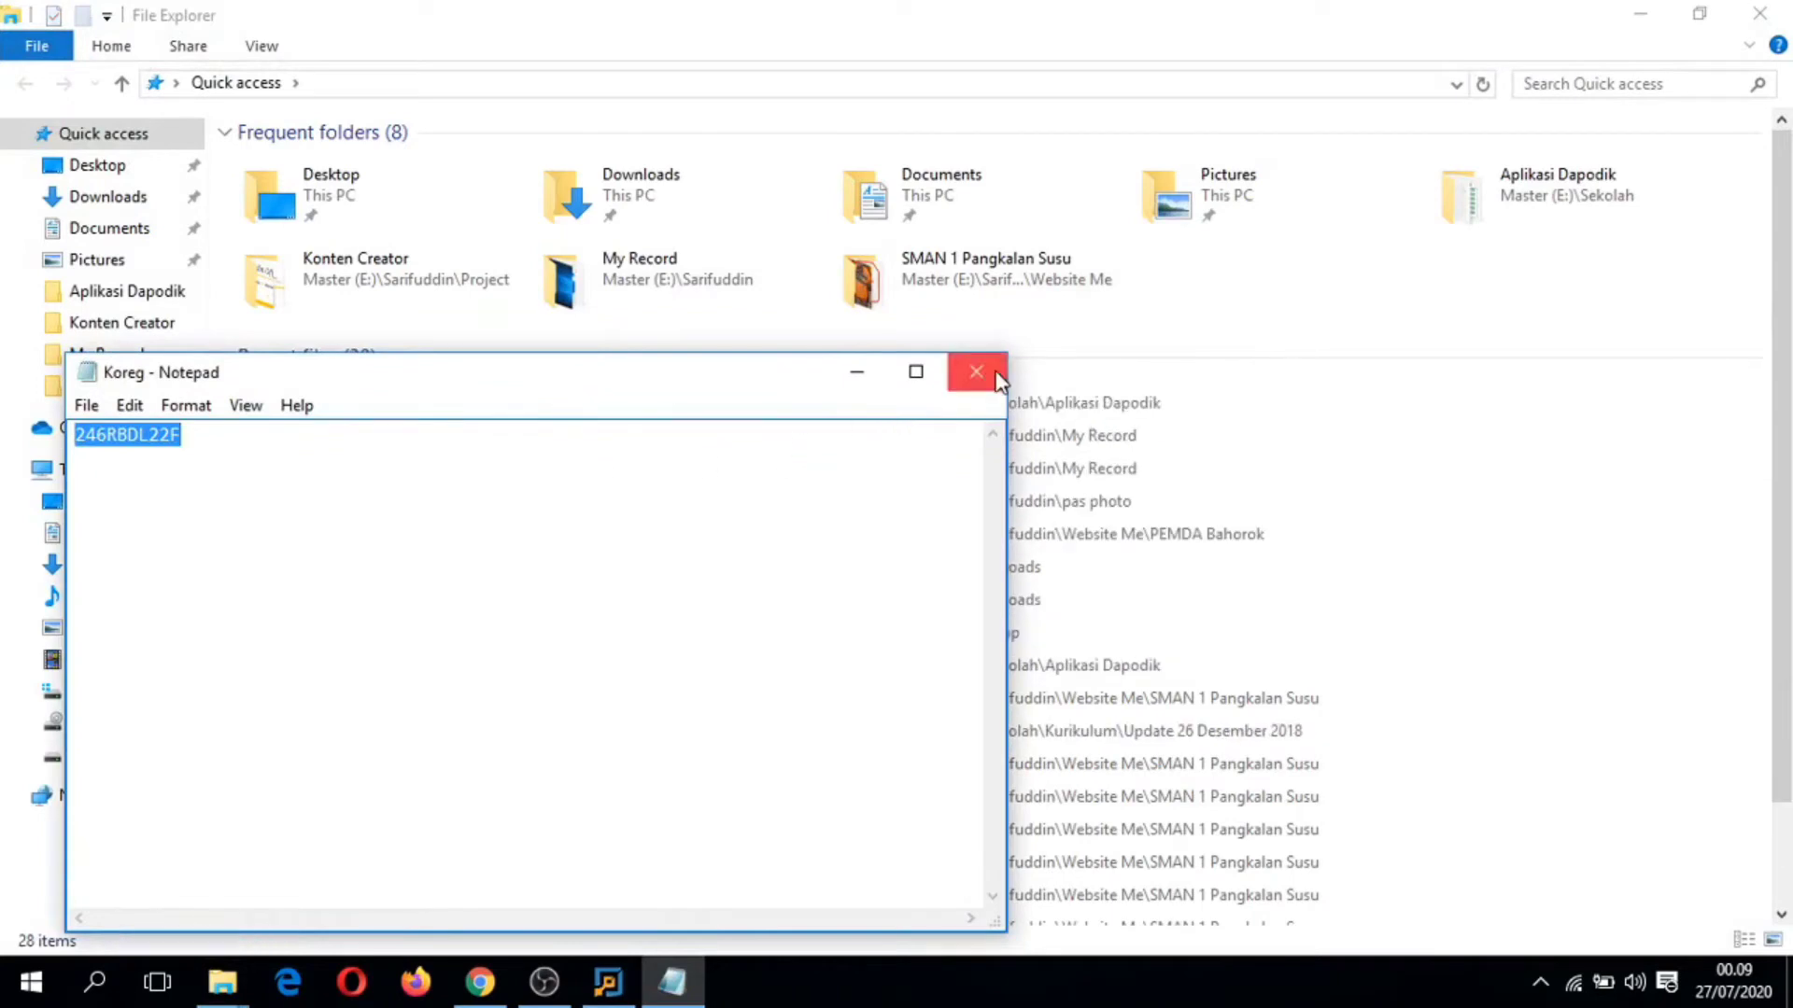
pyautogui.click(975, 371)
pyautogui.click(1760, 13)
pyautogui.hotkey('ctrl', 'v')
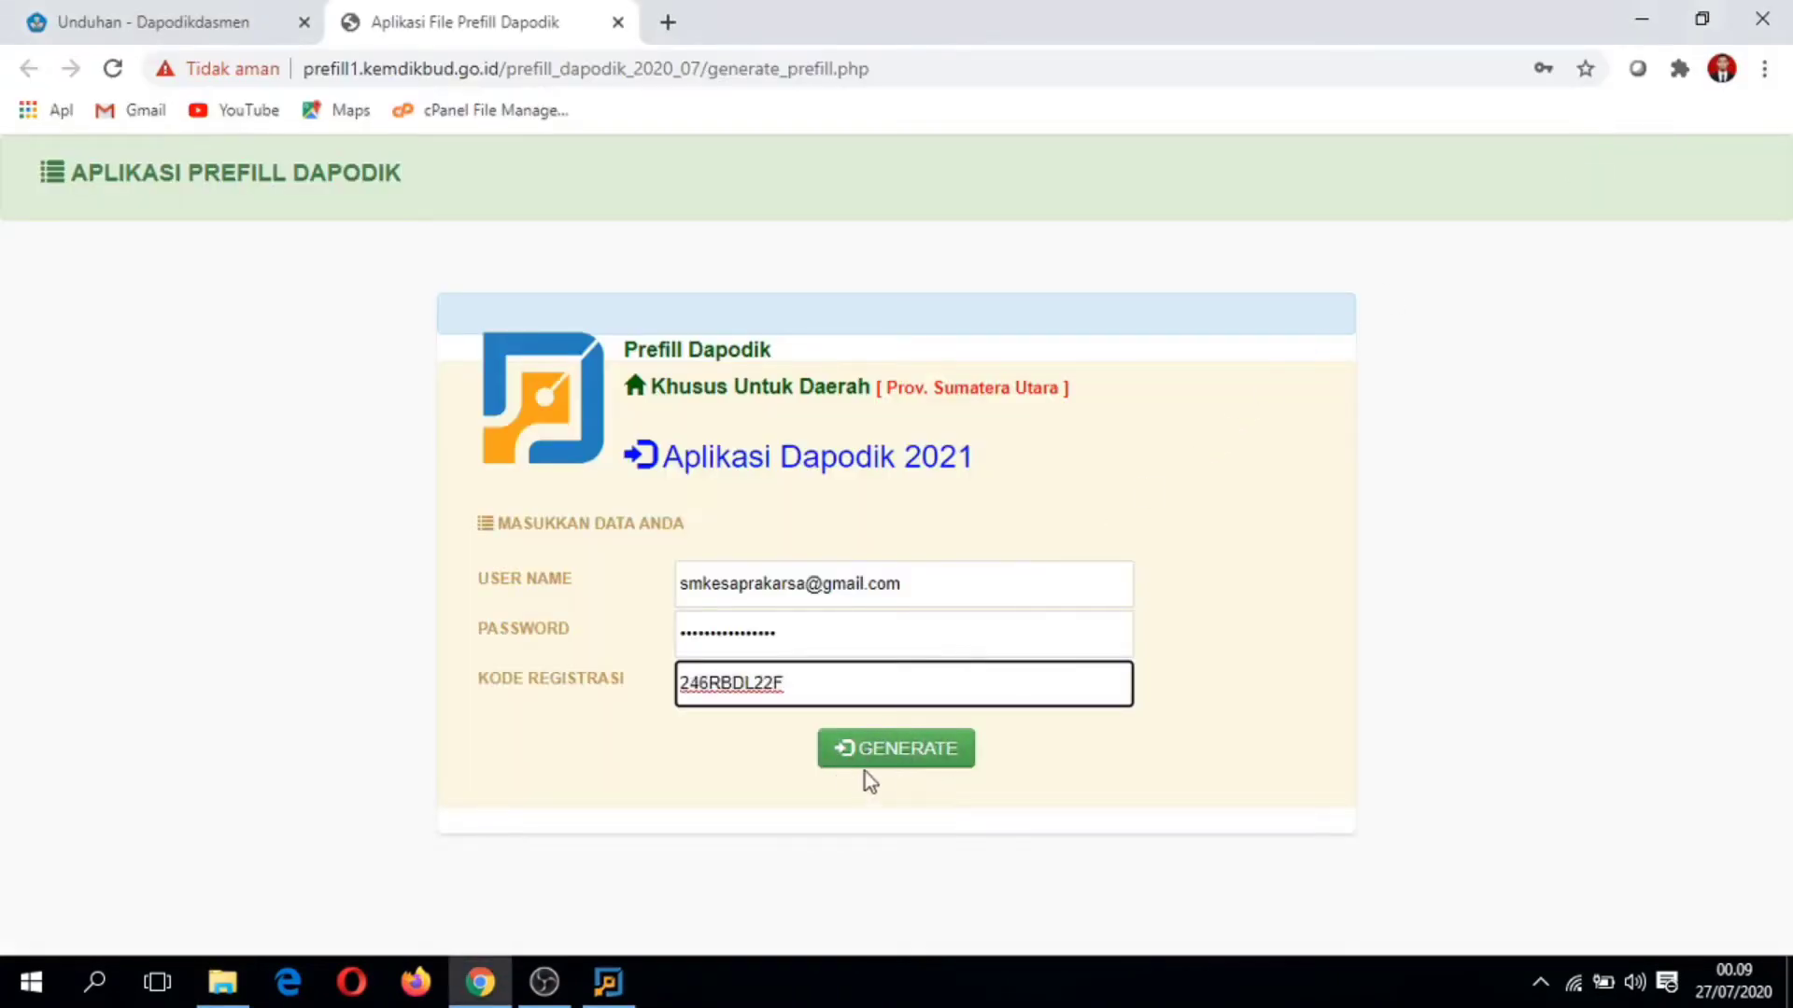
# Step: Submit the prefill form to generate the school's prefill file, checking the installer meanwhile
pyautogui.click(879, 750)
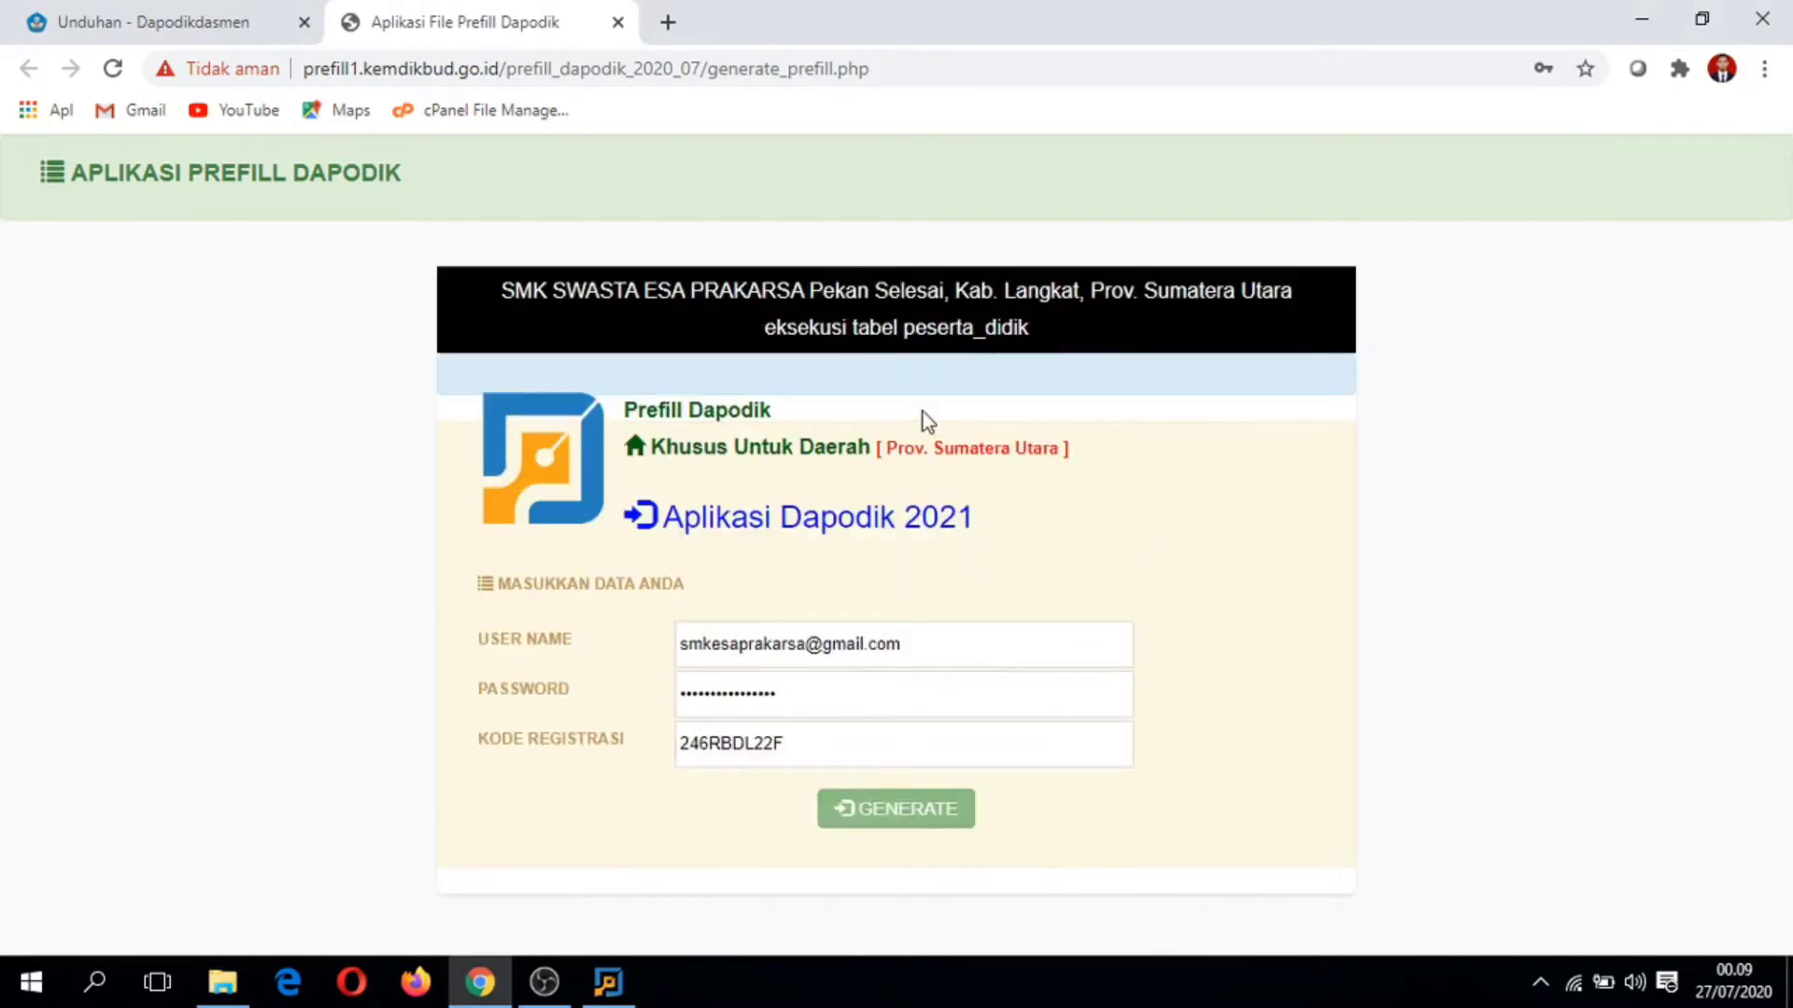
pyautogui.moveTo(473, 265); pyautogui.dragTo(1120, 343)
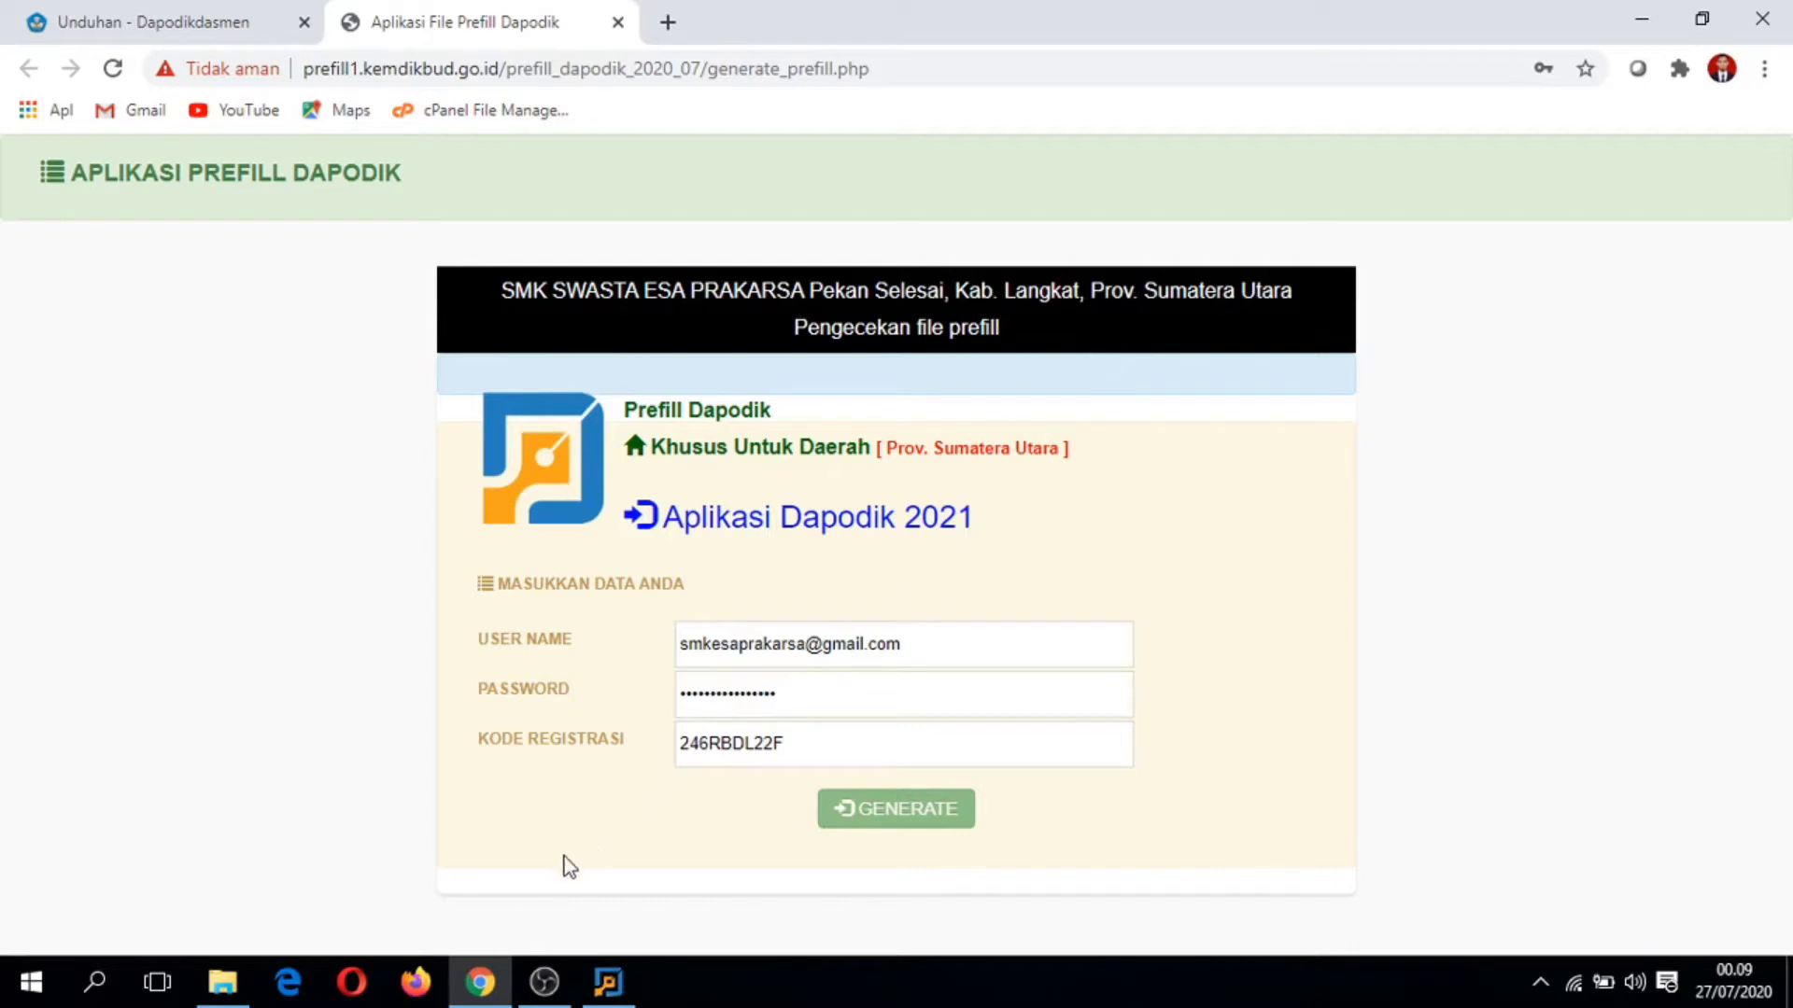
pyautogui.click(611, 983)
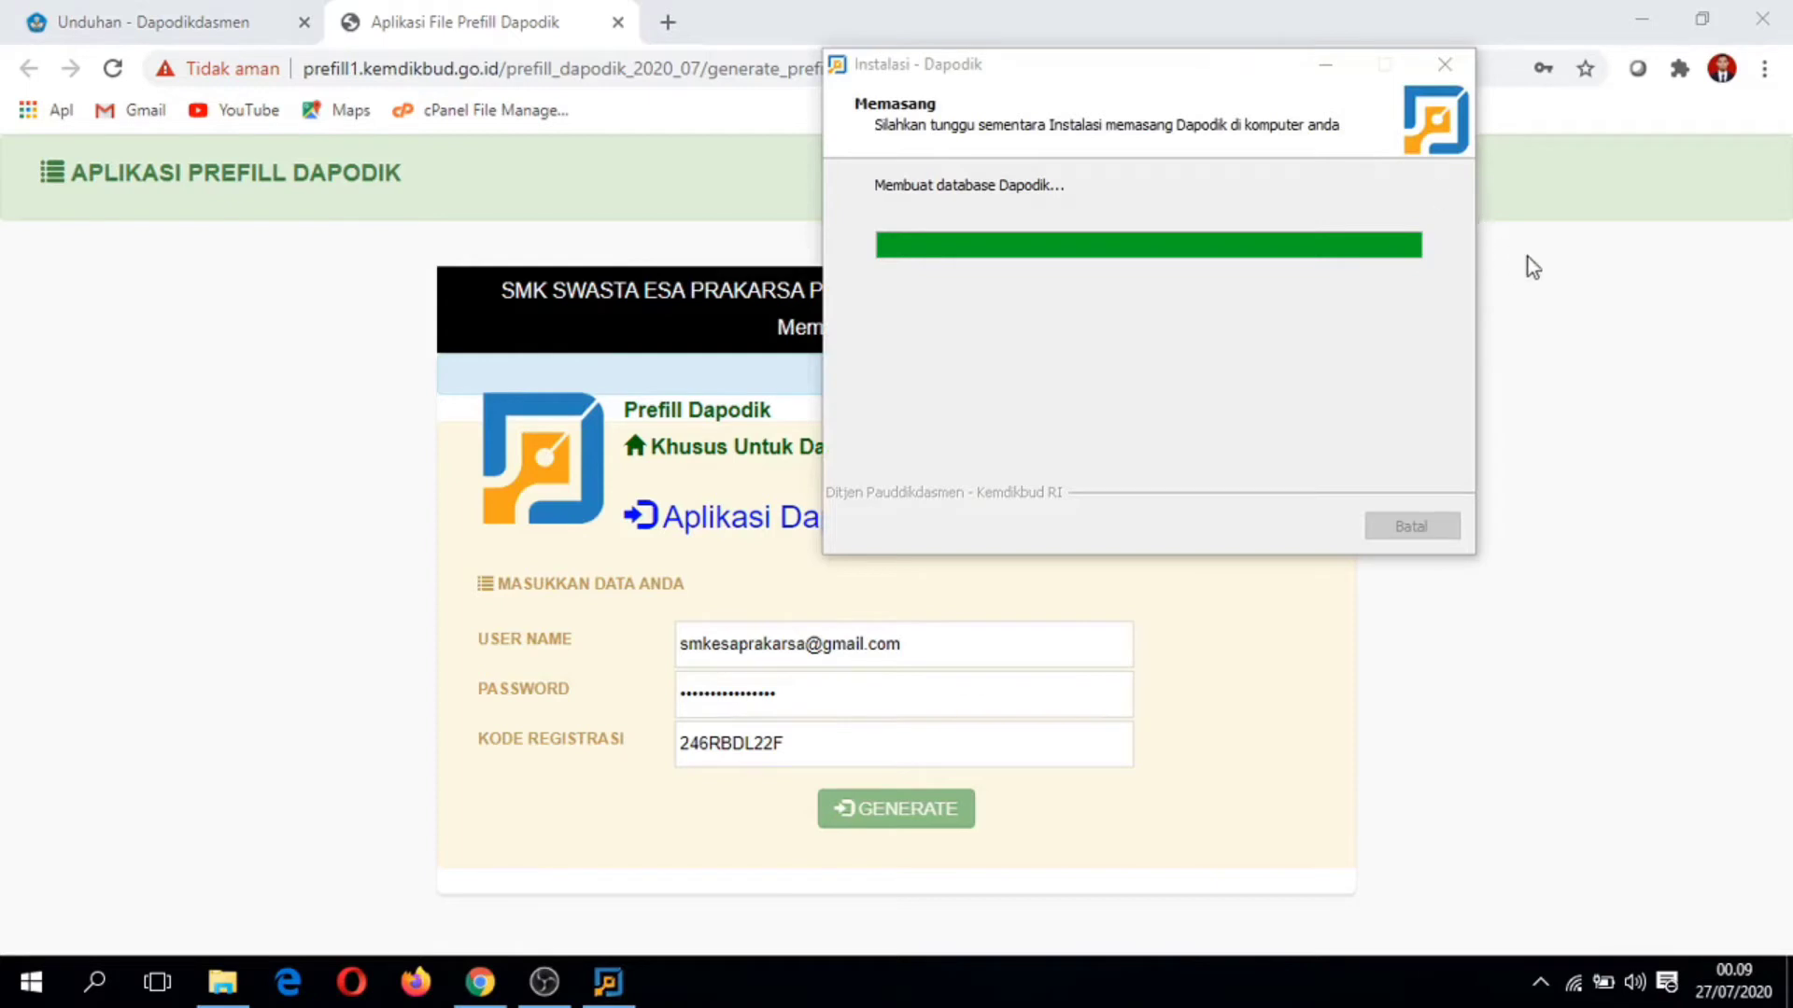
pyautogui.click(1587, 312)
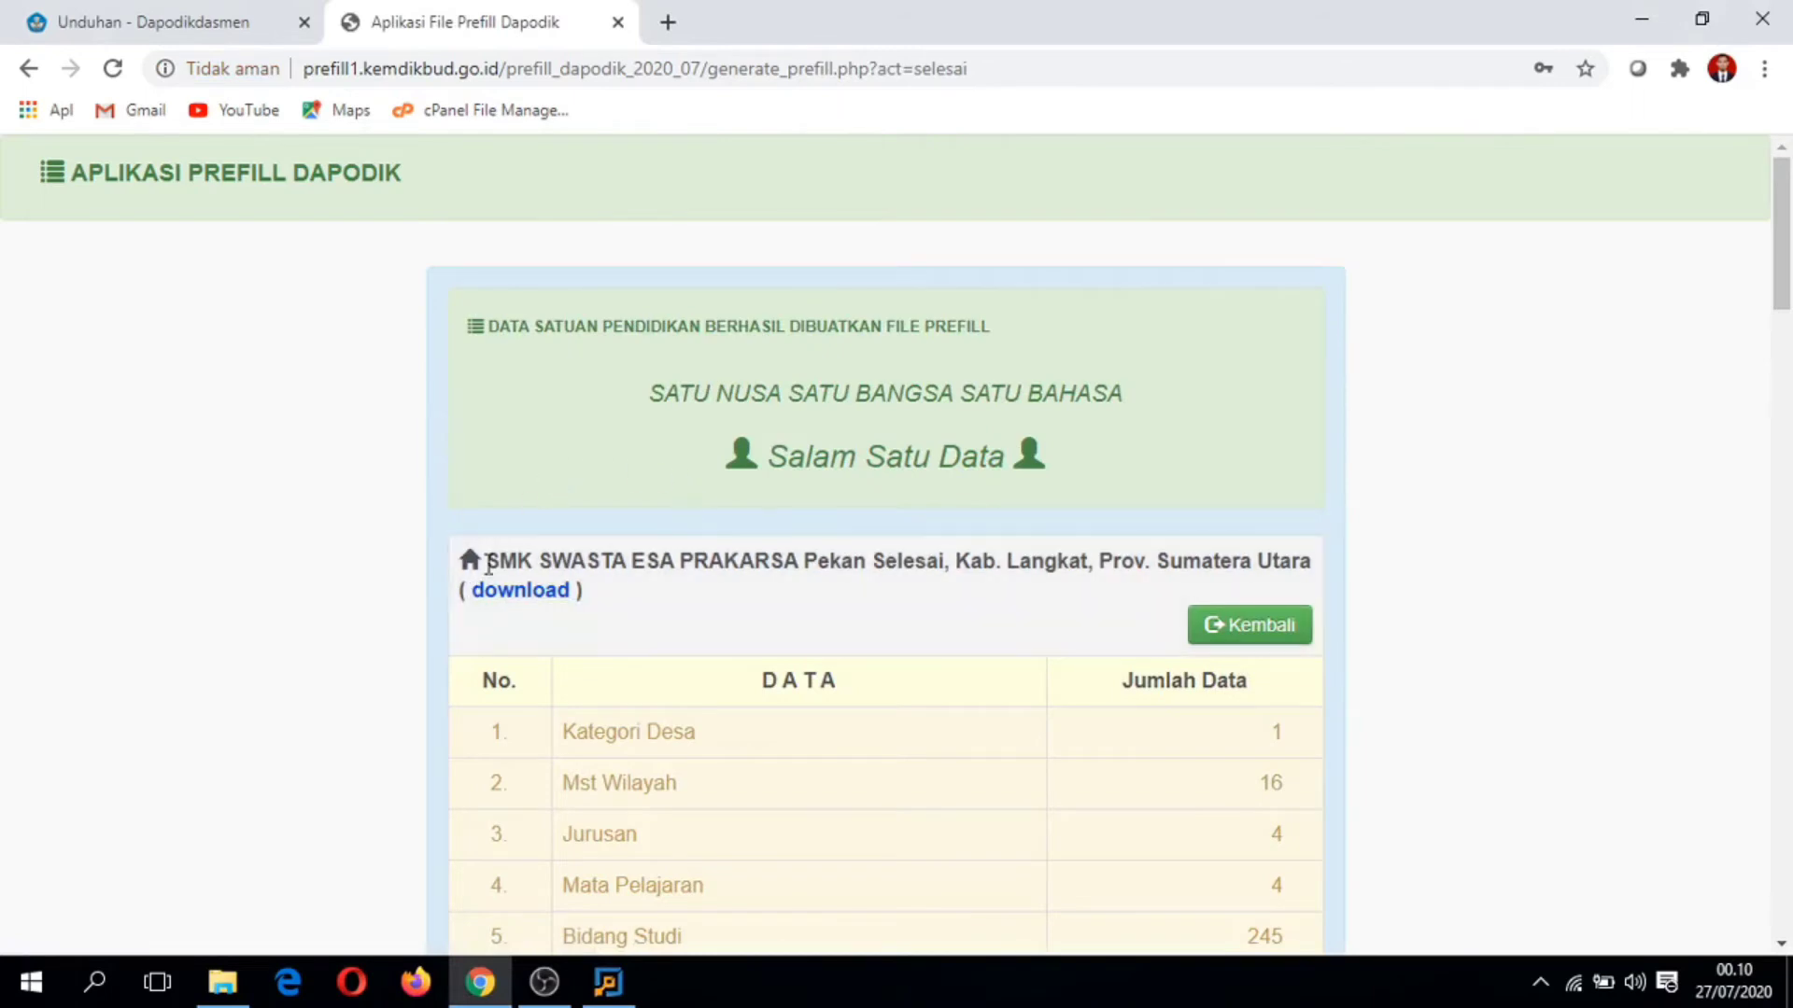
# Step: Download the generated .prf prefill file and bring the Dapodik installer into view
pyautogui.click(513, 598)
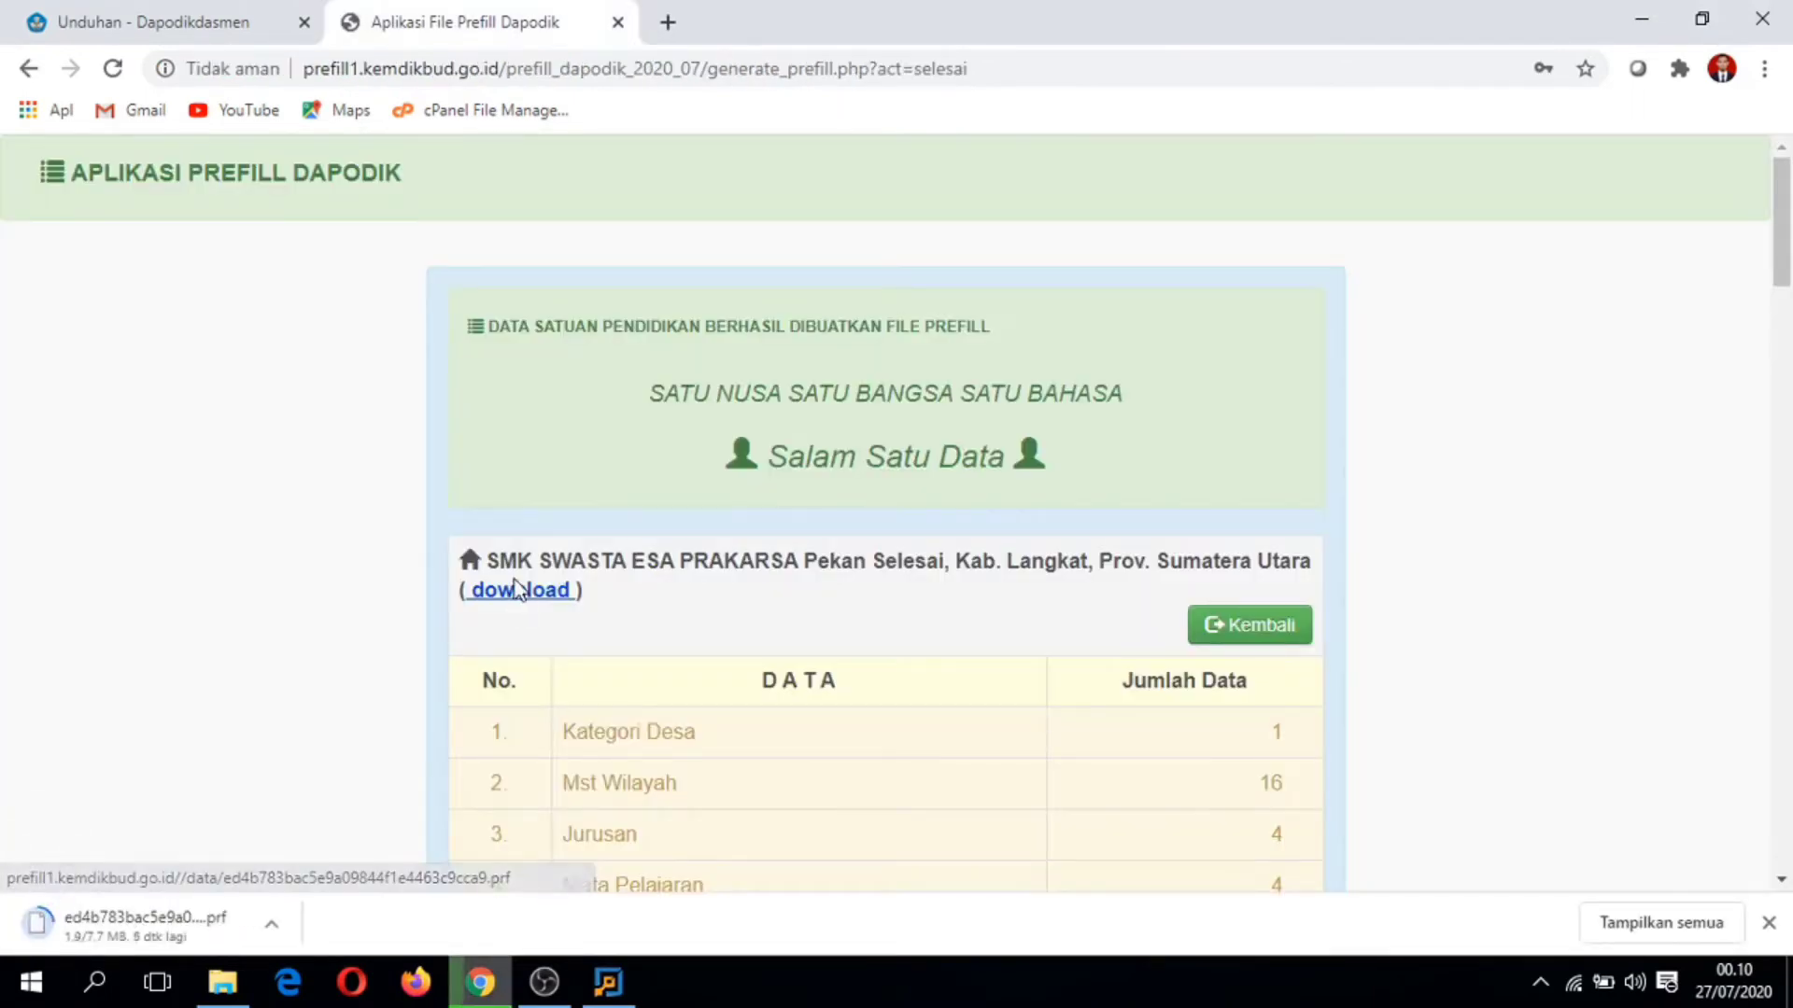
pyautogui.click(602, 980)
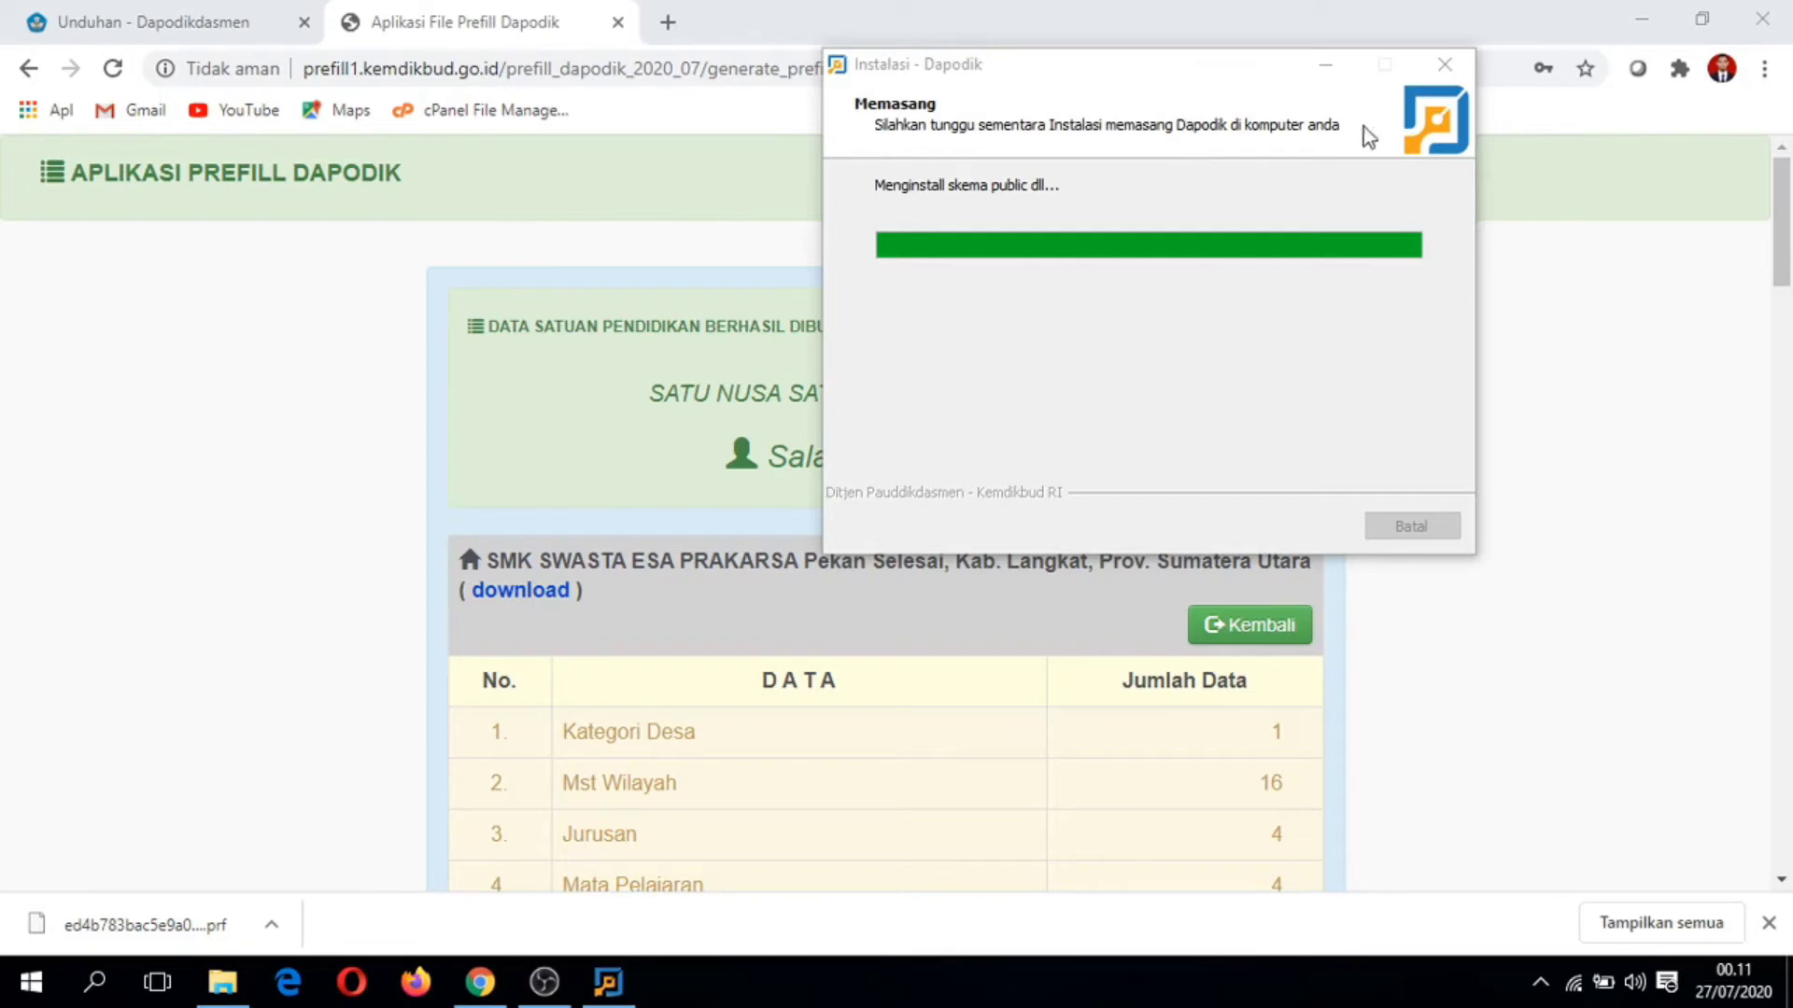
# Step: Check the installer's progress, refresh the desktop, and open Chrome's full Downloads page
pyautogui.click(1555, 226)
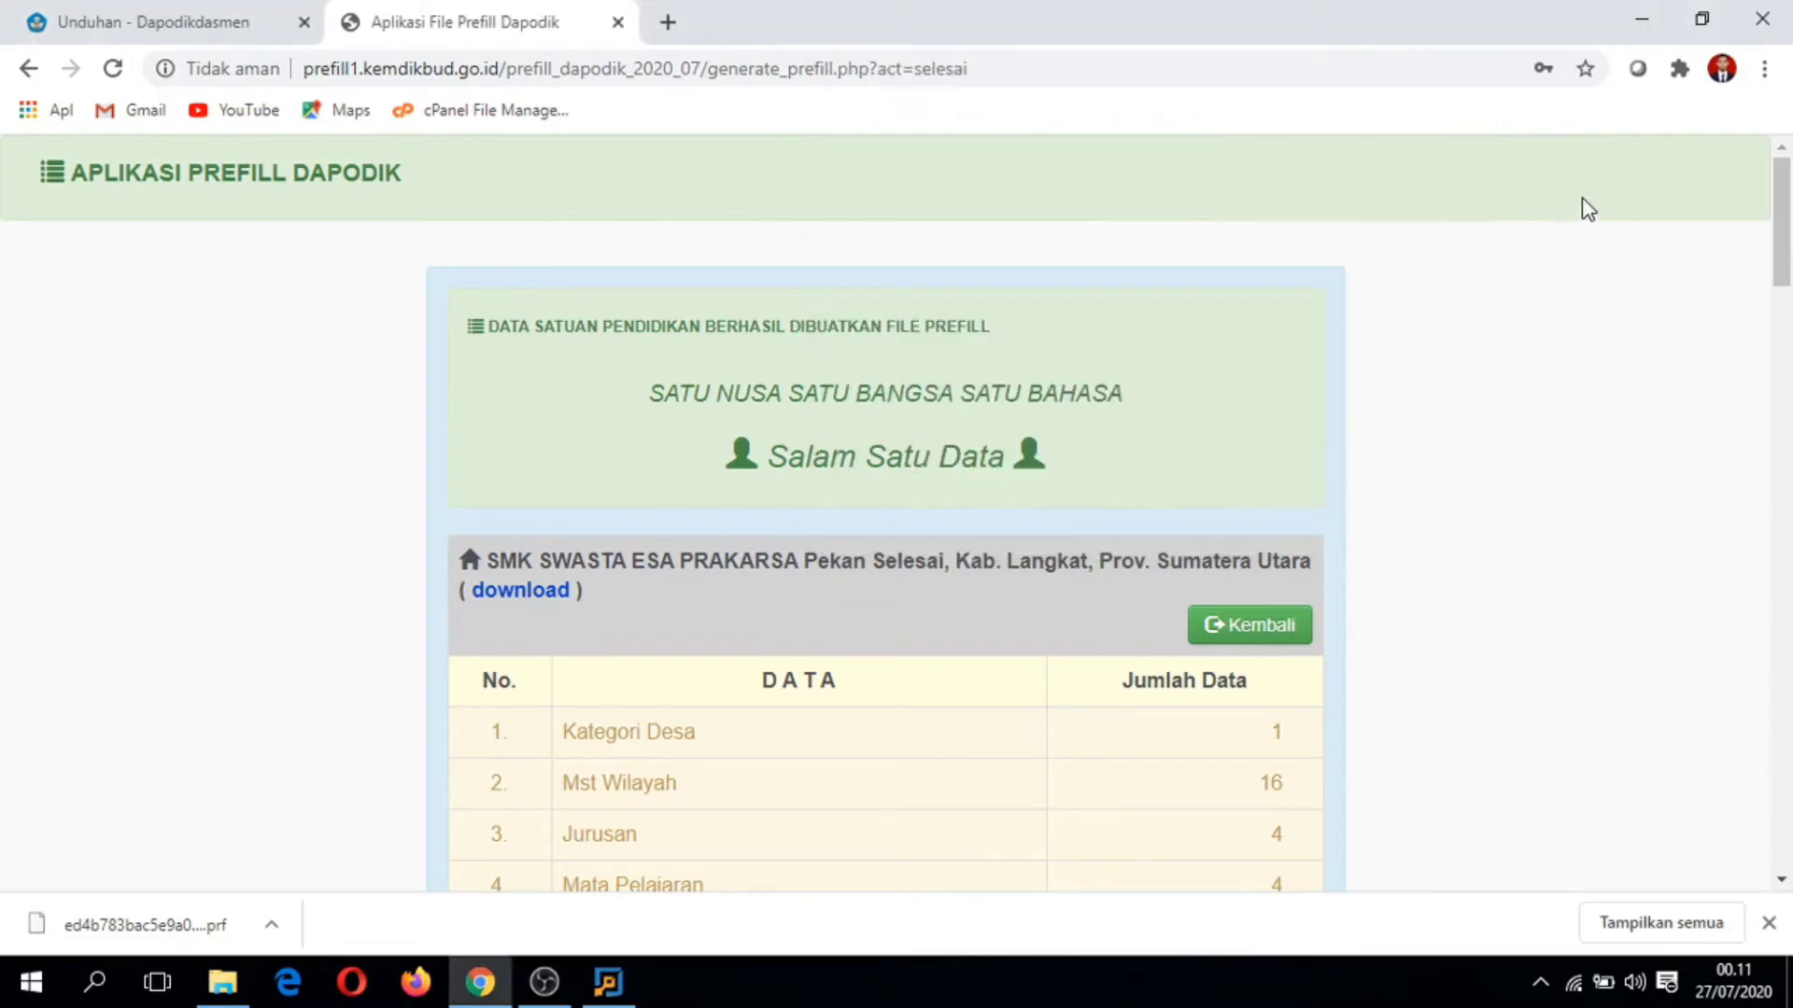
pyautogui.click(1641, 17)
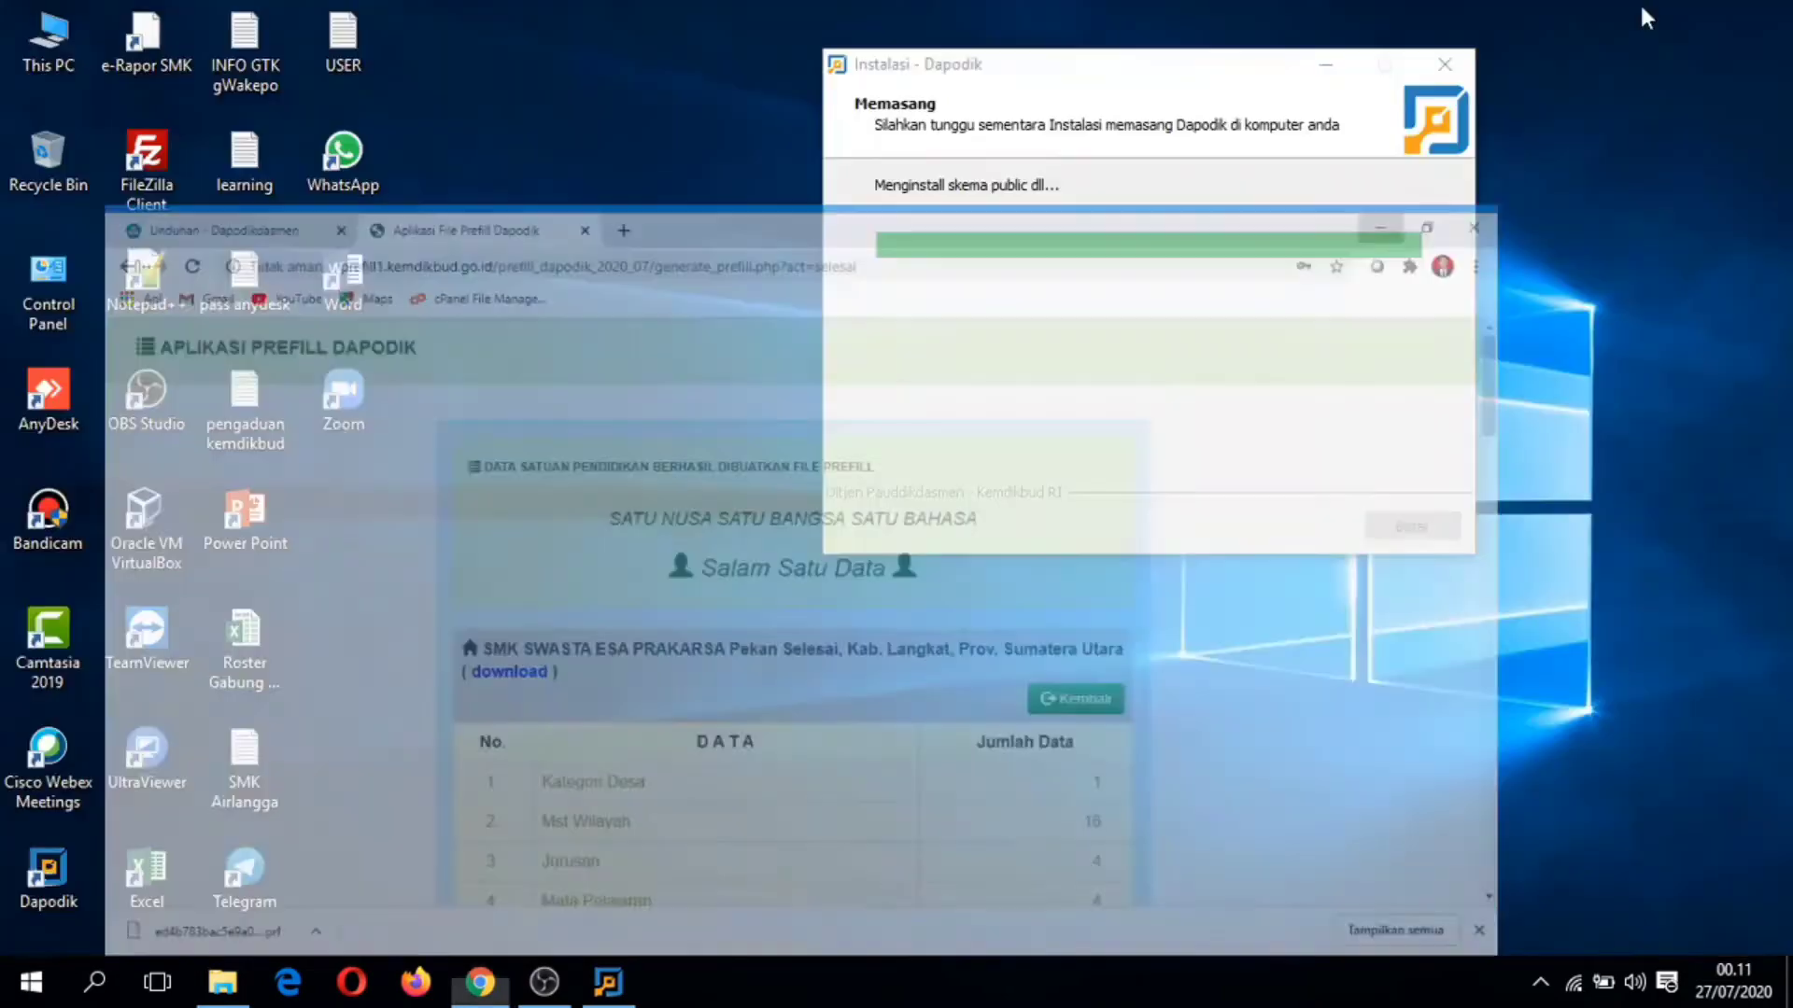
pyautogui.rightClick(474, 130)
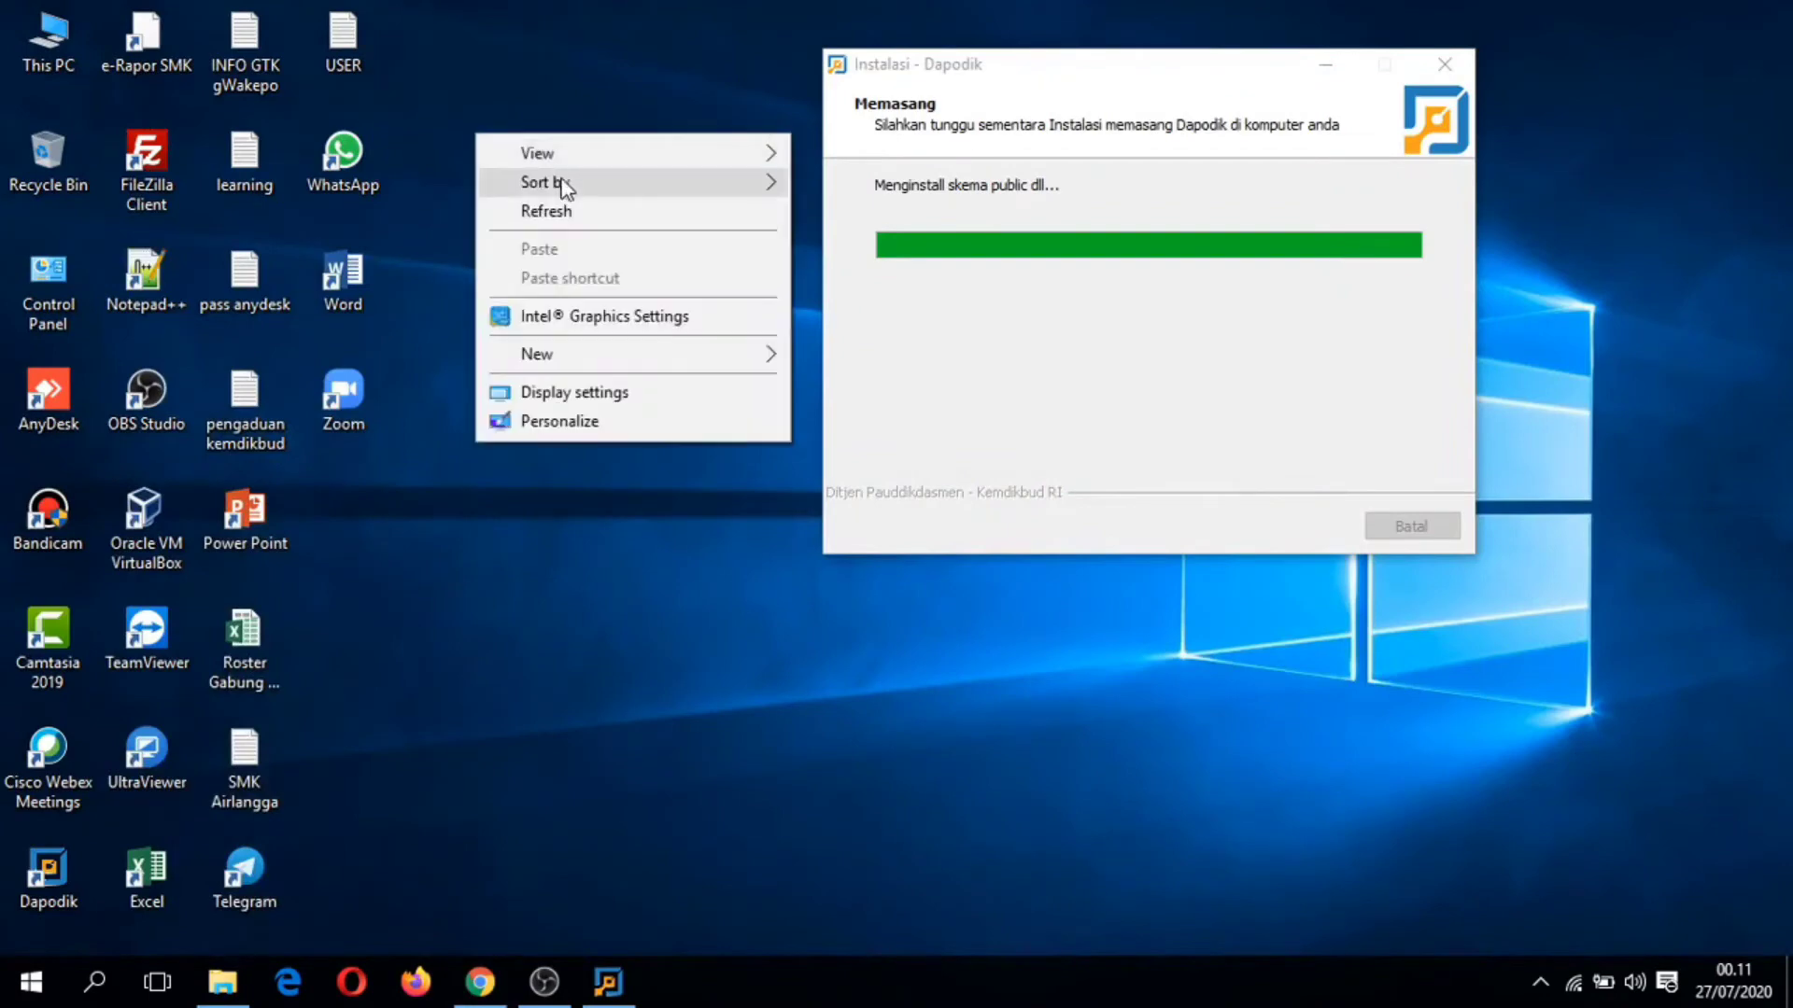
pyautogui.click(565, 208)
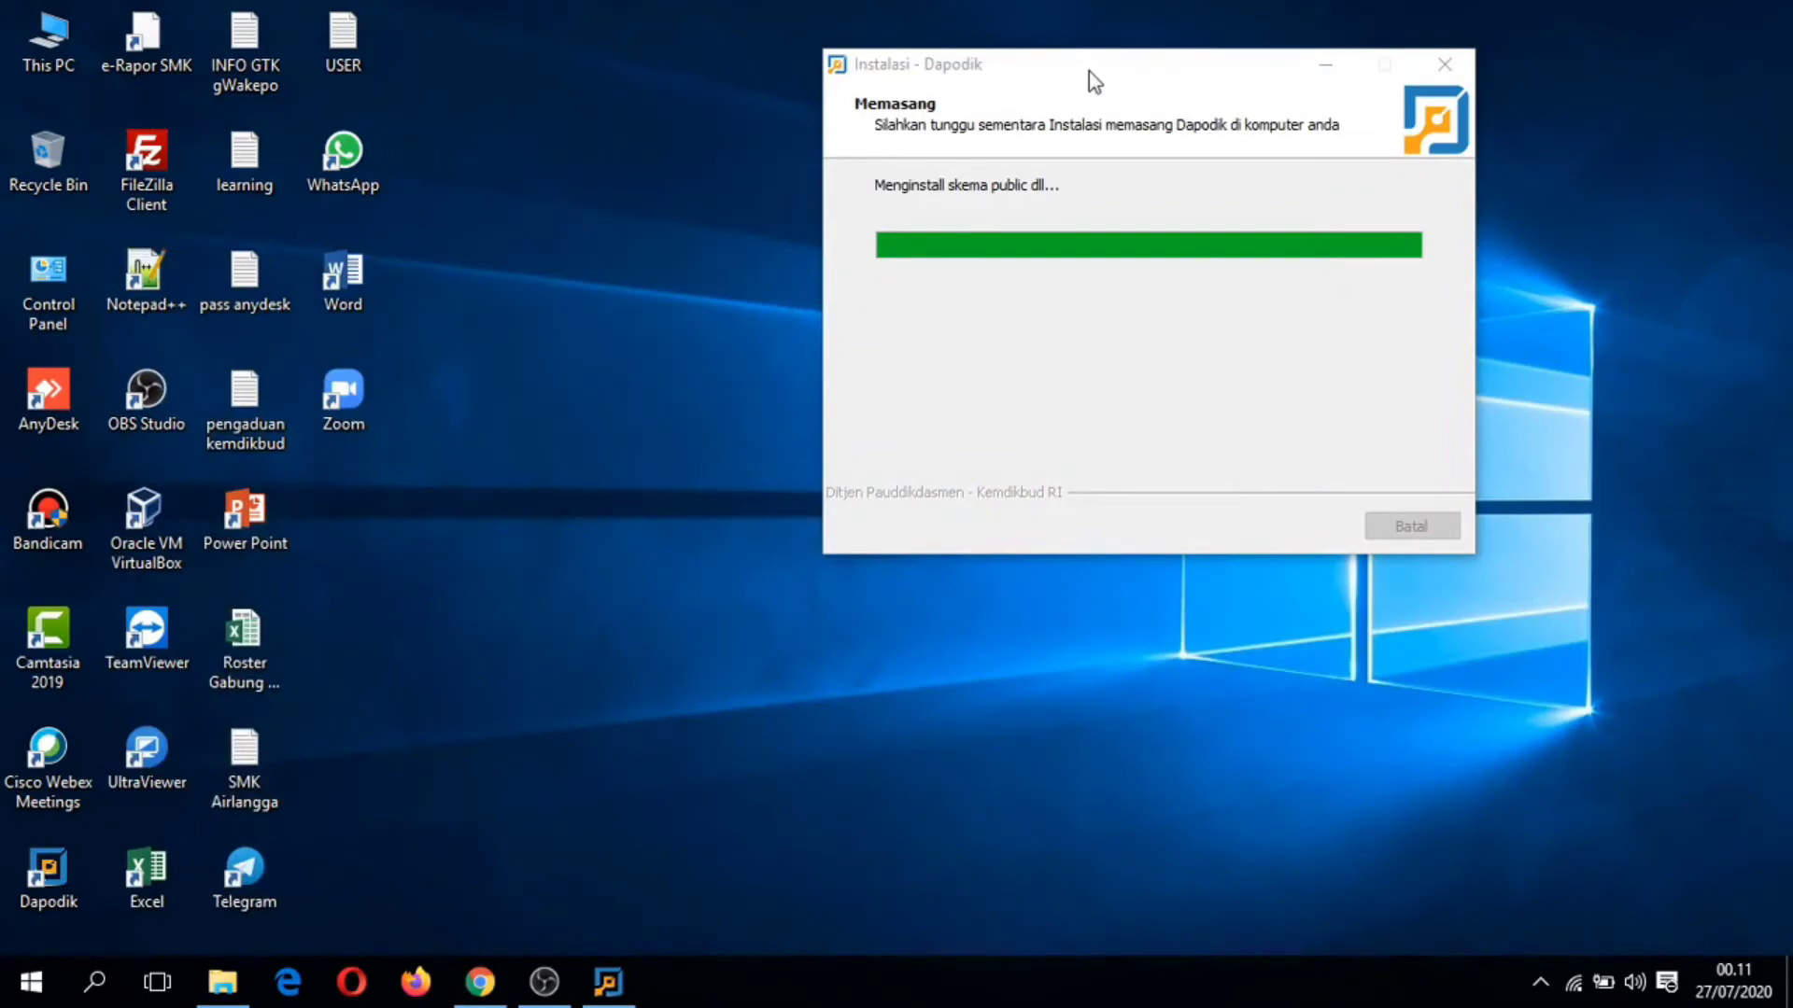
pyautogui.click(482, 980)
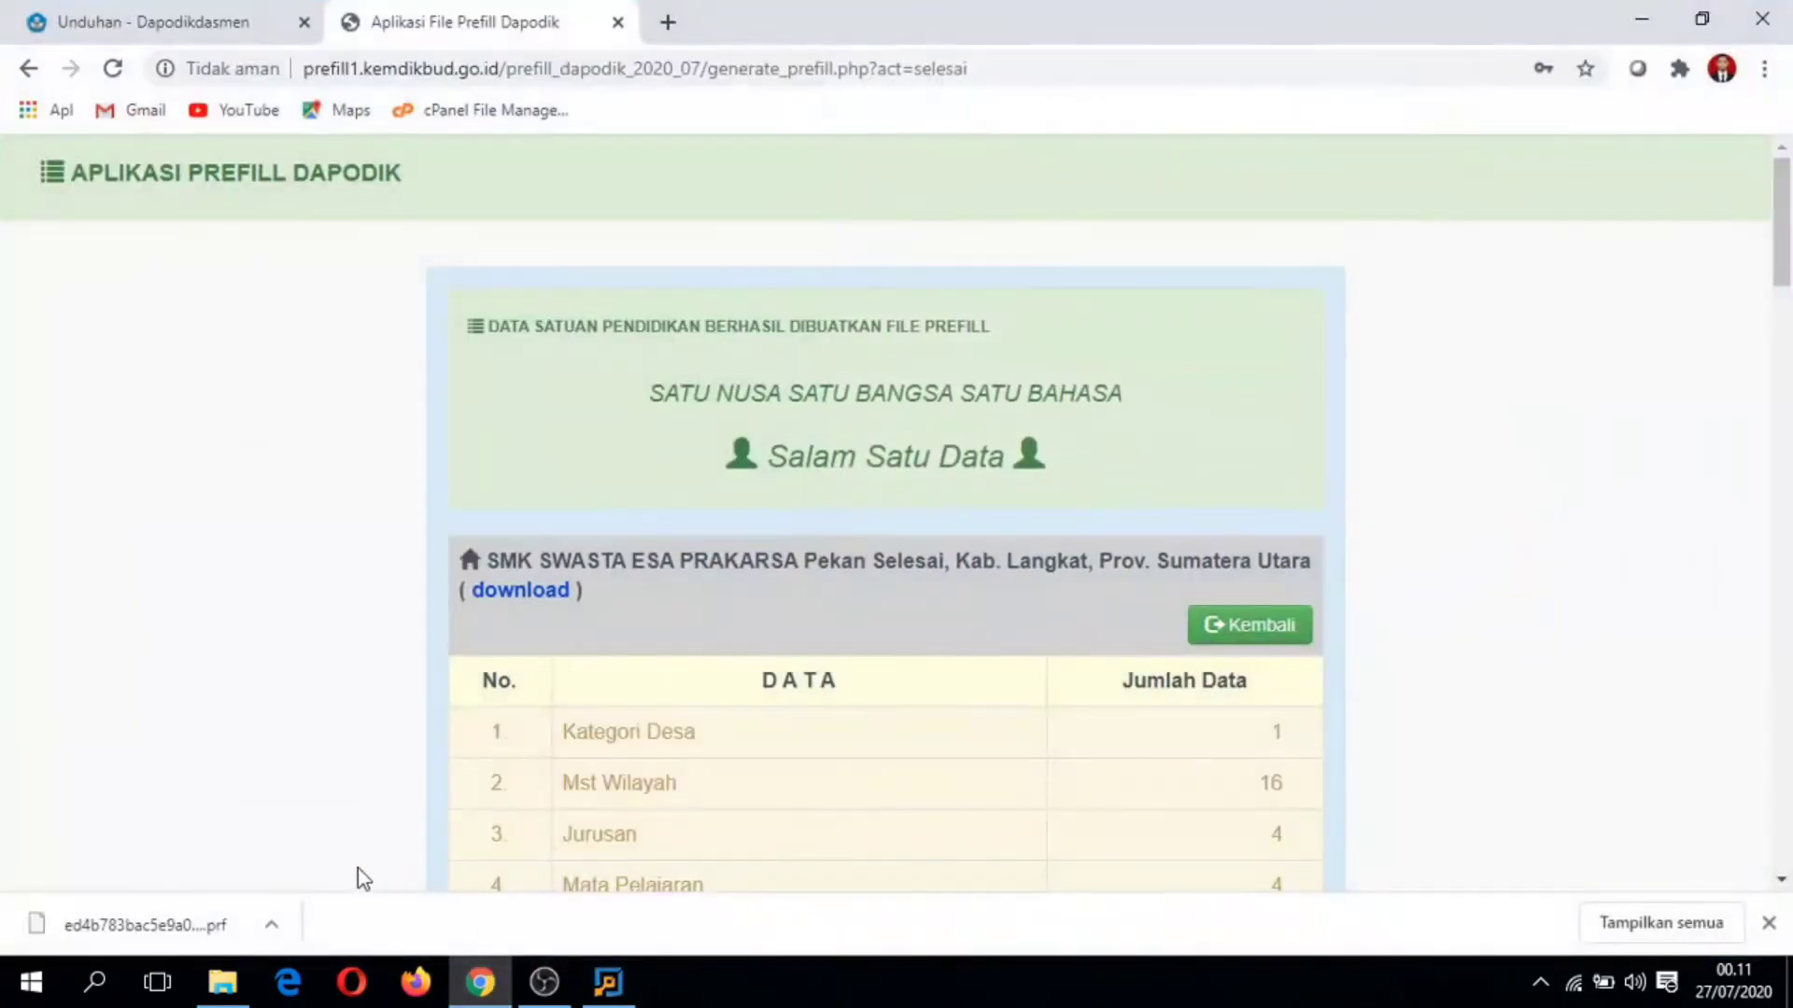
pyautogui.click(1663, 924)
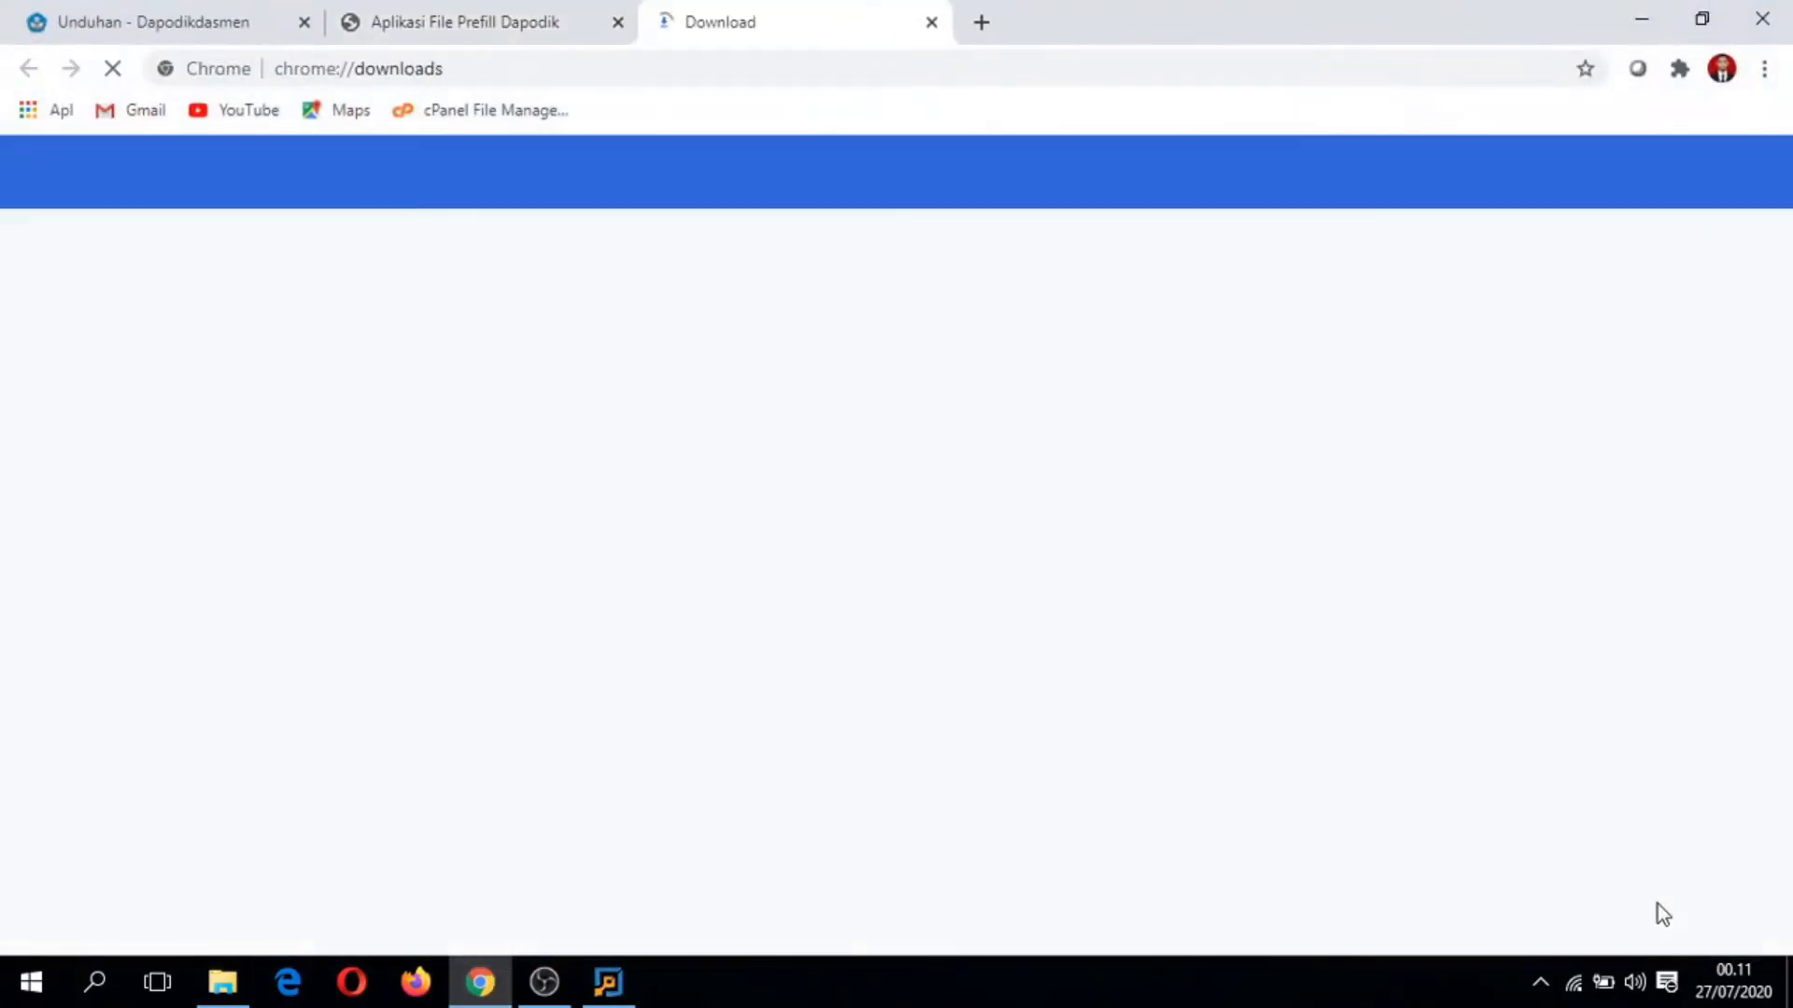
# Step: Open the Dapodik folder on Master (E:) and delete the older prefill copy
pyautogui.click(667, 422)
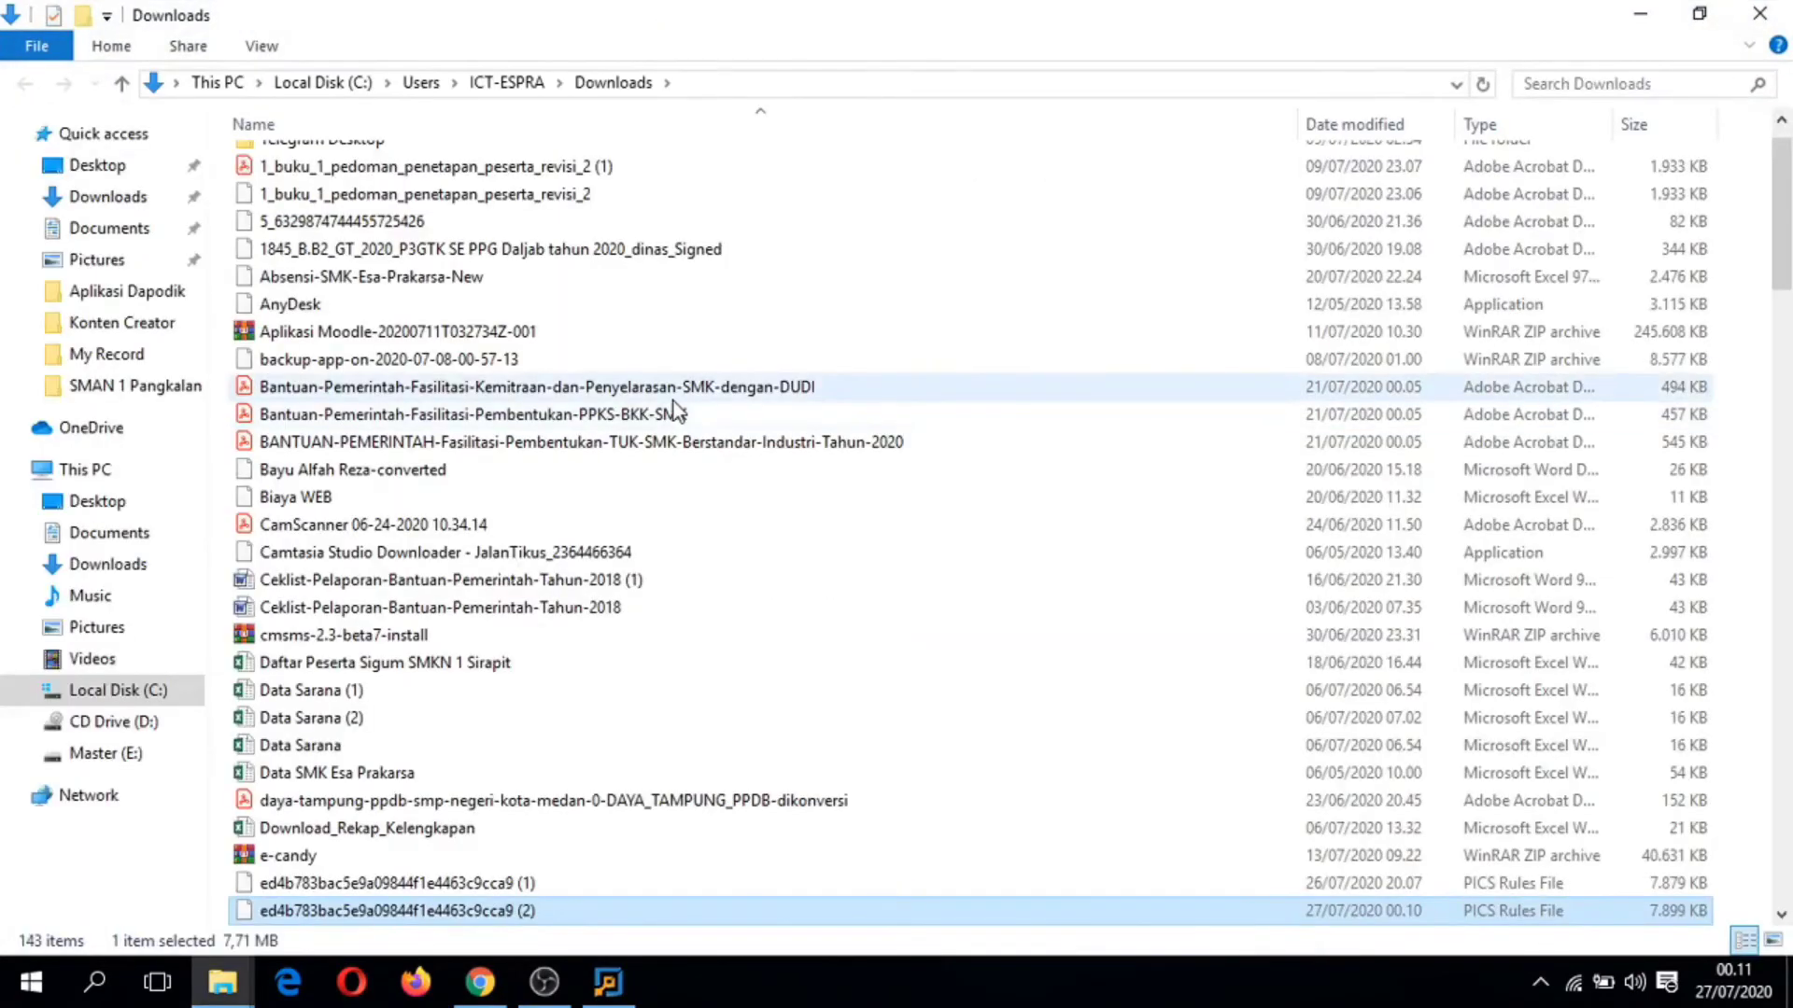
pyautogui.click(130, 754)
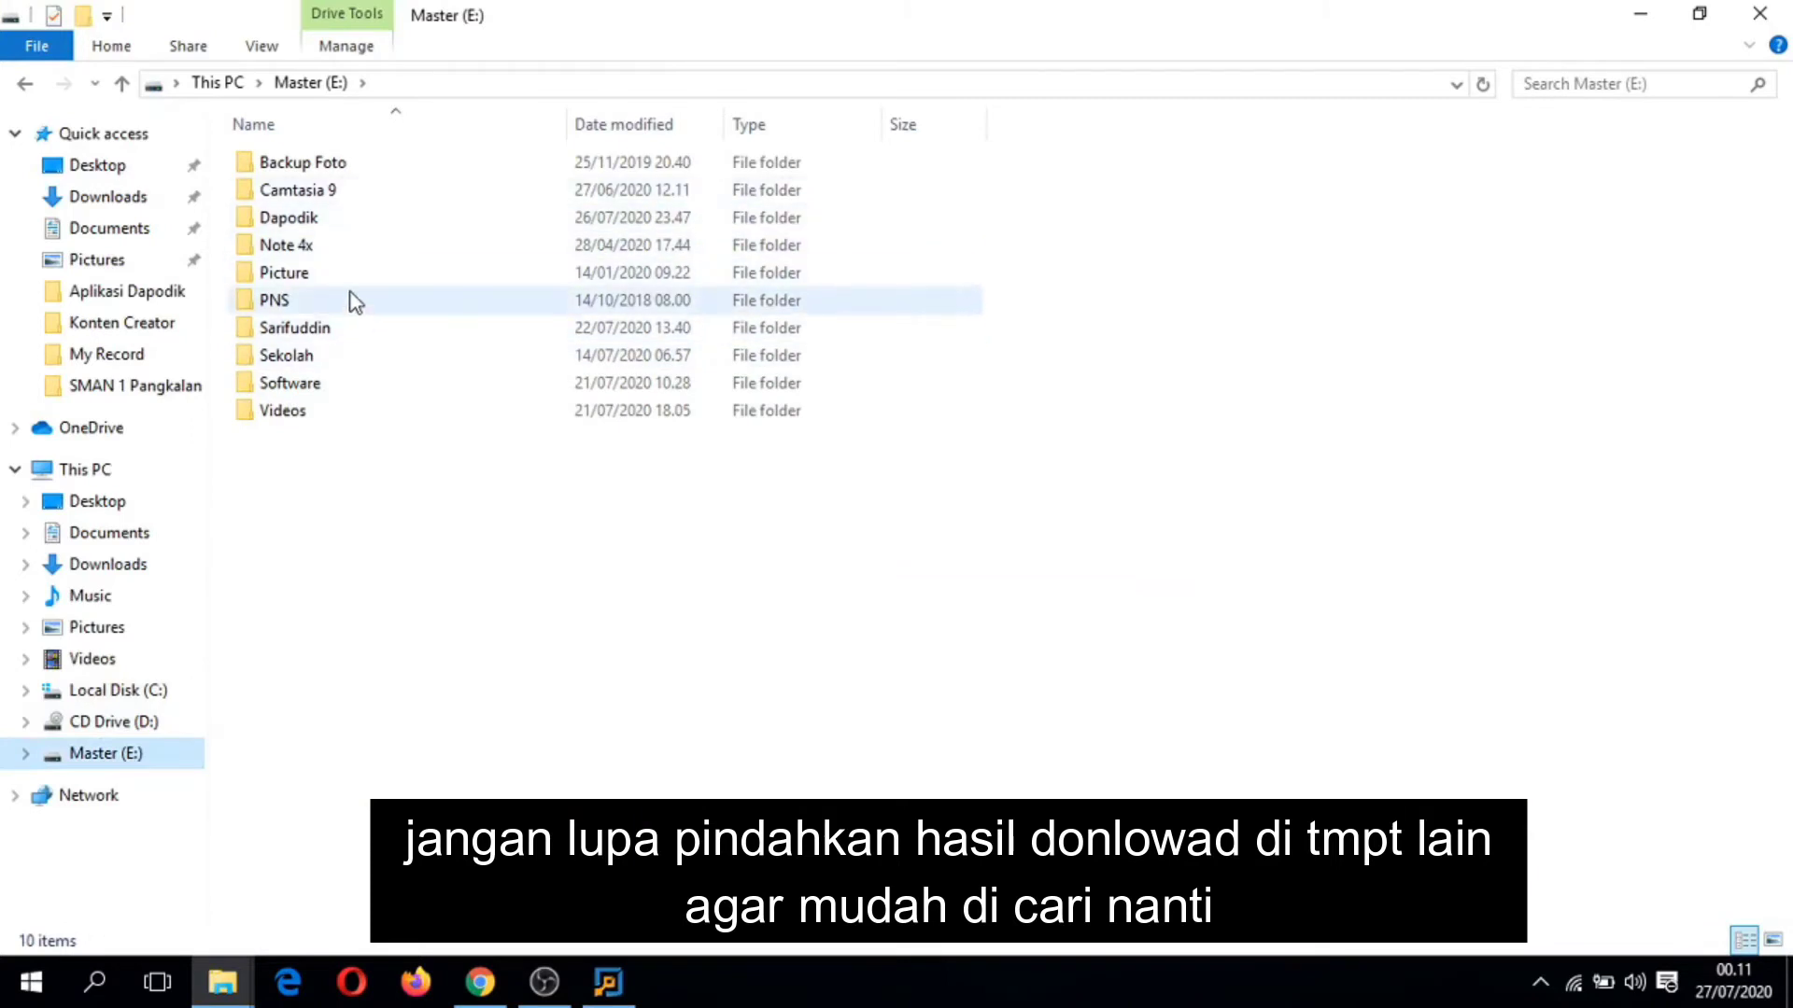
pyautogui.doubleClick(338, 218)
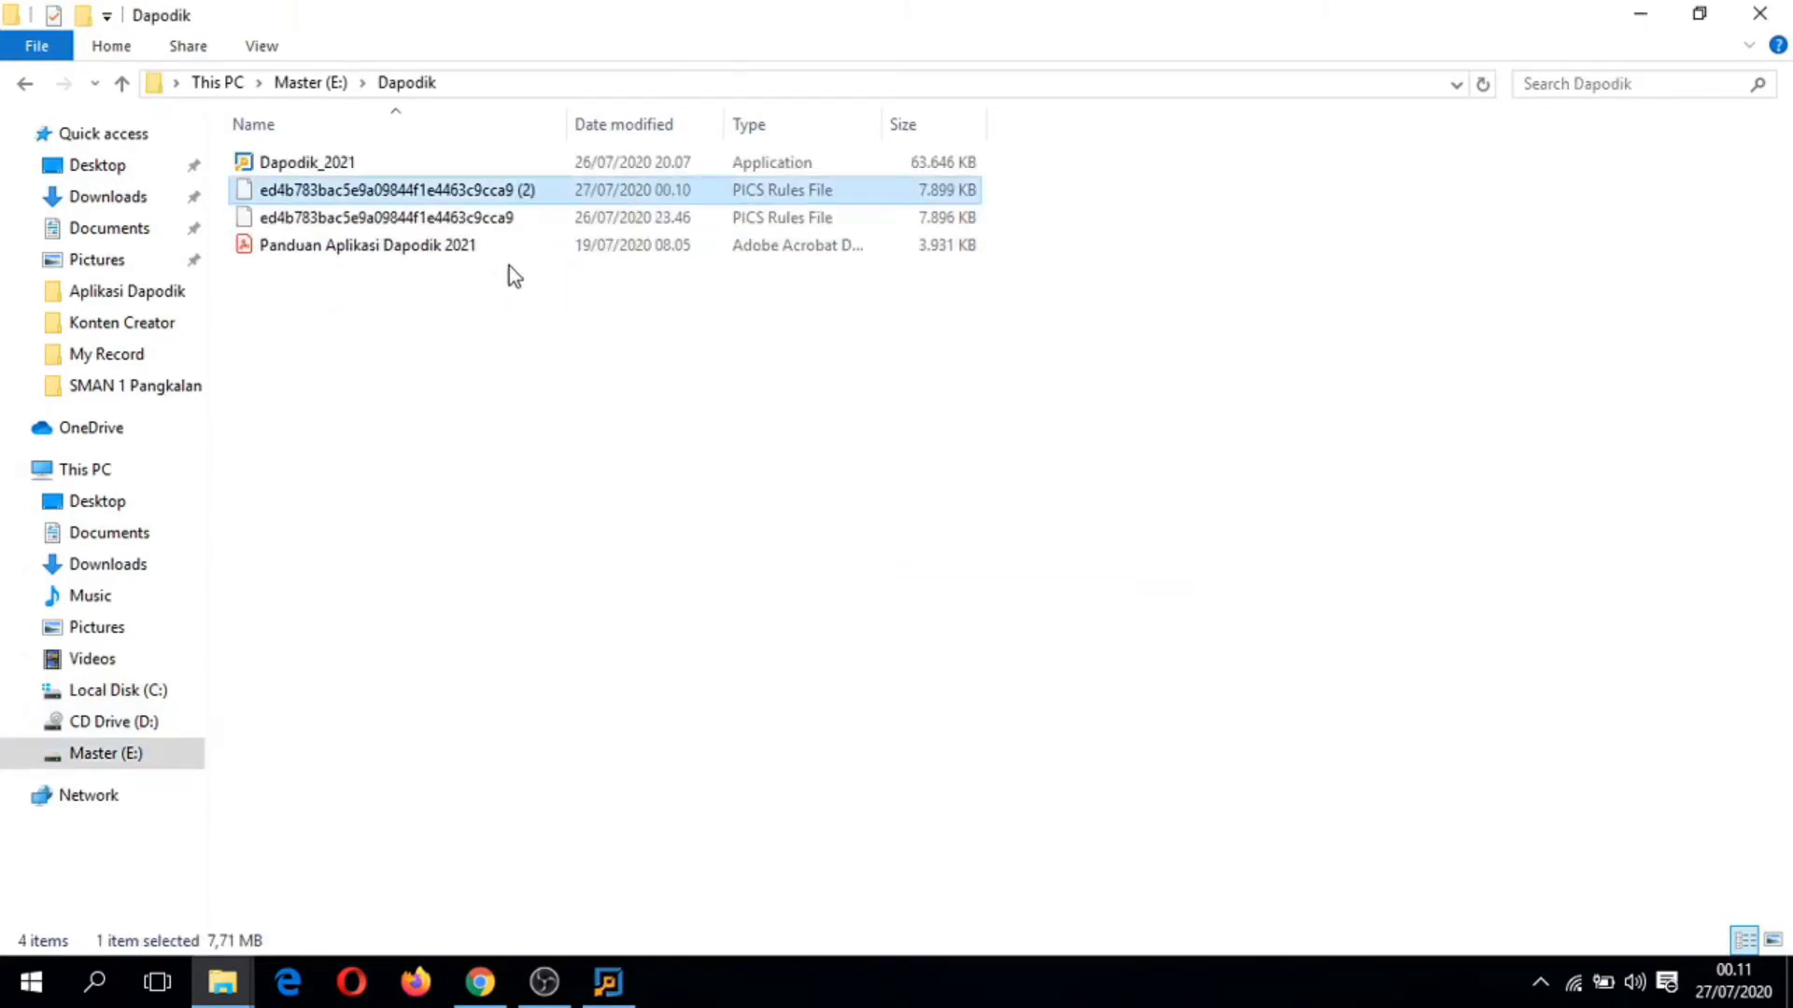
pyautogui.click(534, 215)
pyautogui.press('Delete')
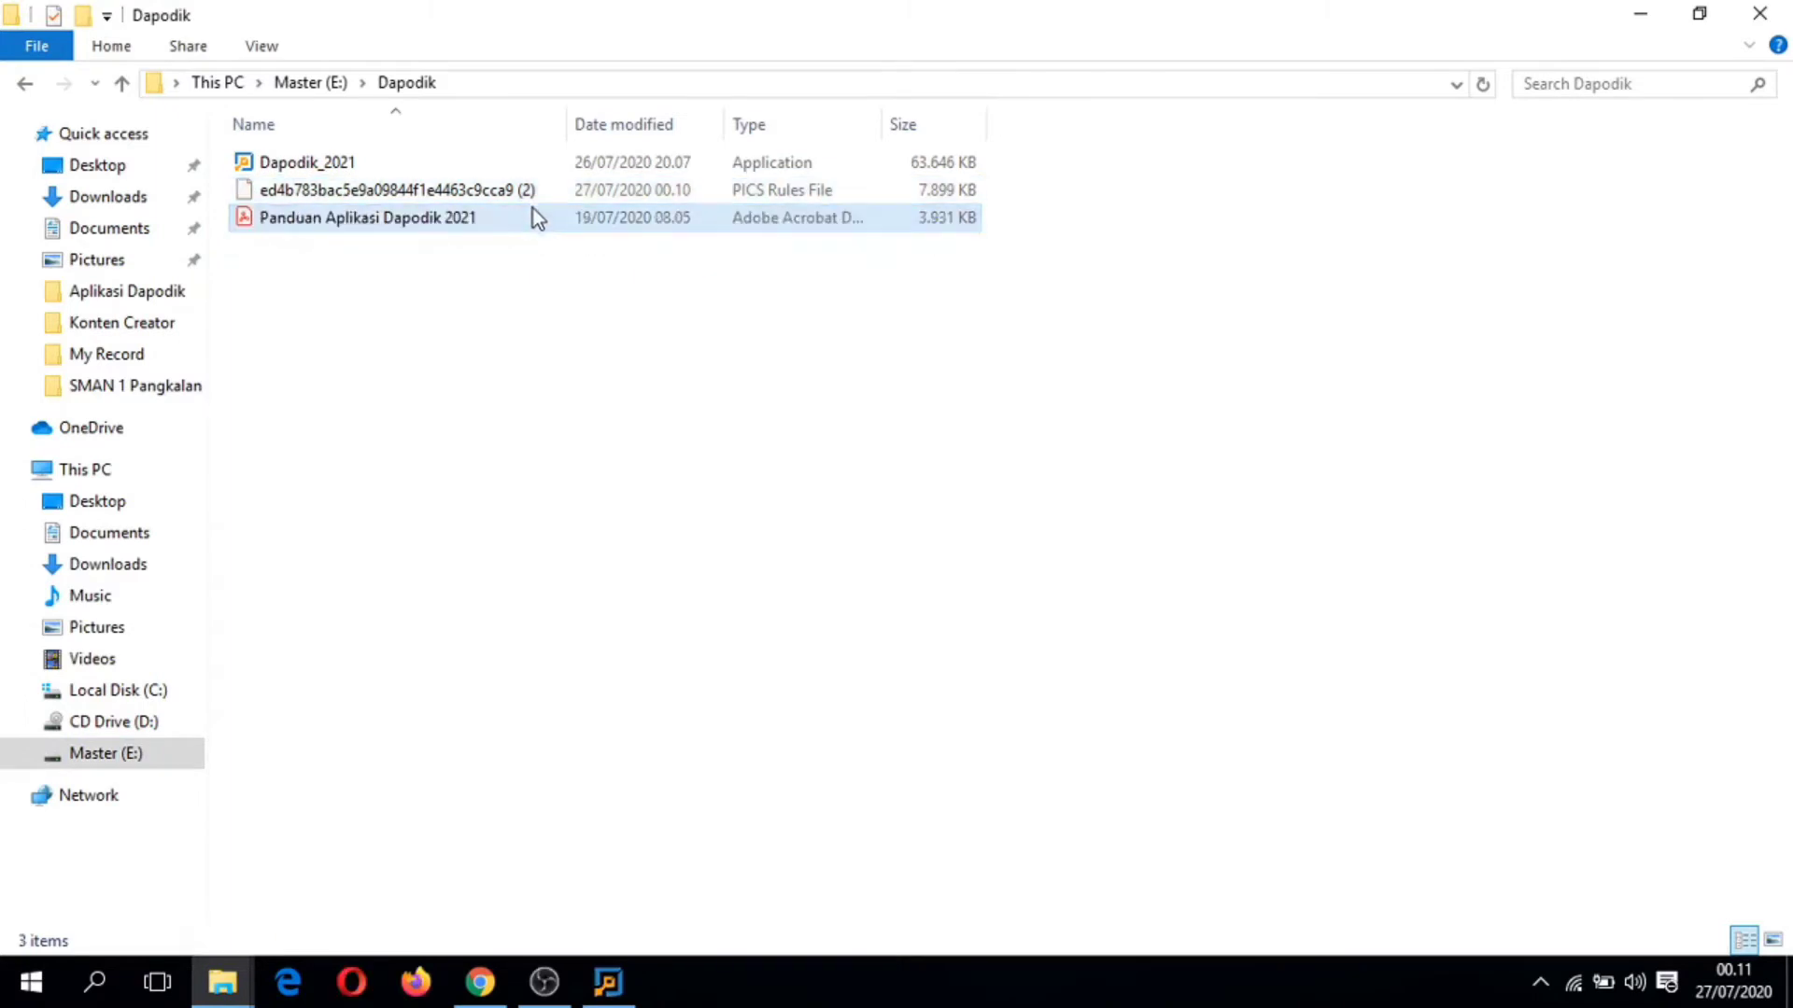
# Step: Rename the new prefill file to ed4b783bac5e9a09844f1e4463c9cca9, dropping the '(2)' suffix
pyautogui.click(529, 196)
pyautogui.rightClick(528, 196)
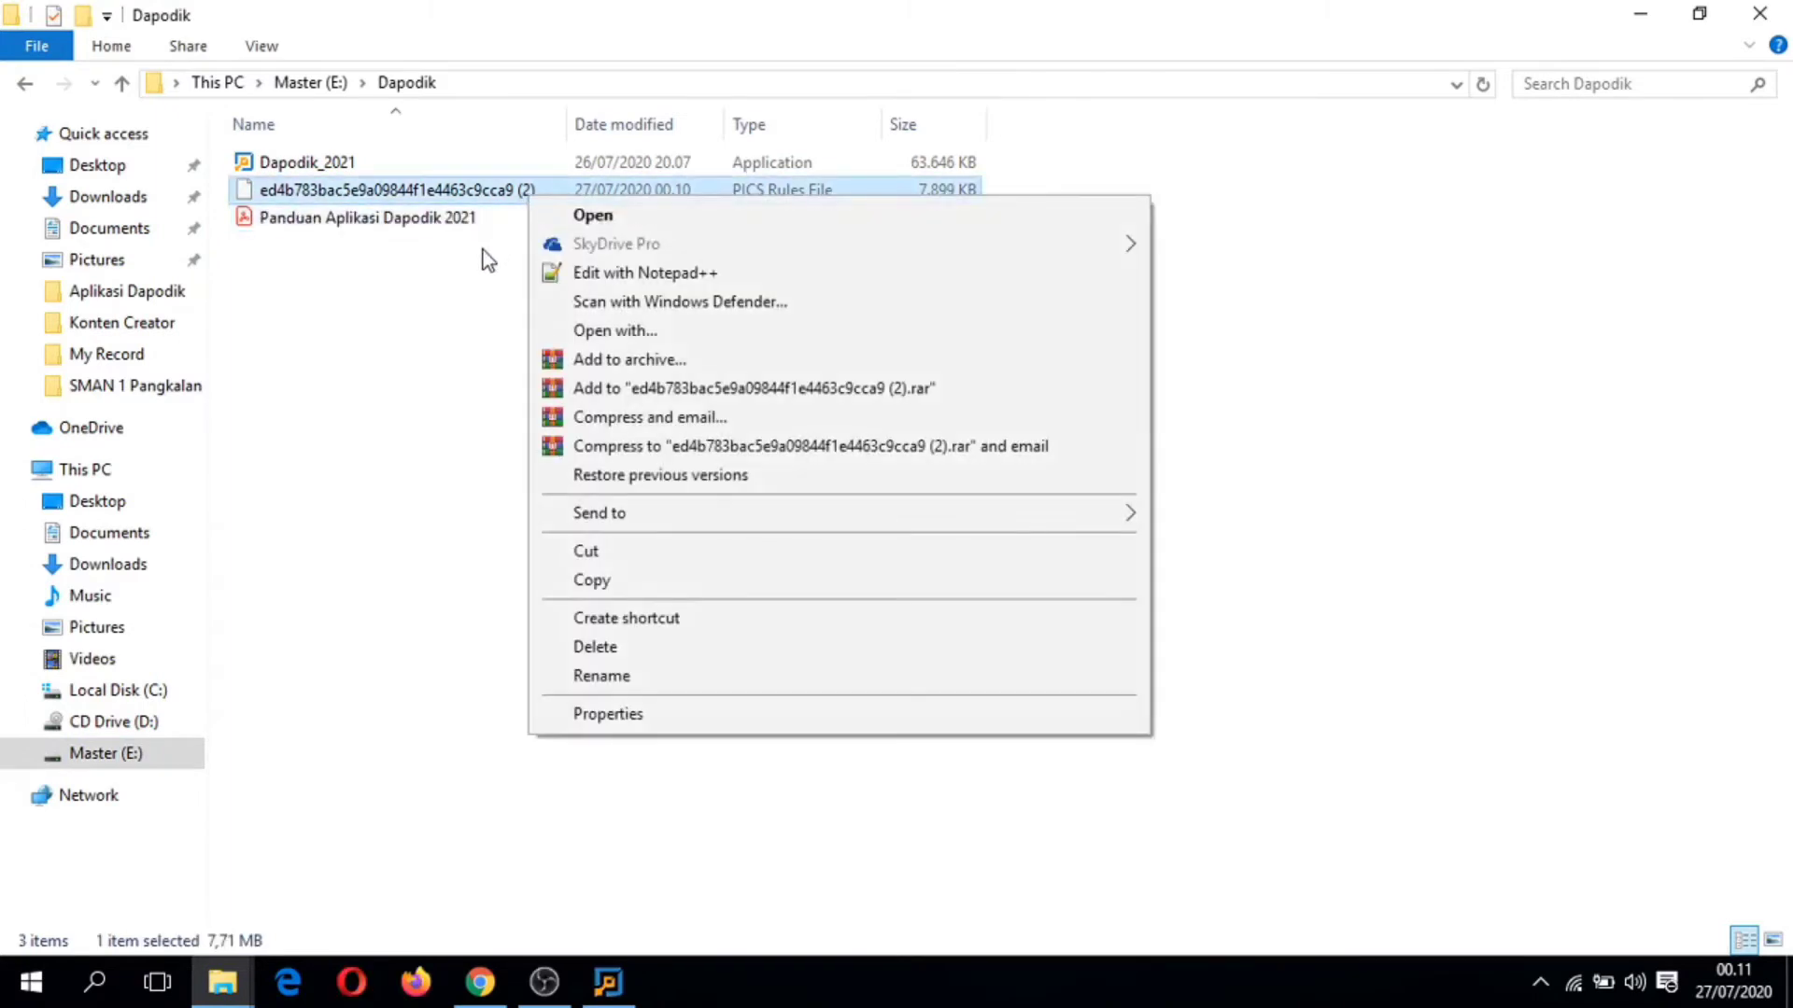
pyautogui.click(484, 250)
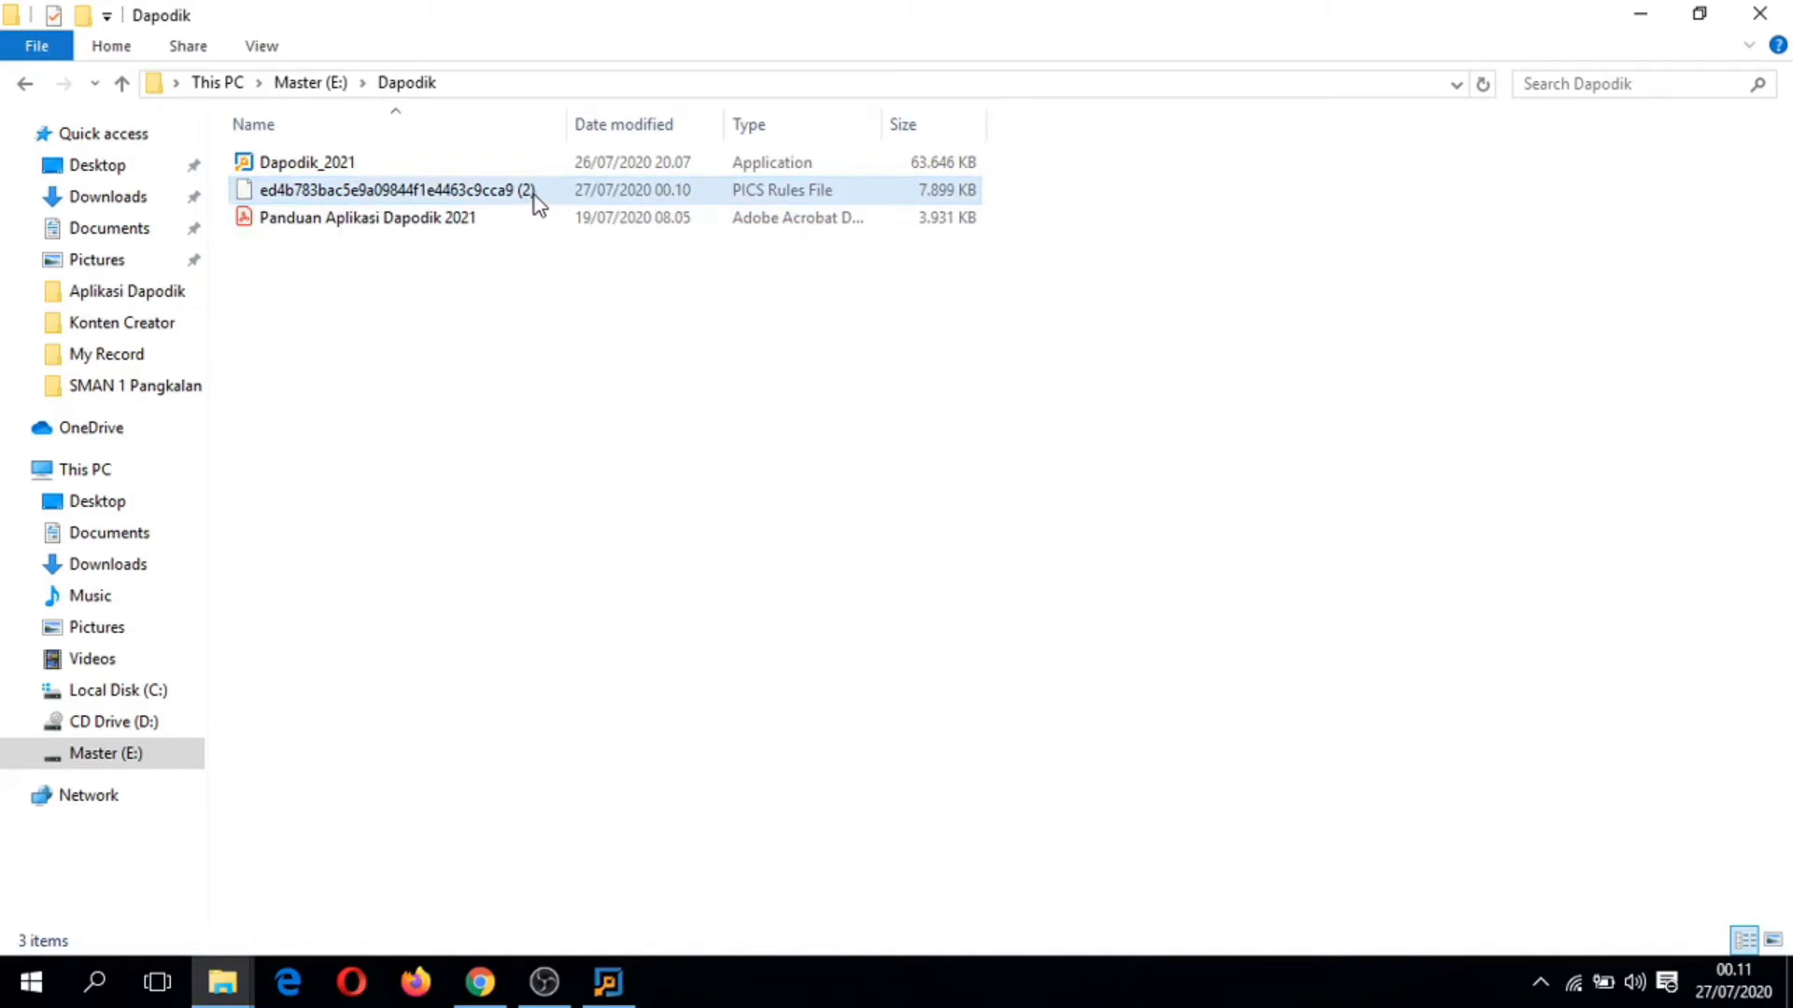
pyautogui.rightClick(534, 194)
pyautogui.click(619, 674)
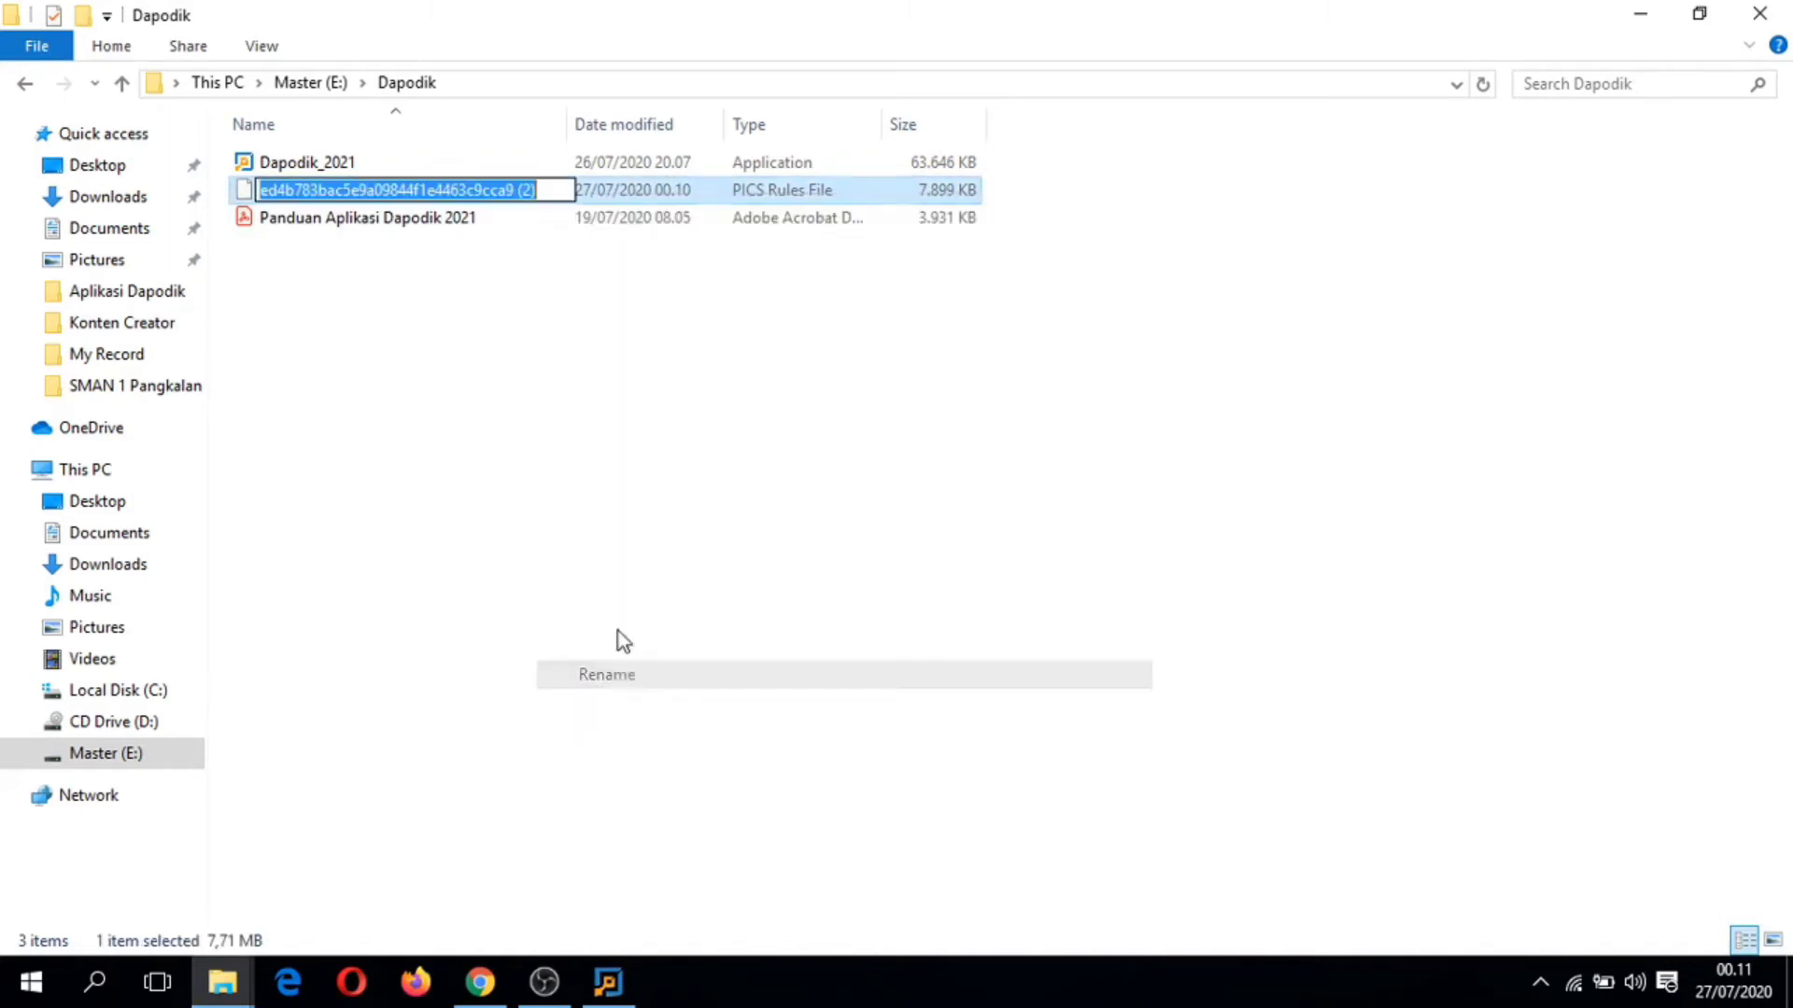
pyautogui.press('End')
pyautogui.press('BackSpace')
pyautogui.press('BackSpace')
pyautogui.press('BackSpace')
pyautogui.press('BackSpace')
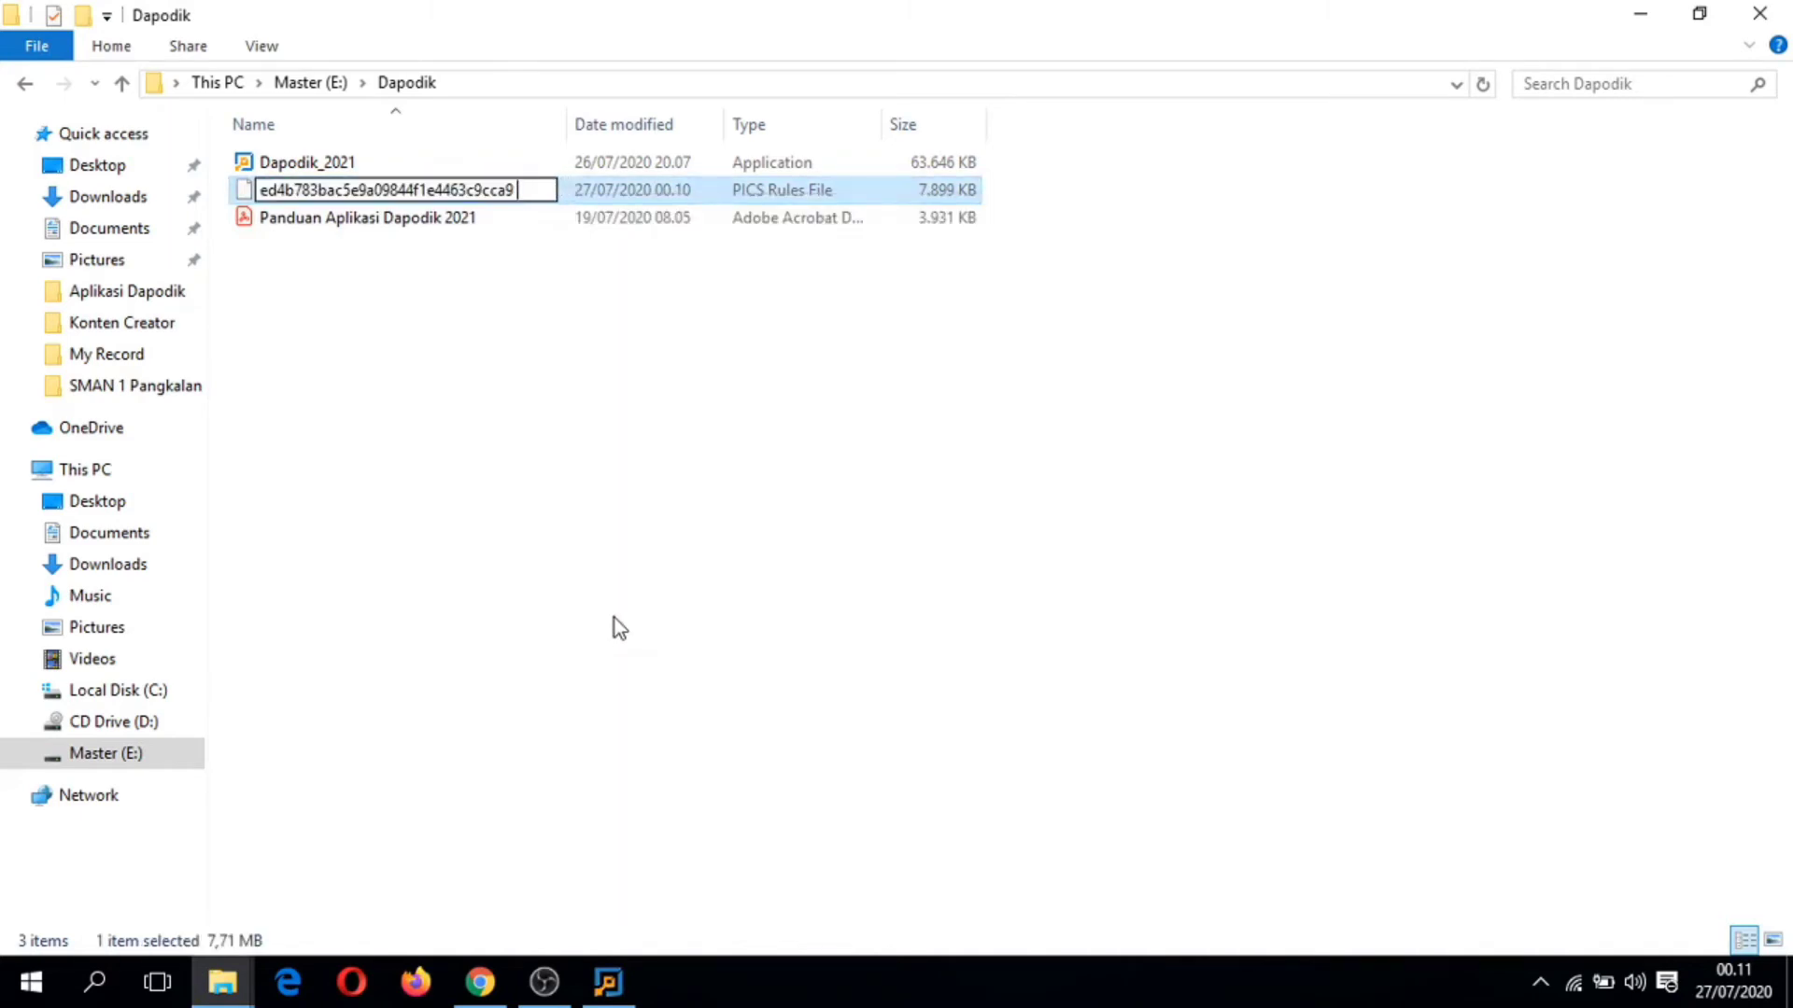
pyautogui.press('Return')
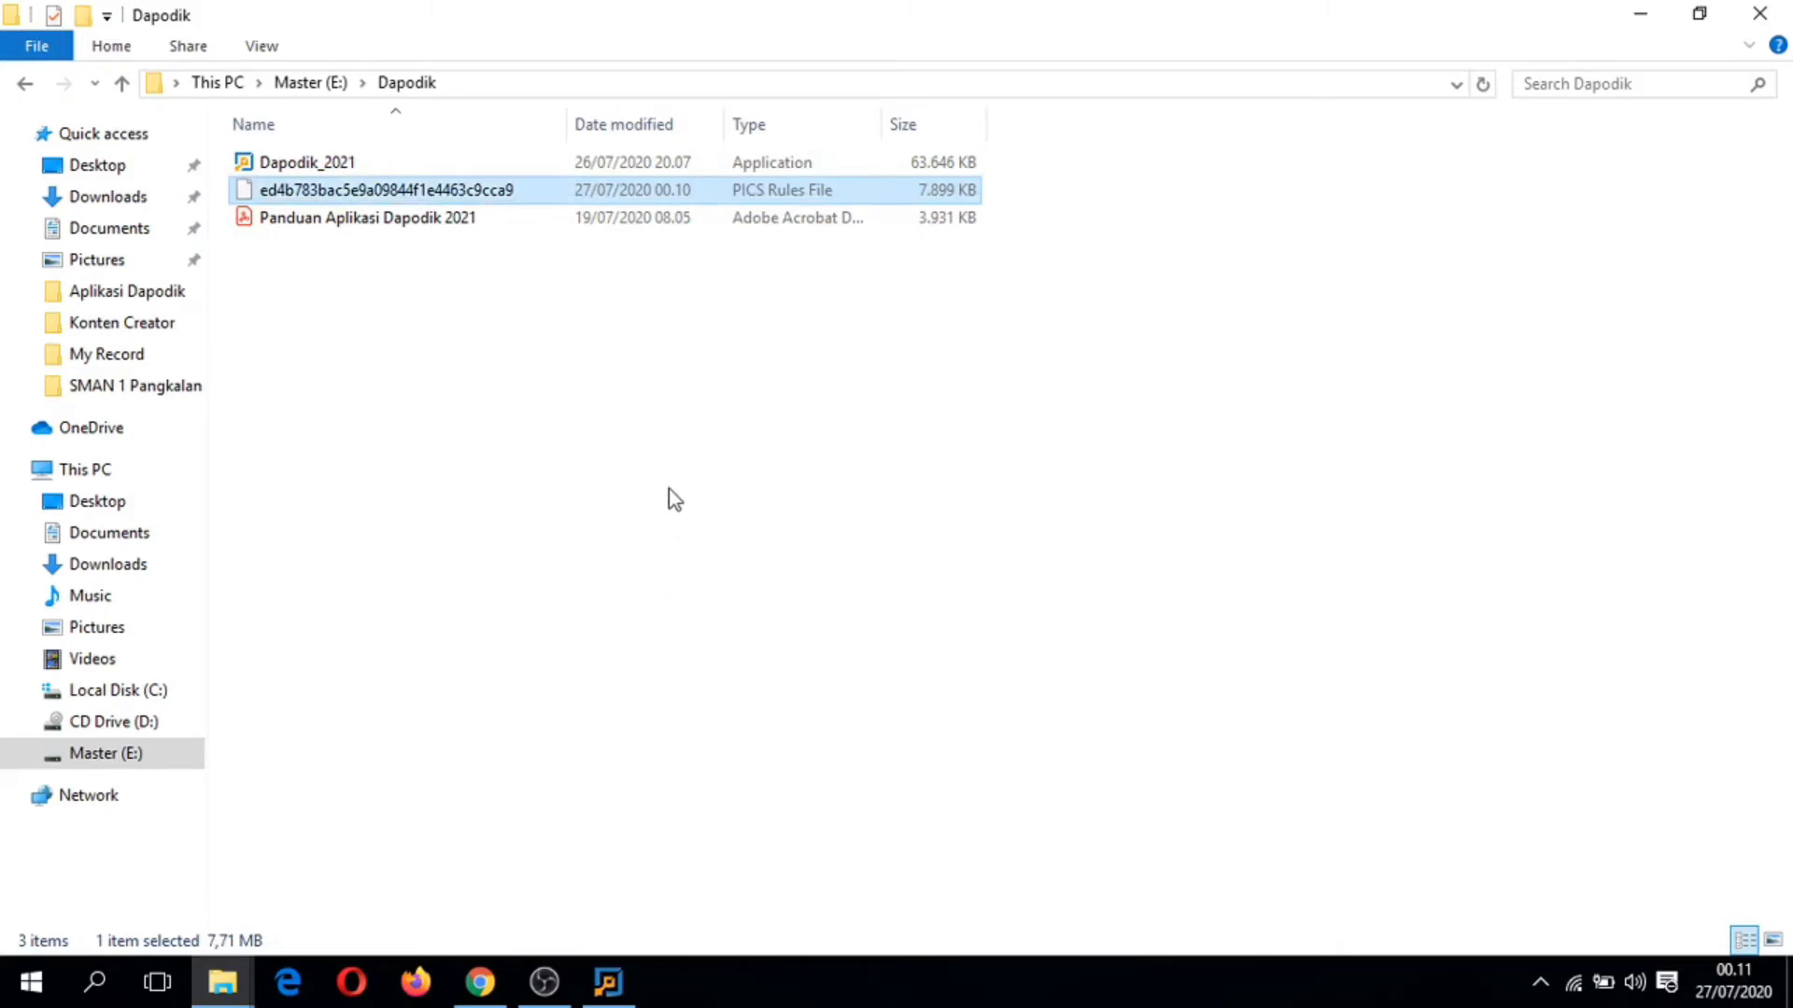
pyautogui.click(1652, 15)
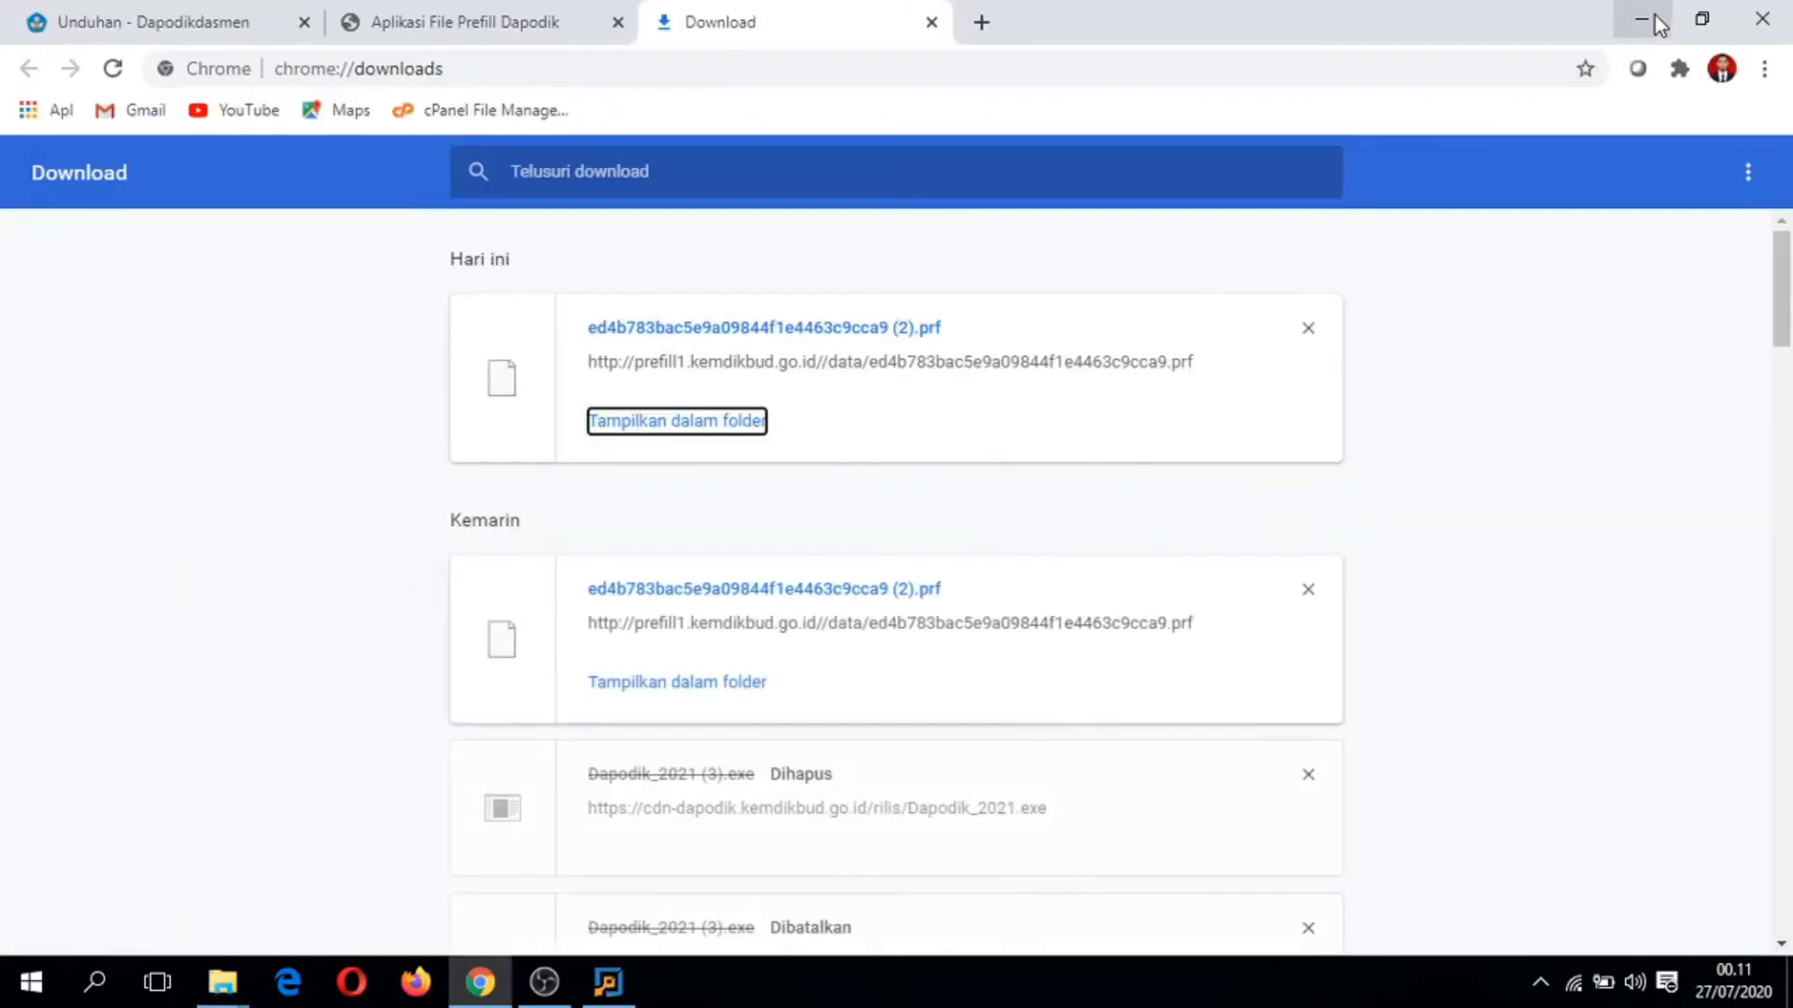
# Step: Finish the Dapodik 2021 installer with Readme and Shortcut unchecked, then refresh the desktop
pyautogui.click(931, 22)
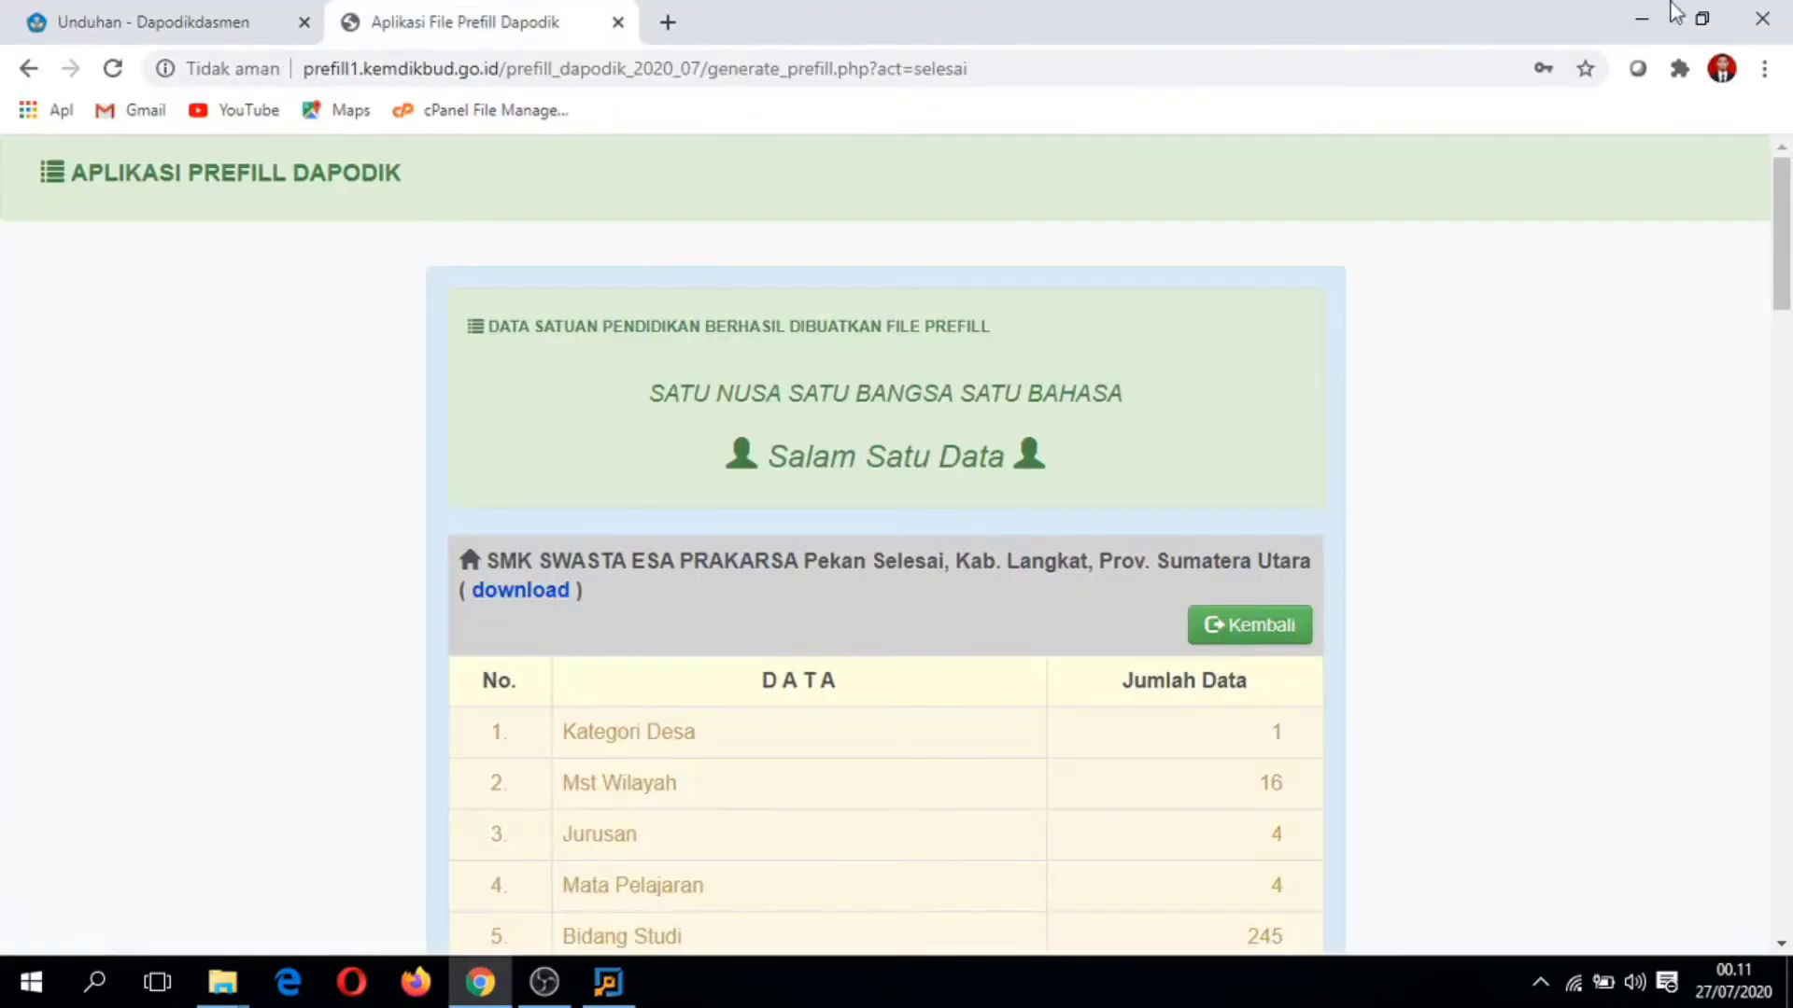
pyautogui.click(1761, 18)
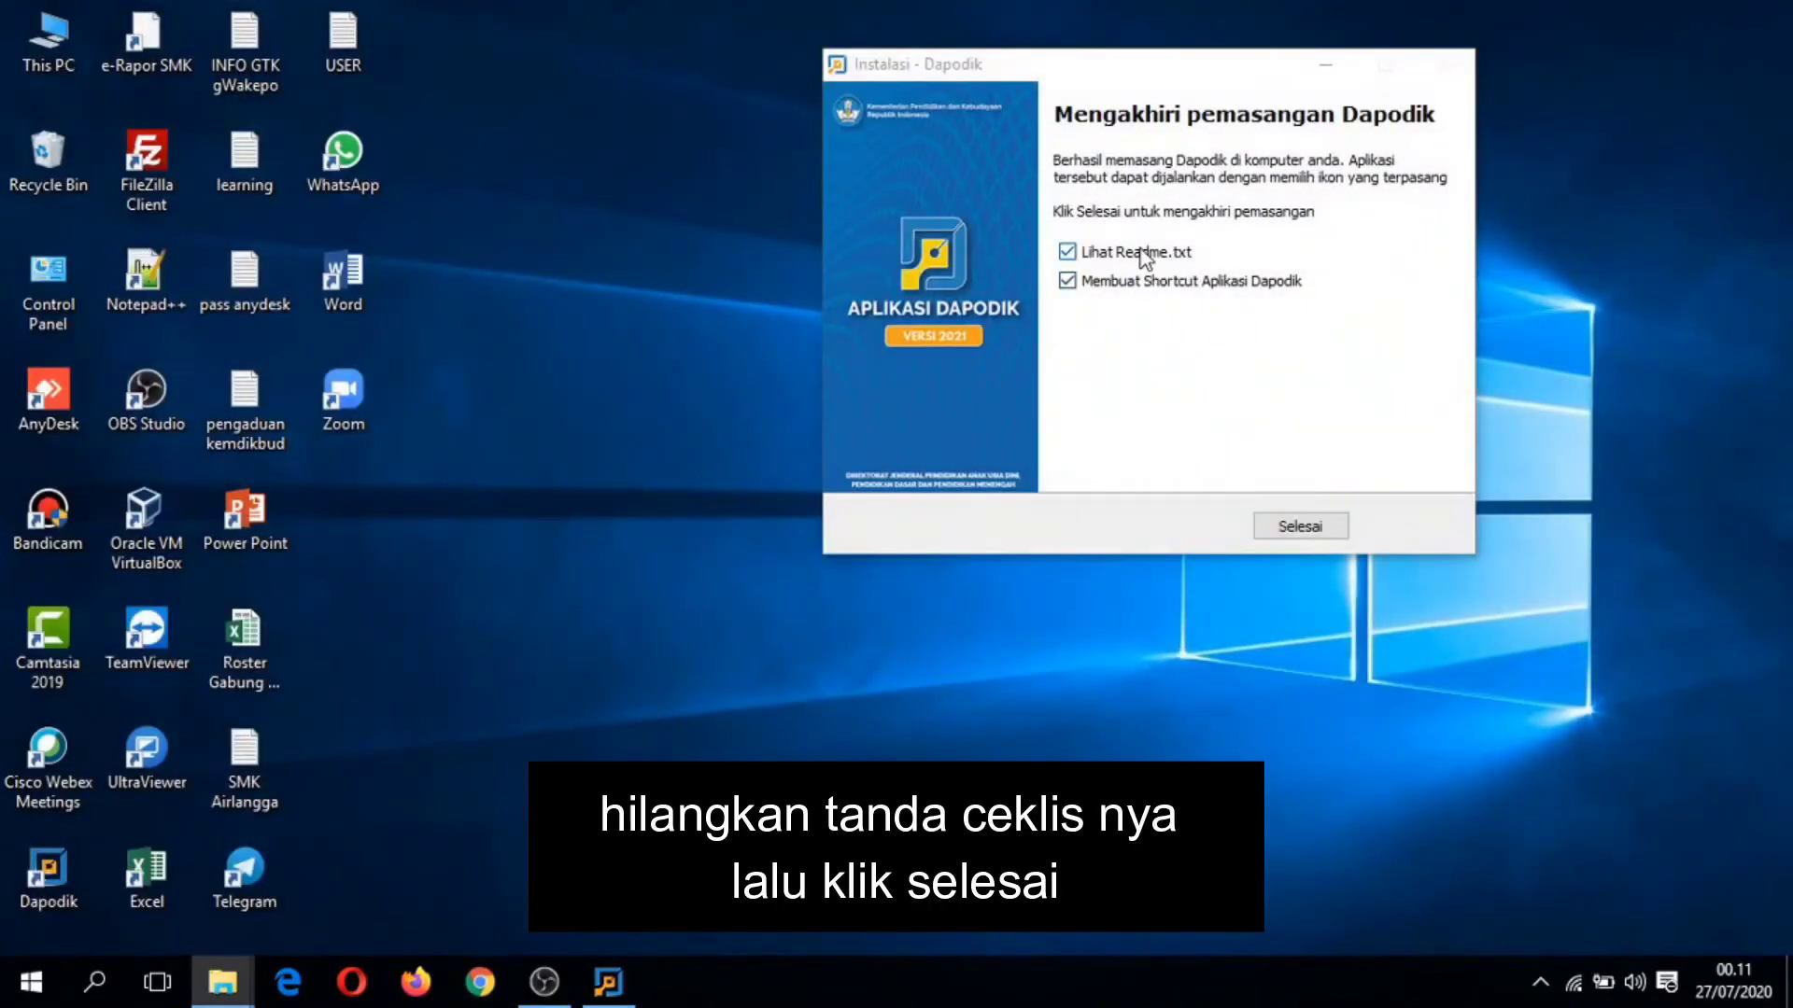
pyautogui.click(1118, 253)
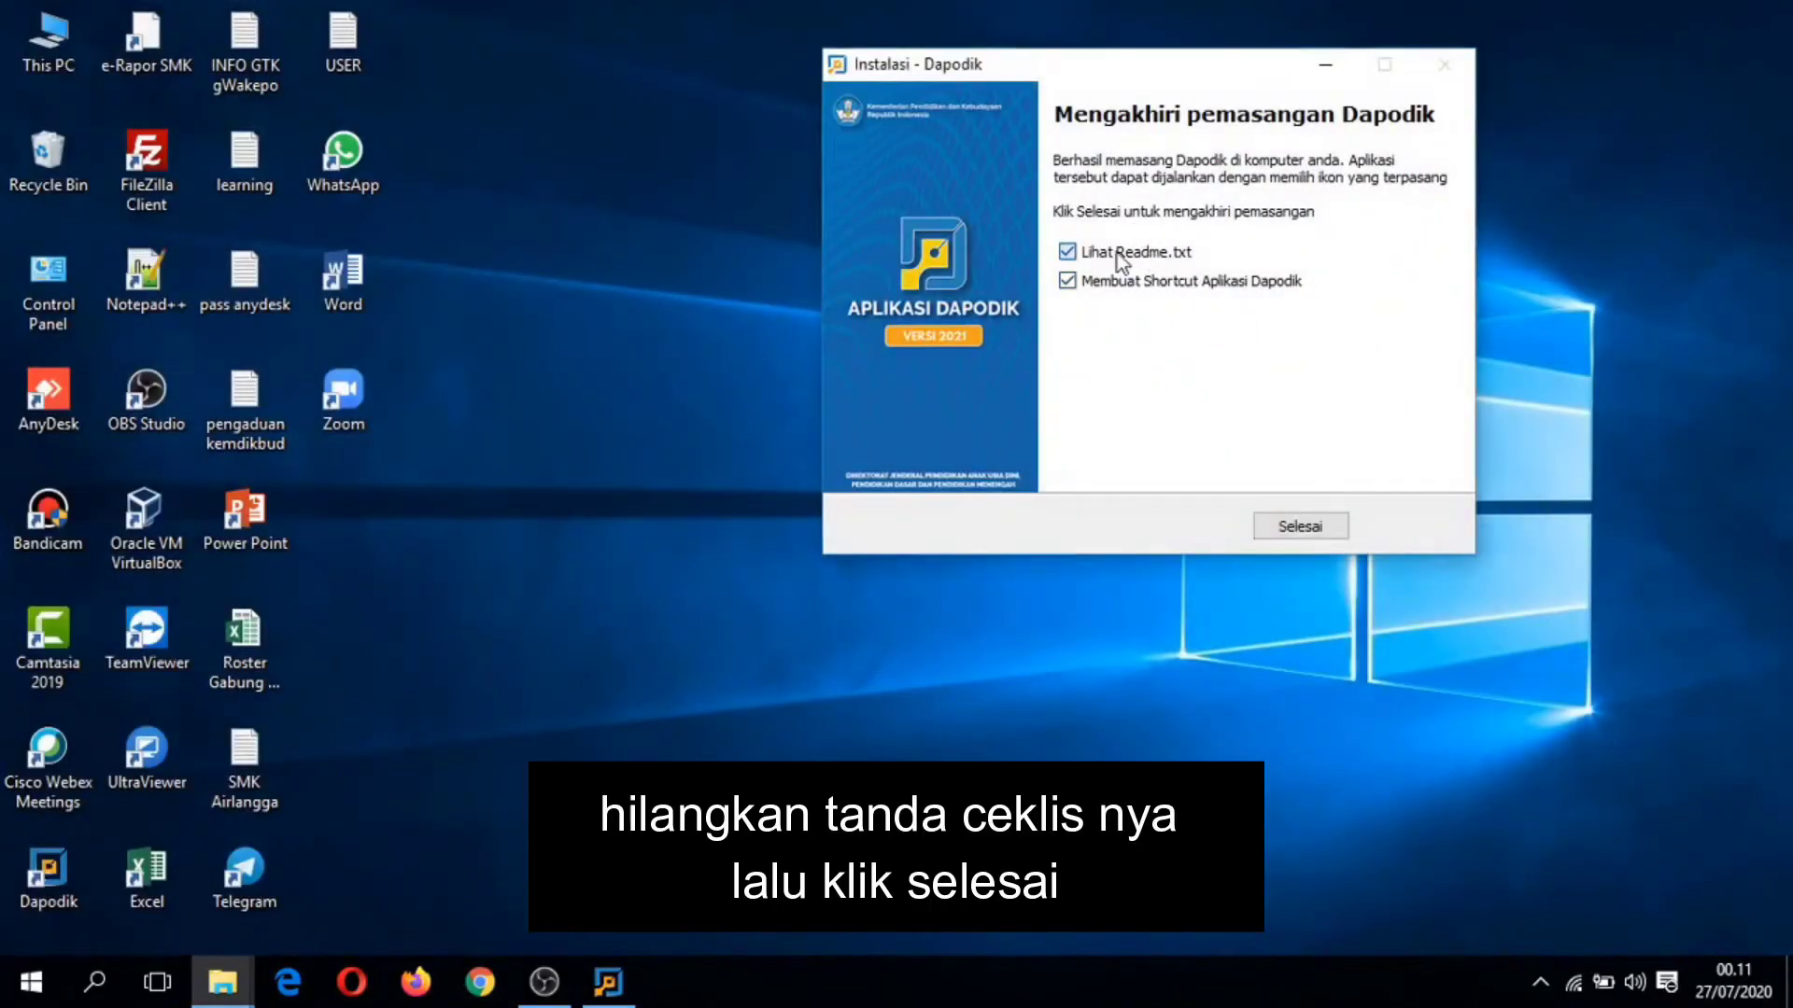
pyautogui.click(1118, 285)
pyautogui.click(1303, 529)
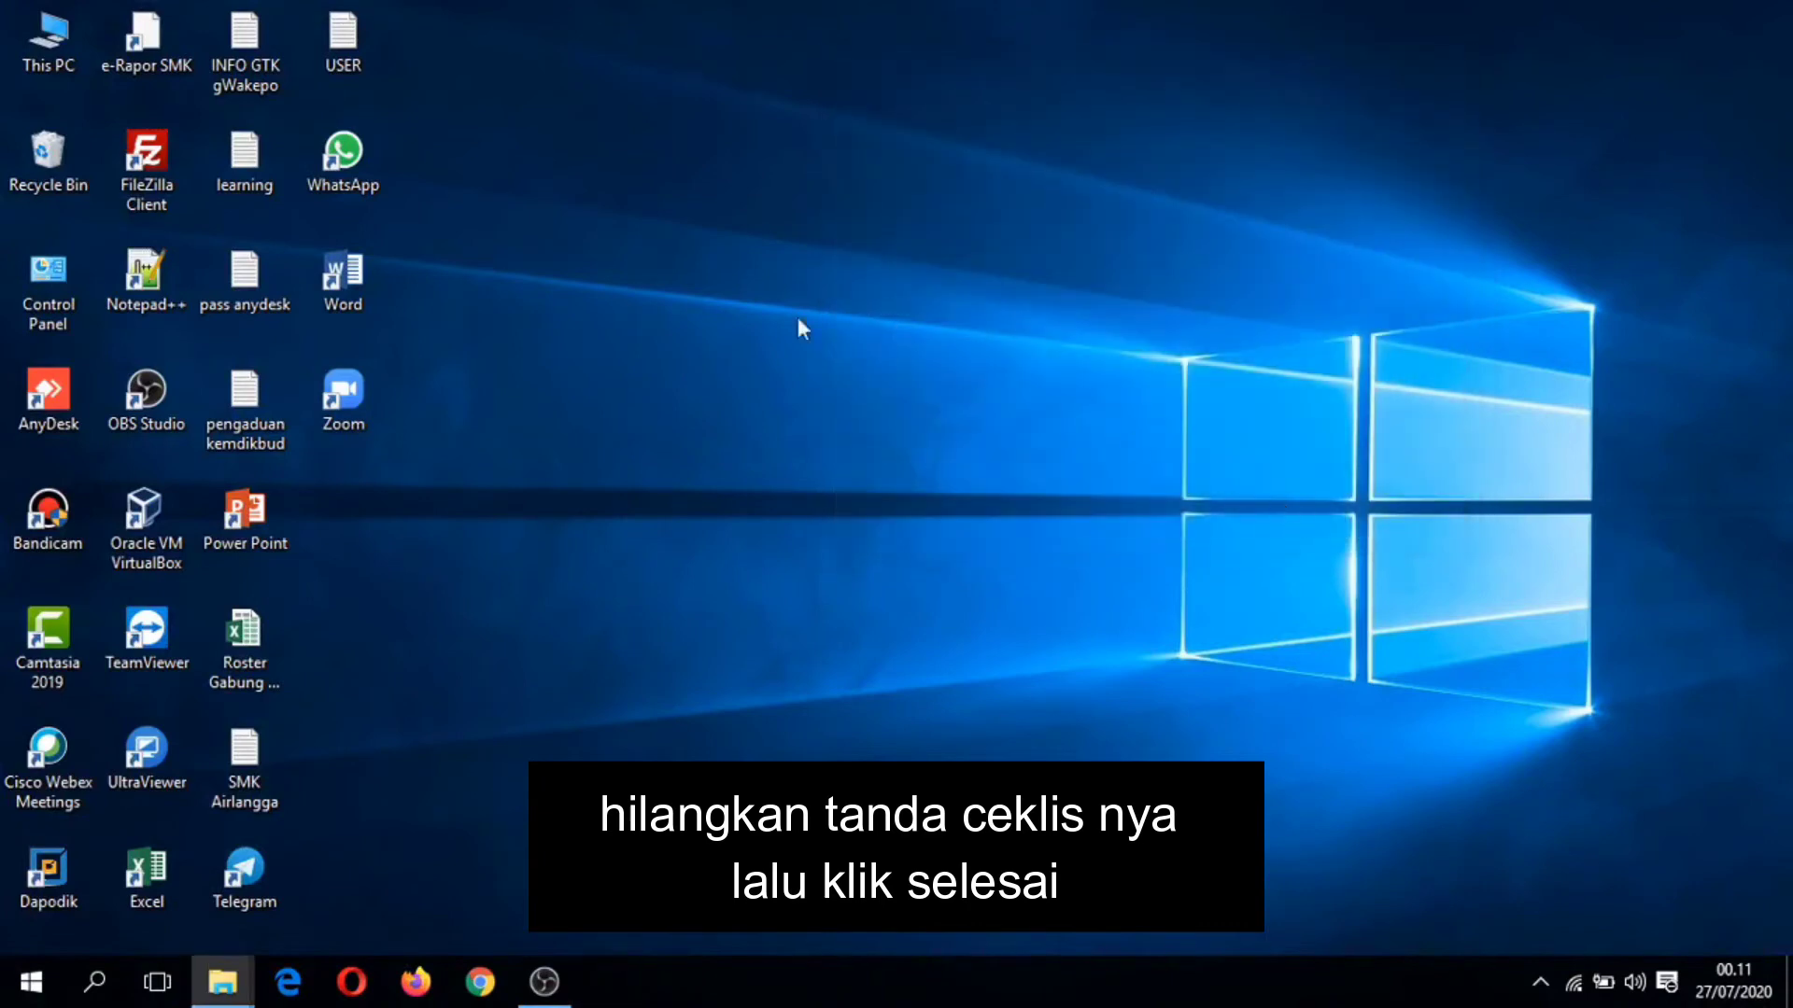
pyautogui.rightClick(801, 324)
pyautogui.click(784, 388)
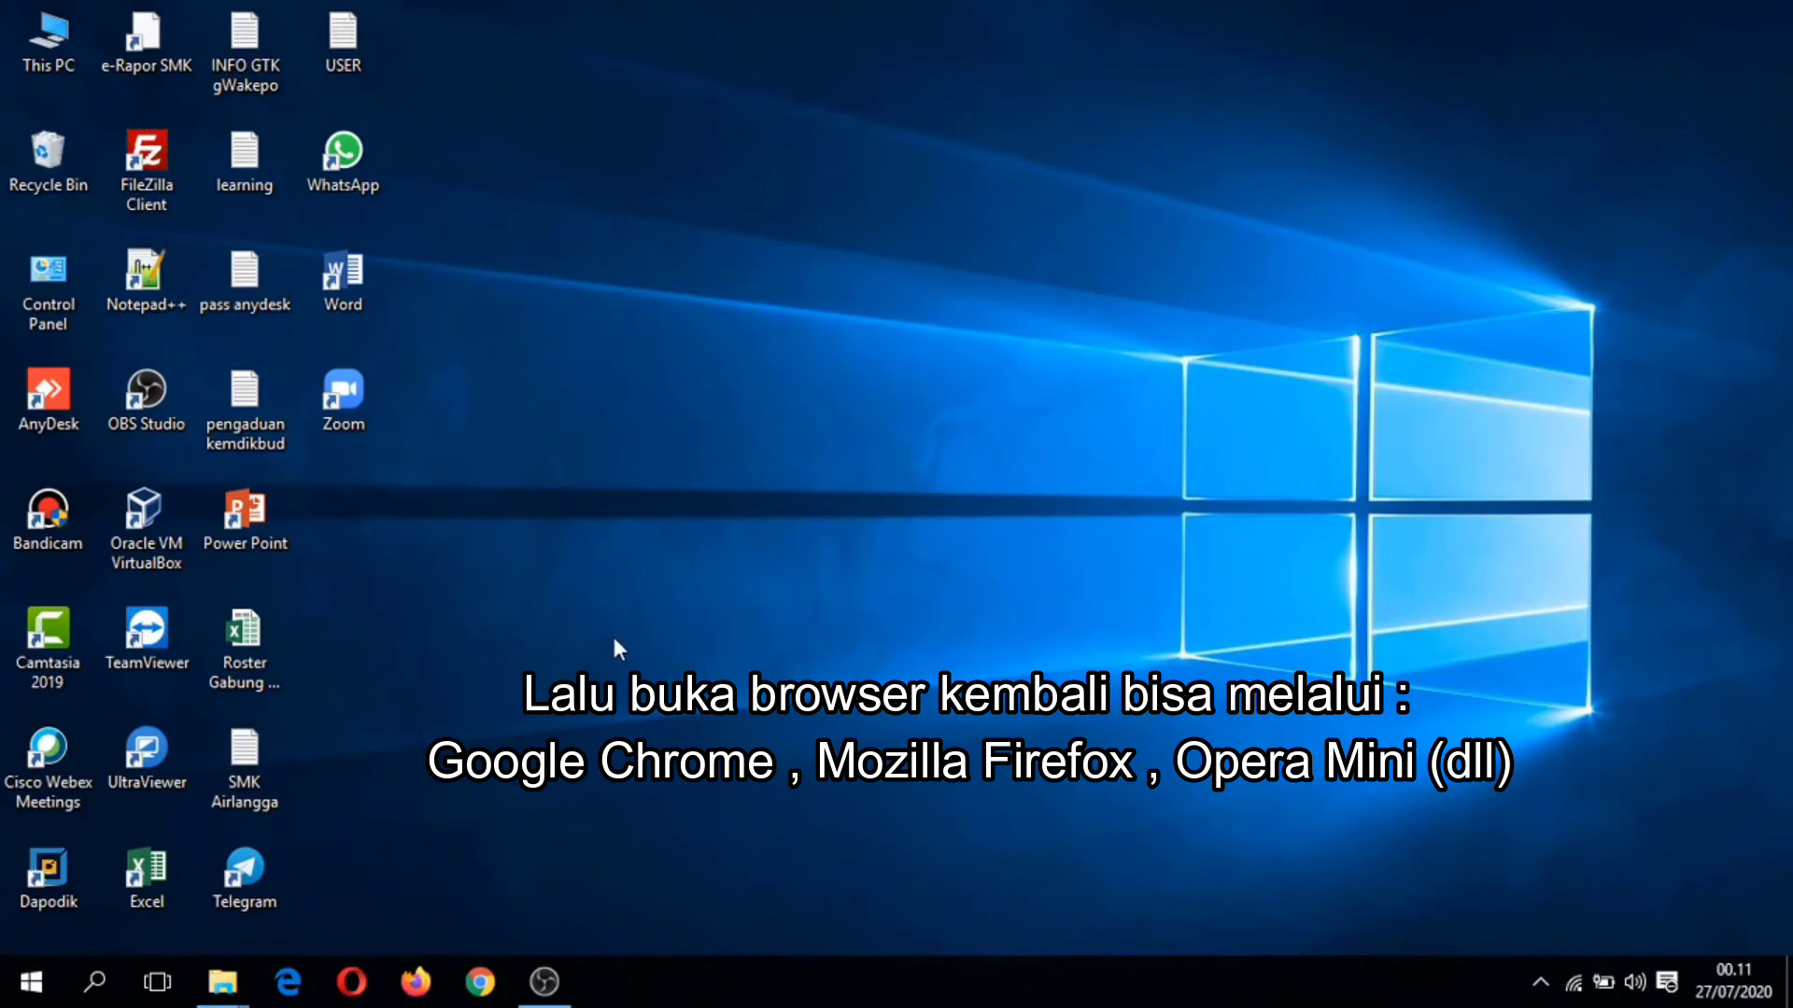
# Step: Load localhost:5774 in Chrome to reach the Dapodik registration page
pyautogui.click(480, 981)
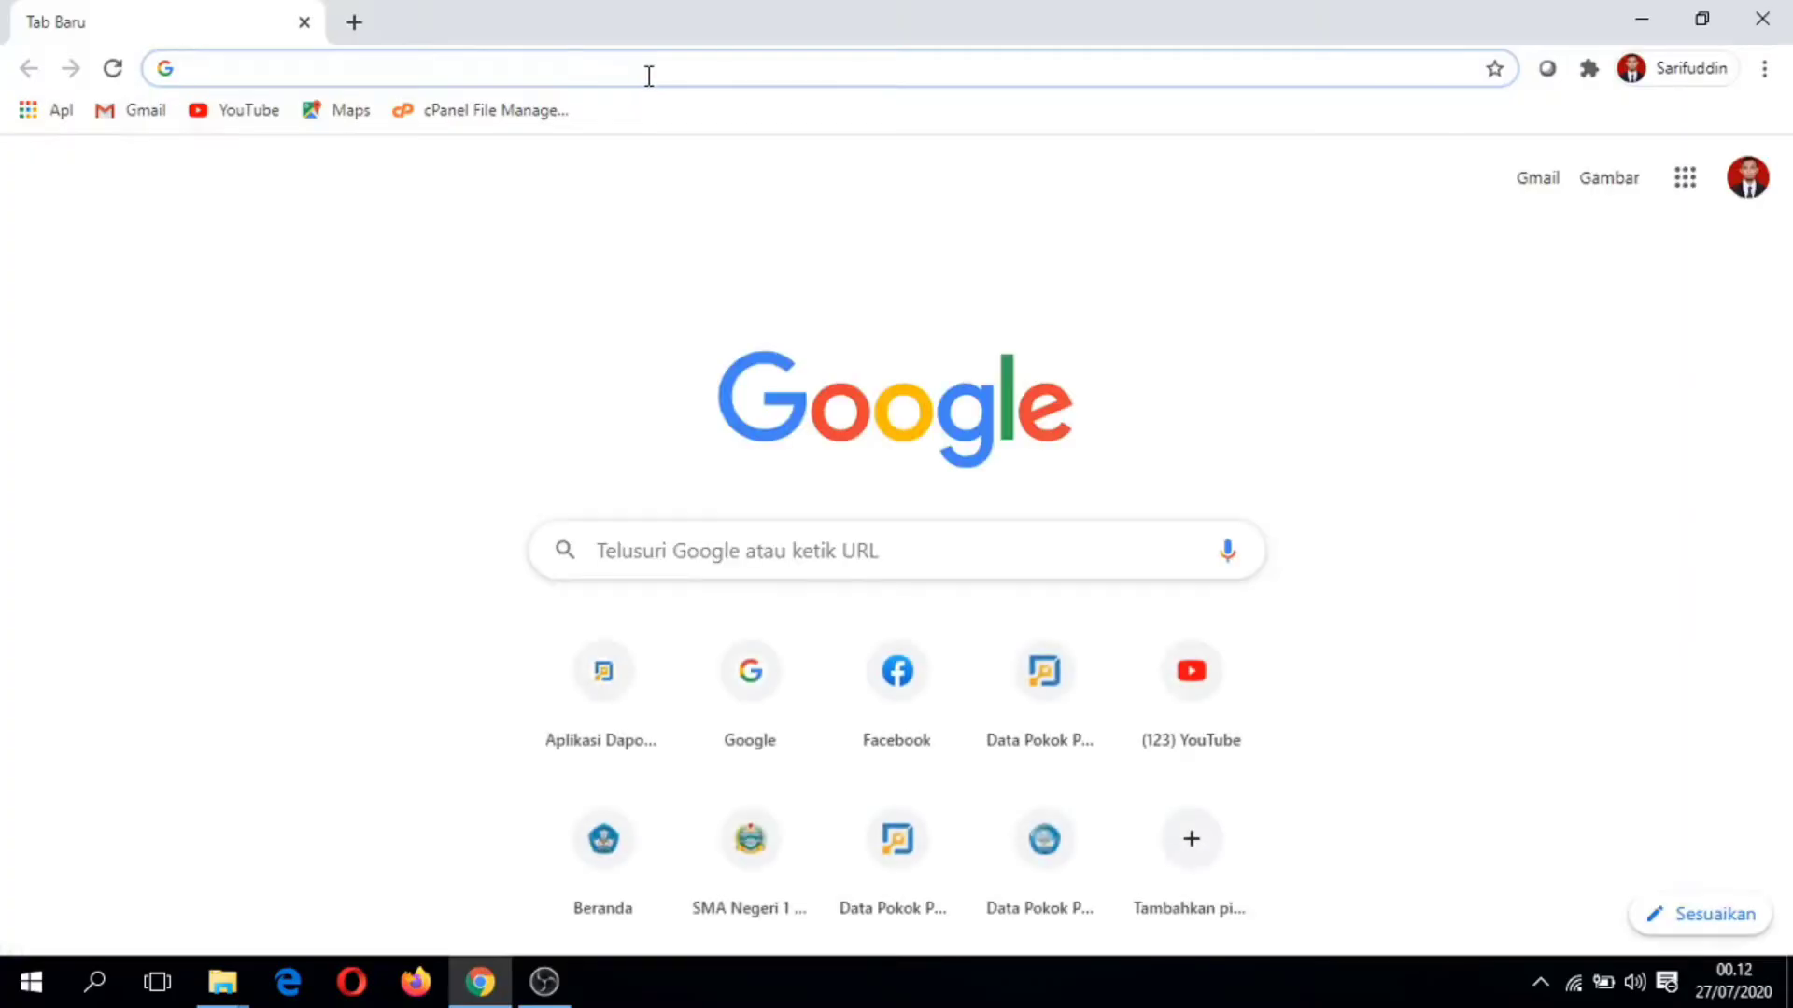
pyautogui.write('localhost')
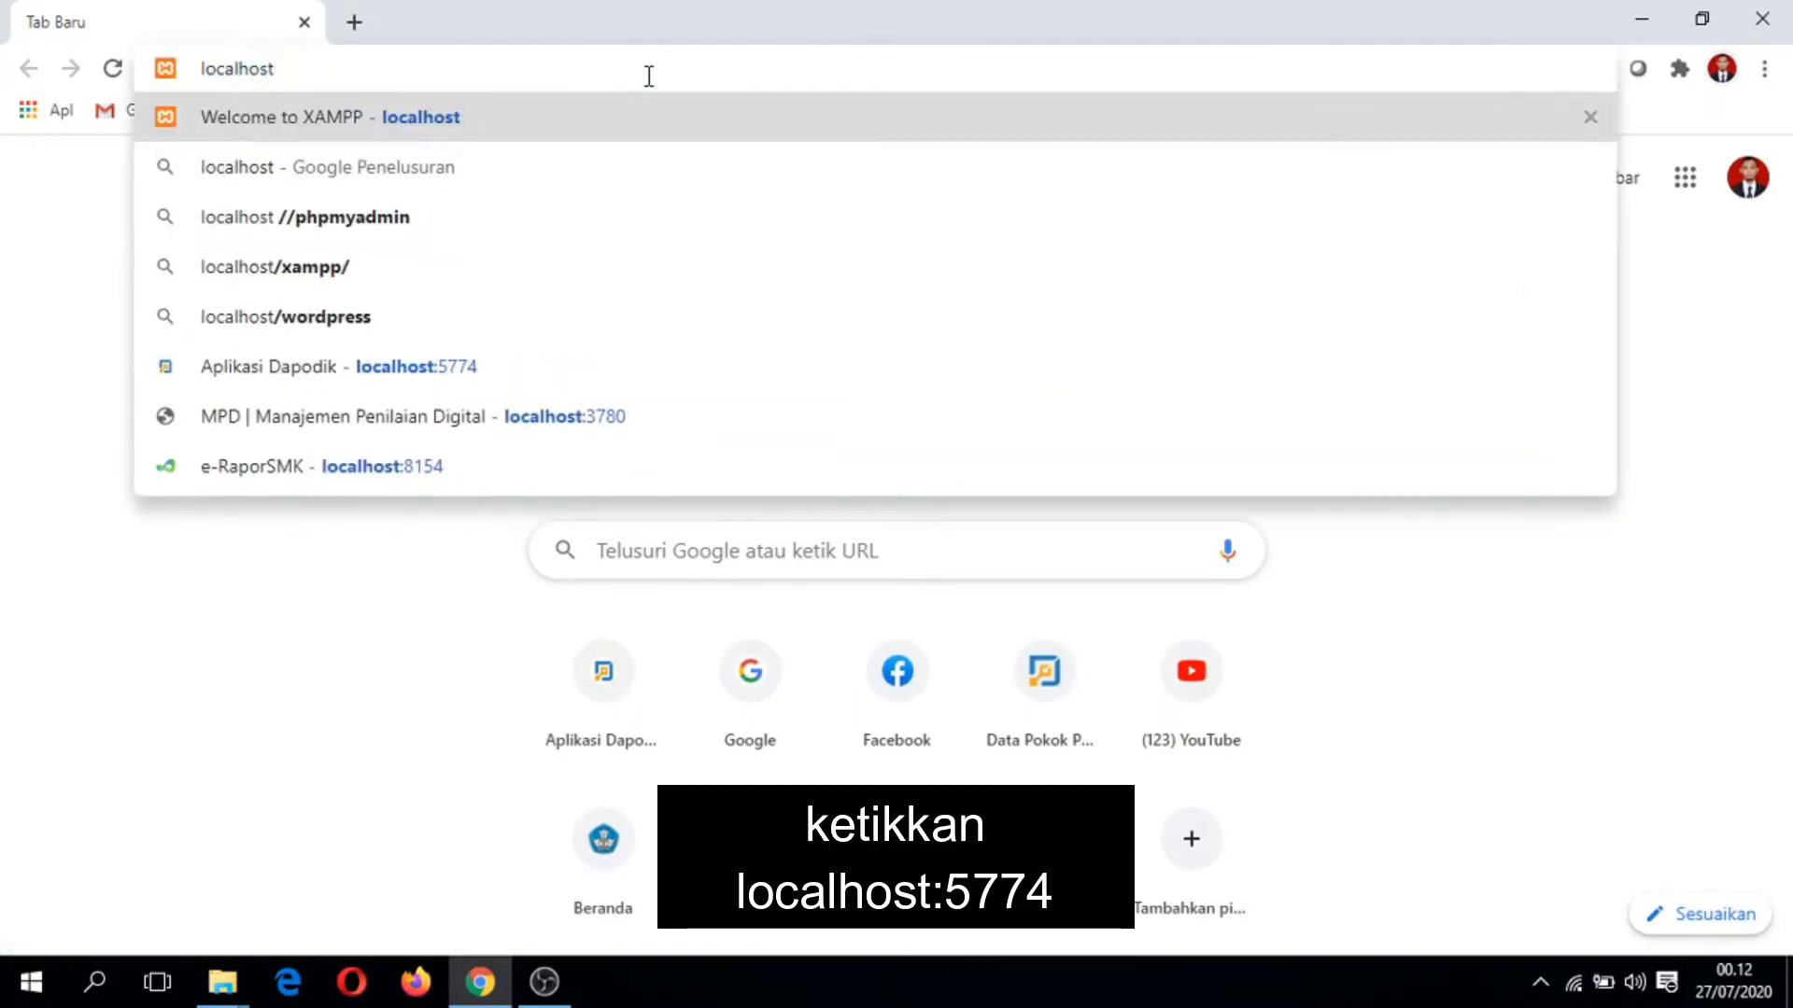
pyautogui.write(':5774')
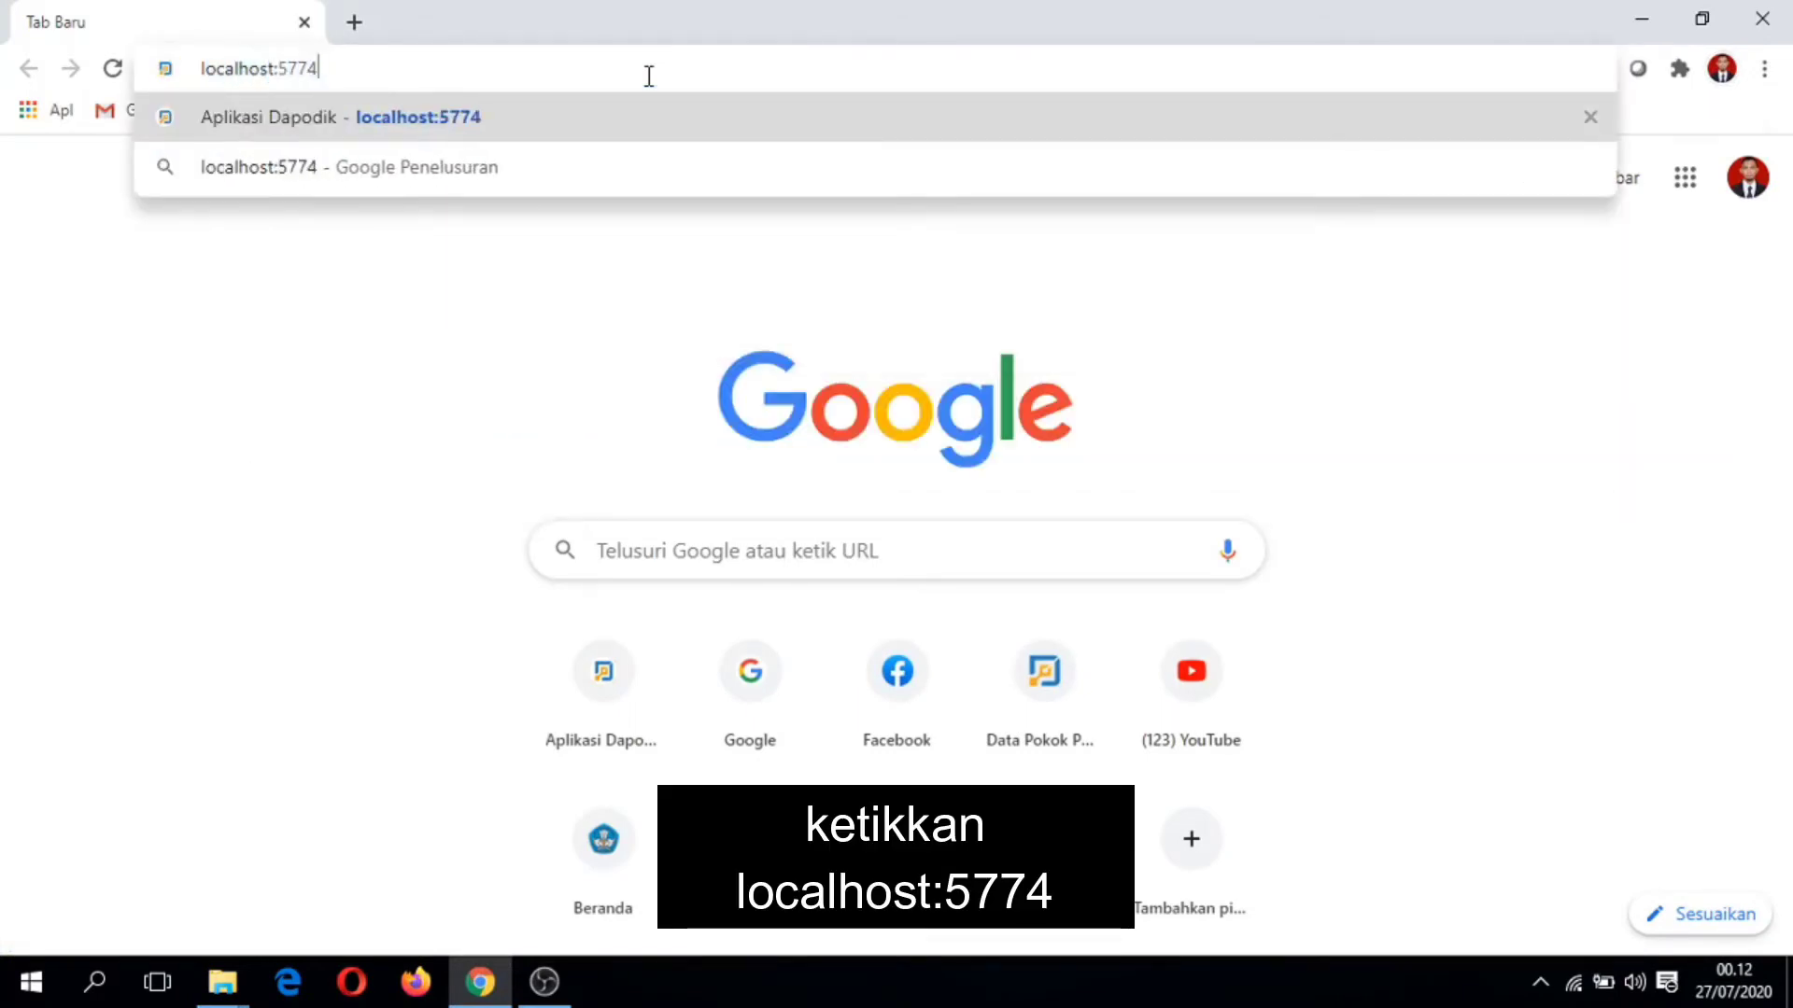
pyautogui.press('Return')
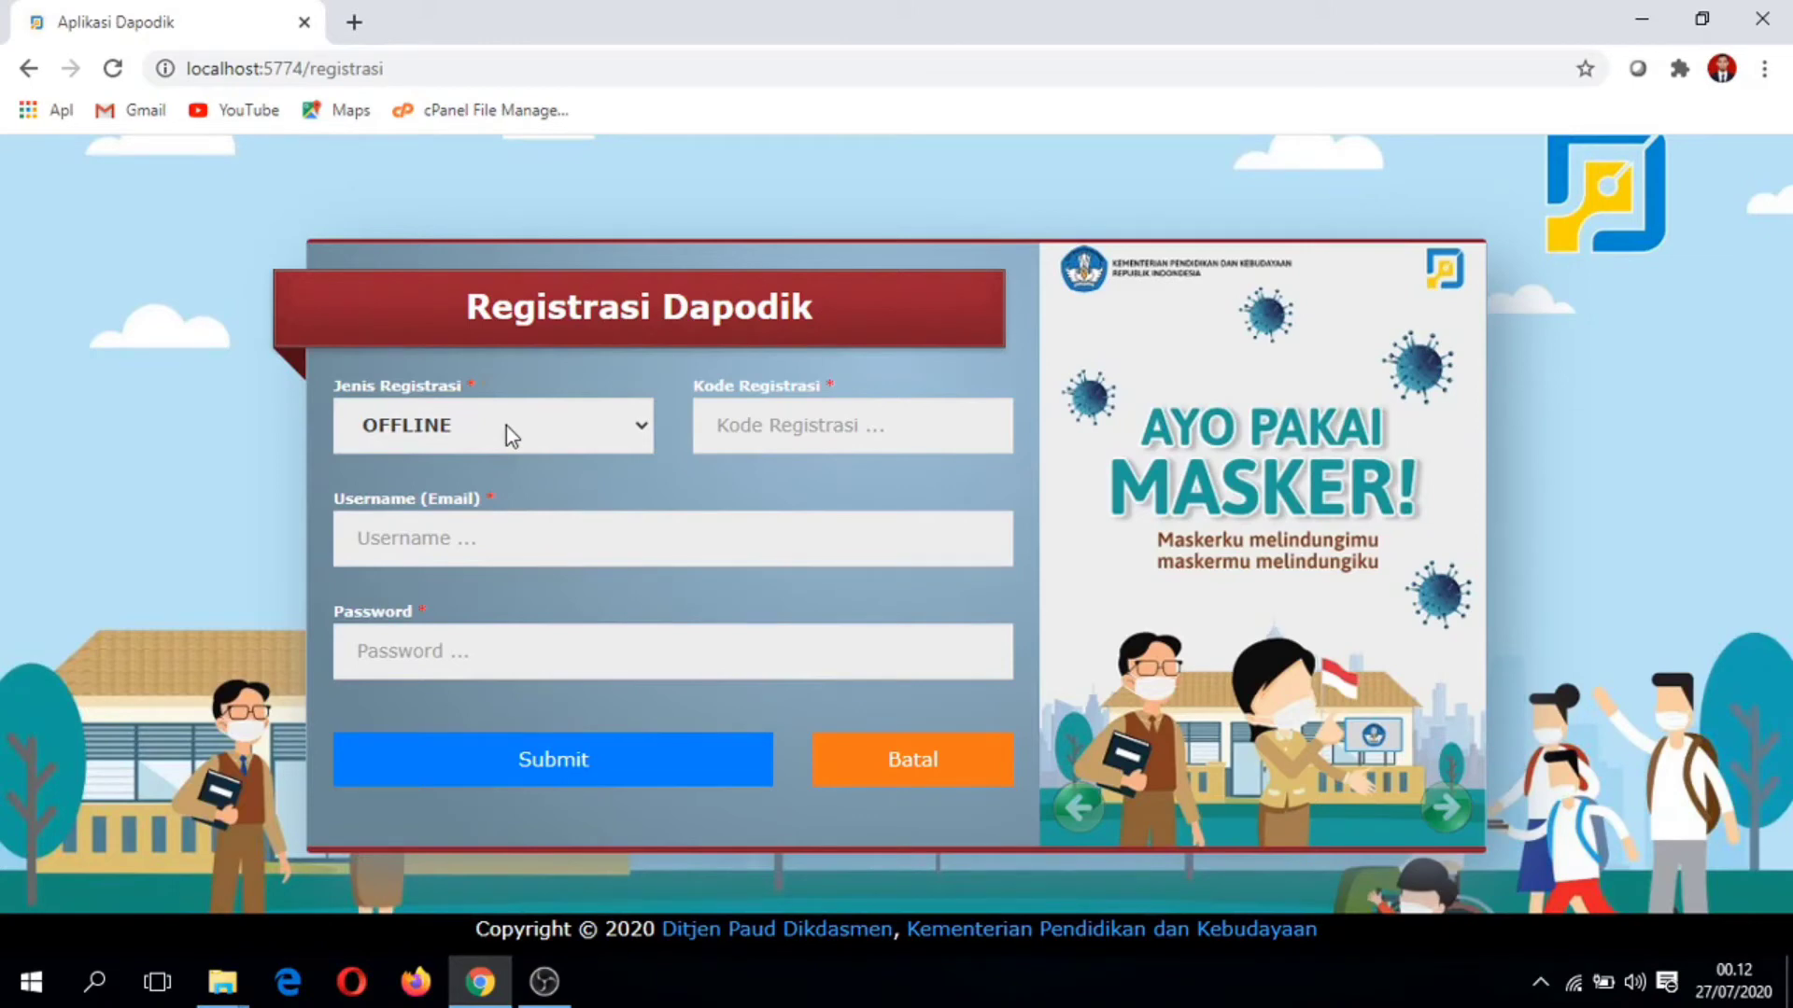
# Step: Try ONLINE as Jenis Registrasi, leave it on OFFLINE, and minimise Chrome
pyautogui.click(506, 425)
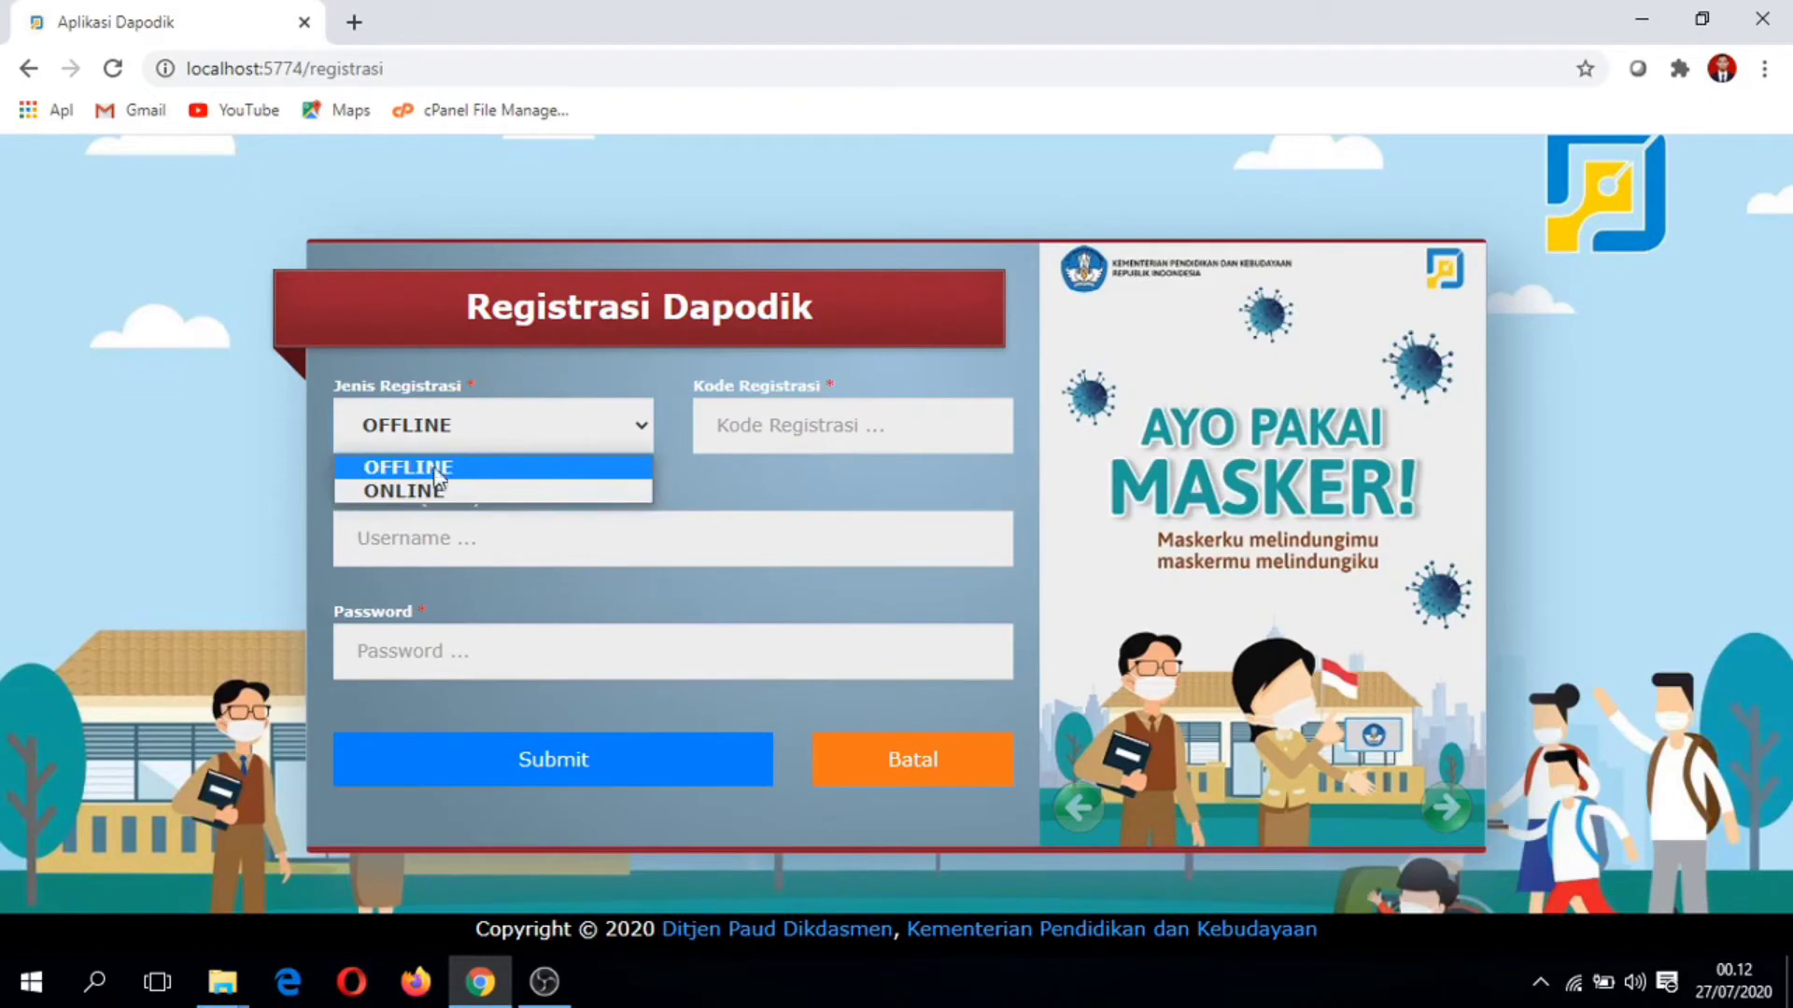
pyautogui.click(462, 492)
pyautogui.click(469, 418)
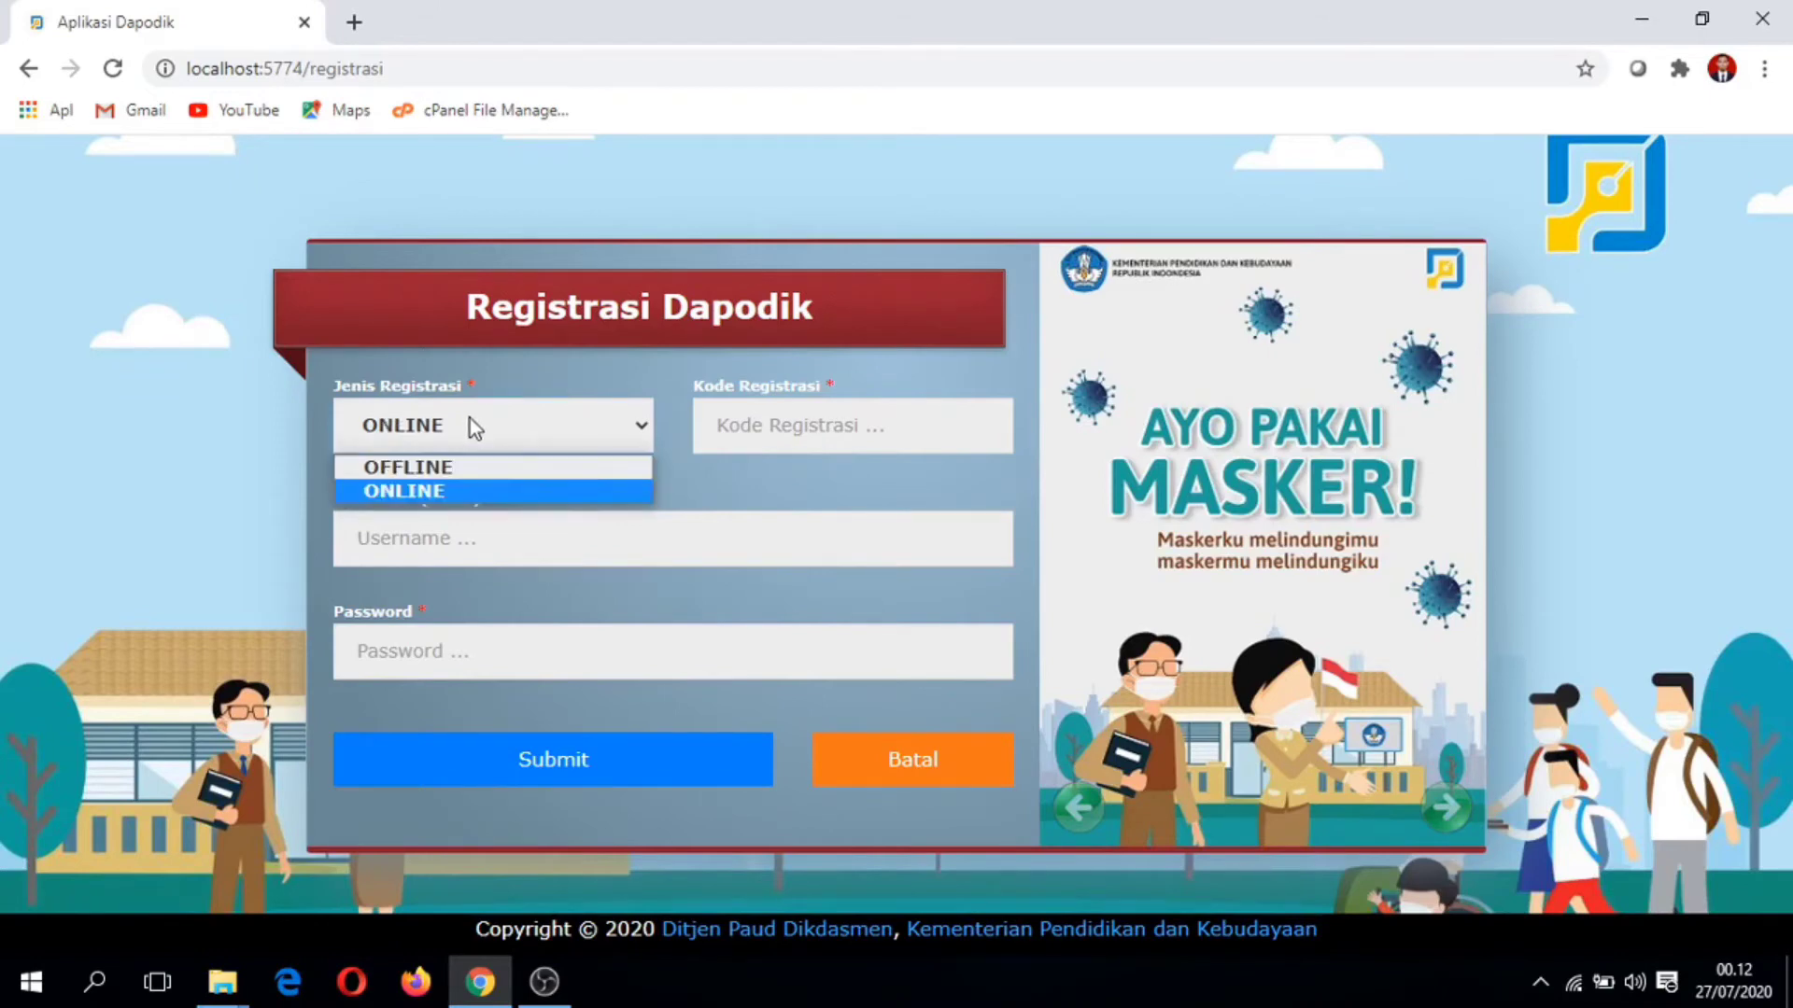
pyautogui.click(448, 469)
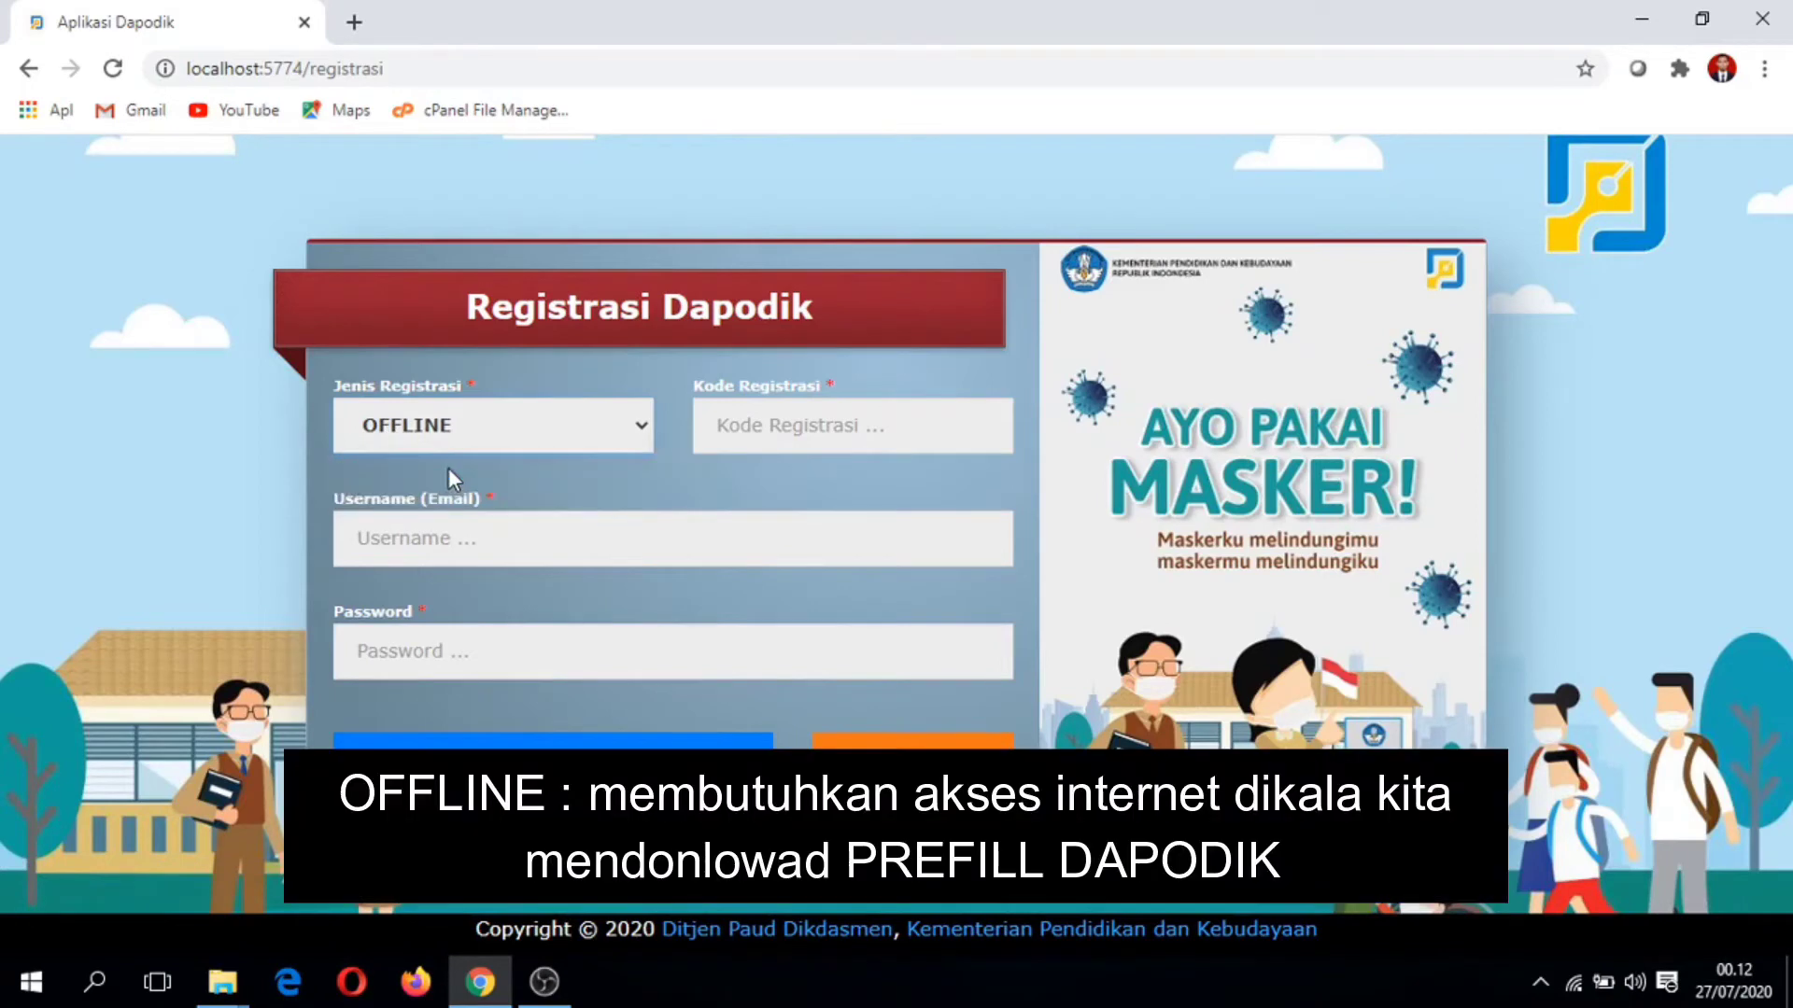
pyautogui.click(483, 435)
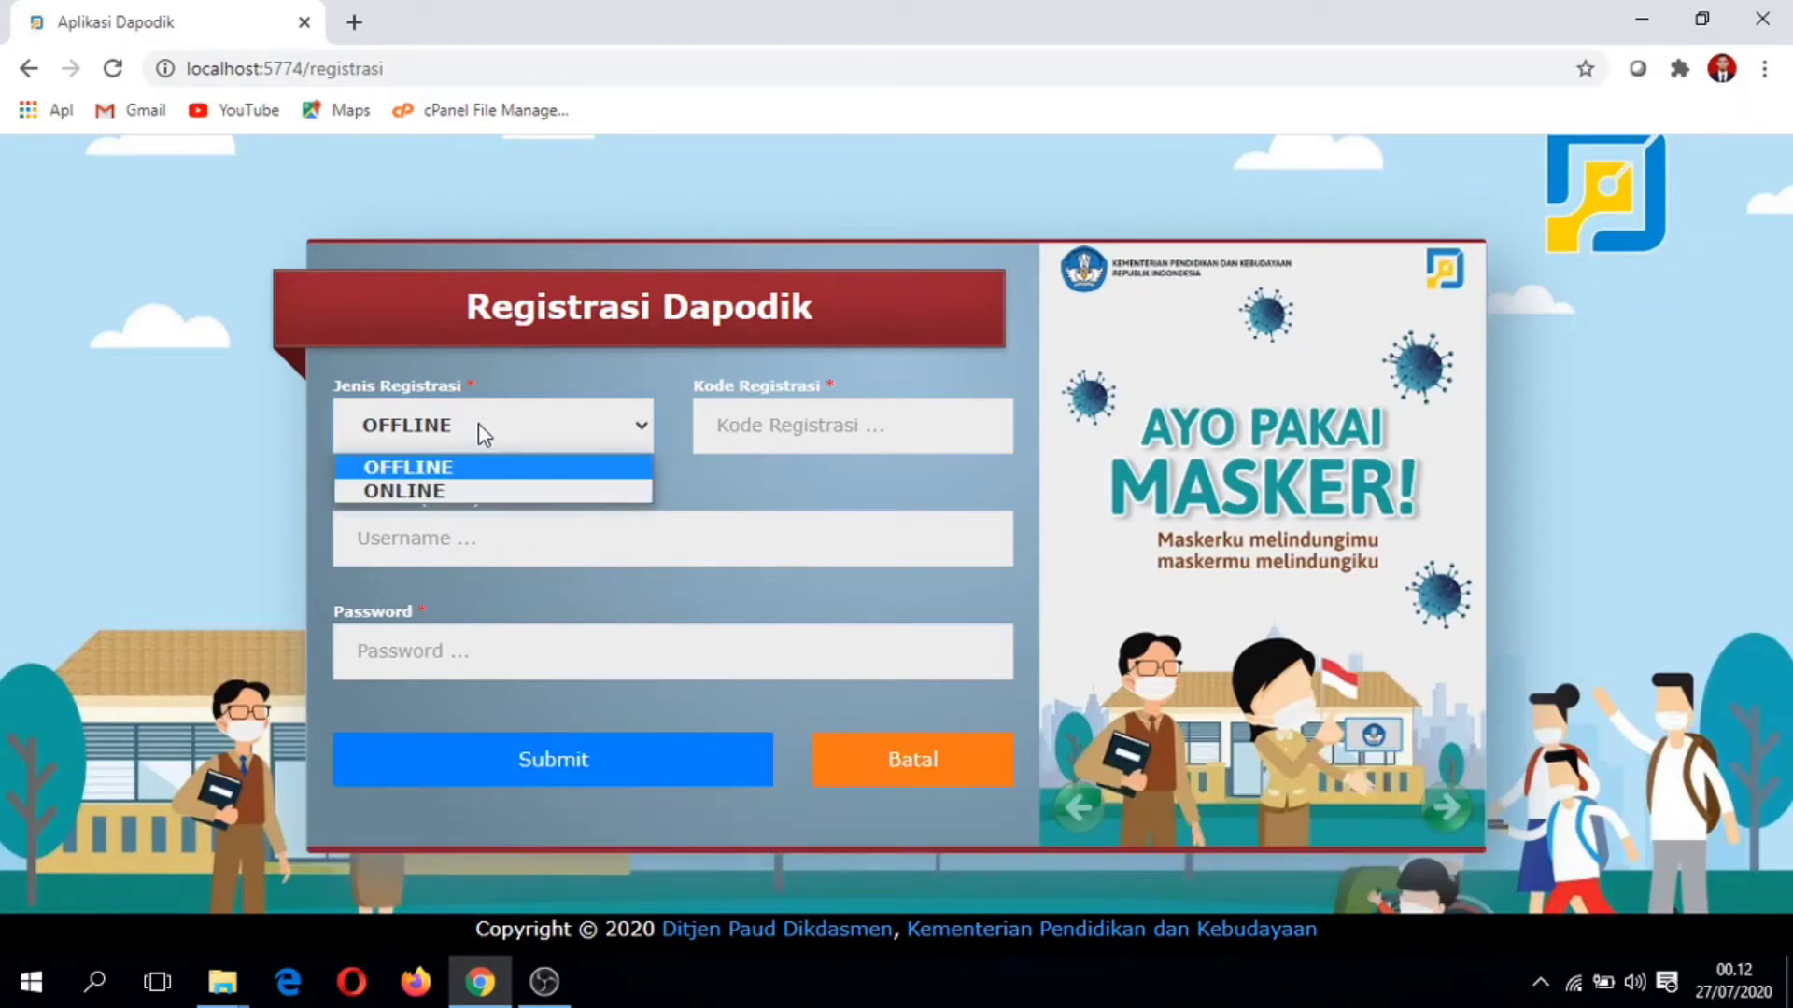
pyautogui.click(439, 492)
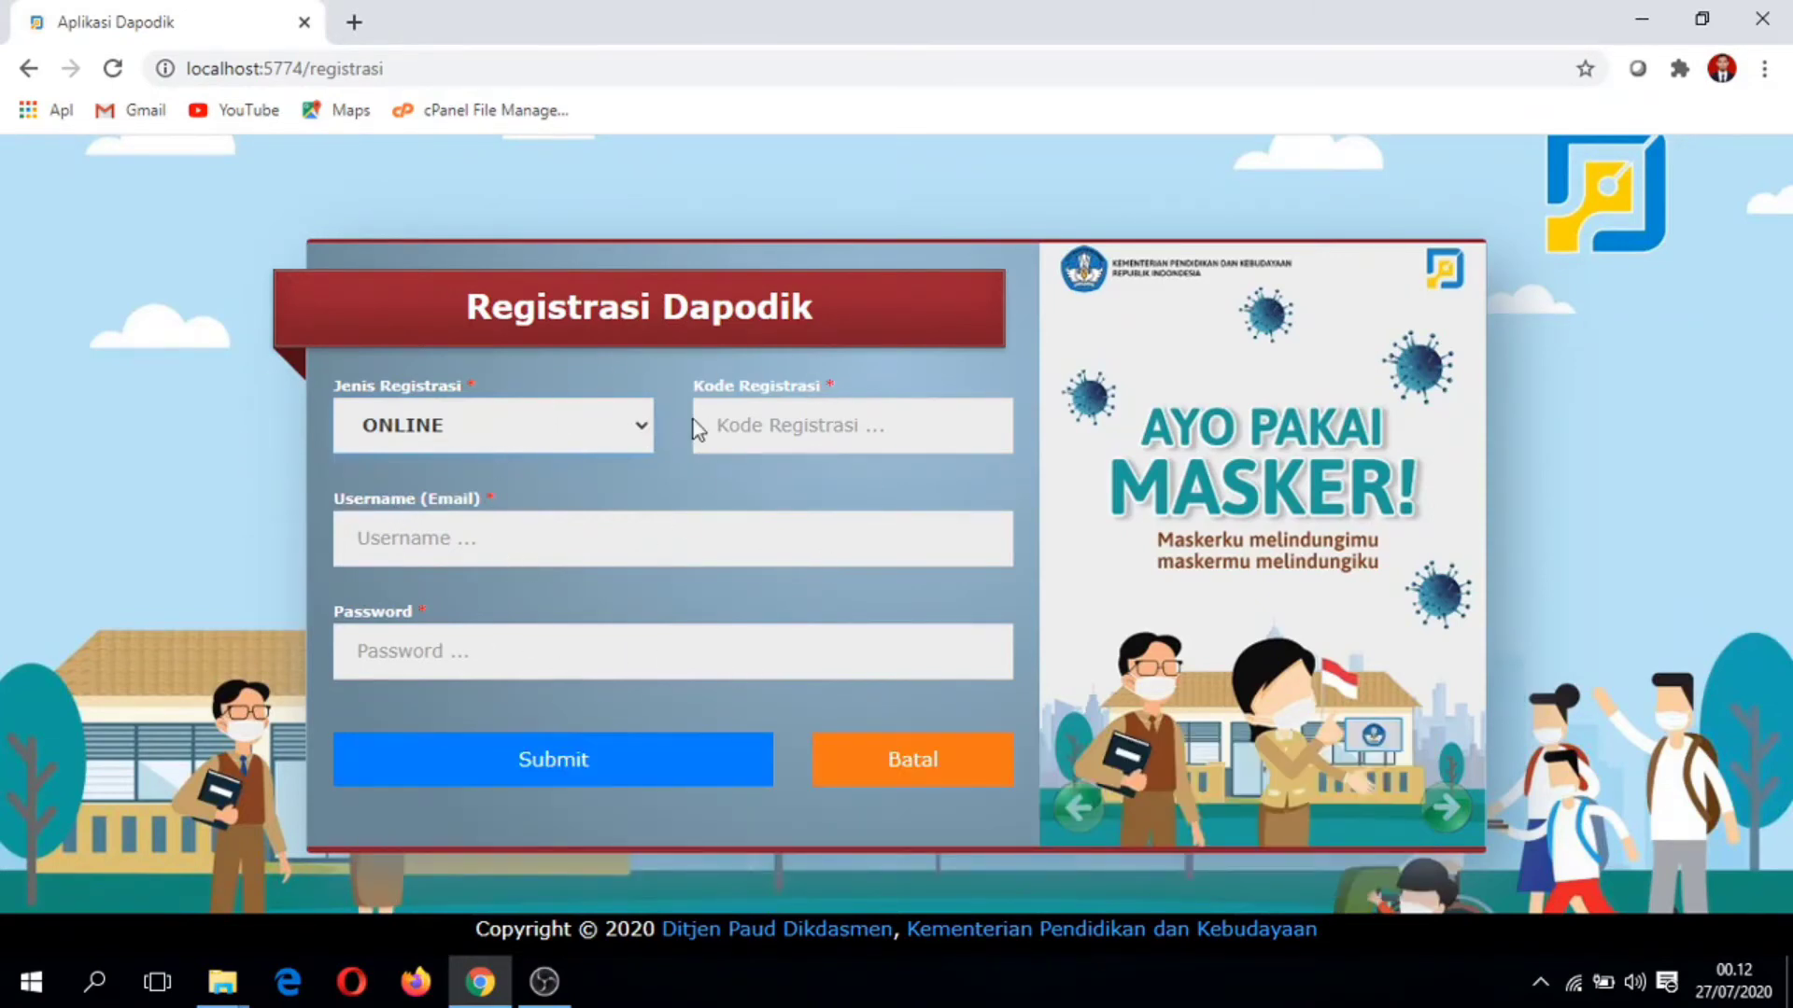
pyautogui.click(547, 424)
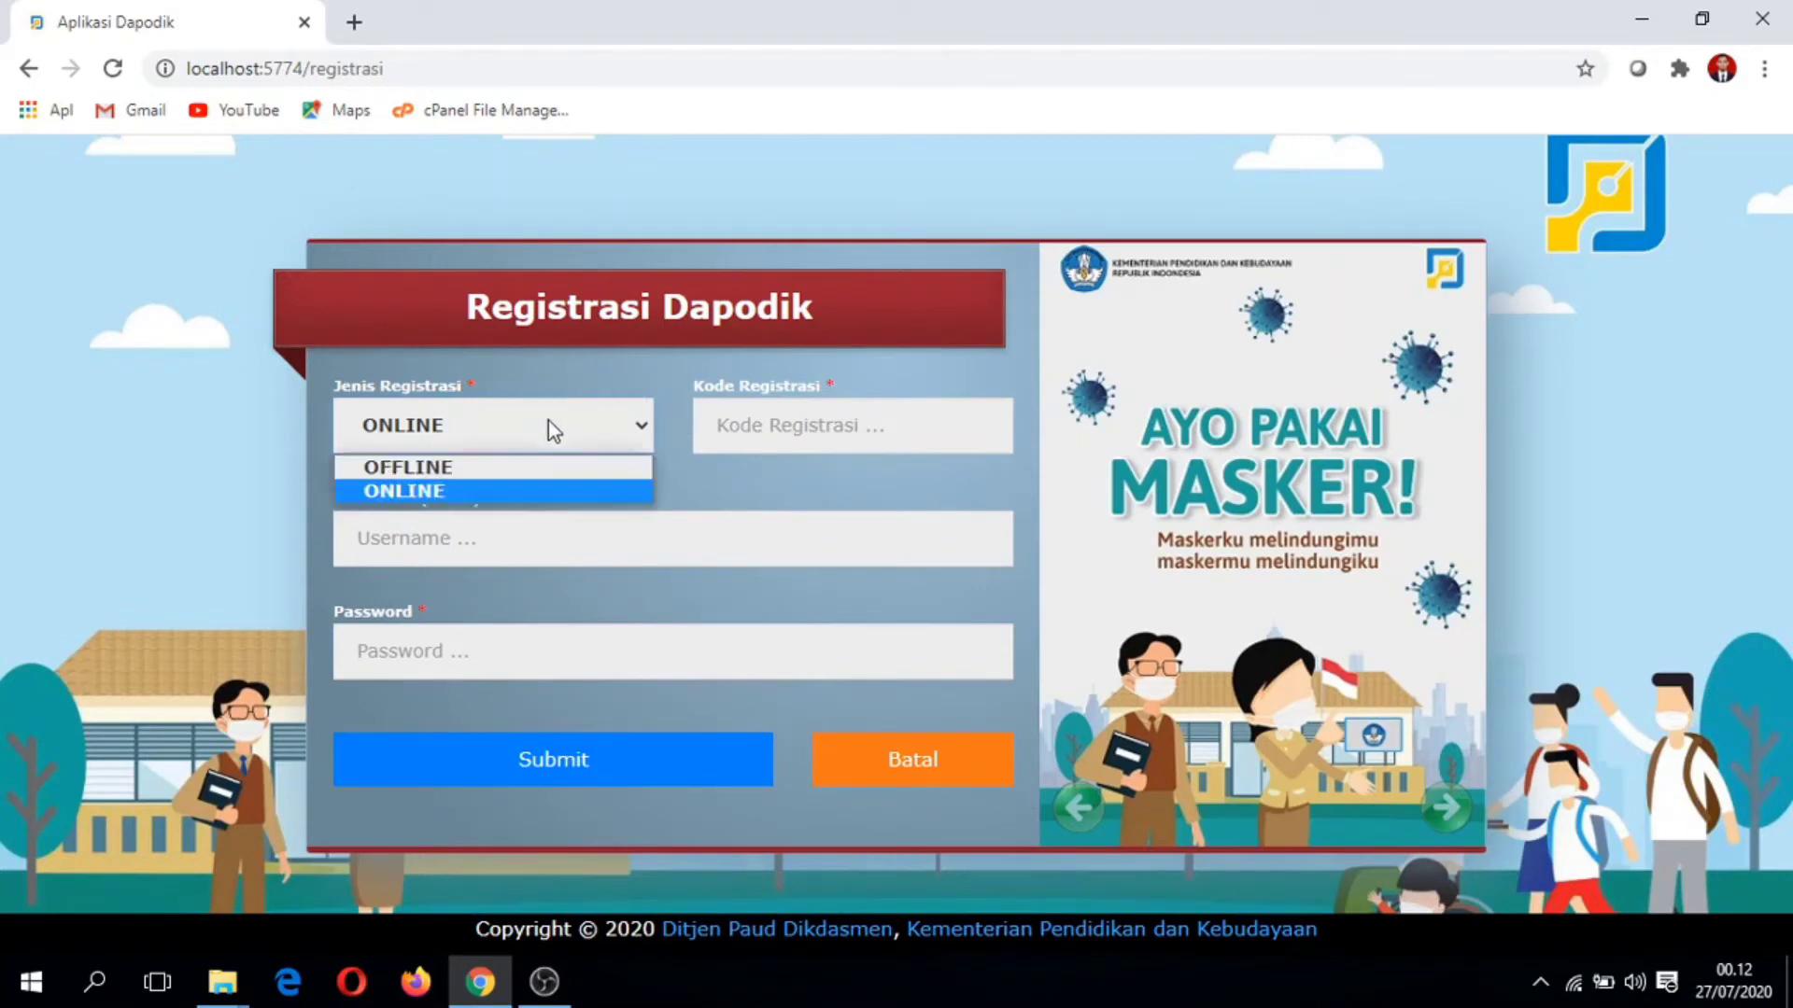
pyautogui.click(476, 467)
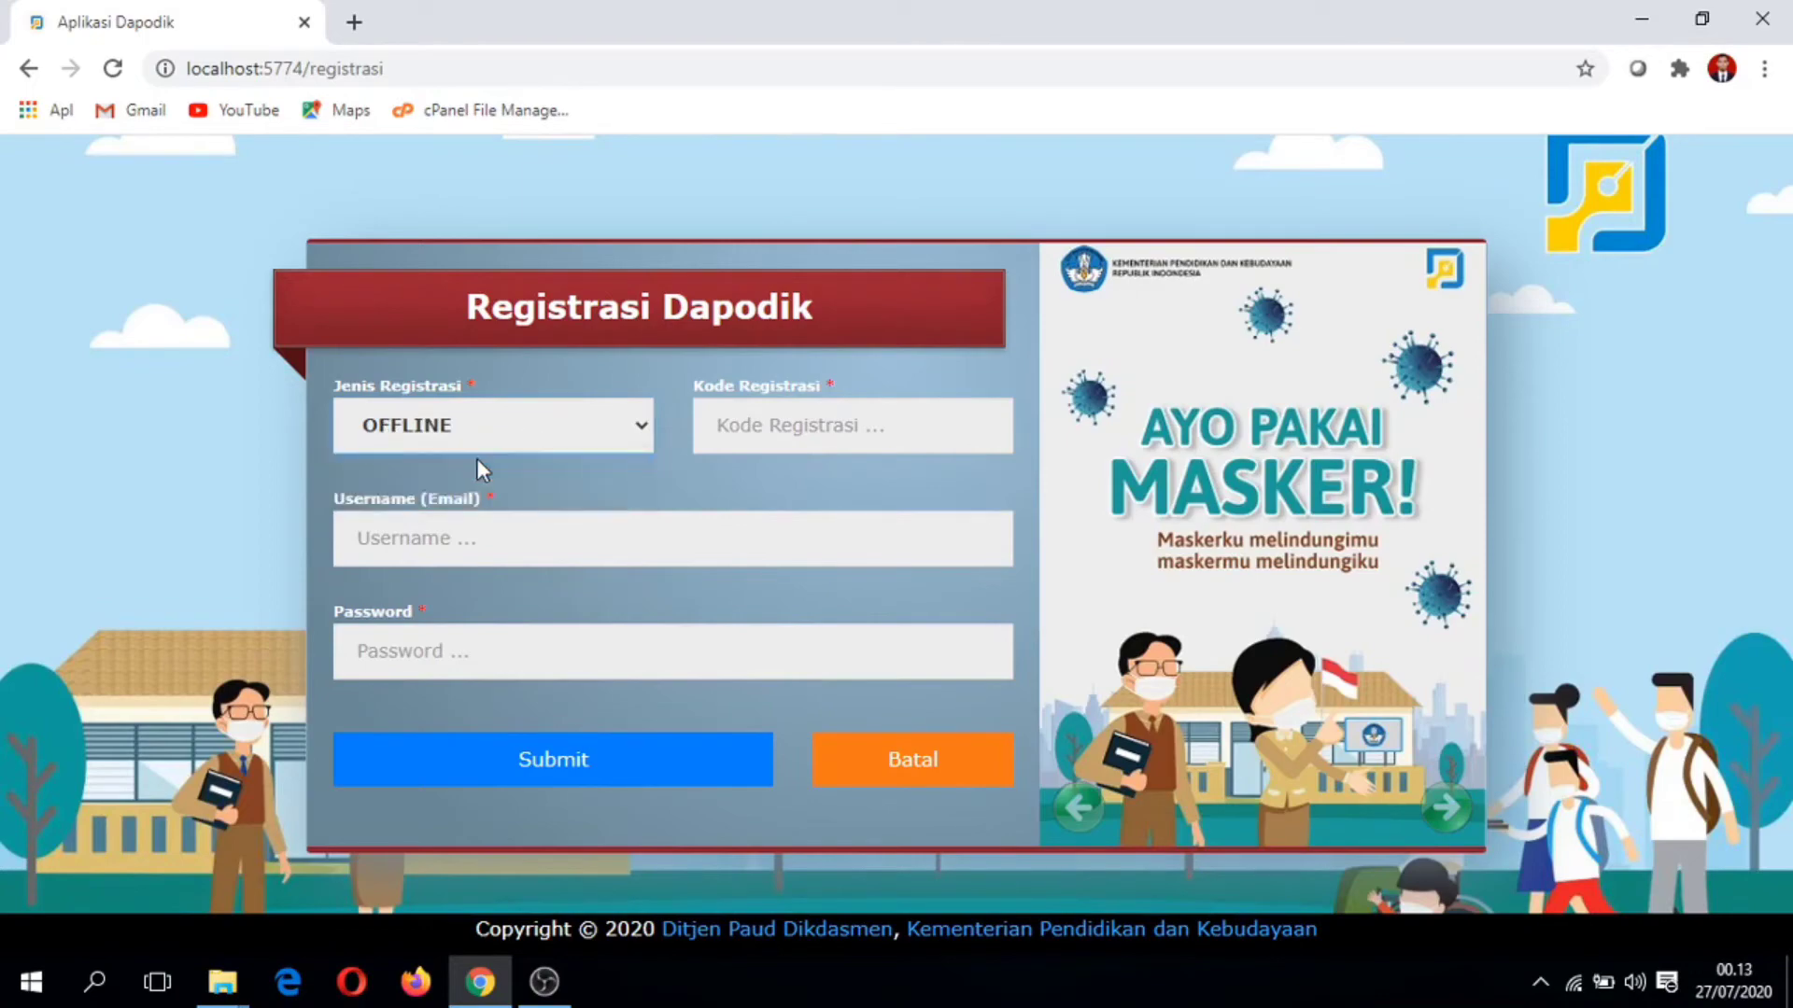
pyautogui.click(1641, 18)
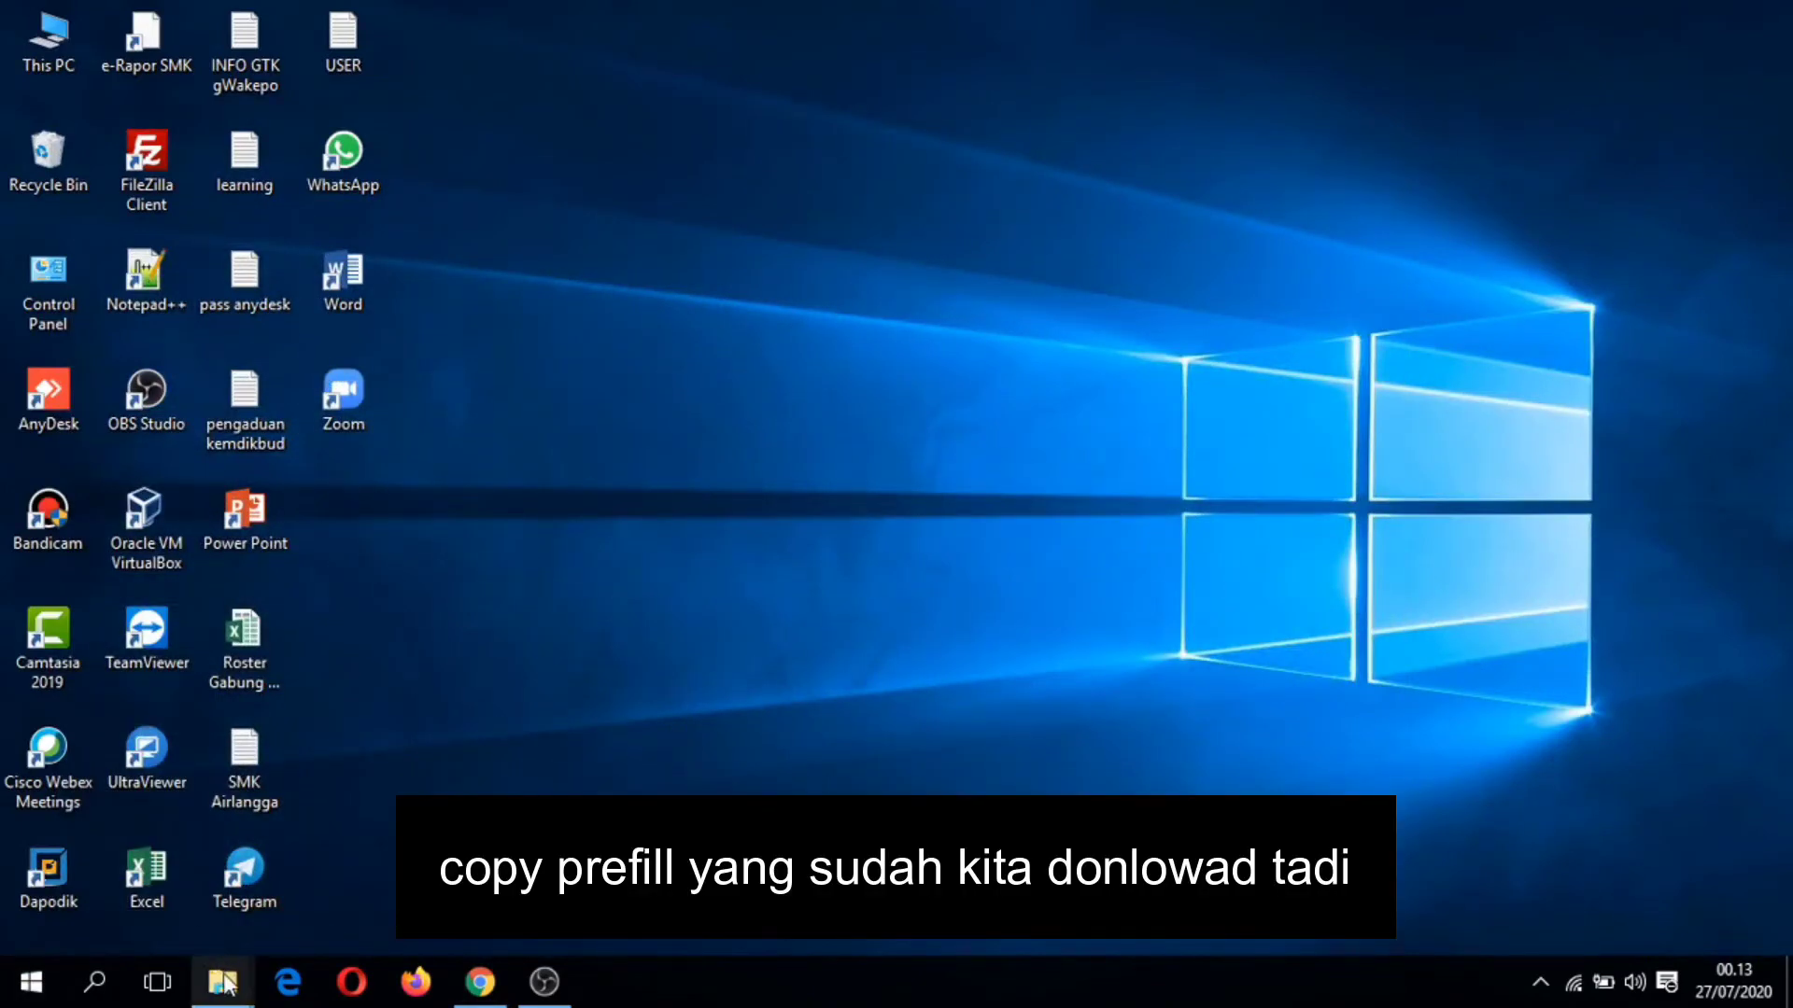
# Step: Copy the downloaded prefill file from E:\Dapodik
pyautogui.moveTo(222, 971)
pyautogui.click(406, 864)
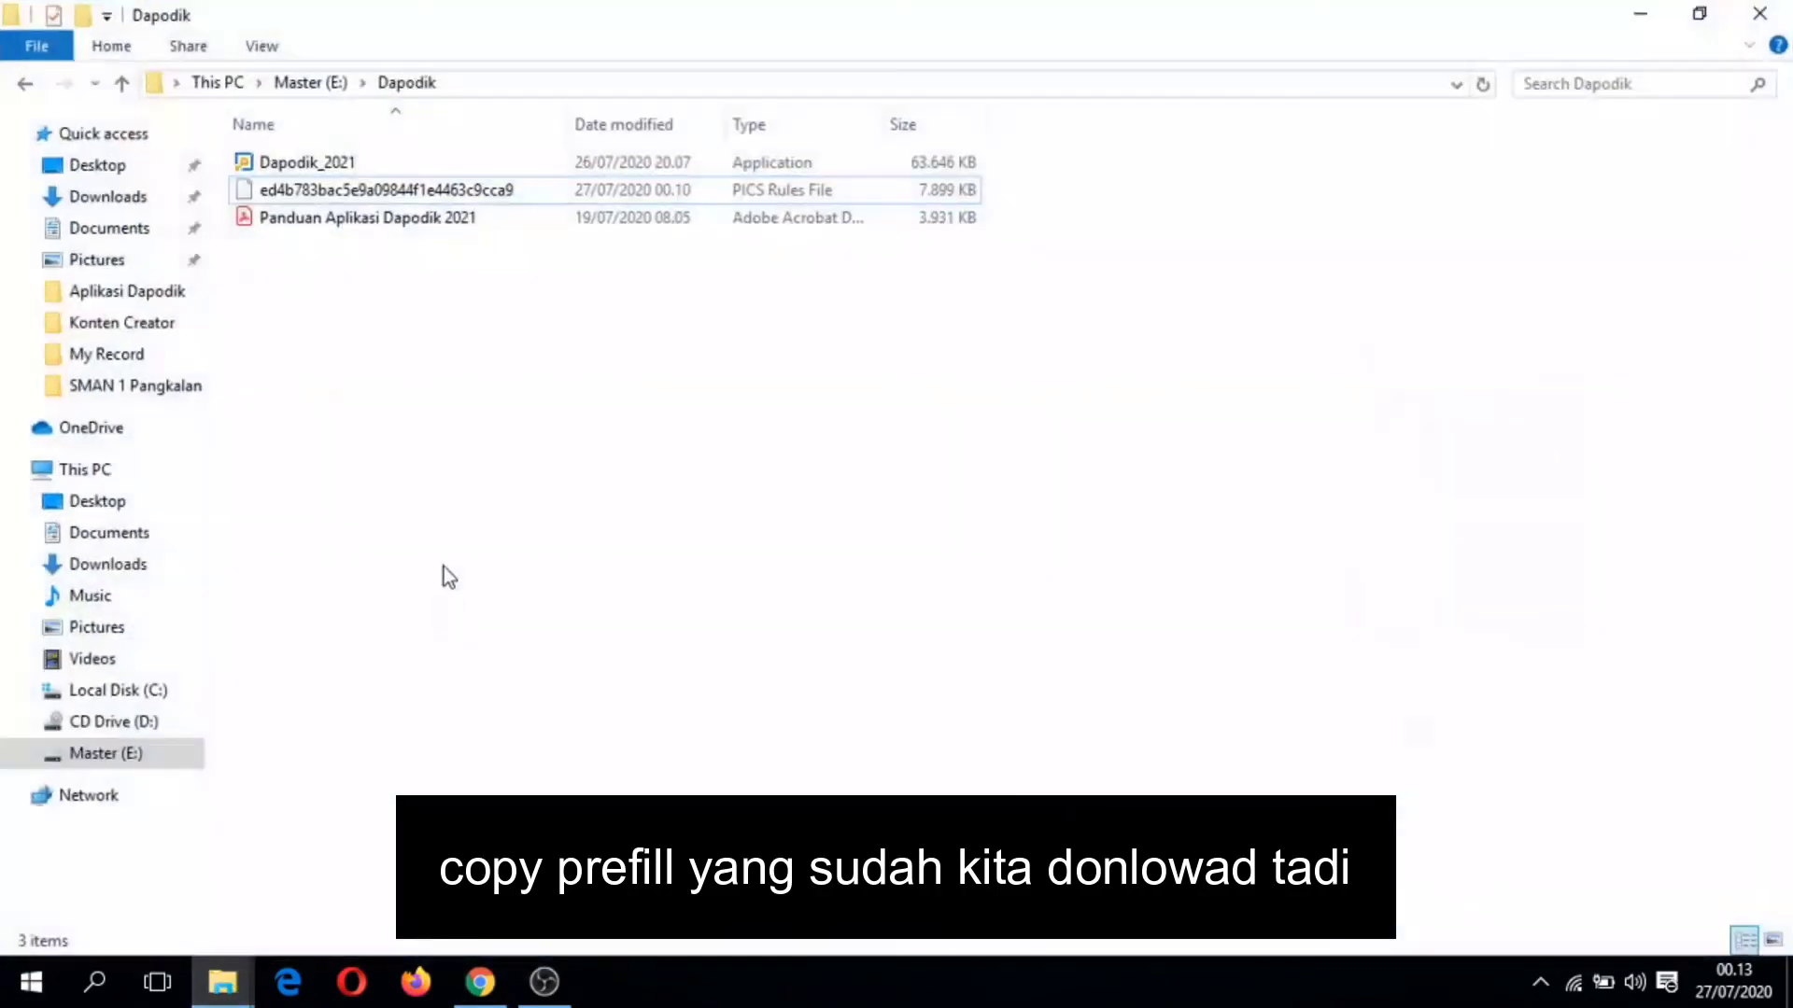
pyautogui.click(411, 192)
pyautogui.rightClick(410, 192)
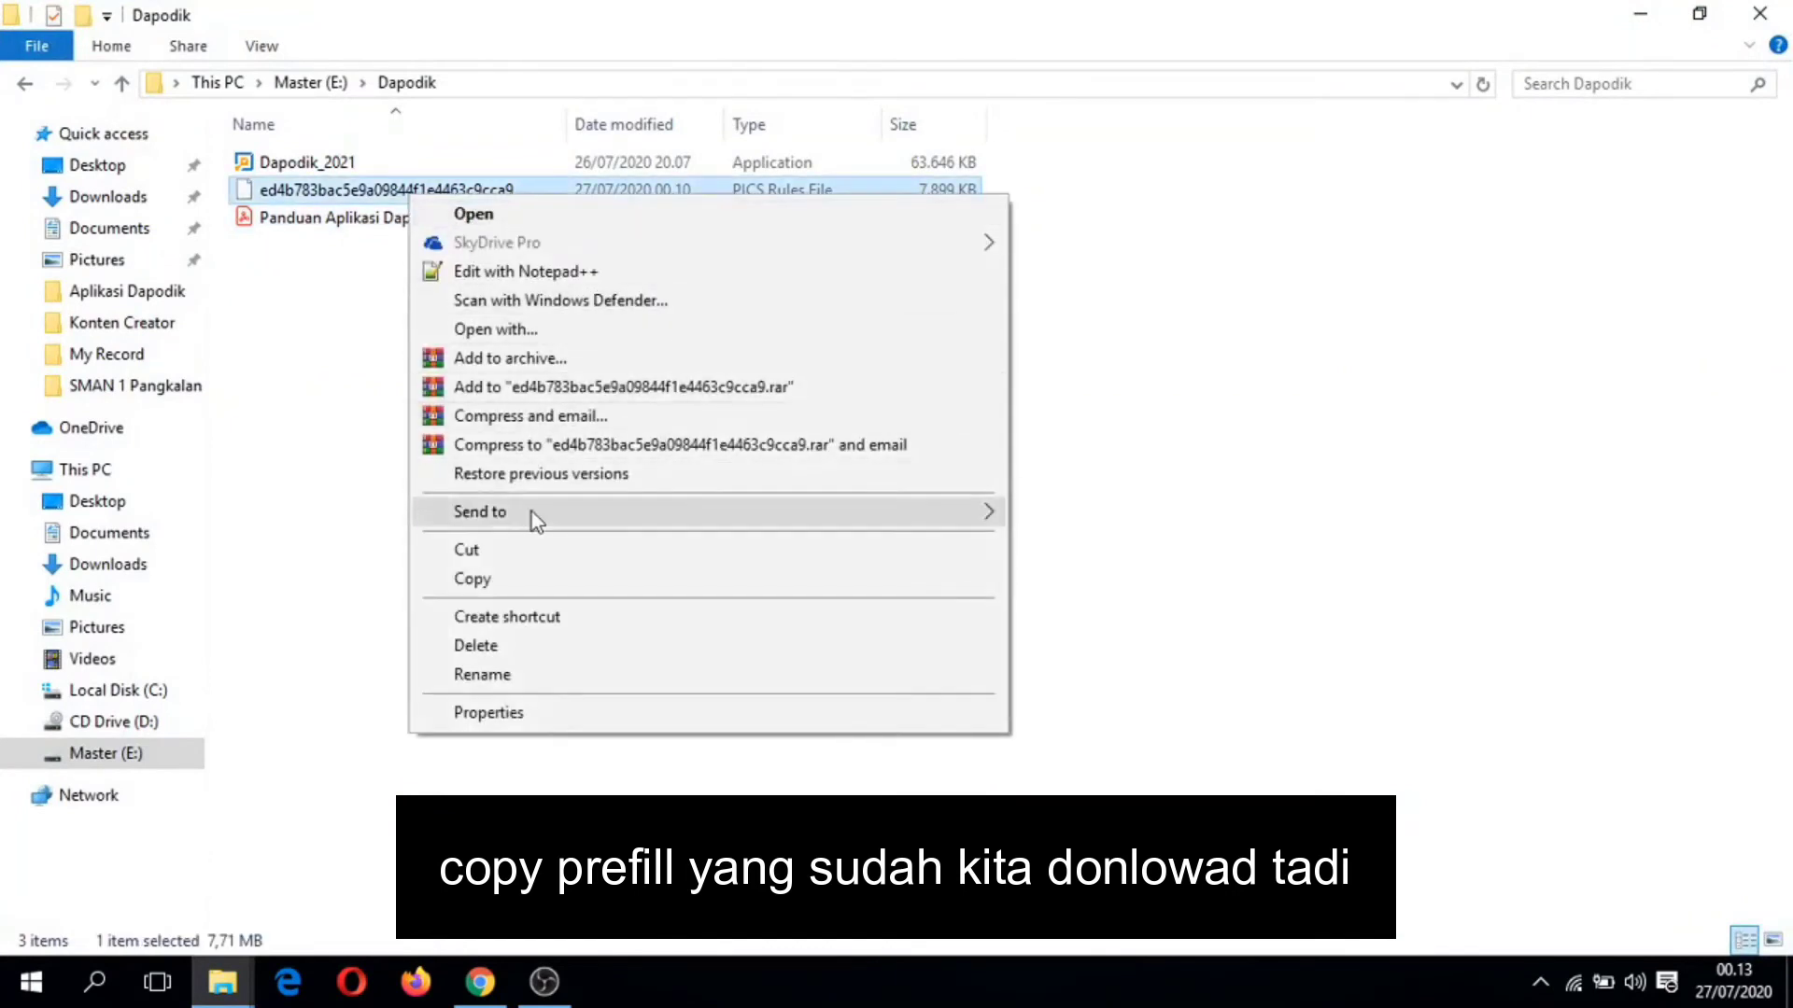
pyautogui.click(484, 578)
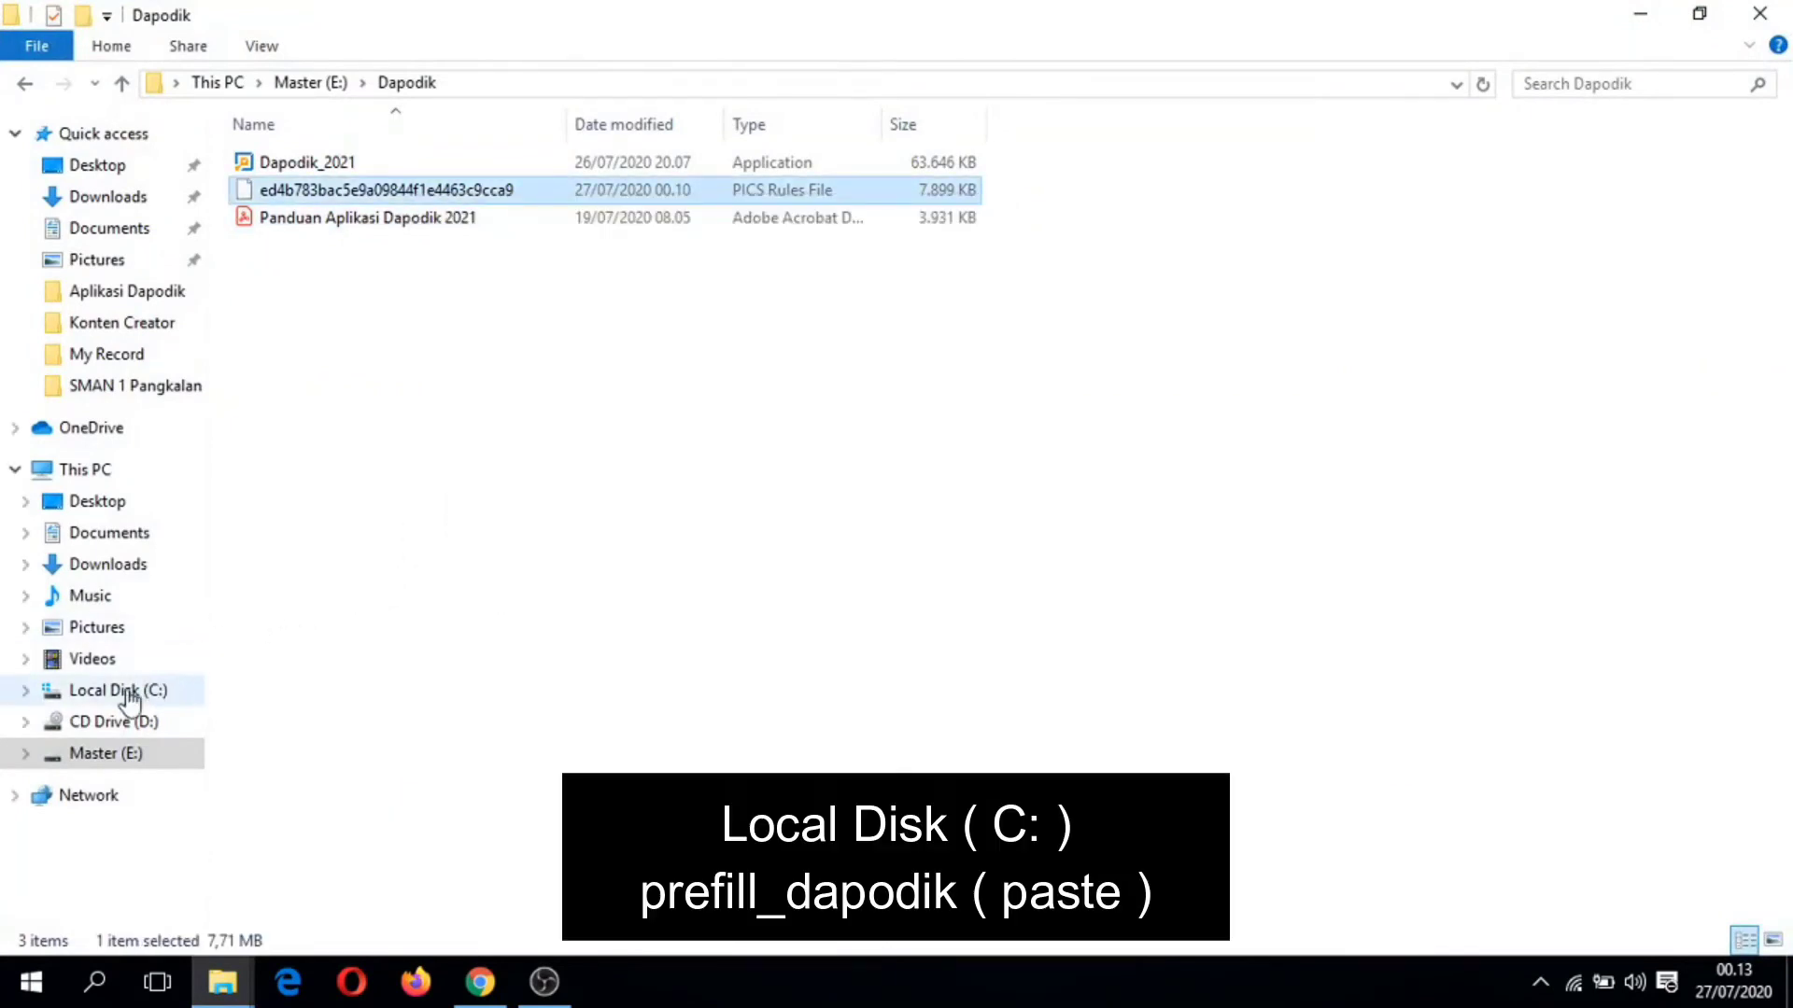
# Step: Paste the prefill file into C:\prefill_dapodik and return to the registration page
pyautogui.click(123, 693)
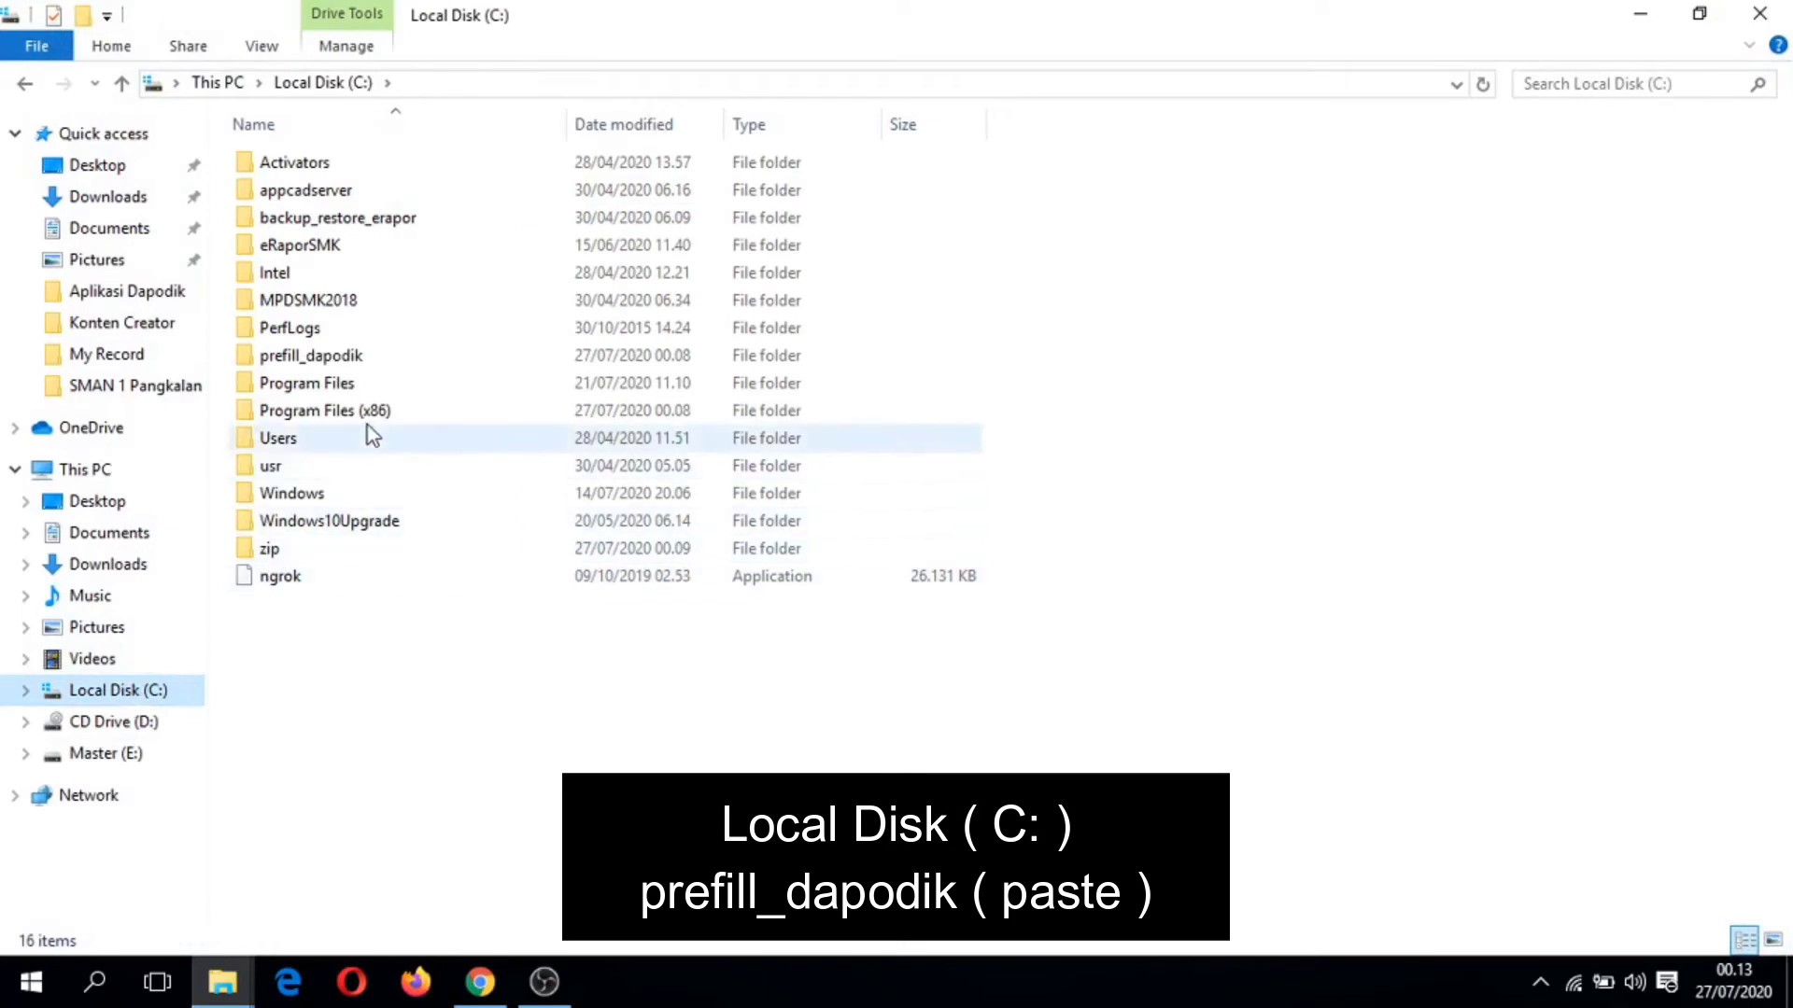
pyautogui.click(357, 364)
pyautogui.doubleClick(358, 364)
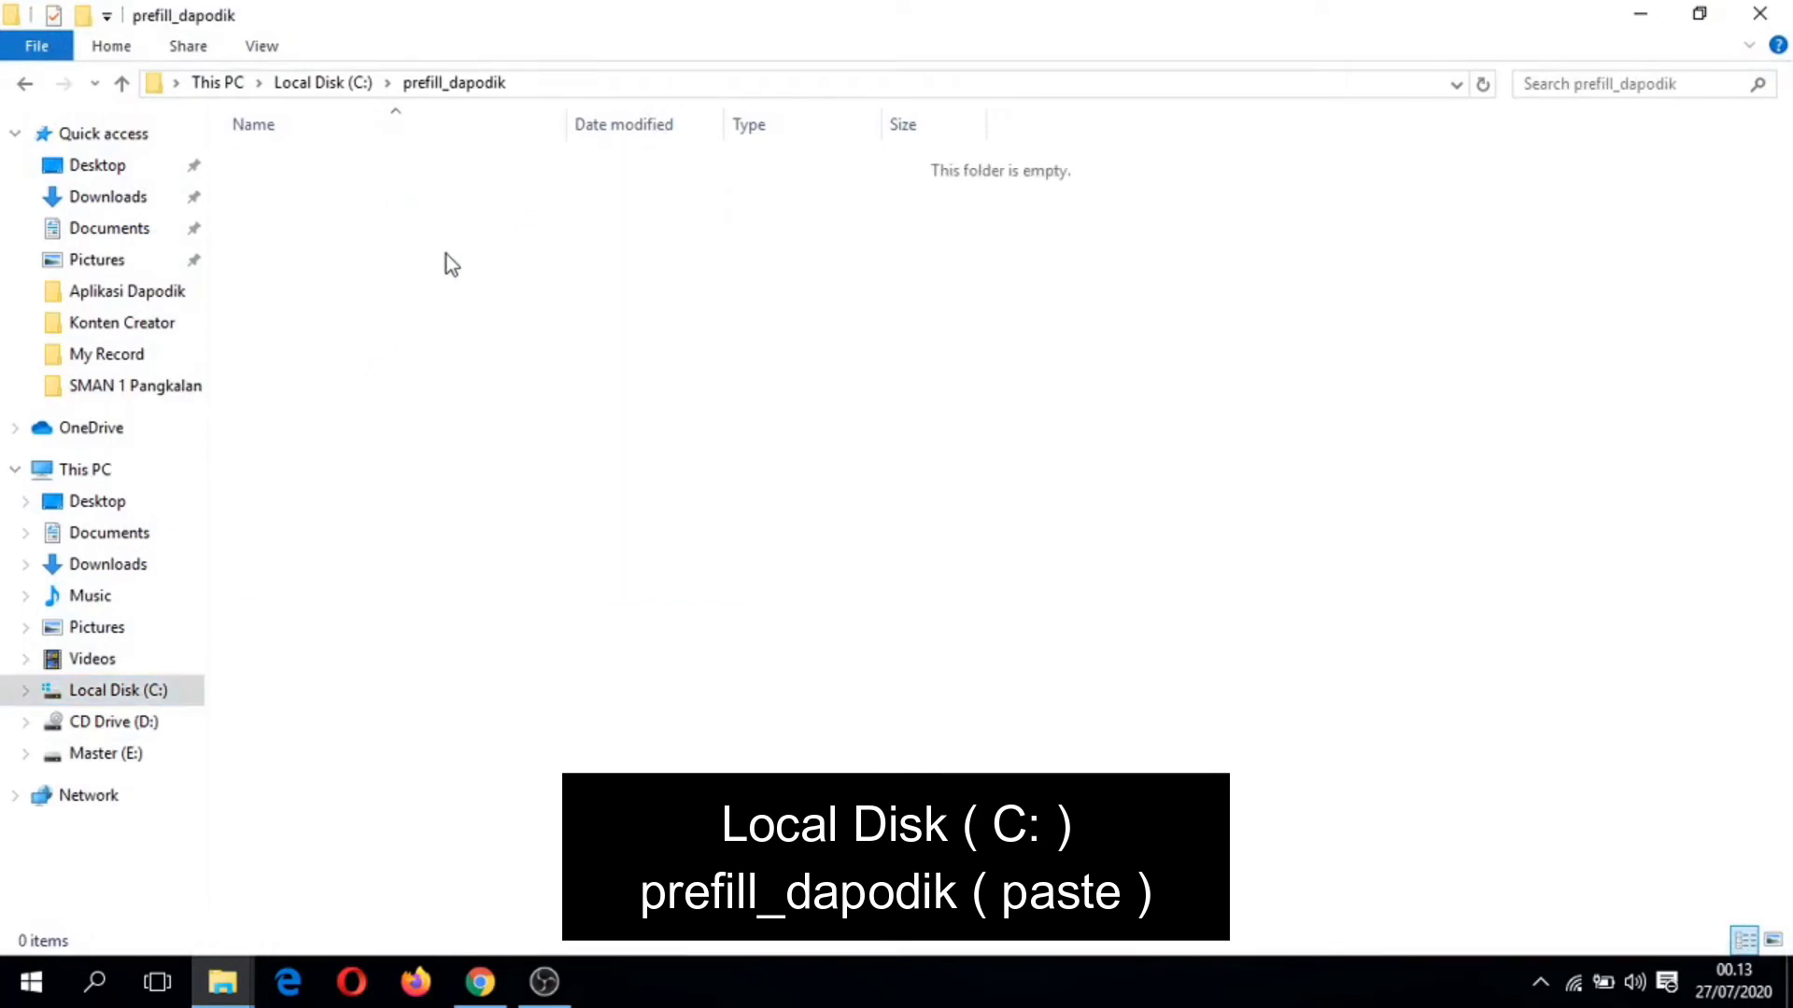
pyautogui.rightClick(445, 254)
pyautogui.click(516, 436)
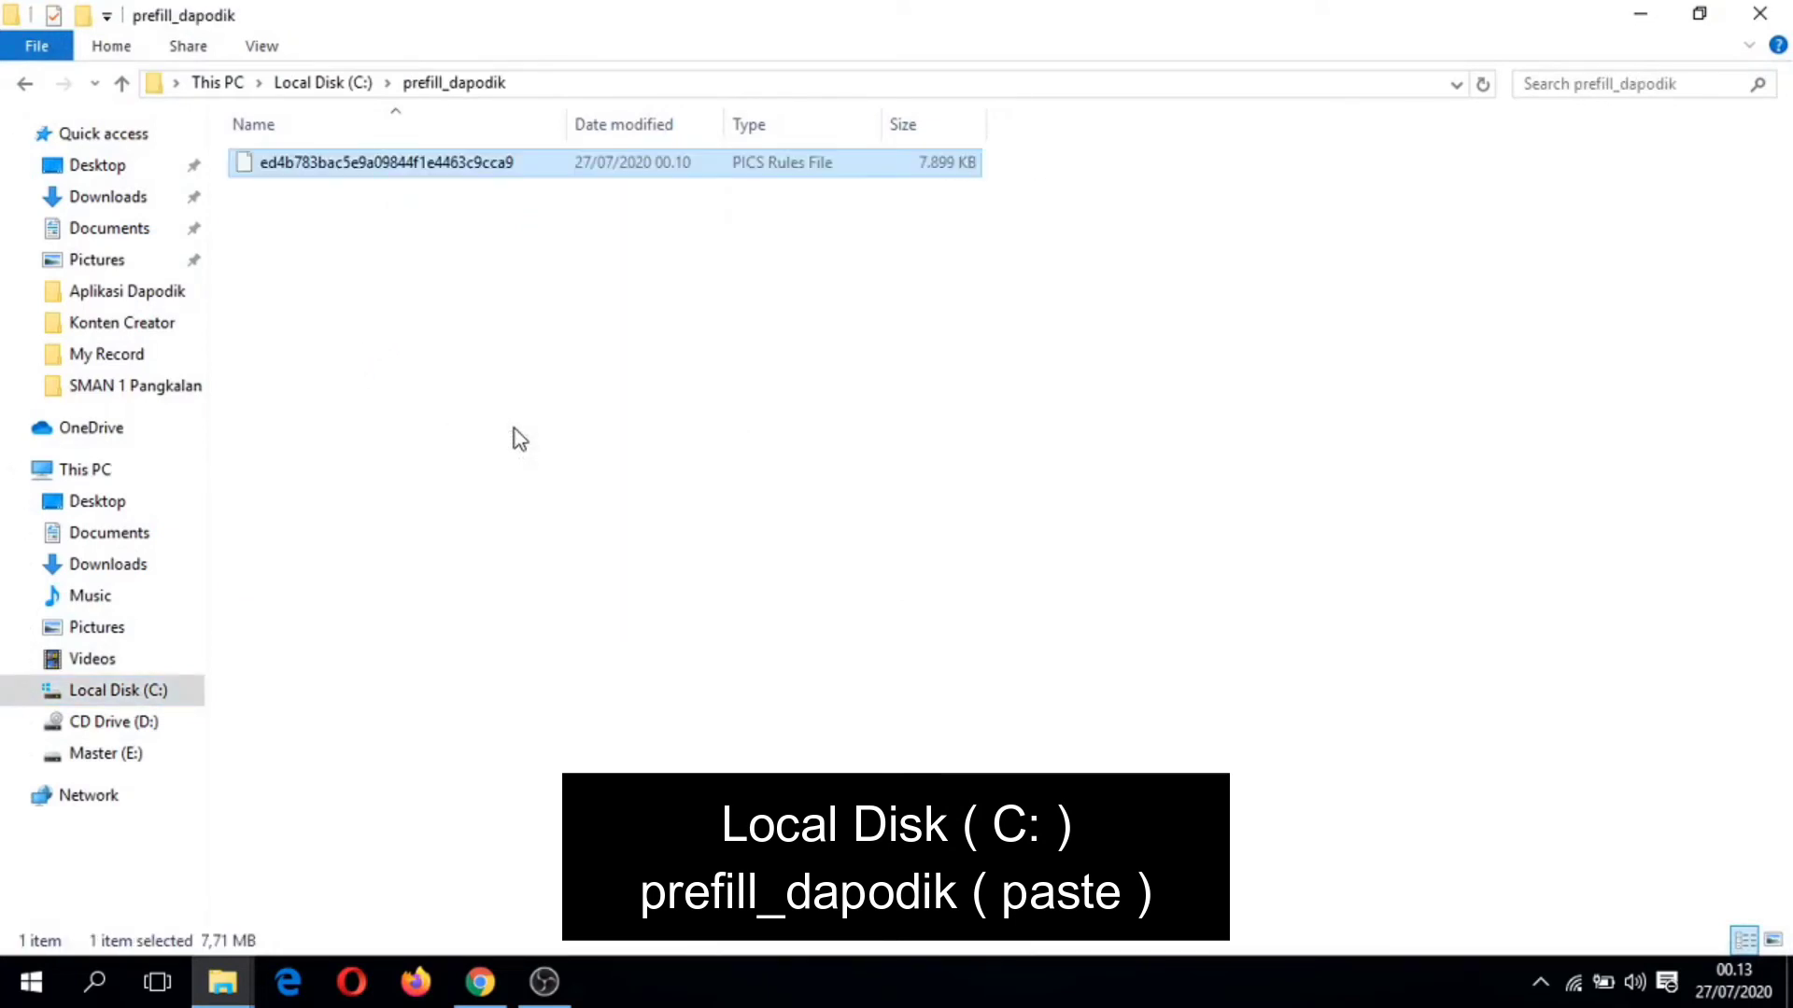
pyautogui.click(1760, 13)
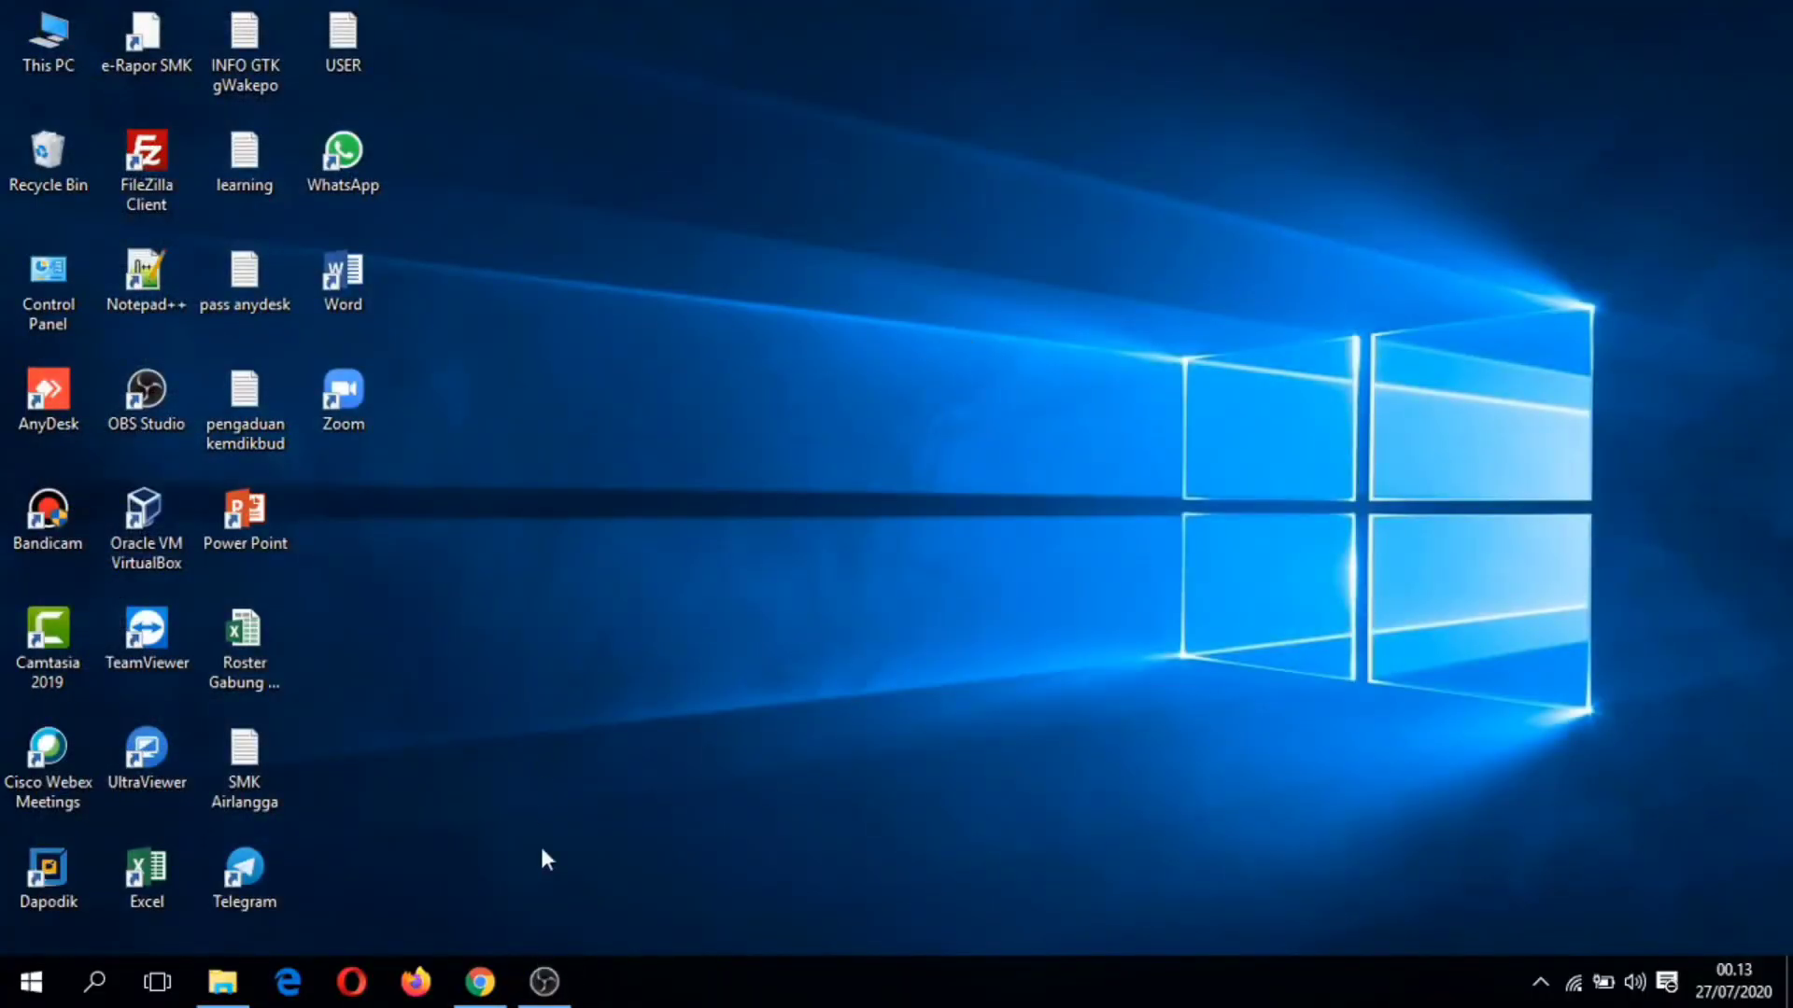
pyautogui.click(480, 981)
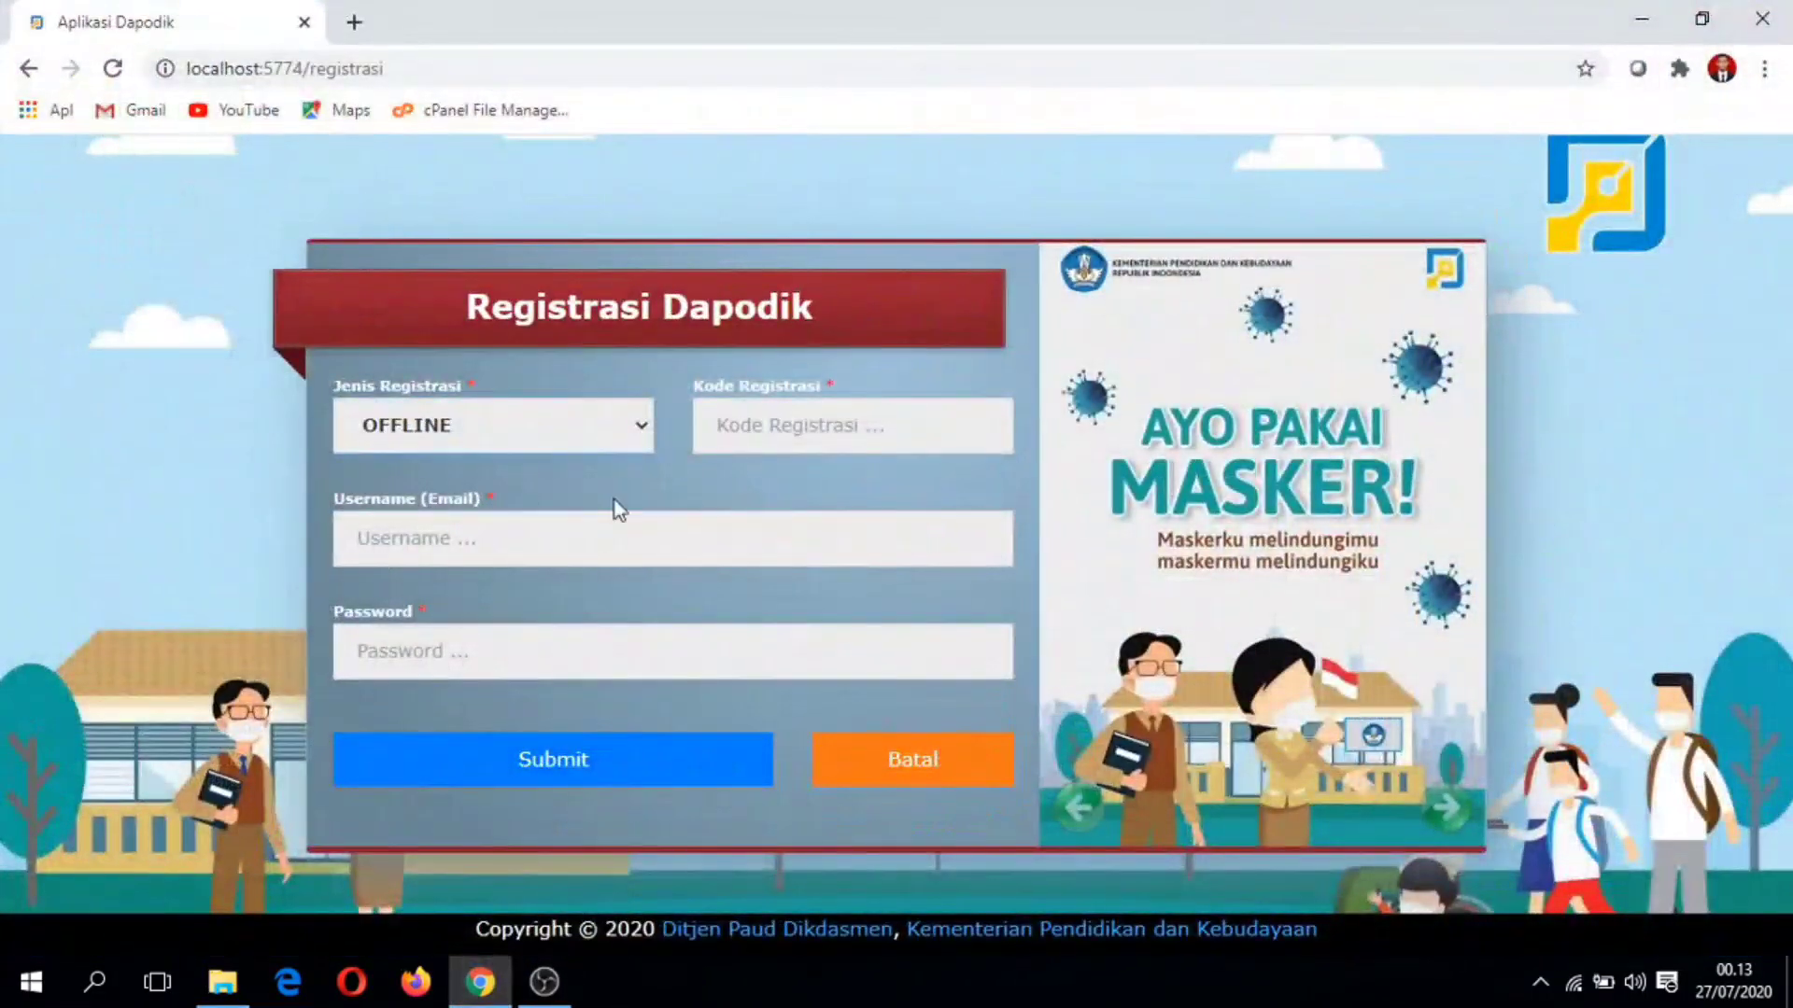
# Step: Enter the school's account e-mail as Username and its password in the registration form
pyautogui.click(519, 542)
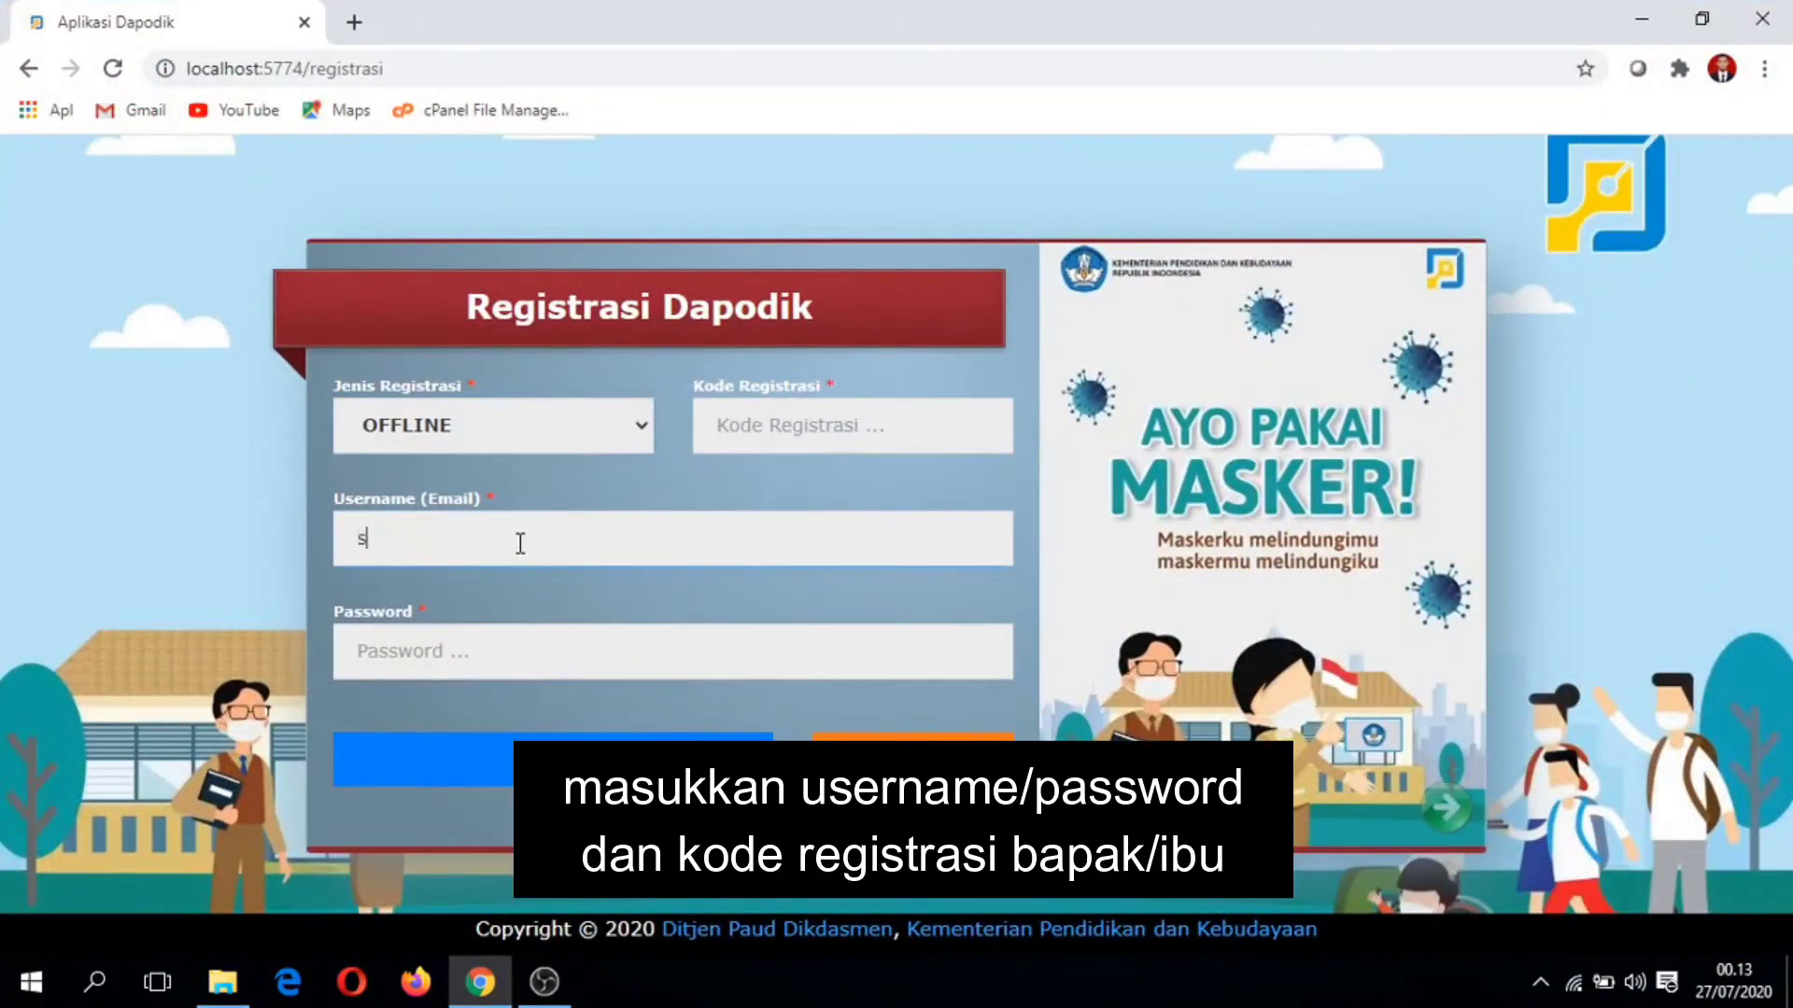
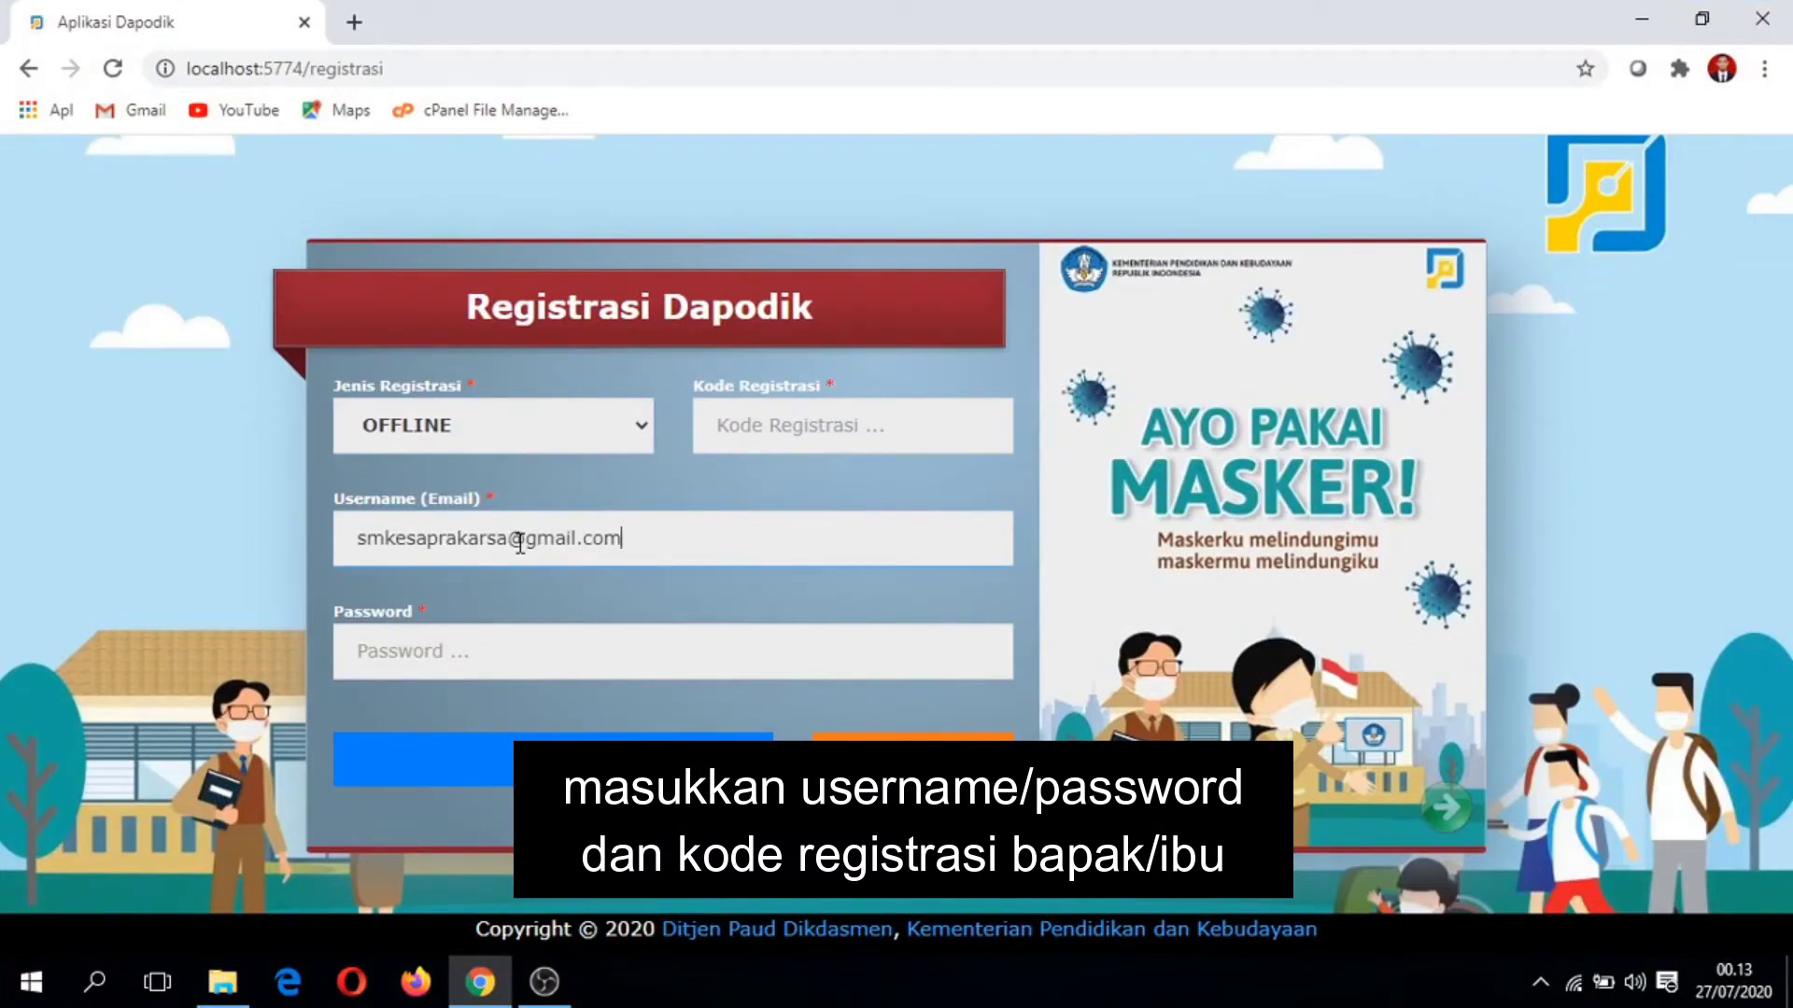
pyautogui.press('Tab')
pyautogui.write('**********')
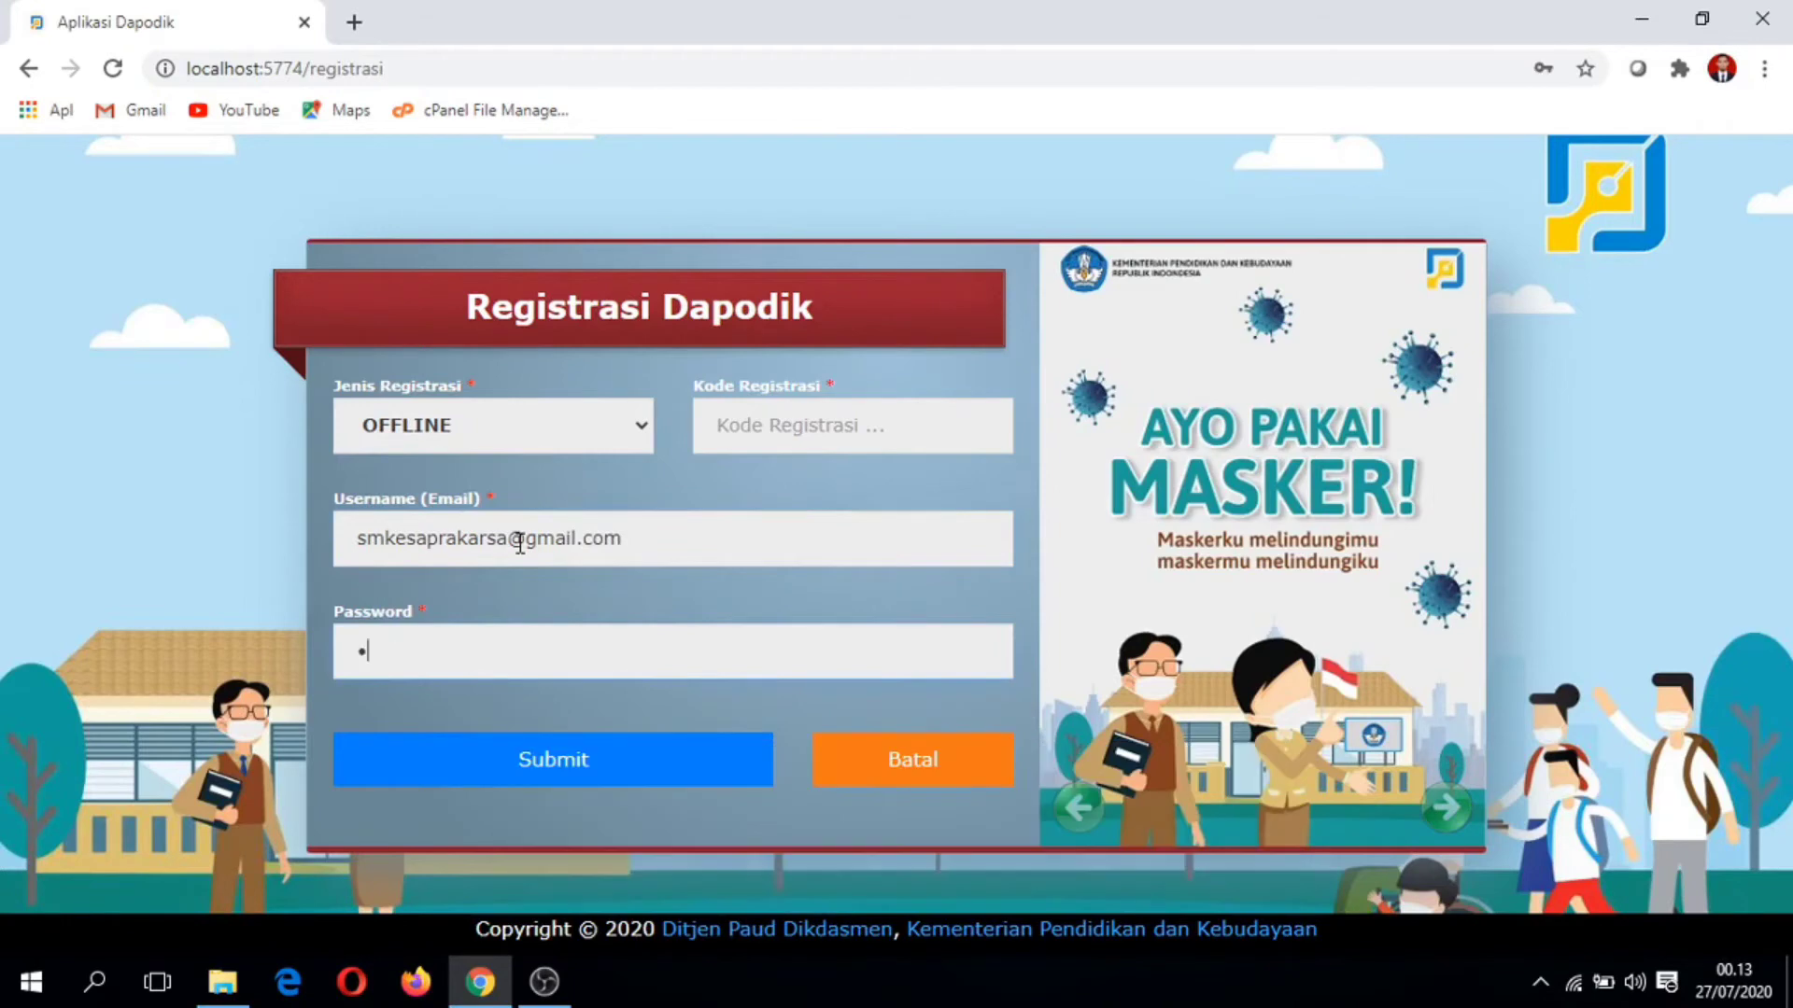
pyautogui.write('*******')
pyautogui.click(826, 426)
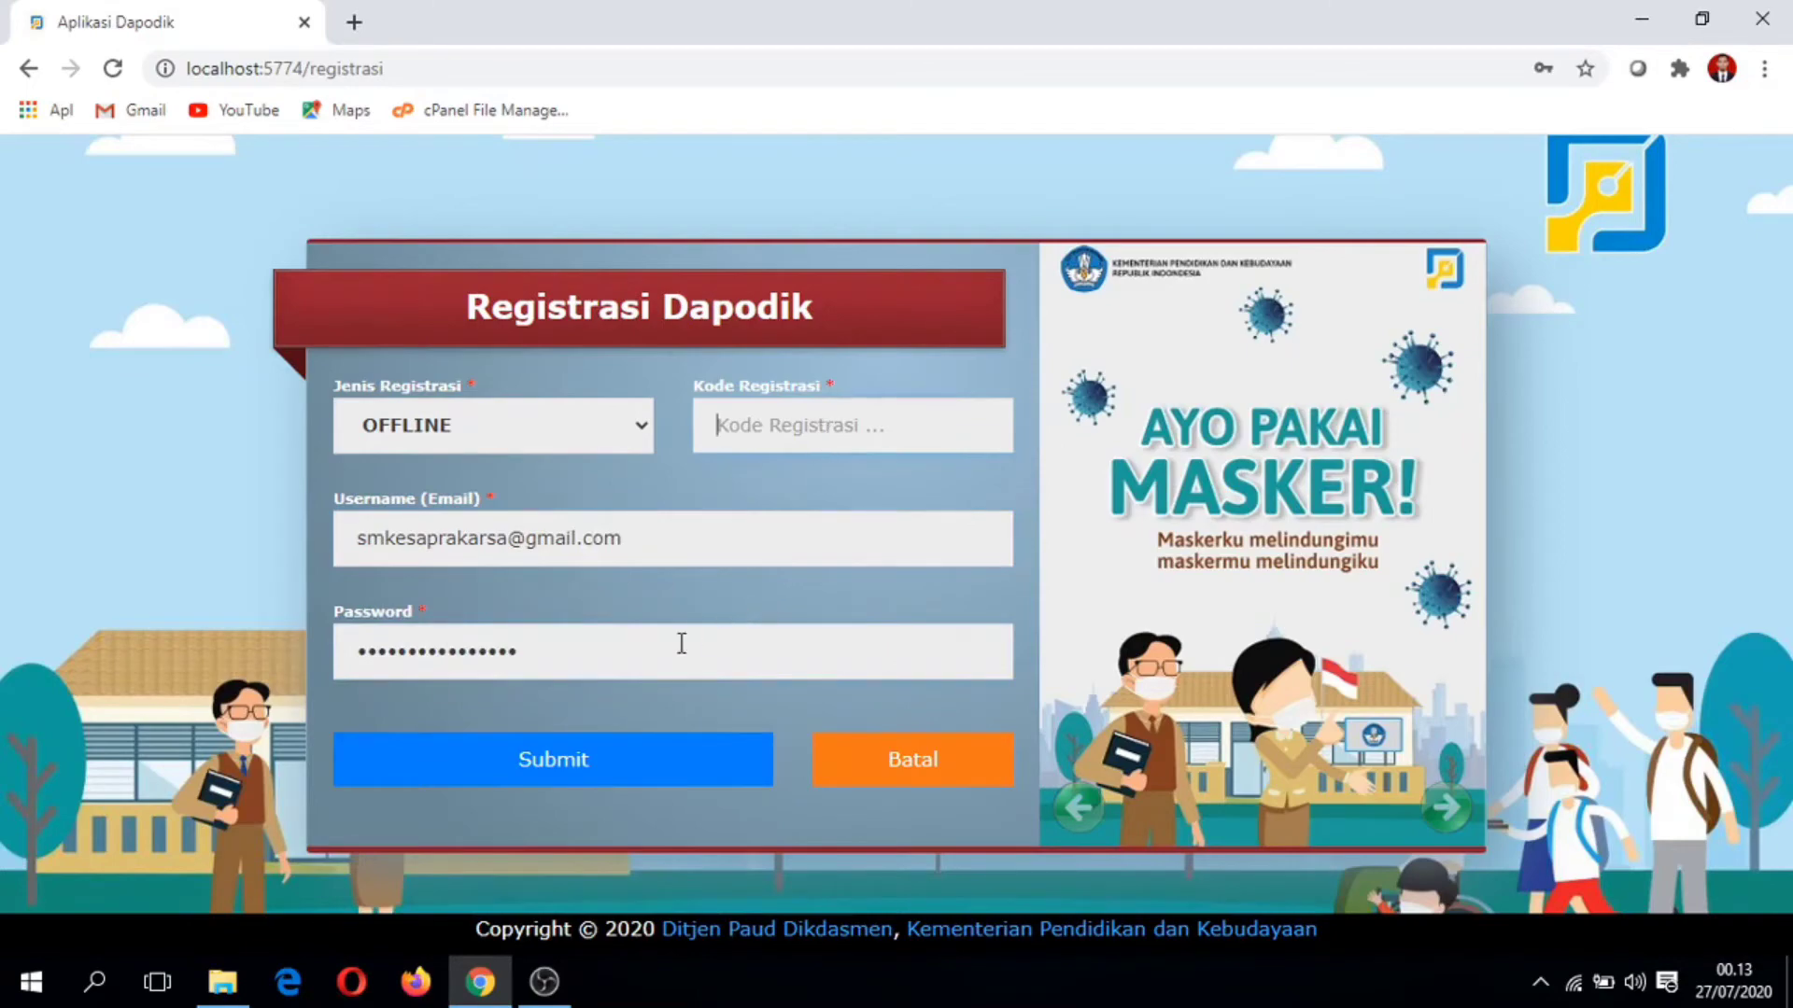
# Step: Open a fresh File Explorer window to find the registration code
pyautogui.click(222, 981)
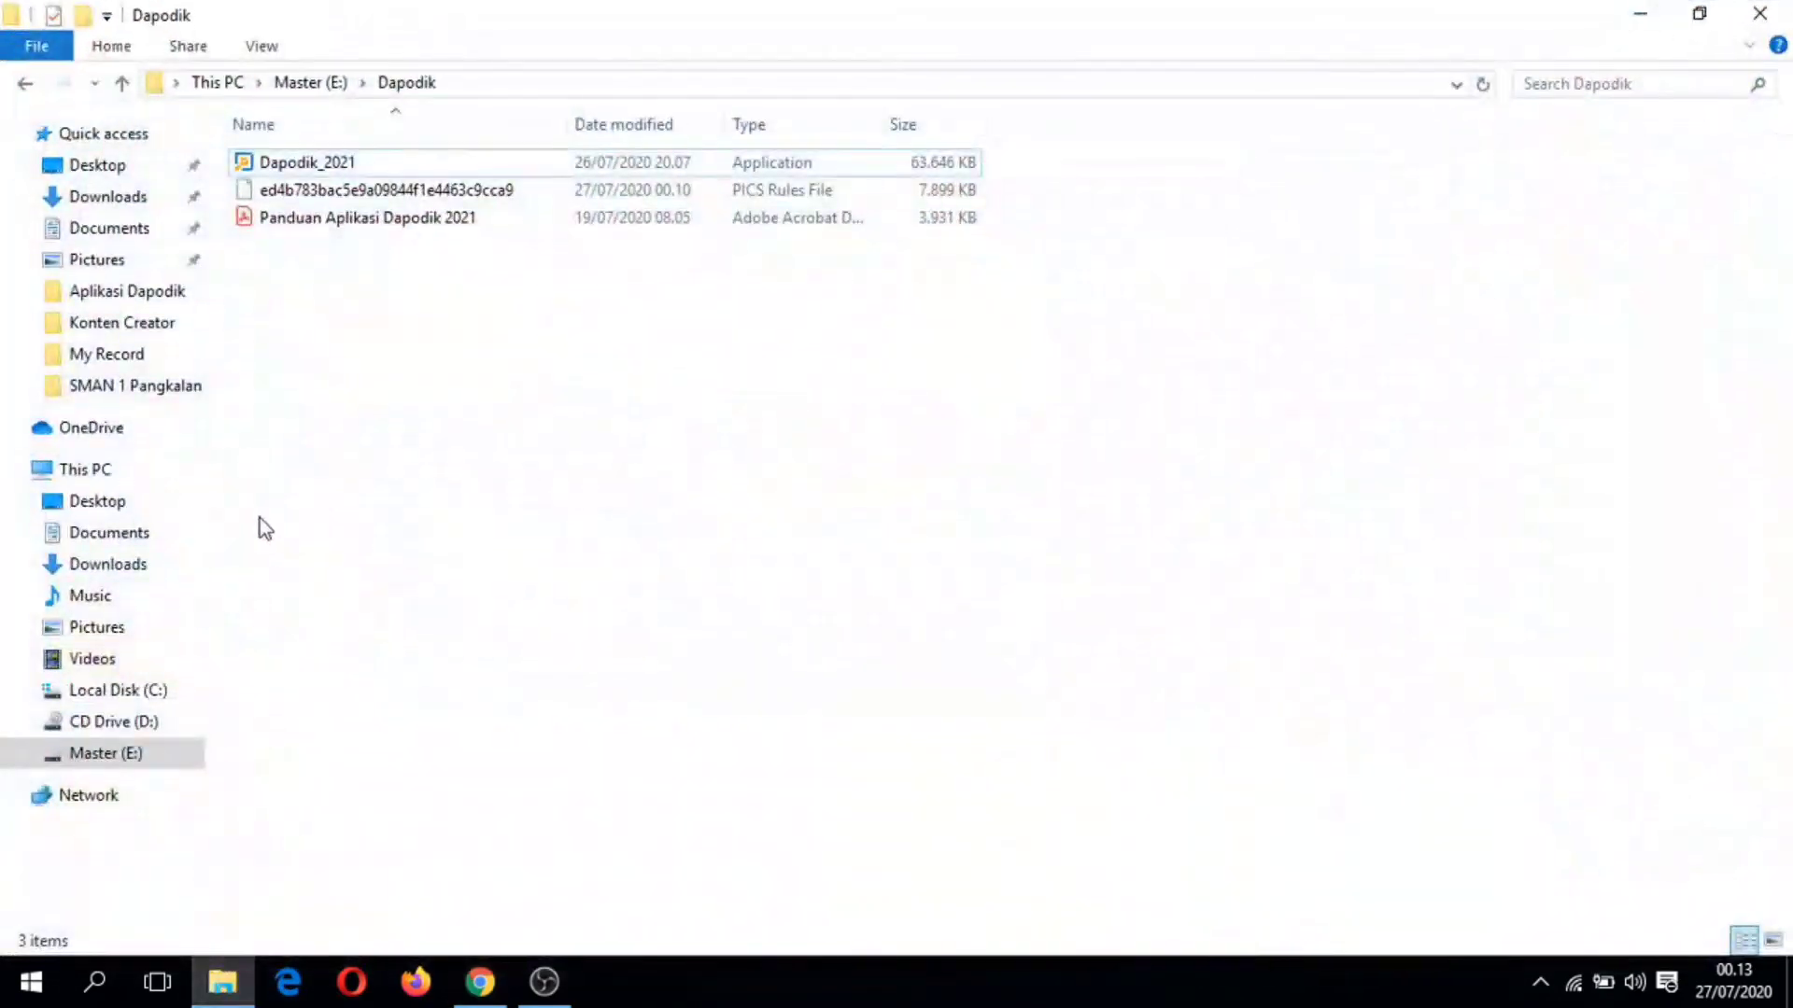
pyautogui.click(1758, 13)
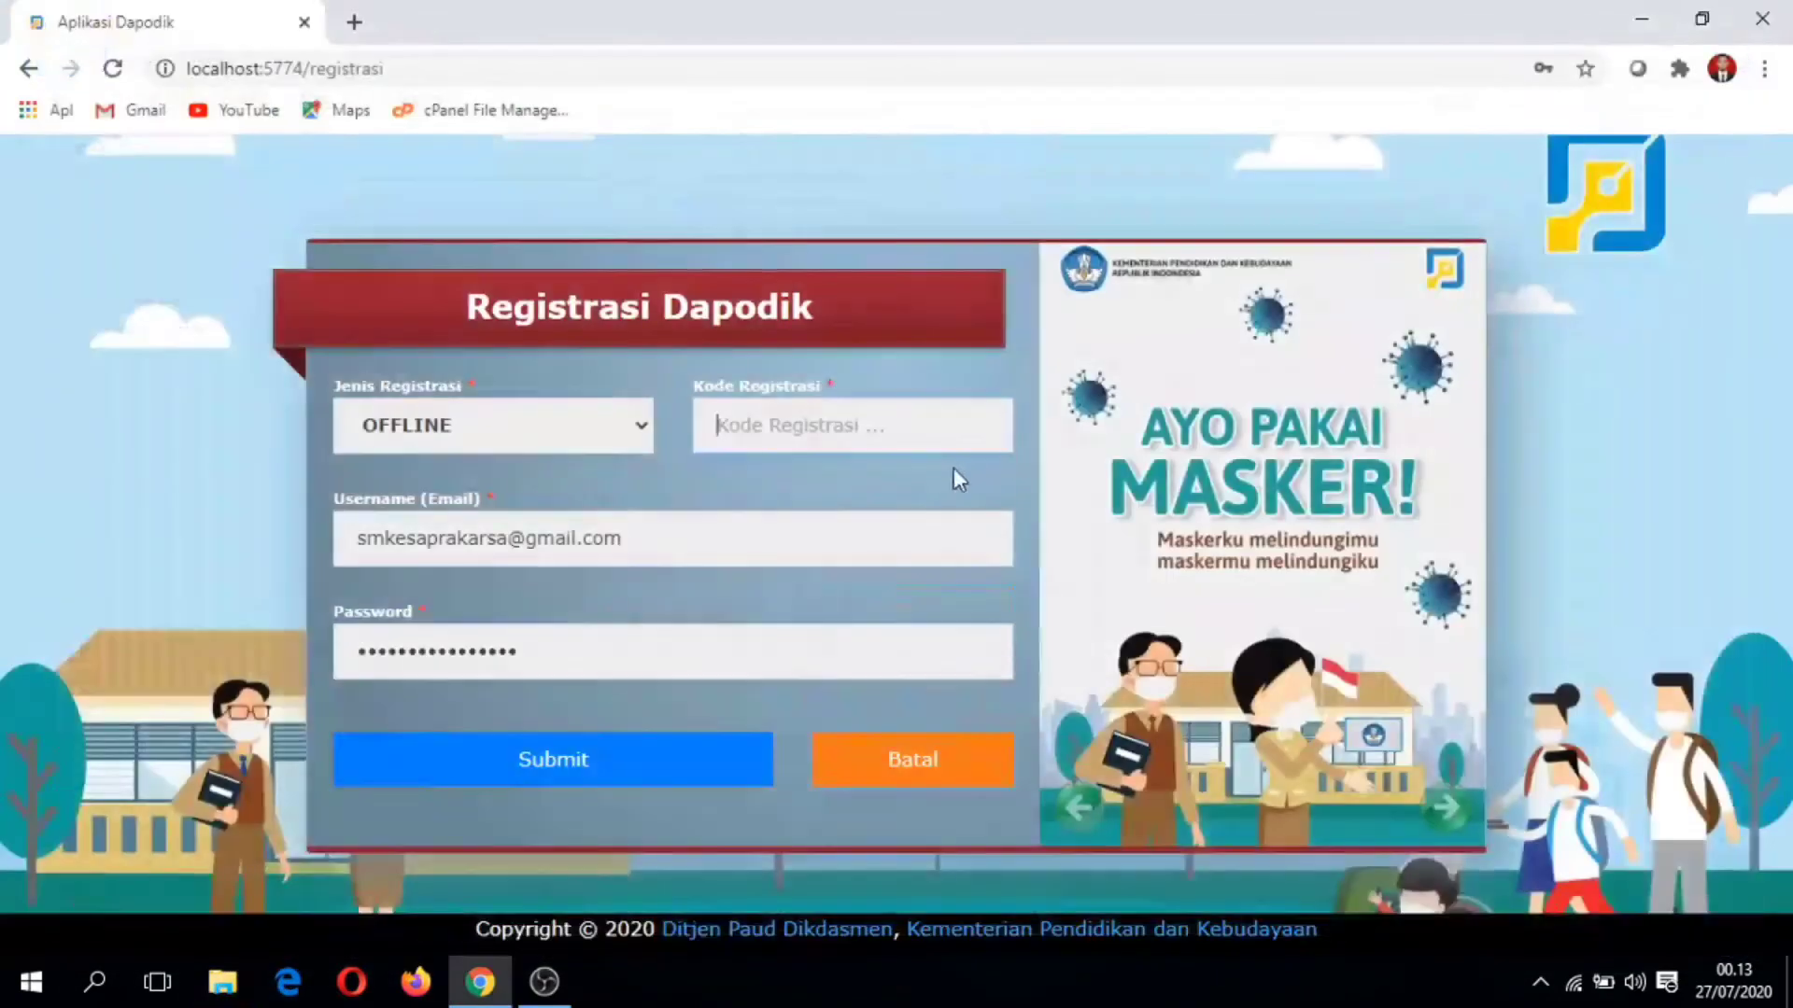
pyautogui.press('super+e')
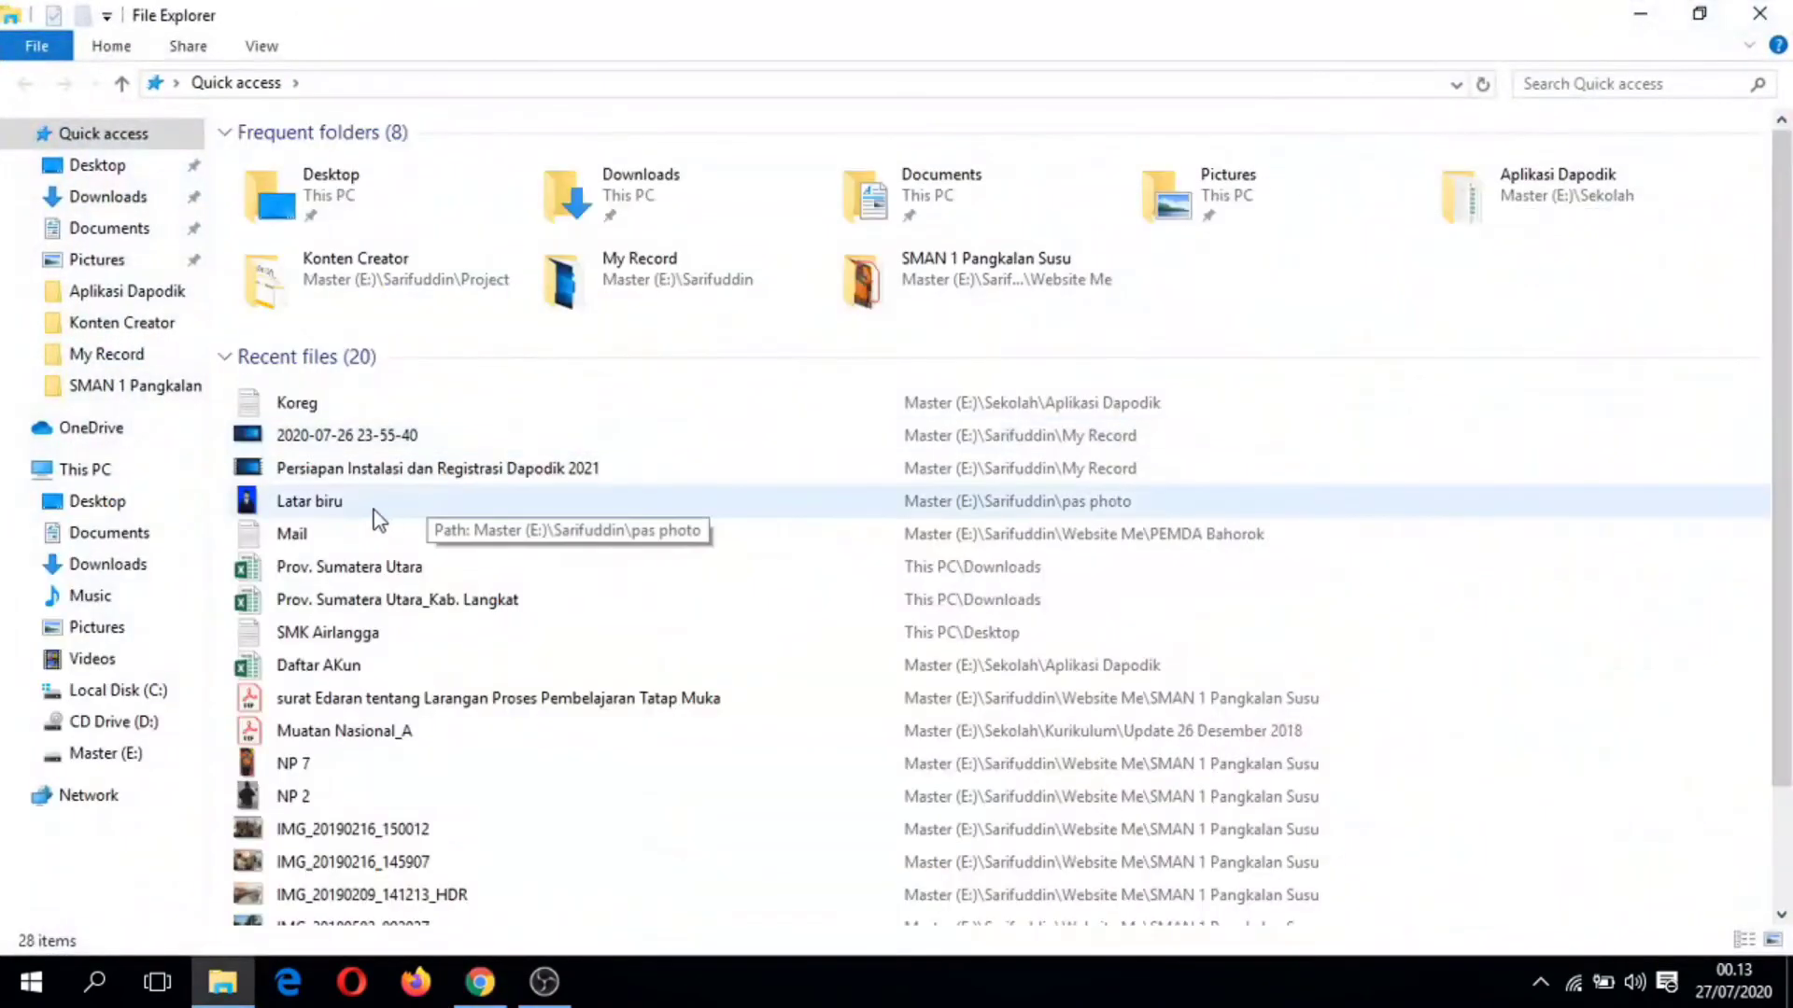
# Step: Copy the registration code from the Koreg file into the Kode Registrasi field
pyautogui.doubleClick(362, 412)
pyautogui.hotkey('ctrl', 'a')
pyautogui.hotkey('ctrl', 'c')
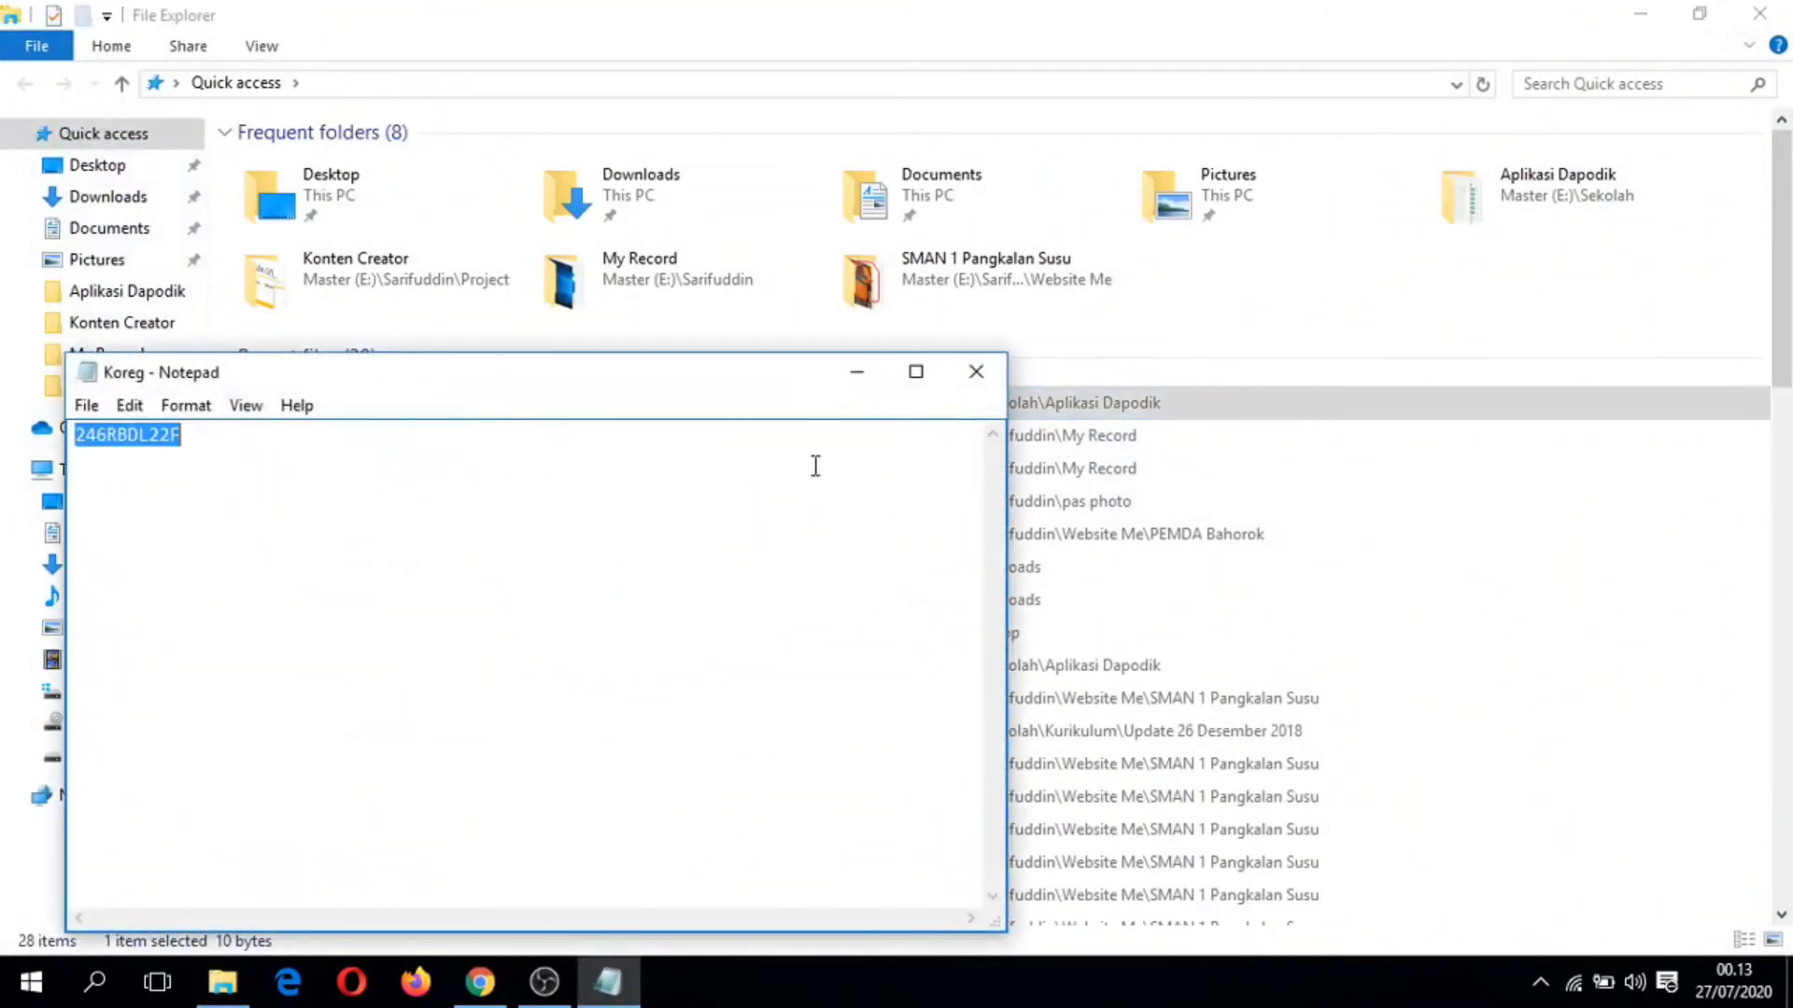
pyautogui.click(976, 372)
pyautogui.click(1759, 13)
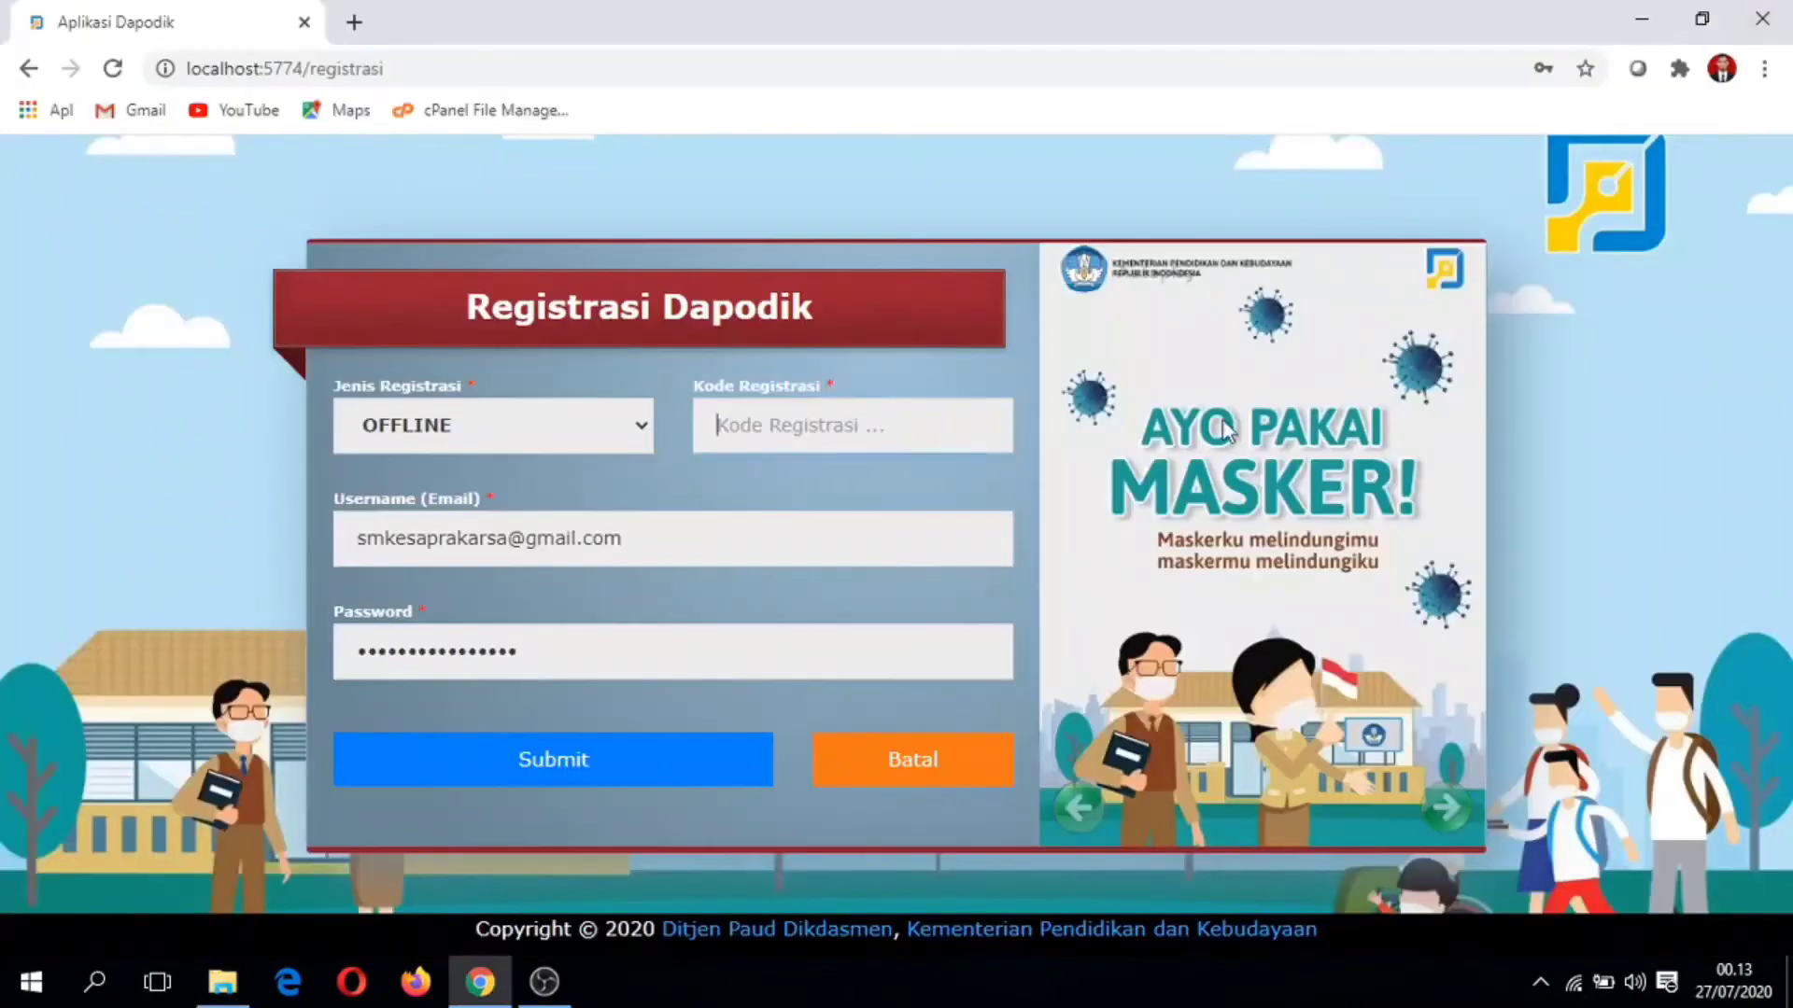
pyautogui.click(877, 424)
pyautogui.hotkey('ctrl', 'v')
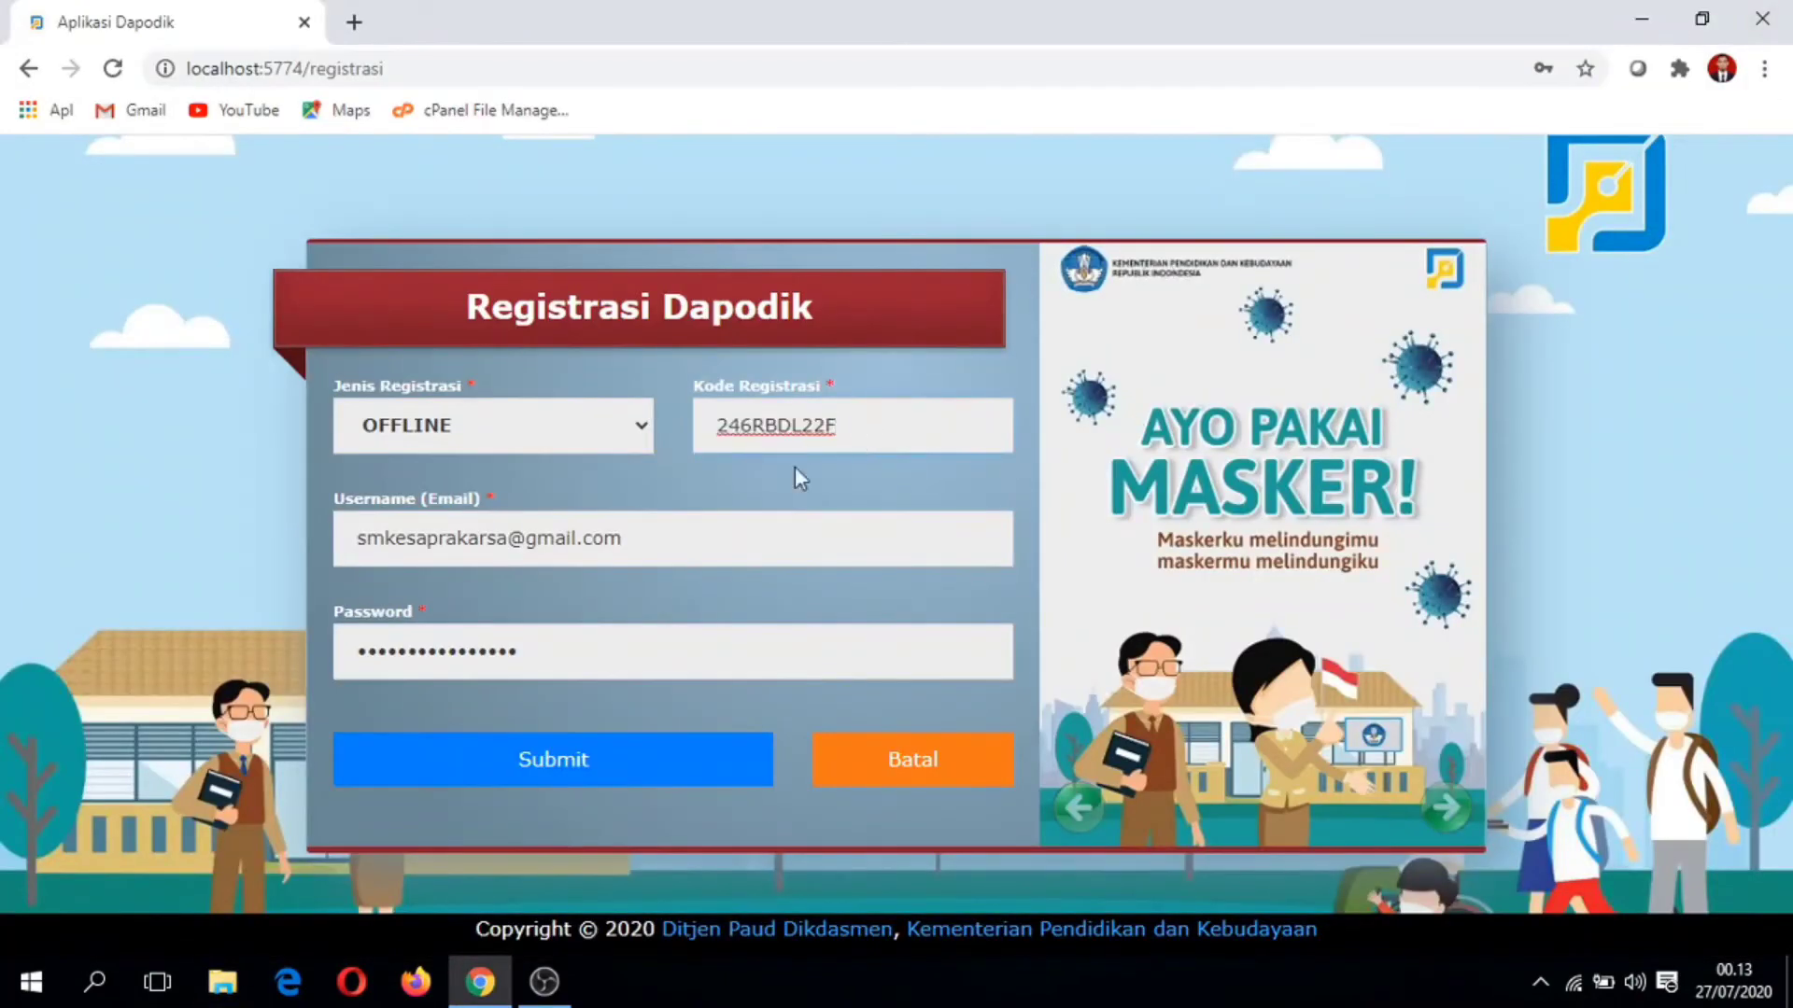
pyautogui.click(583, 758)
# Step: Disconnect the computer from the Home Based Wi-Fi network
pyautogui.click(1578, 984)
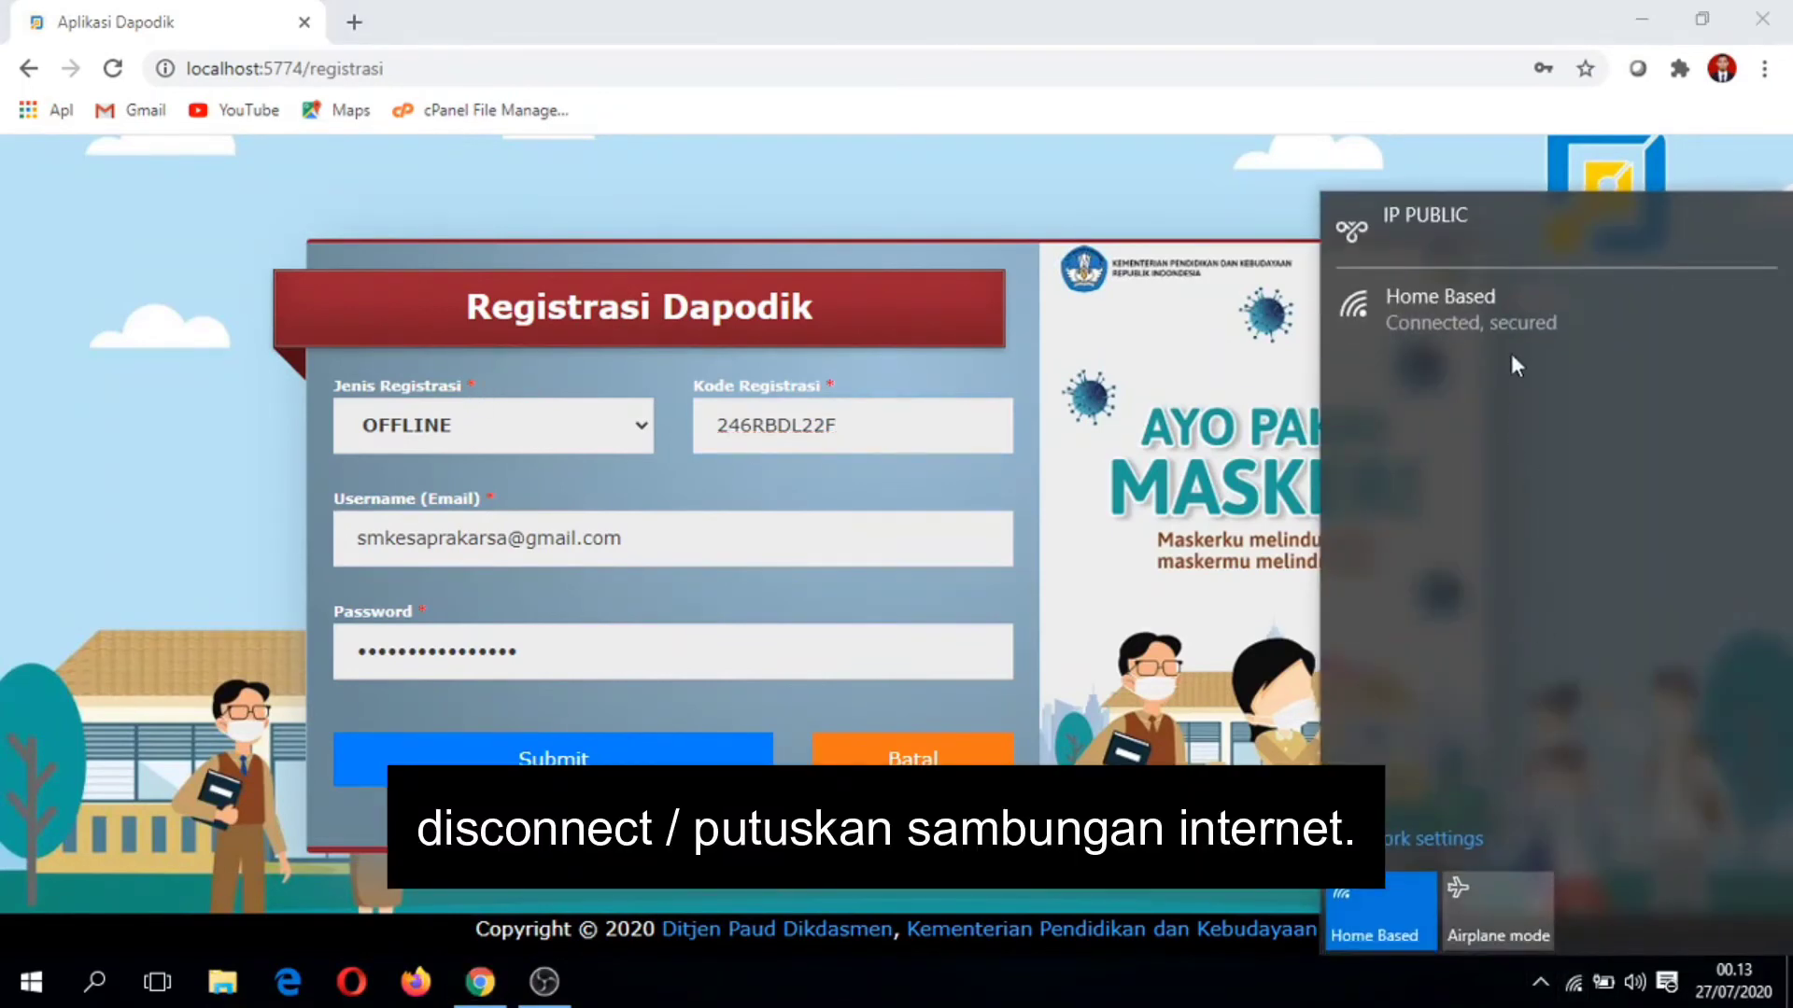
pyautogui.click(1509, 293)
pyautogui.click(1638, 366)
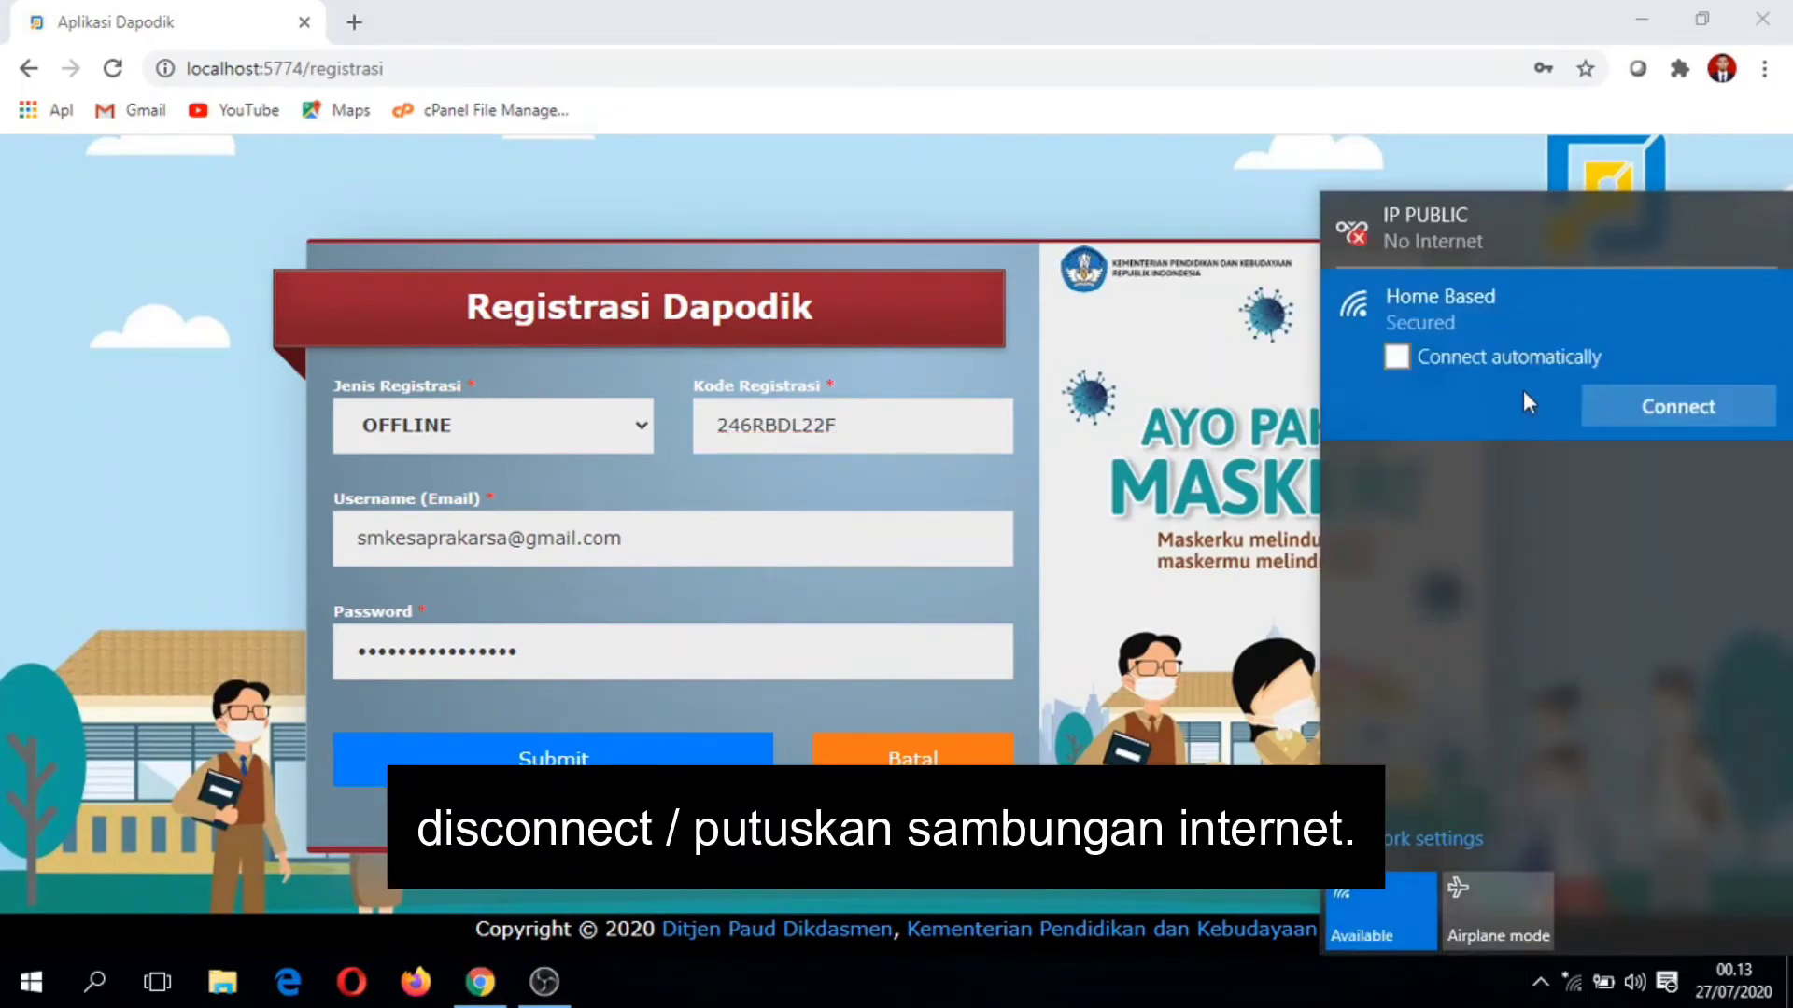
pyautogui.click(904, 213)
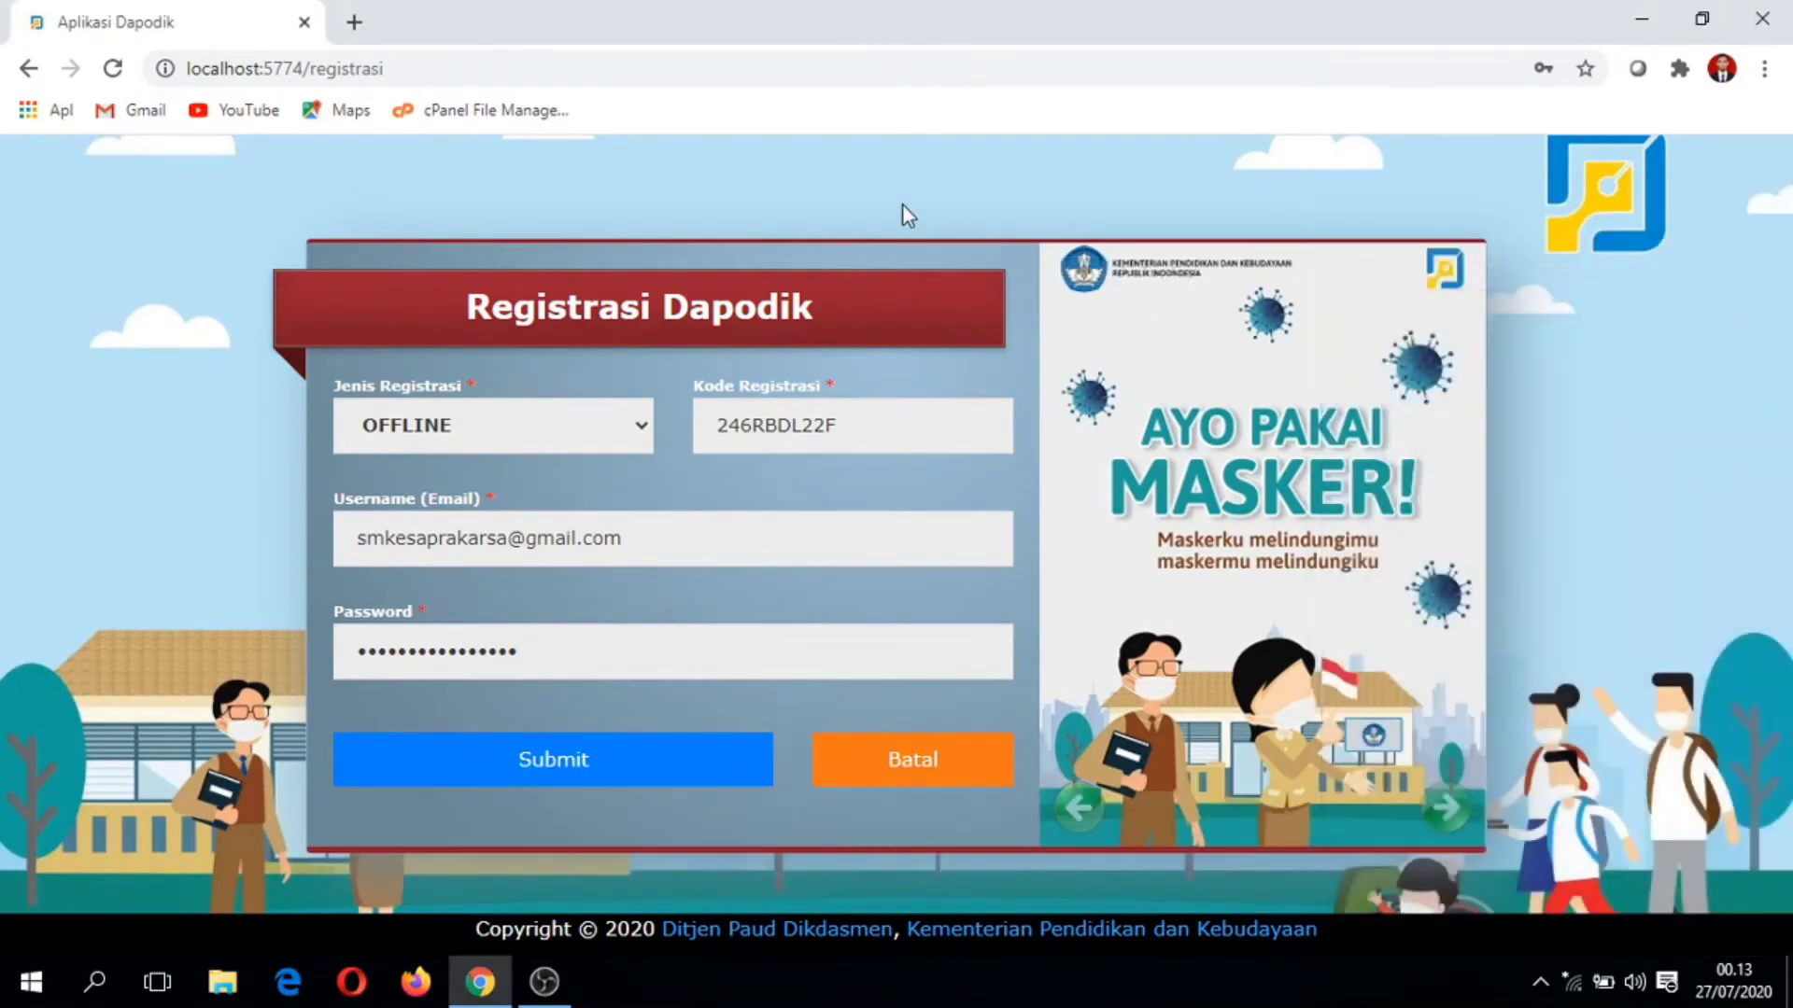
# Step: Submit the offline registration and confirm the latest-prefill prompt with Oke
pyautogui.click(602, 775)
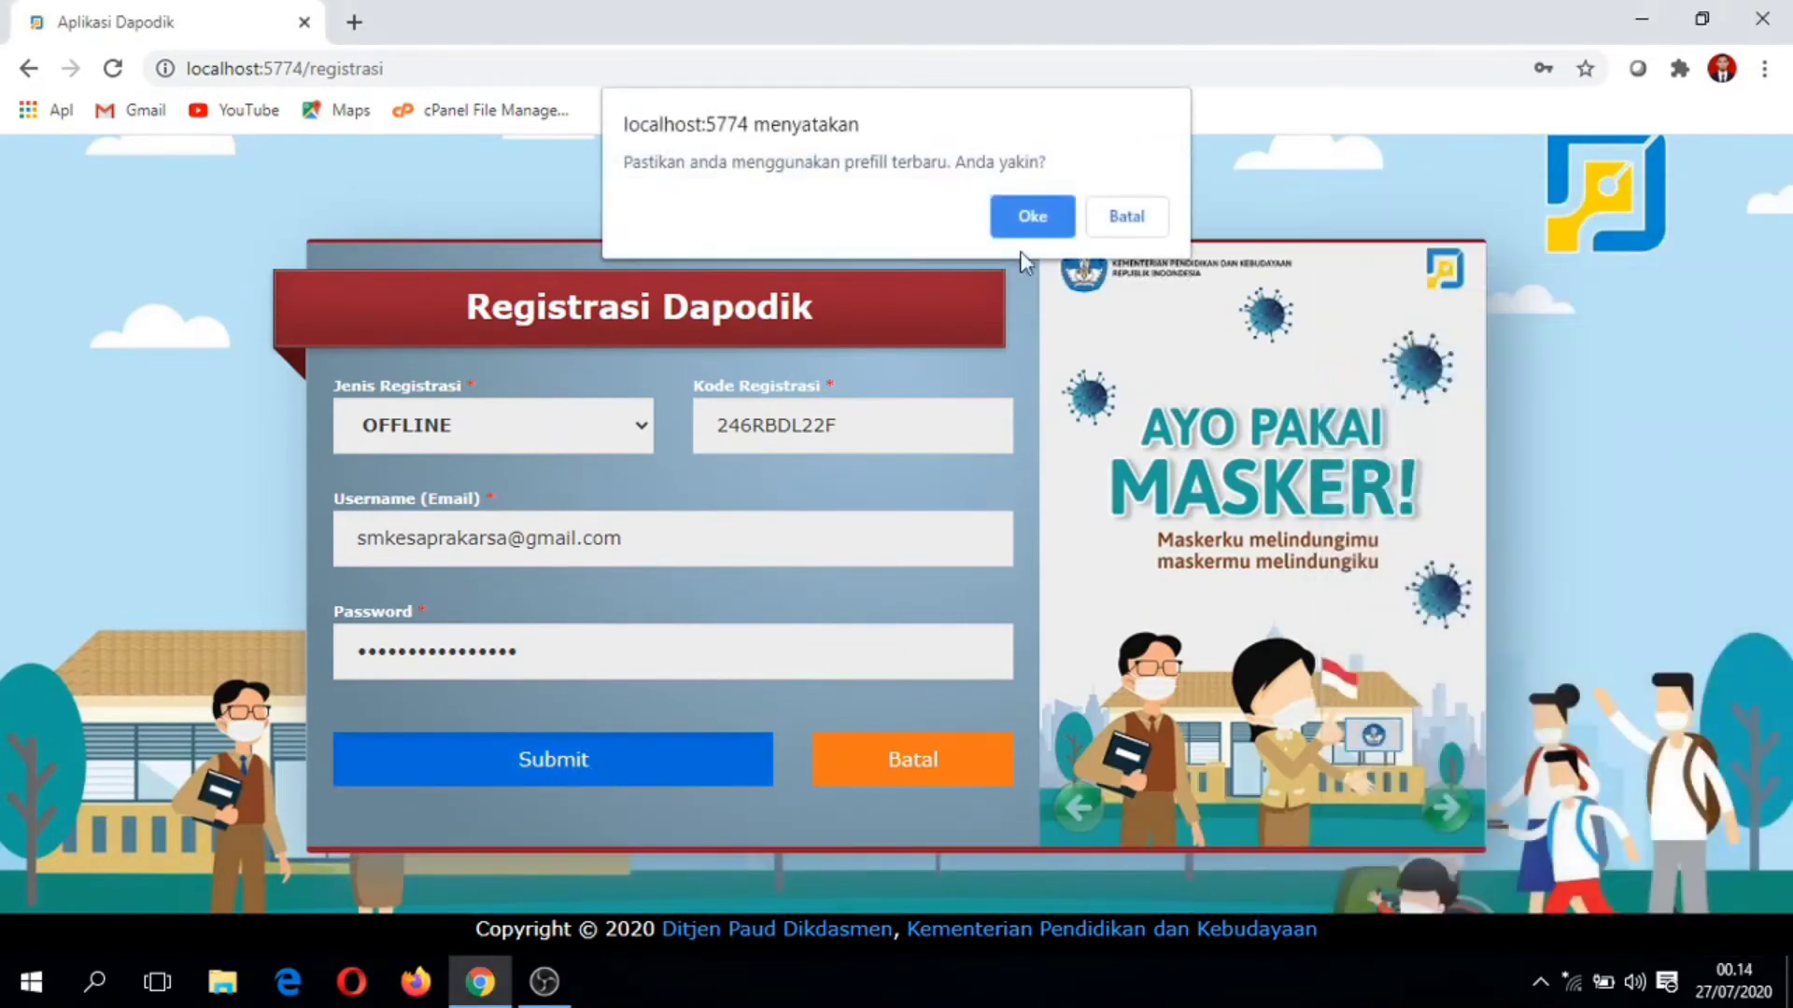
pyautogui.click(1044, 208)
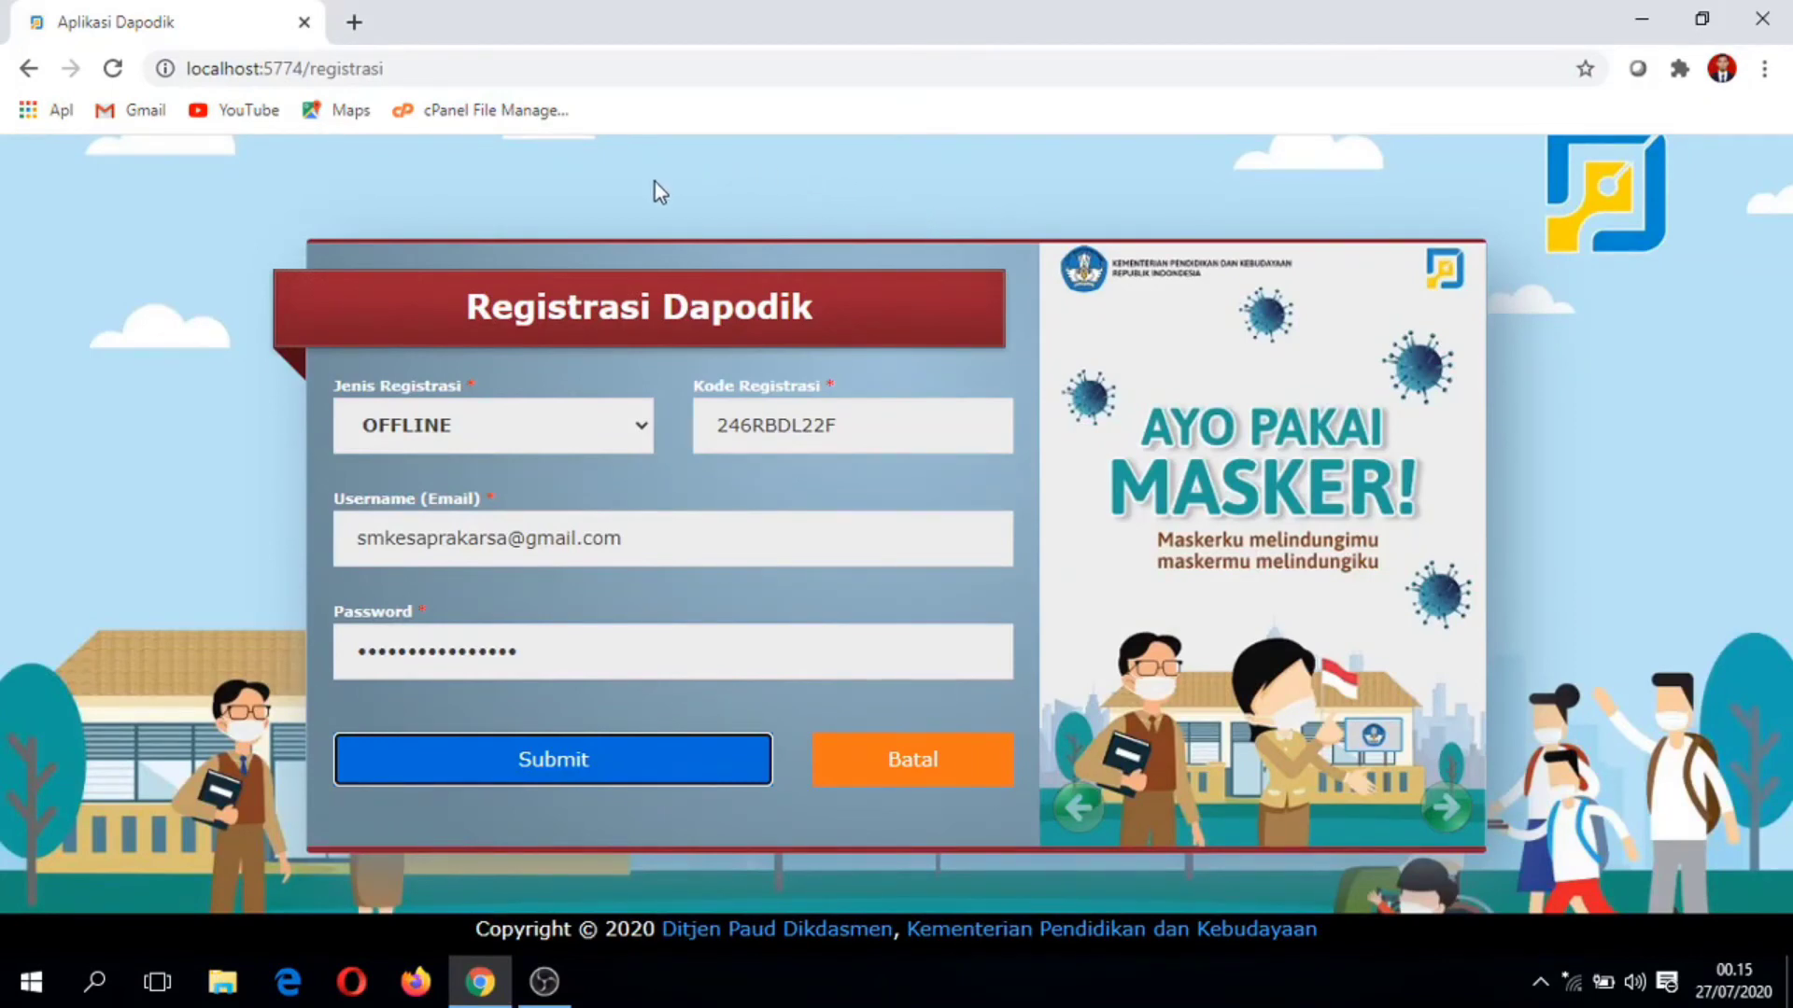
# Step: Replace the address with localhost:5774 to load the Dapodik login page
pyautogui.click(354, 68)
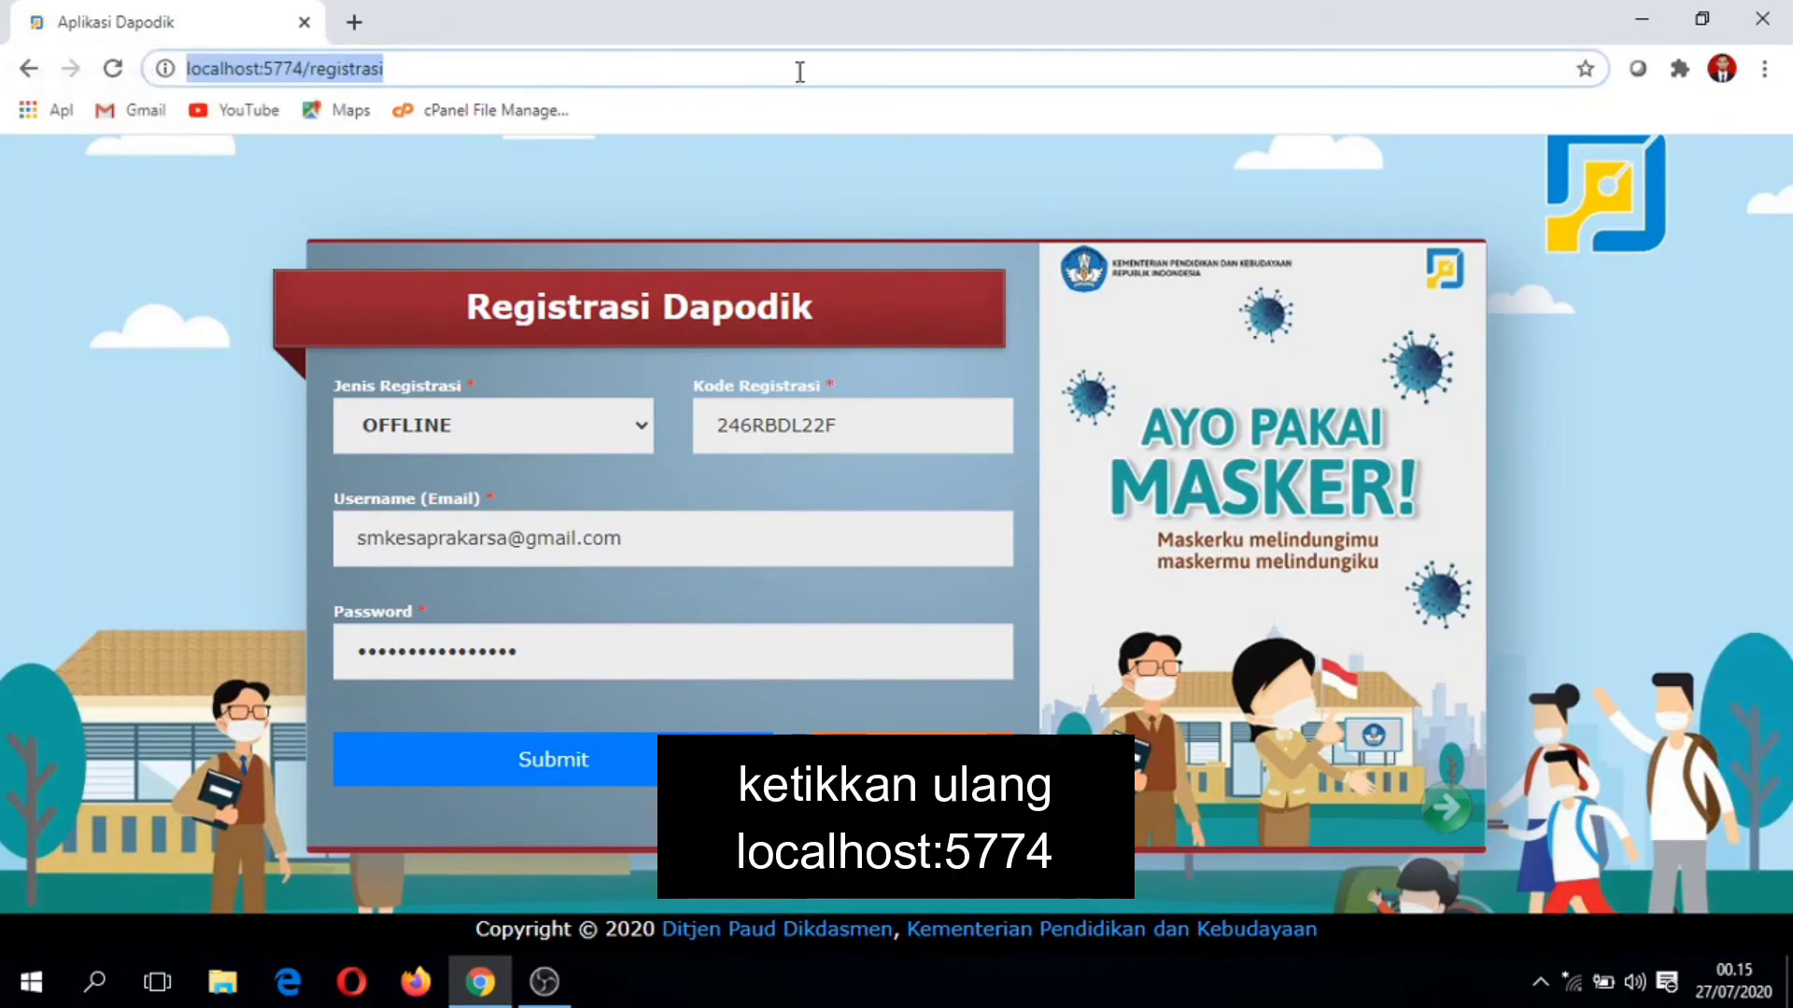
pyautogui.write('l')
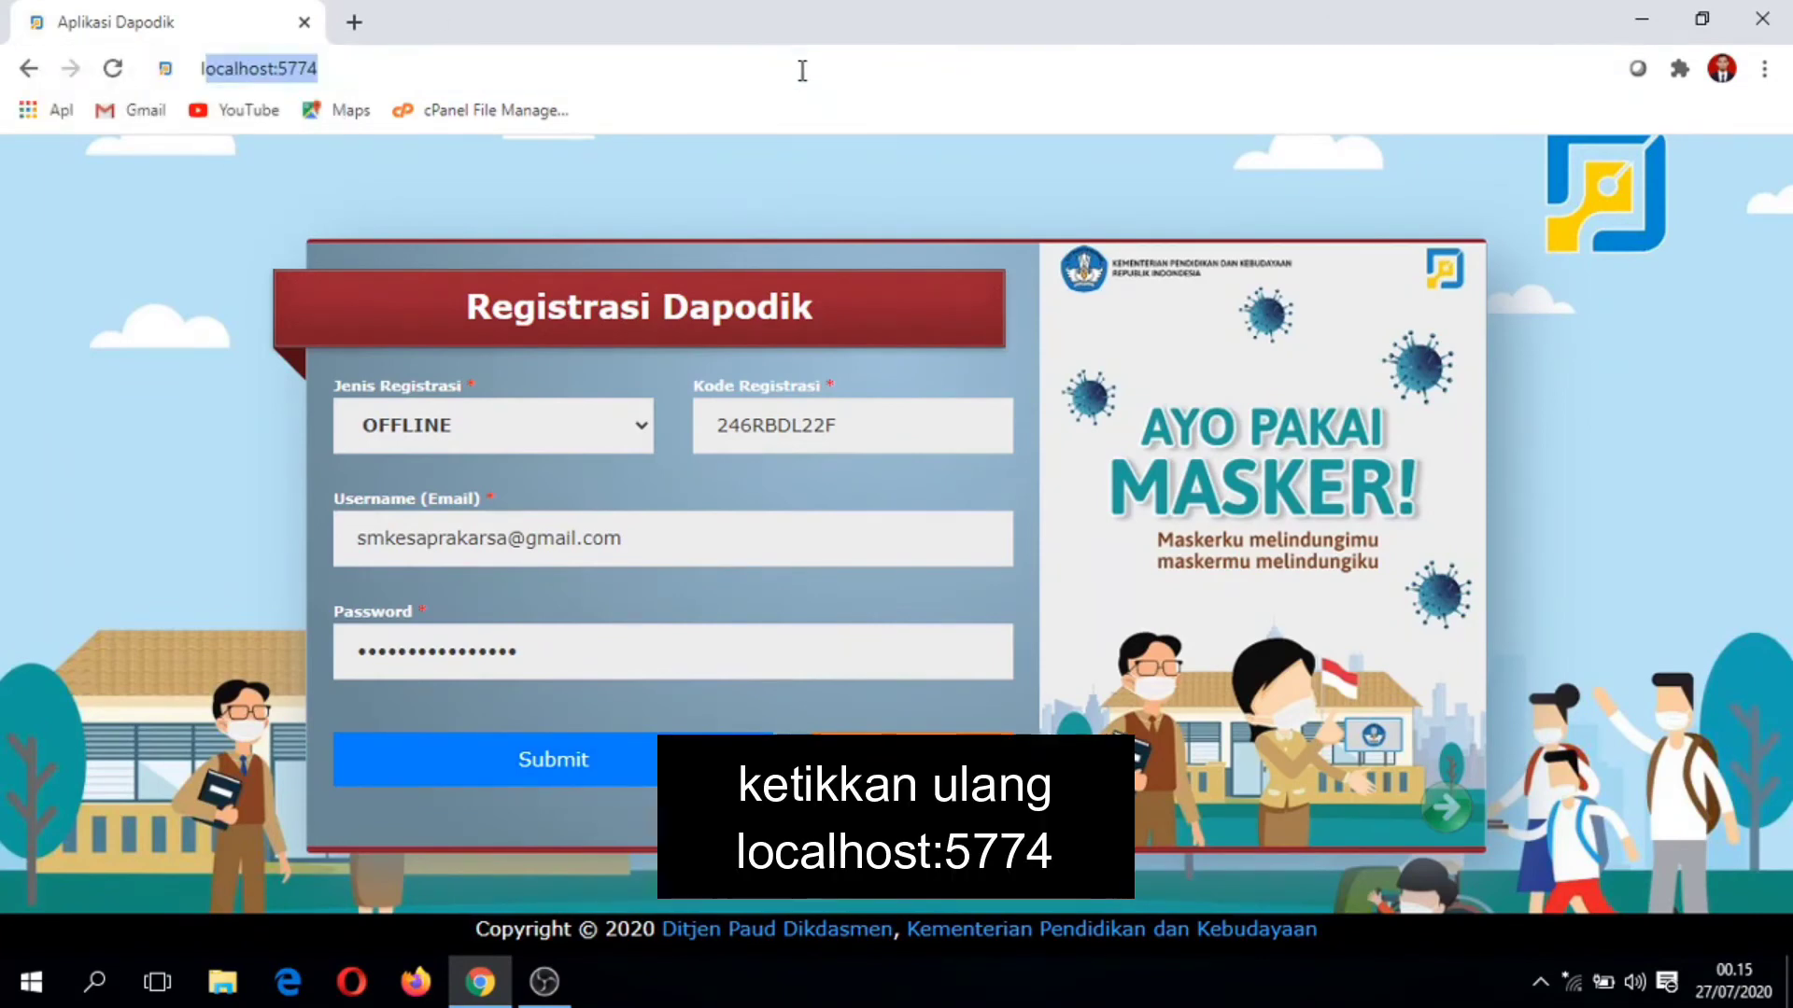
pyautogui.write('ocalhost')
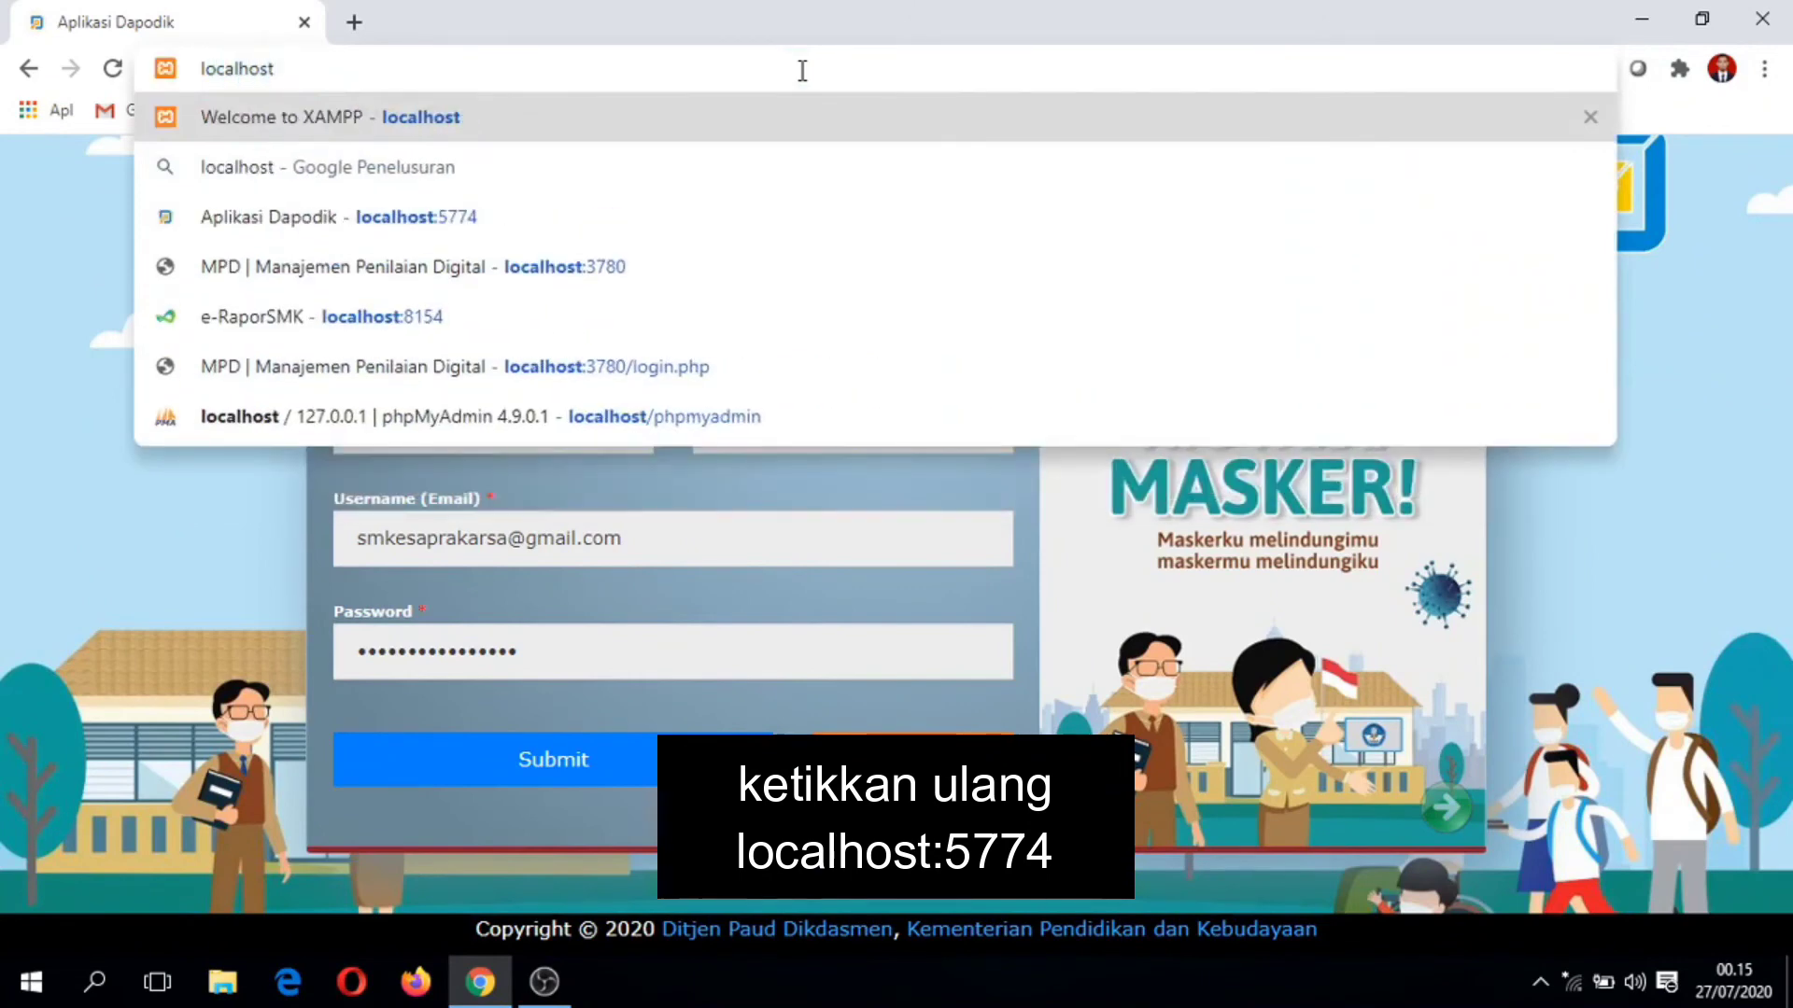
pyautogui.write(':5774')
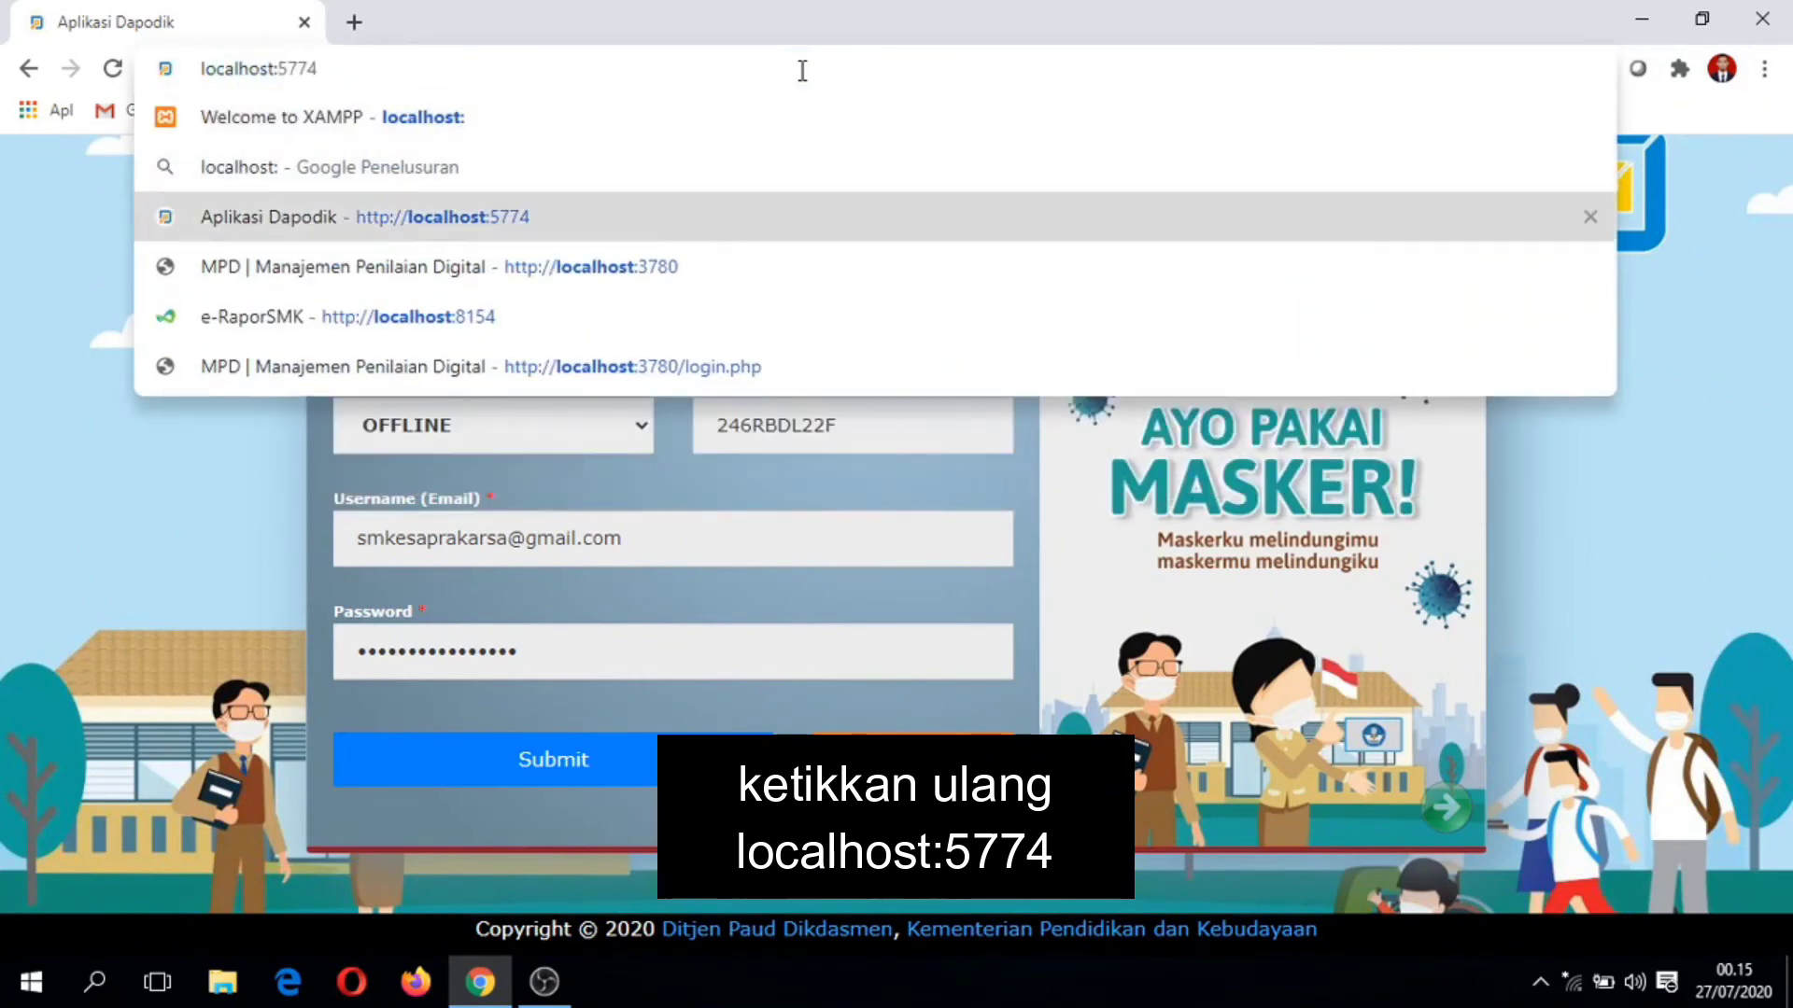
pyautogui.press('Return')
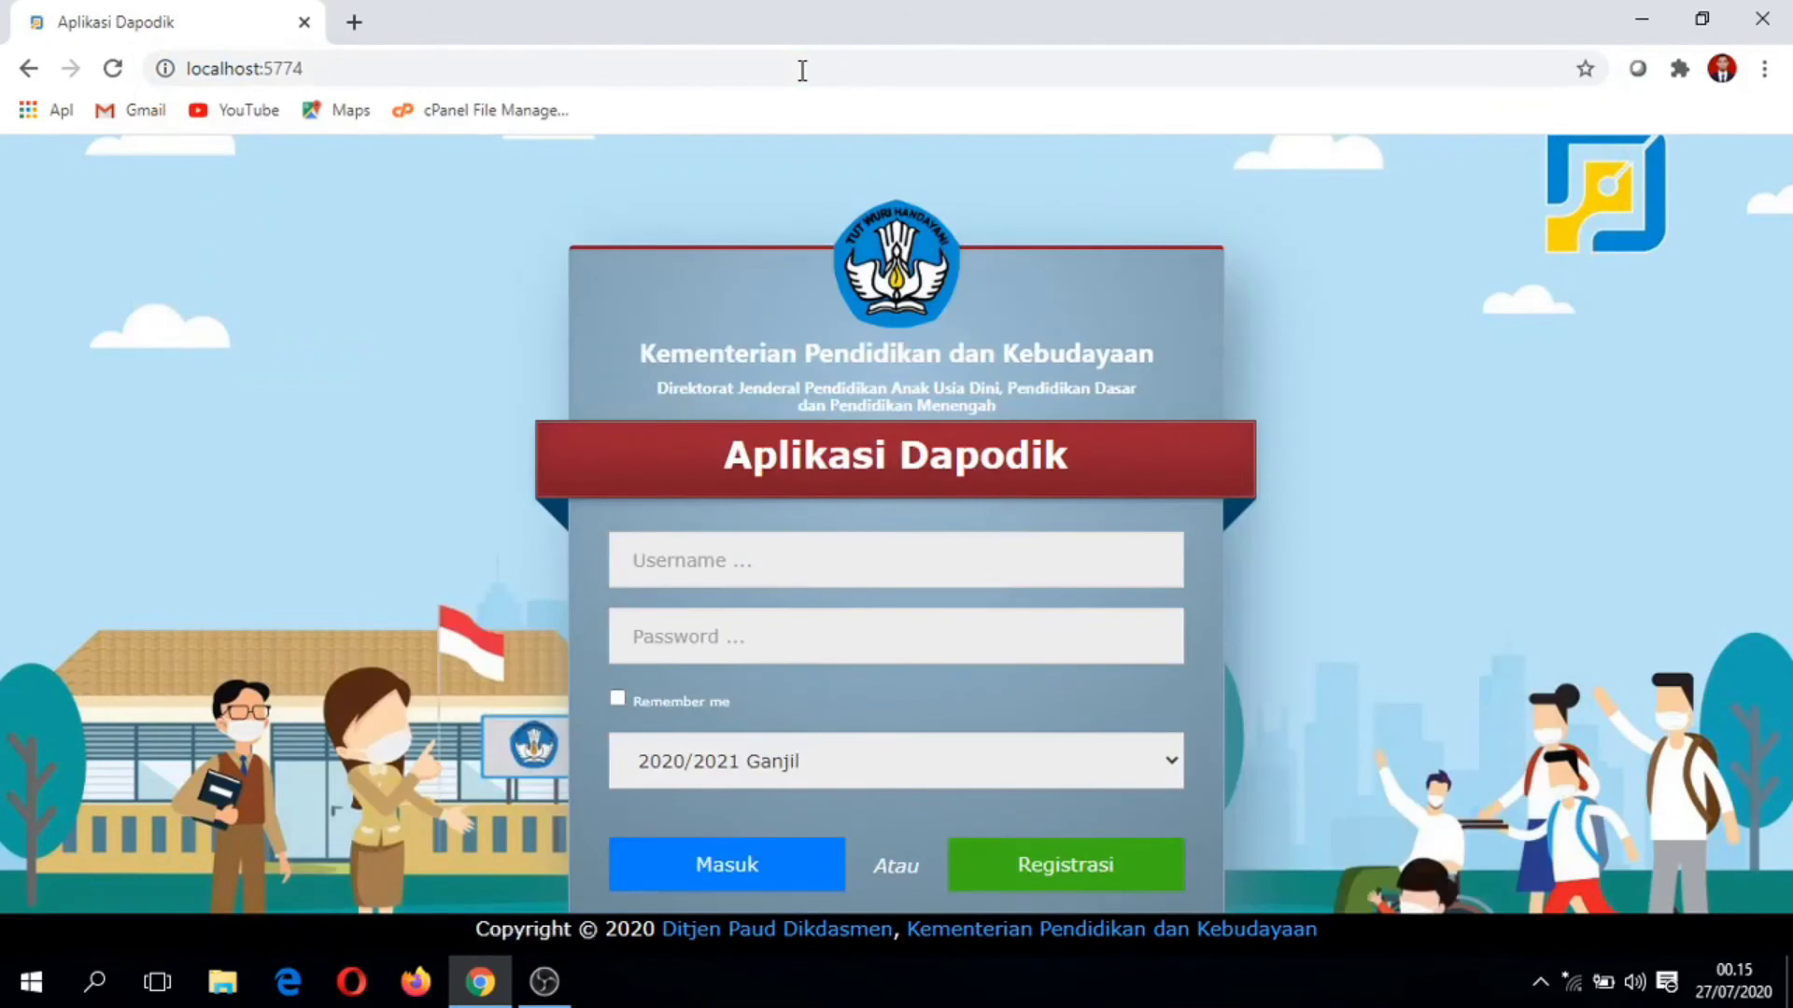
# Step: Sign in with the registered operator e-mail and password, retyping a mistyped password
pyautogui.click(811, 546)
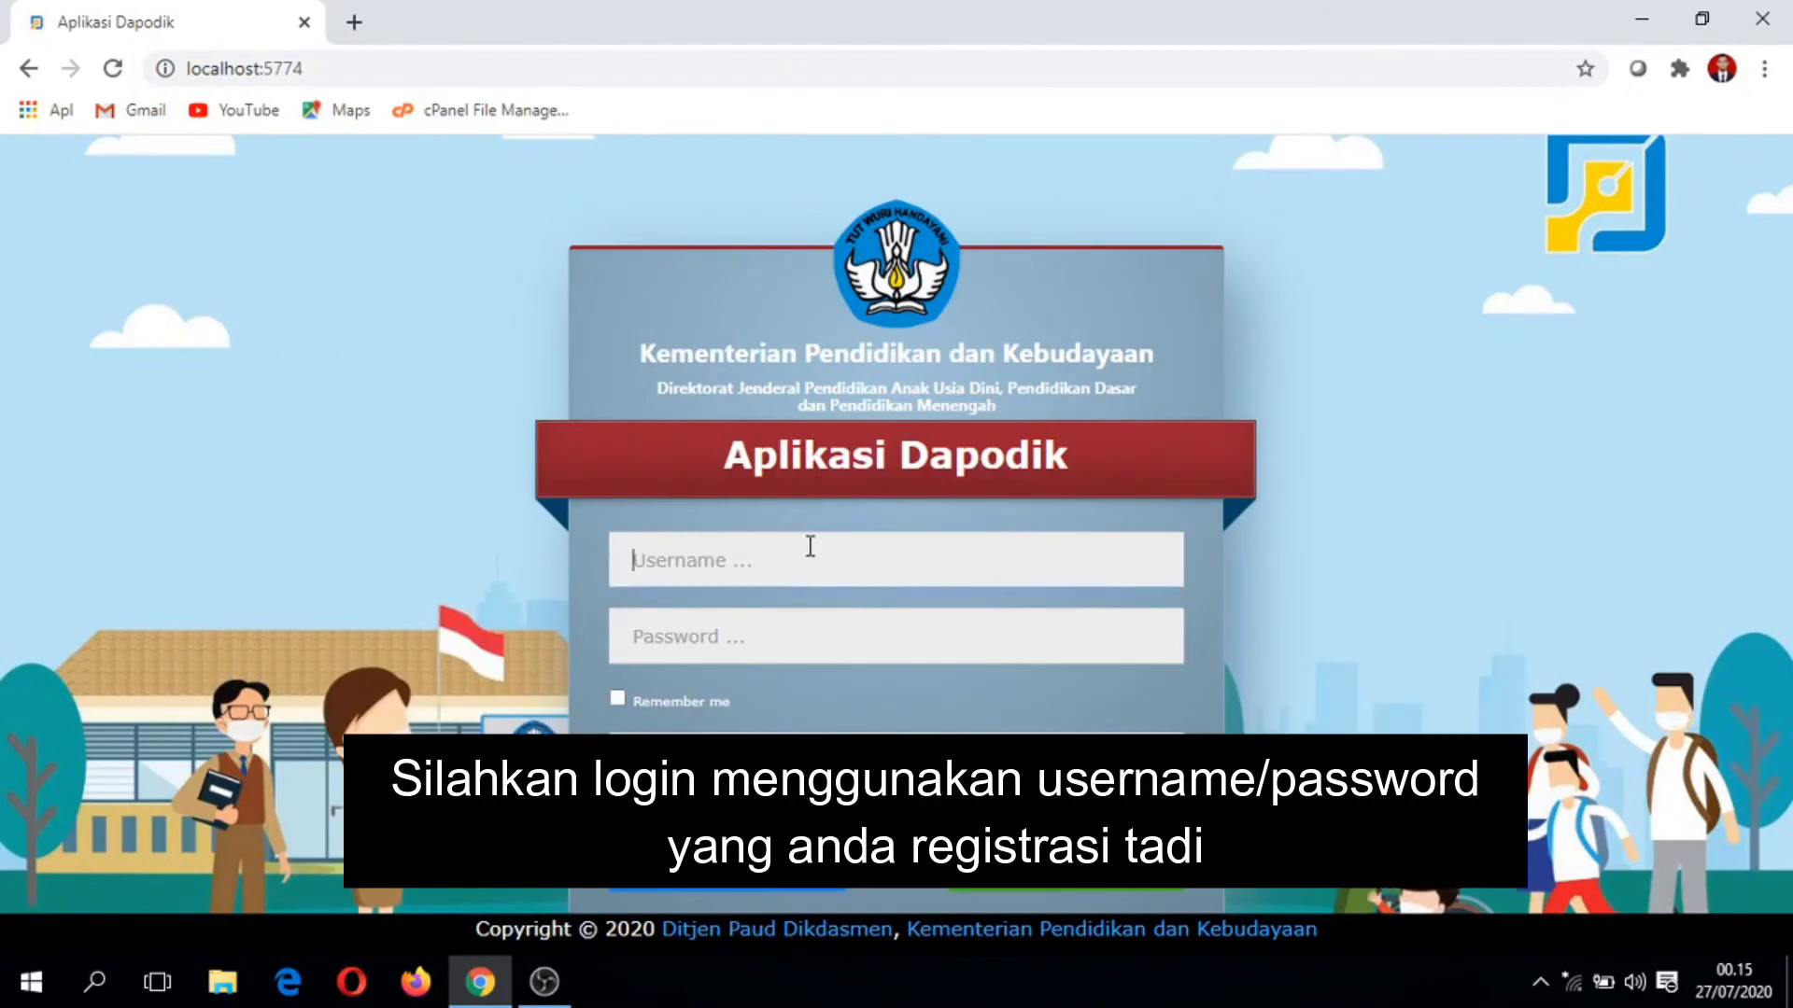
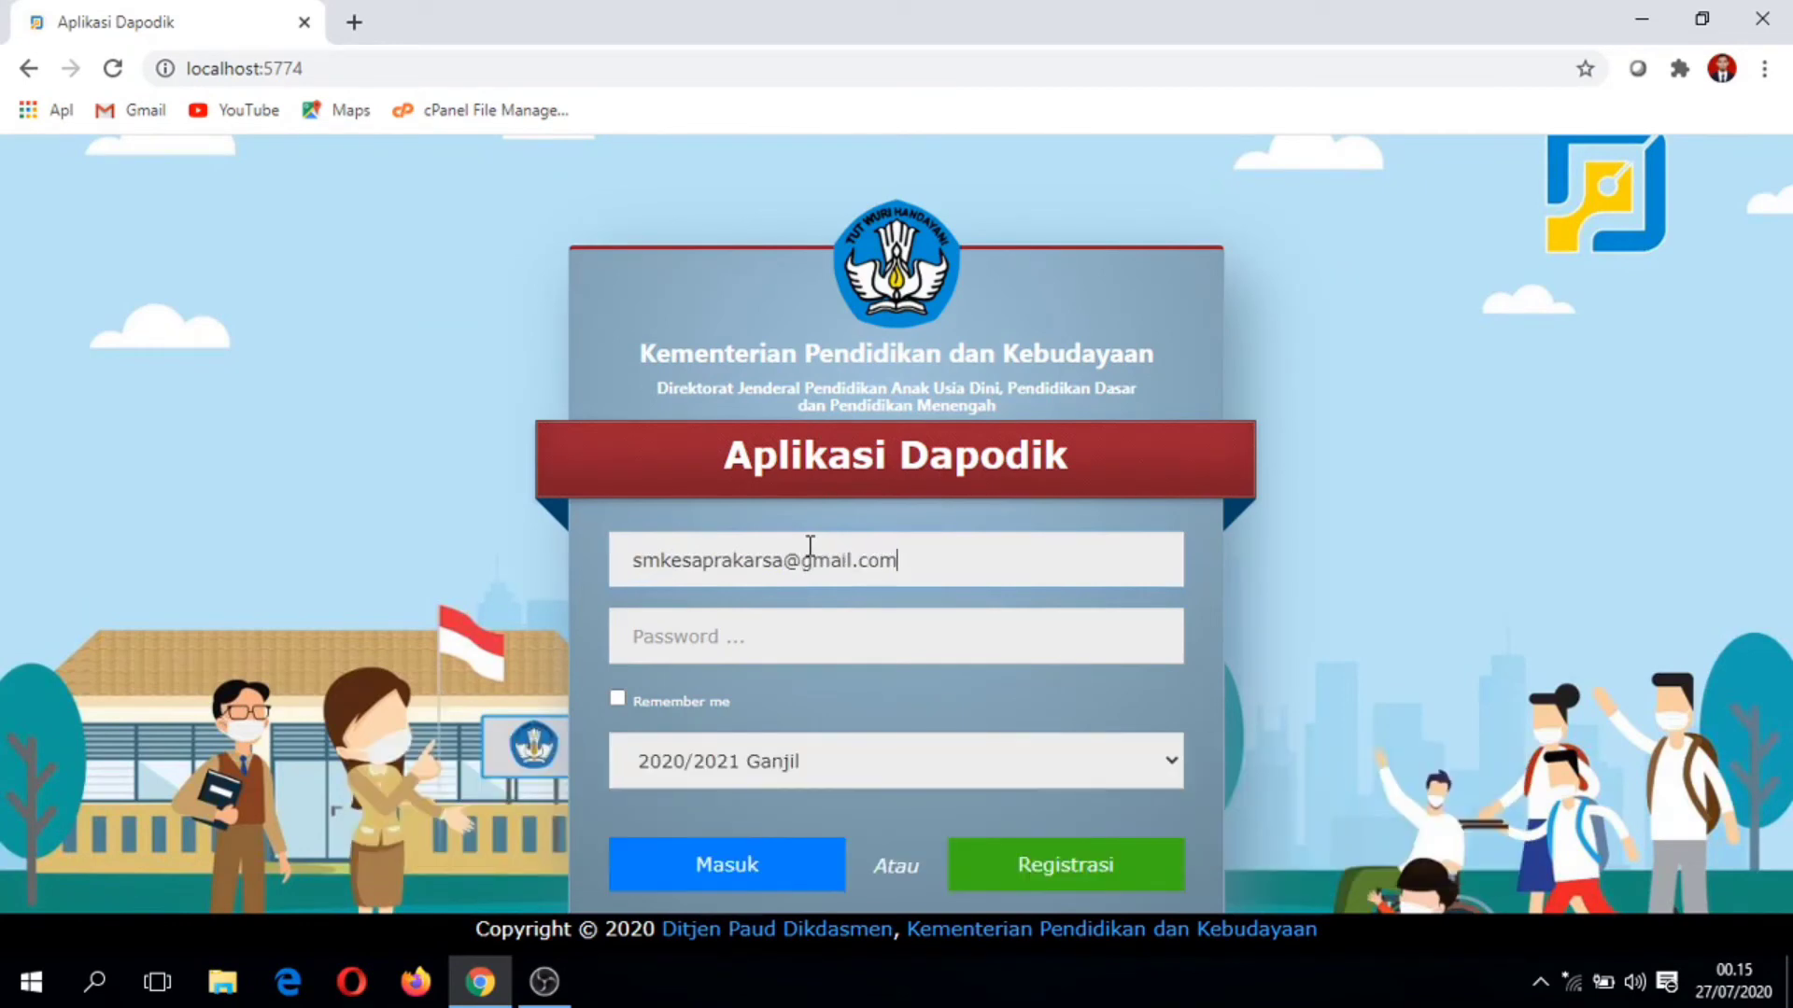
pyautogui.press('Tab')
pyautogui.write('*************')
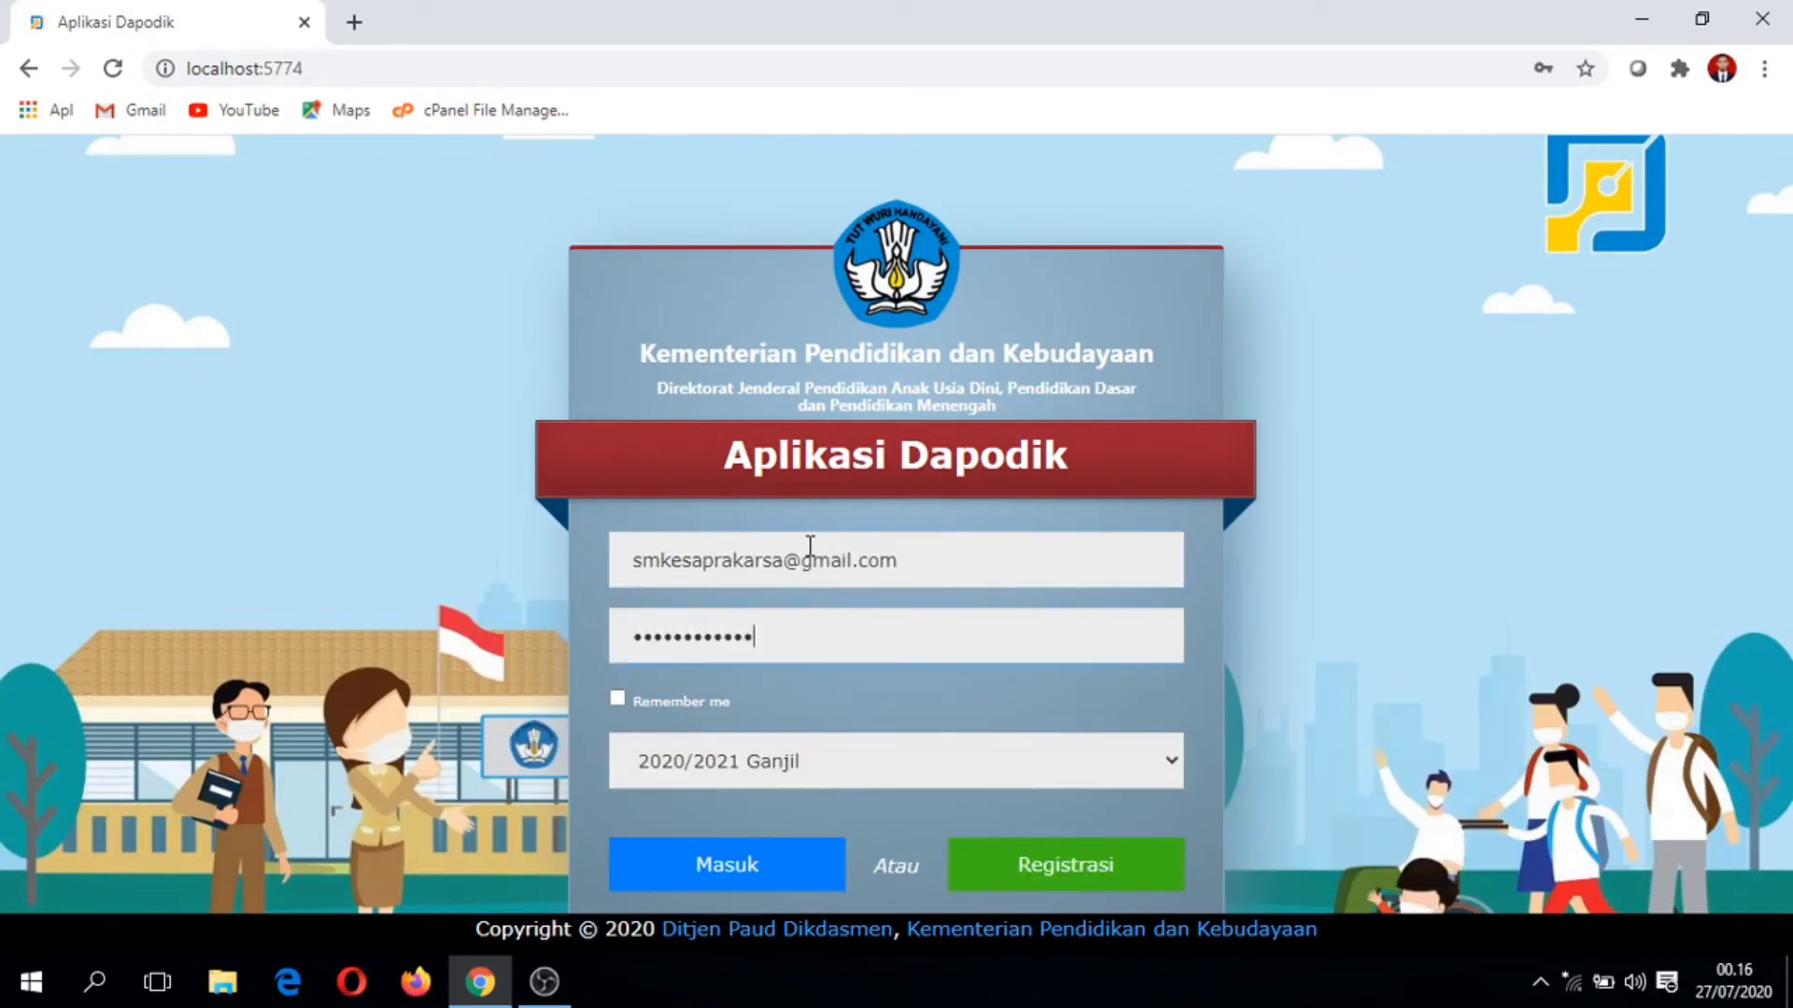
pyautogui.press('BackSpace')
pyautogui.press('BackSpace')
pyautogui.press('BackSpace')
pyautogui.press('BackSpace')
pyautogui.press('BackSpace')
pyautogui.press('BackSpace')
pyautogui.press('BackSpace')
pyautogui.press('BackSpace')
pyautogui.press('BackSpace')
pyautogui.press('BackSpace')
pyautogui.press('BackSpace')
pyautogui.press('BackSpace')
pyautogui.write('****************')
pyautogui.press('Return')
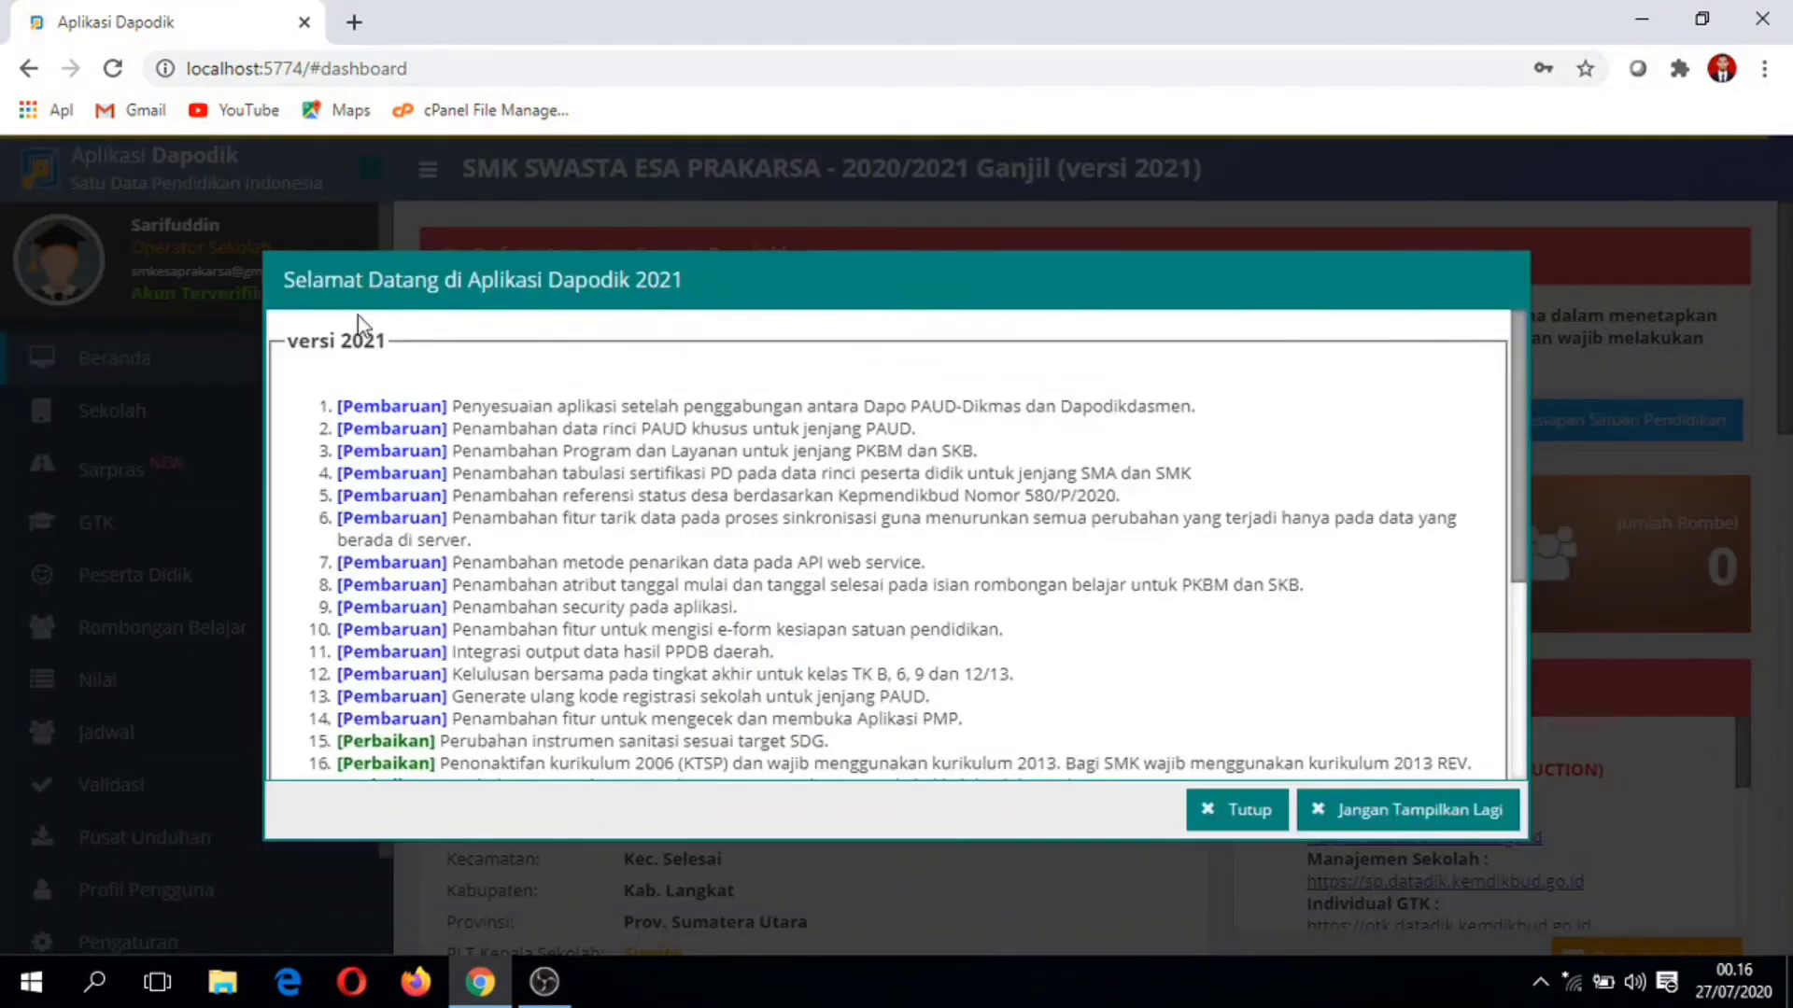
# Step: Close the Dapodik 2021 welcome notes and scroll down the school dashboard
pyautogui.click(1240, 811)
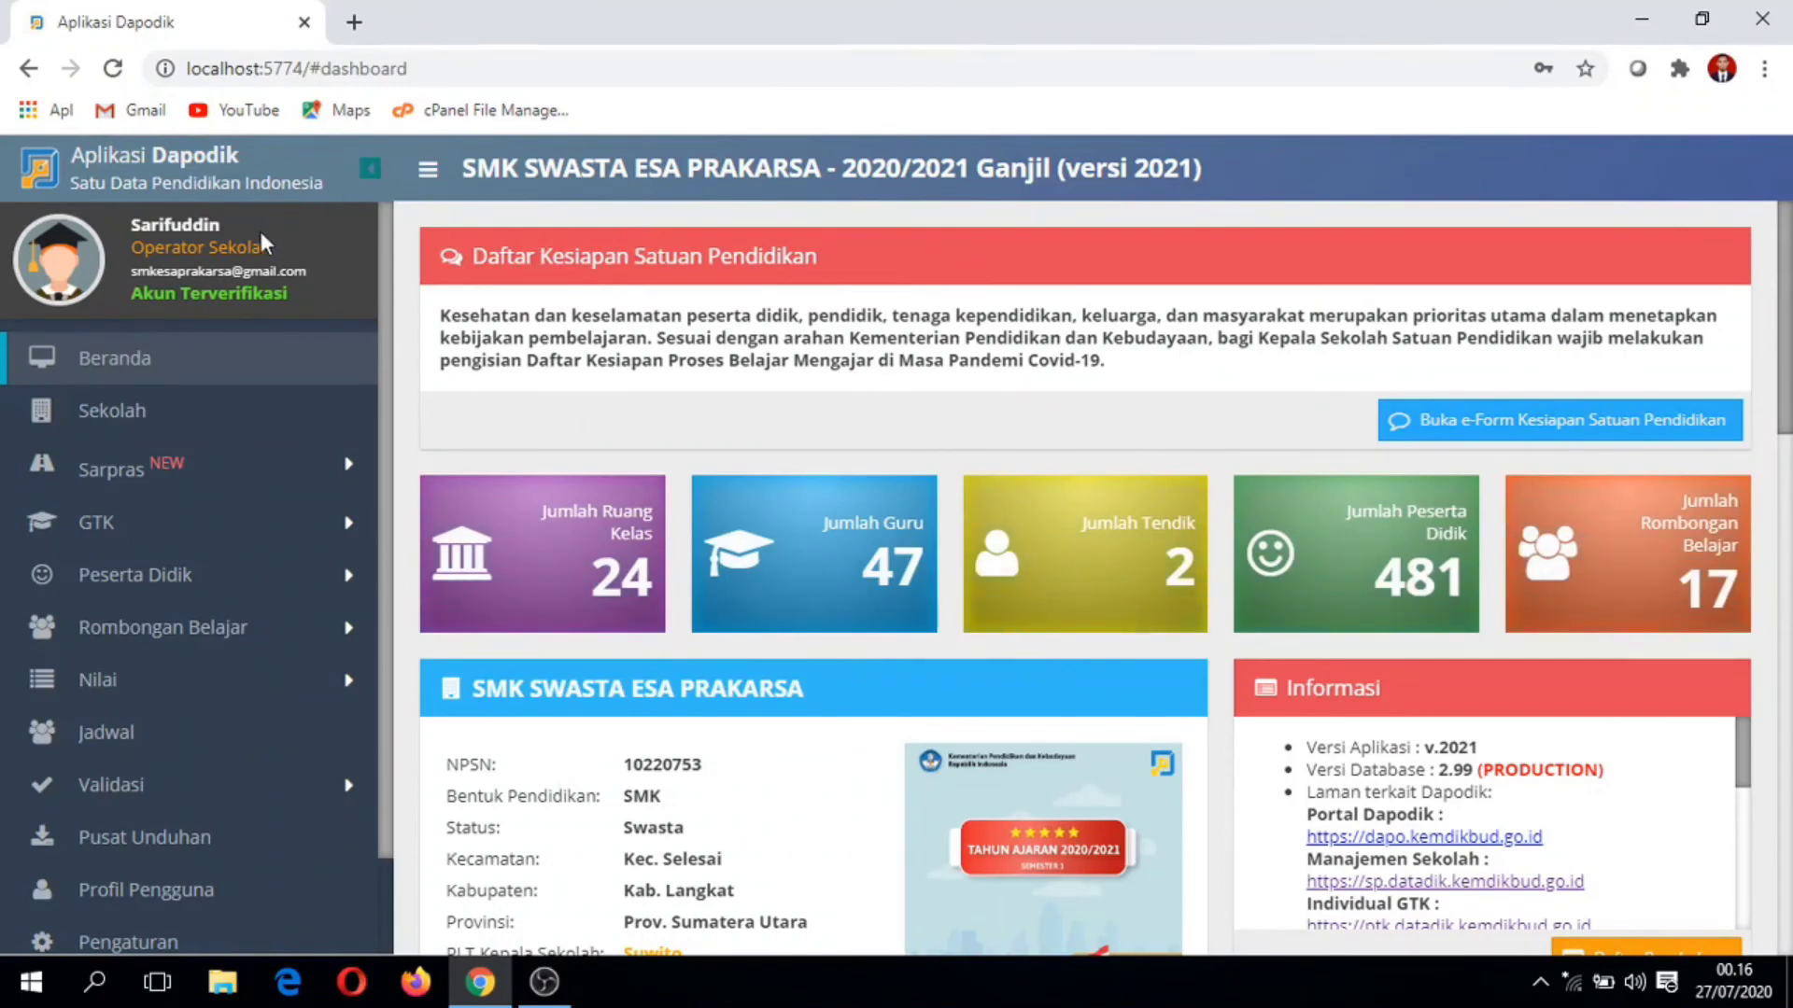
pyautogui.scroll(-2, 149, 364)
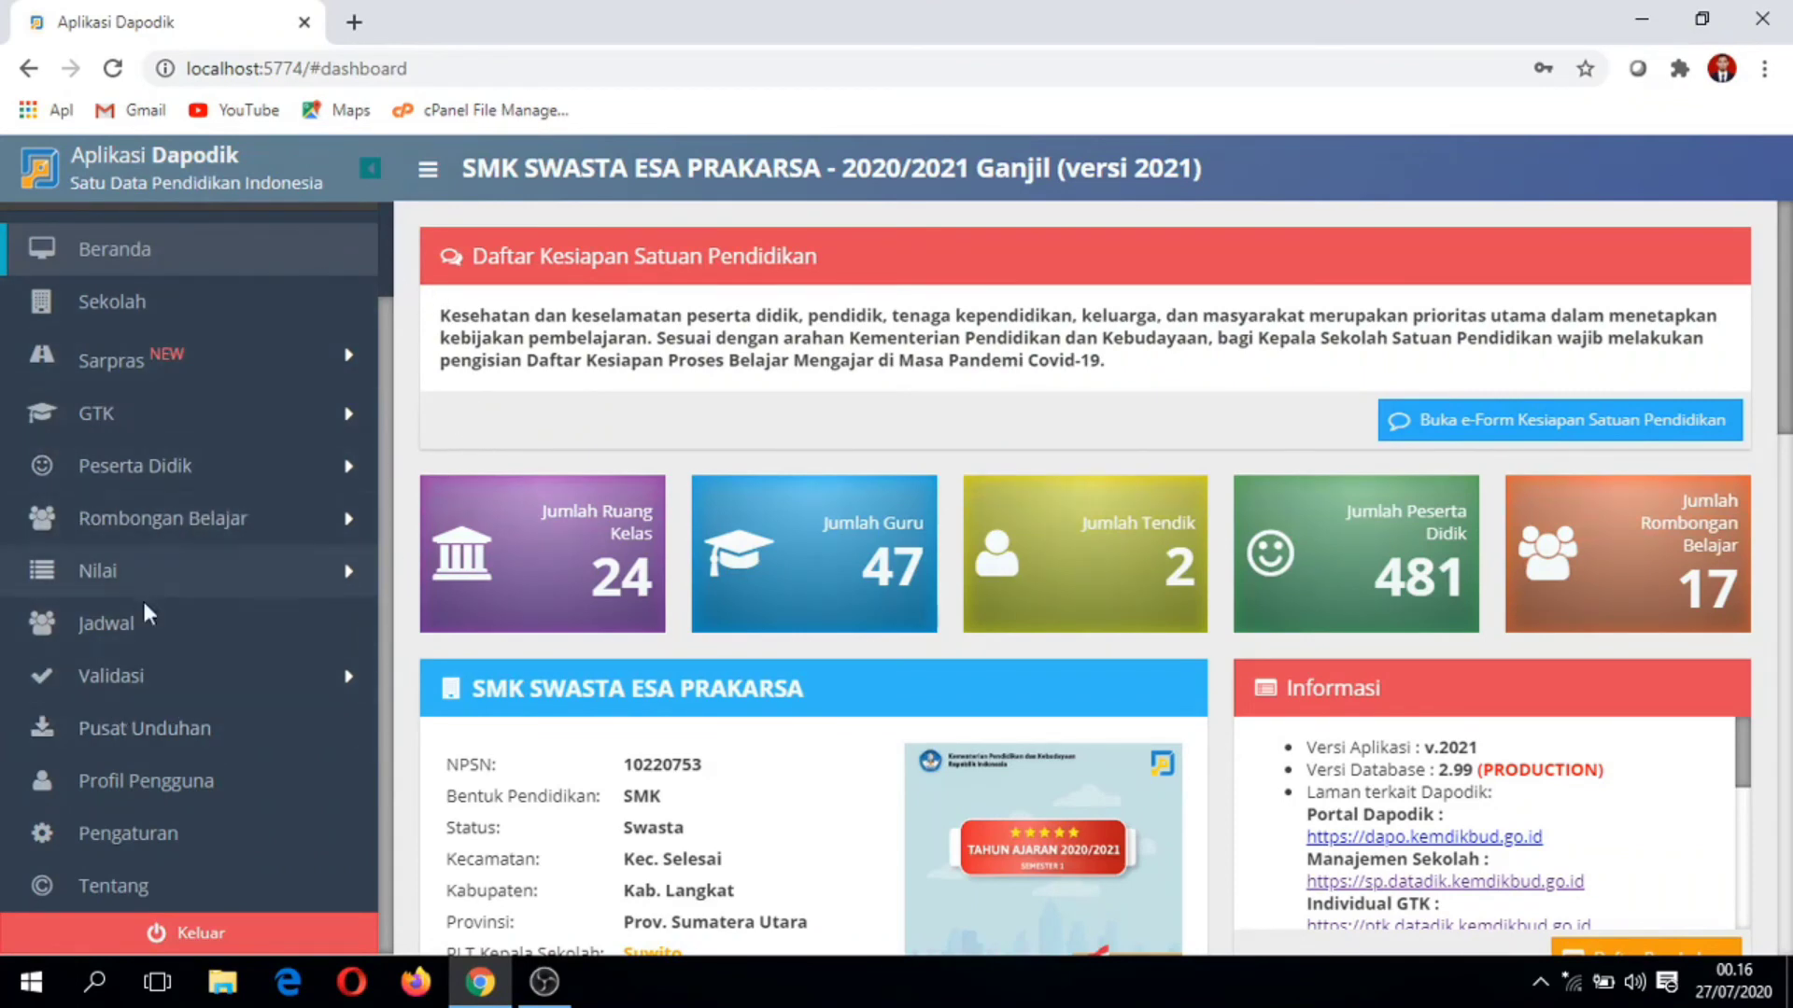
# Step: Run Validasi Lokal on every tab from Sarpras to Referensi, then review Sekolah's invalid entry
pyautogui.click(179, 678)
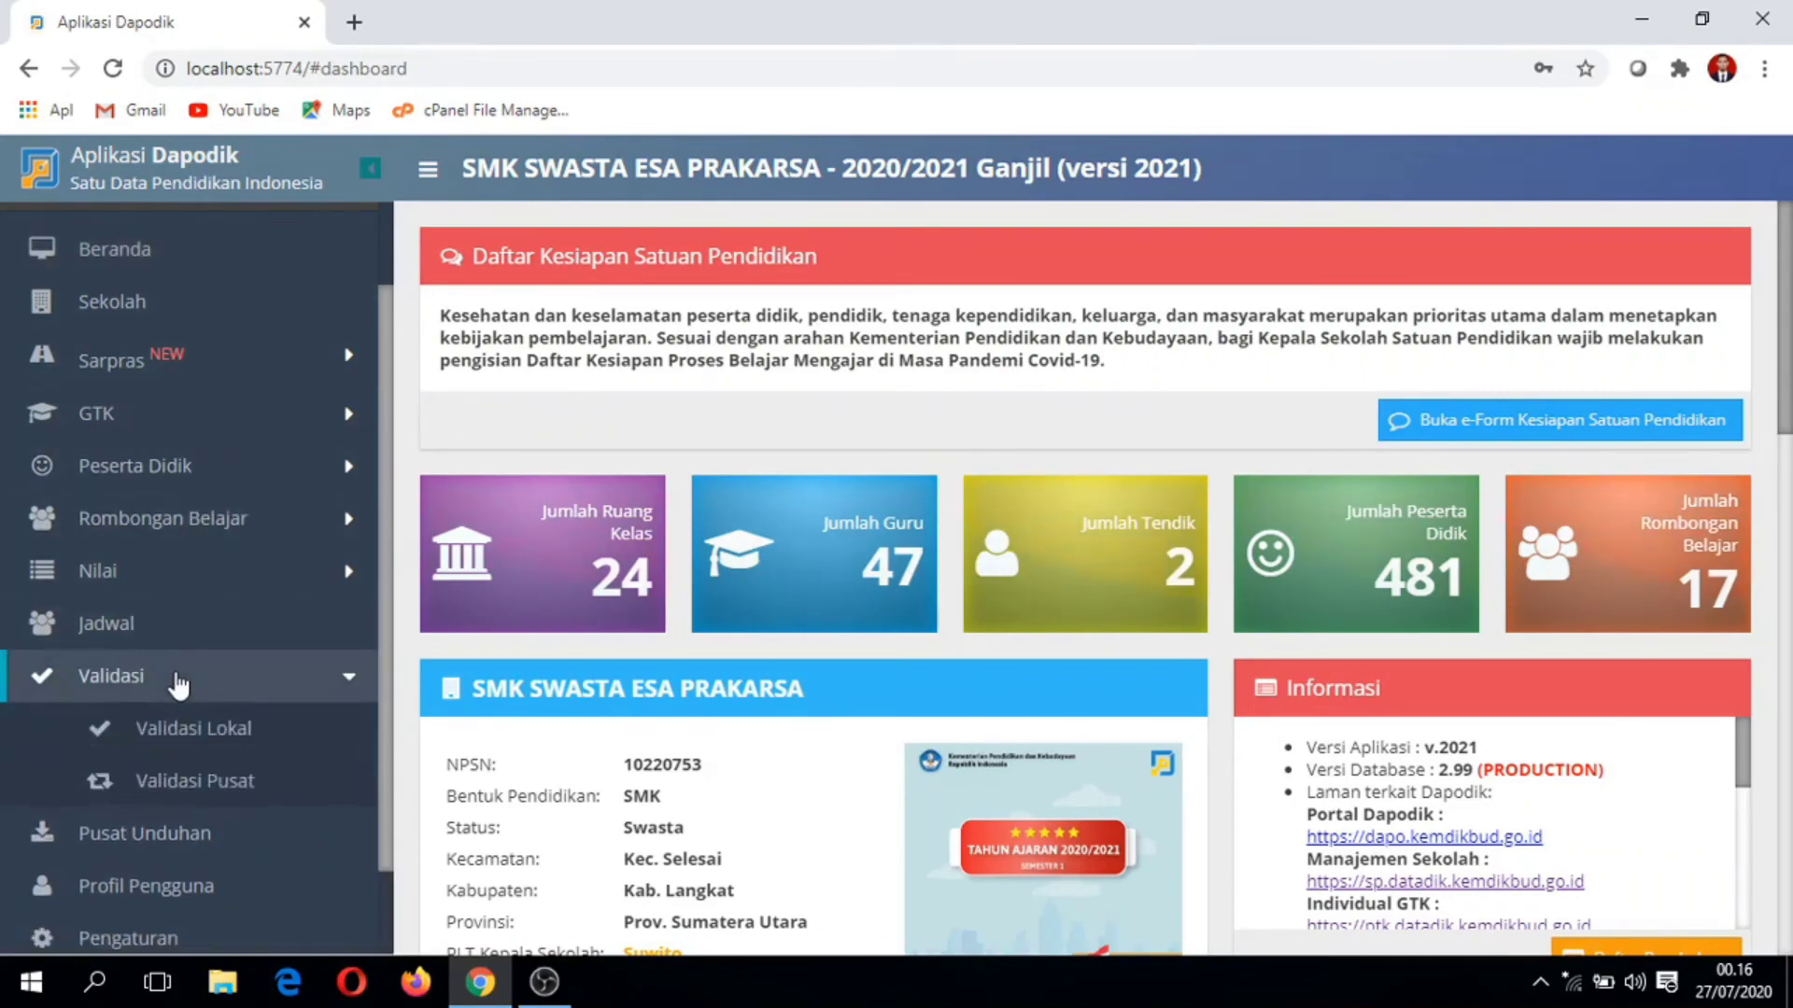
pyautogui.click(194, 734)
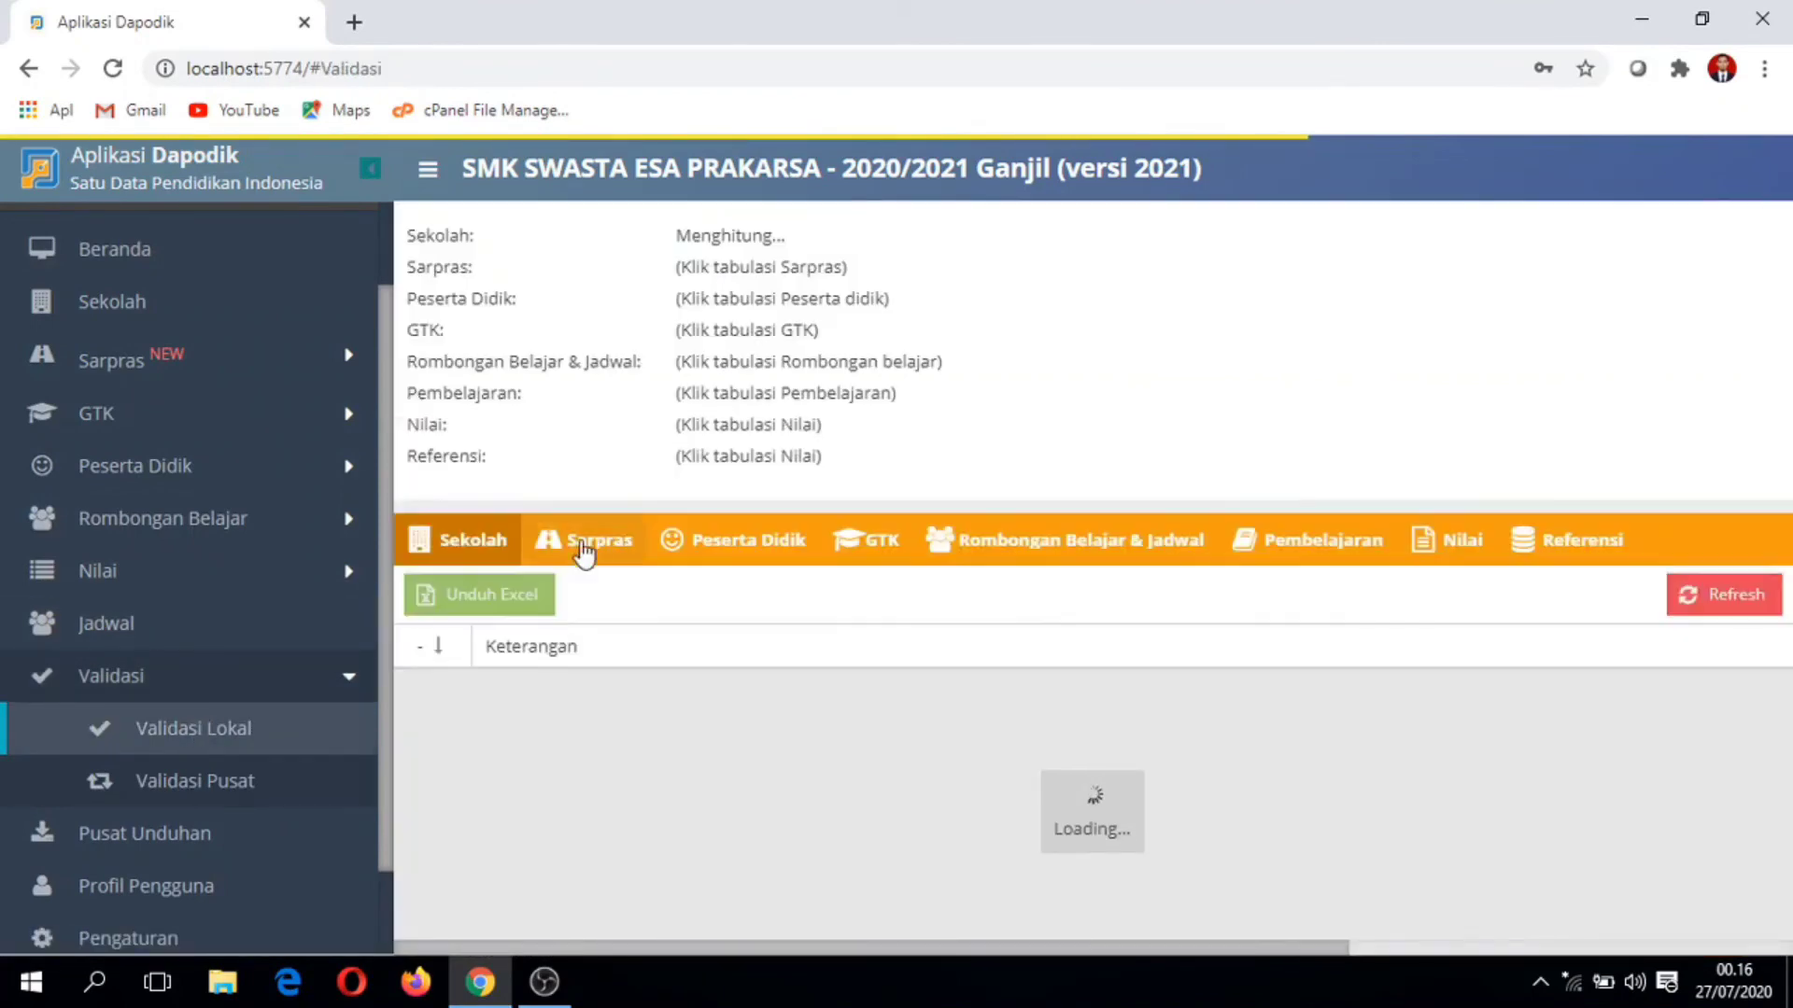
pyautogui.click(586, 549)
pyautogui.click(724, 558)
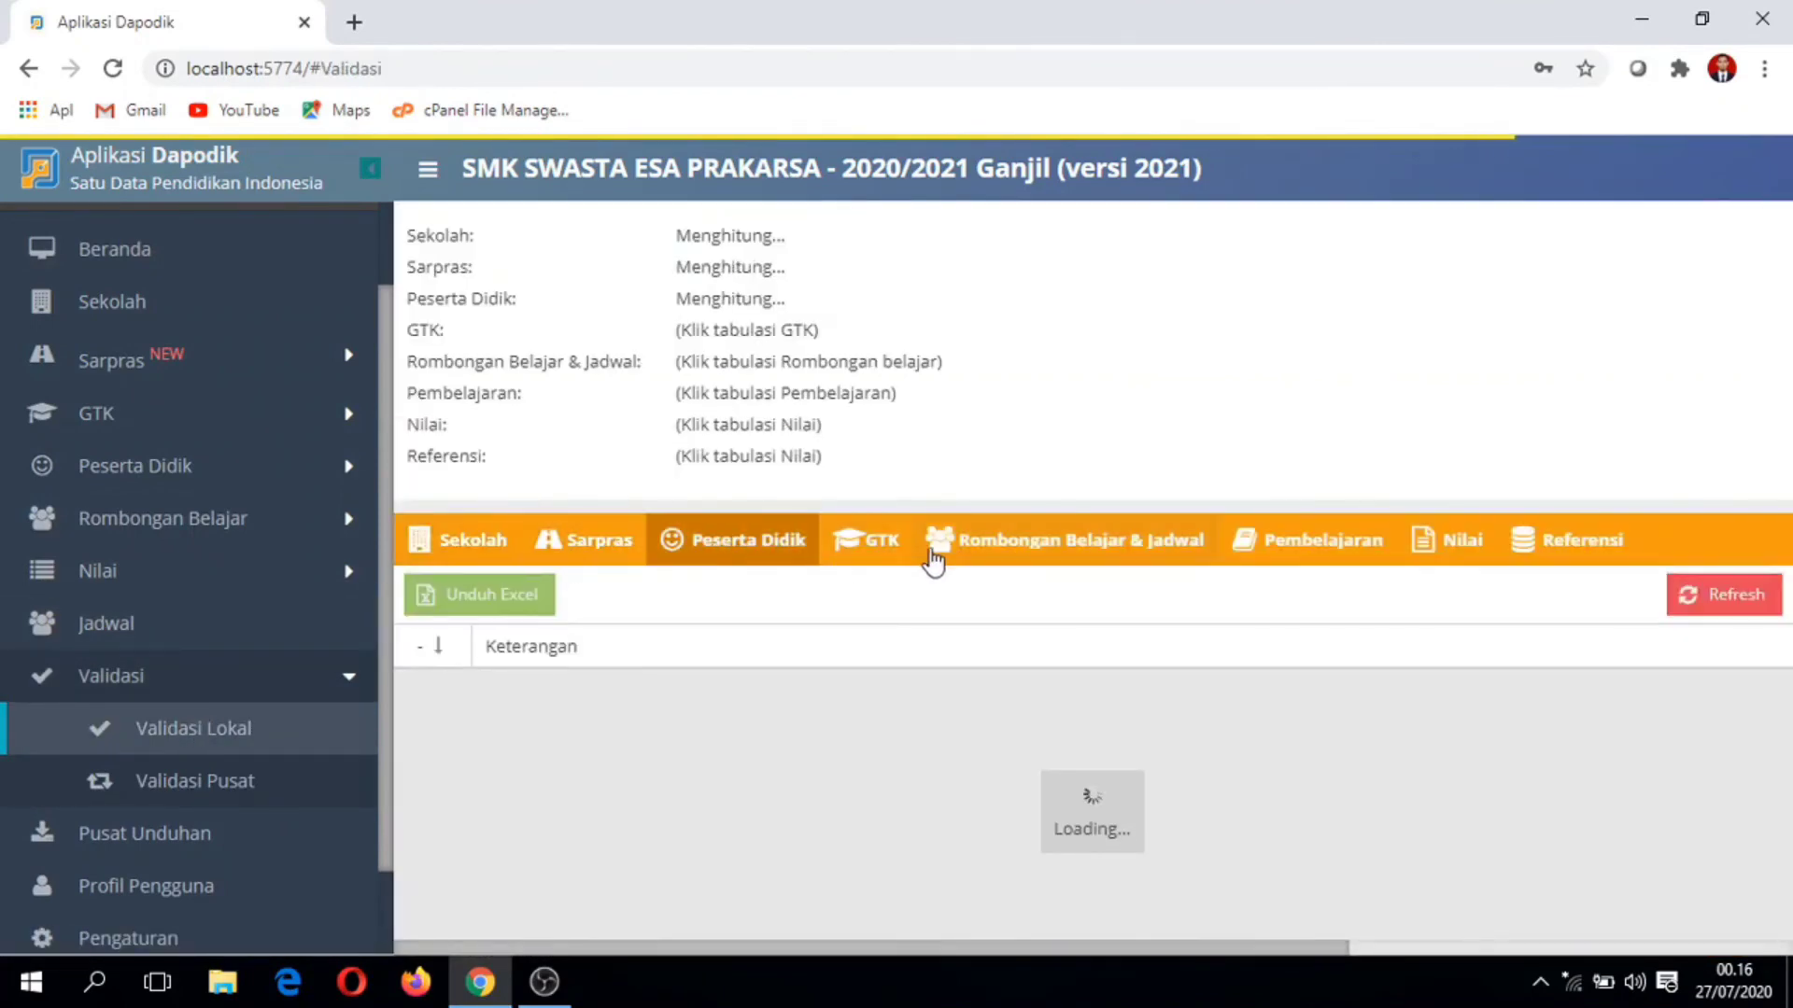
pyautogui.click(878, 555)
pyautogui.click(1074, 543)
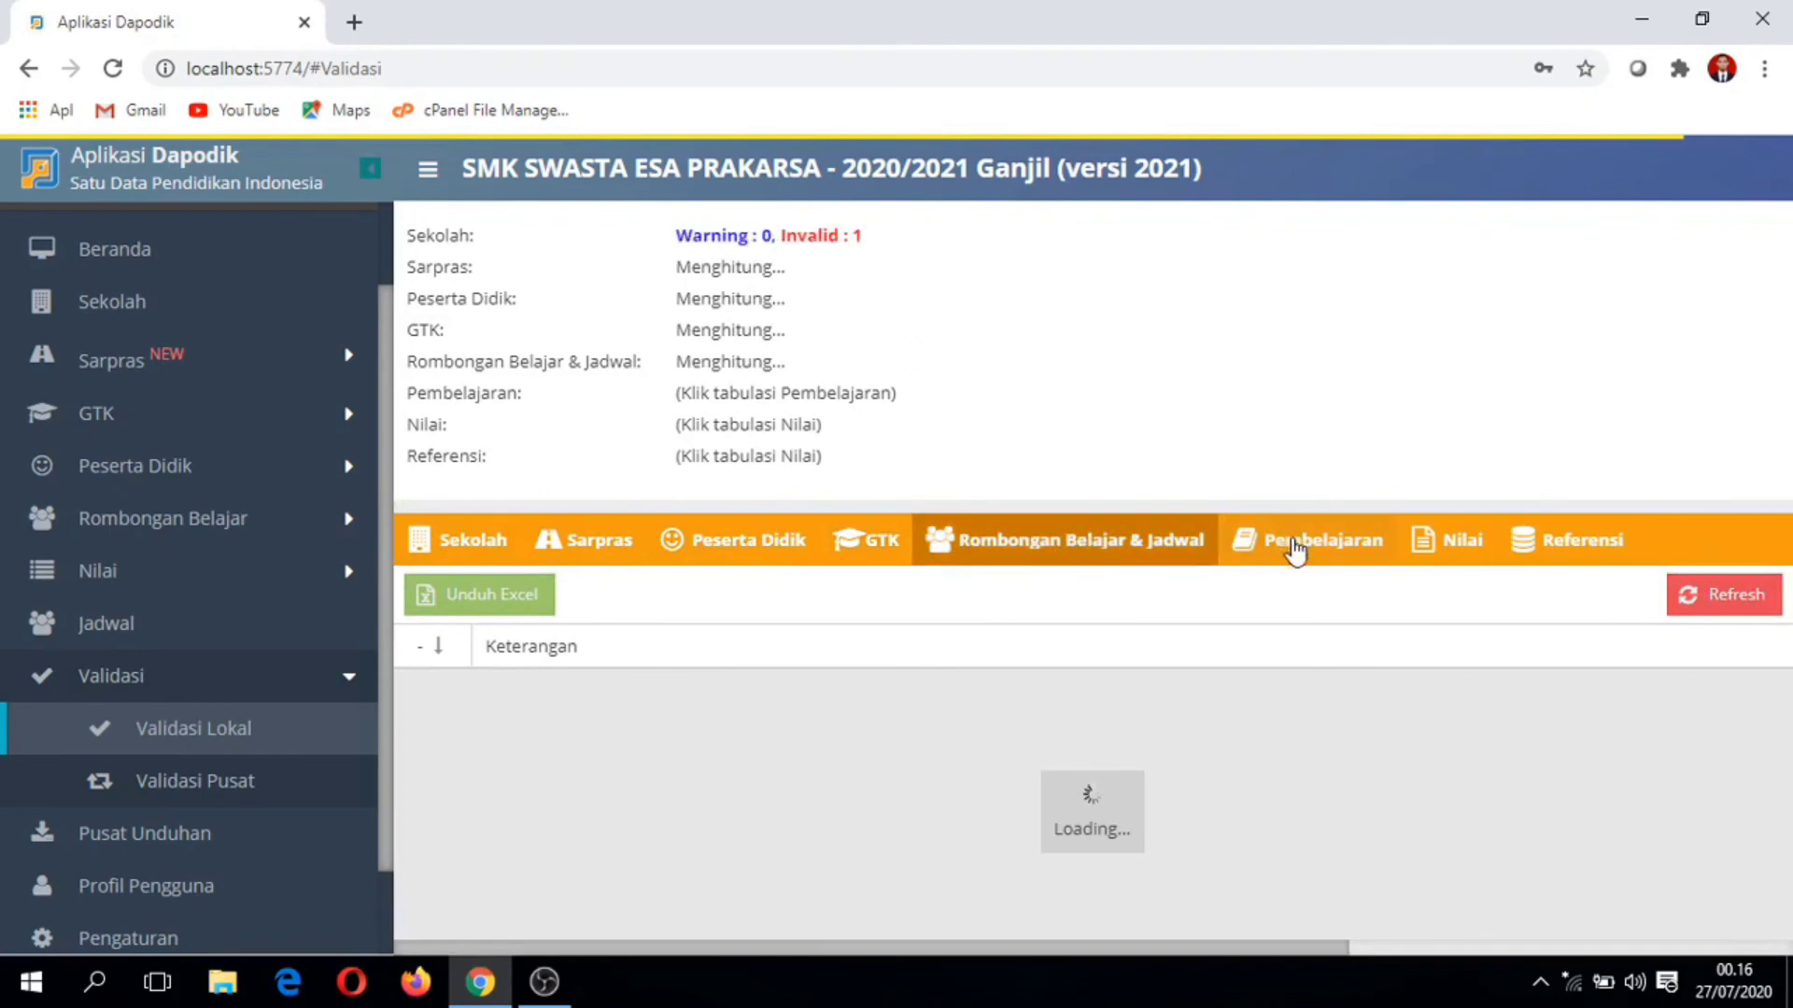
pyautogui.click(1293, 546)
pyautogui.click(1451, 549)
pyautogui.click(1558, 546)
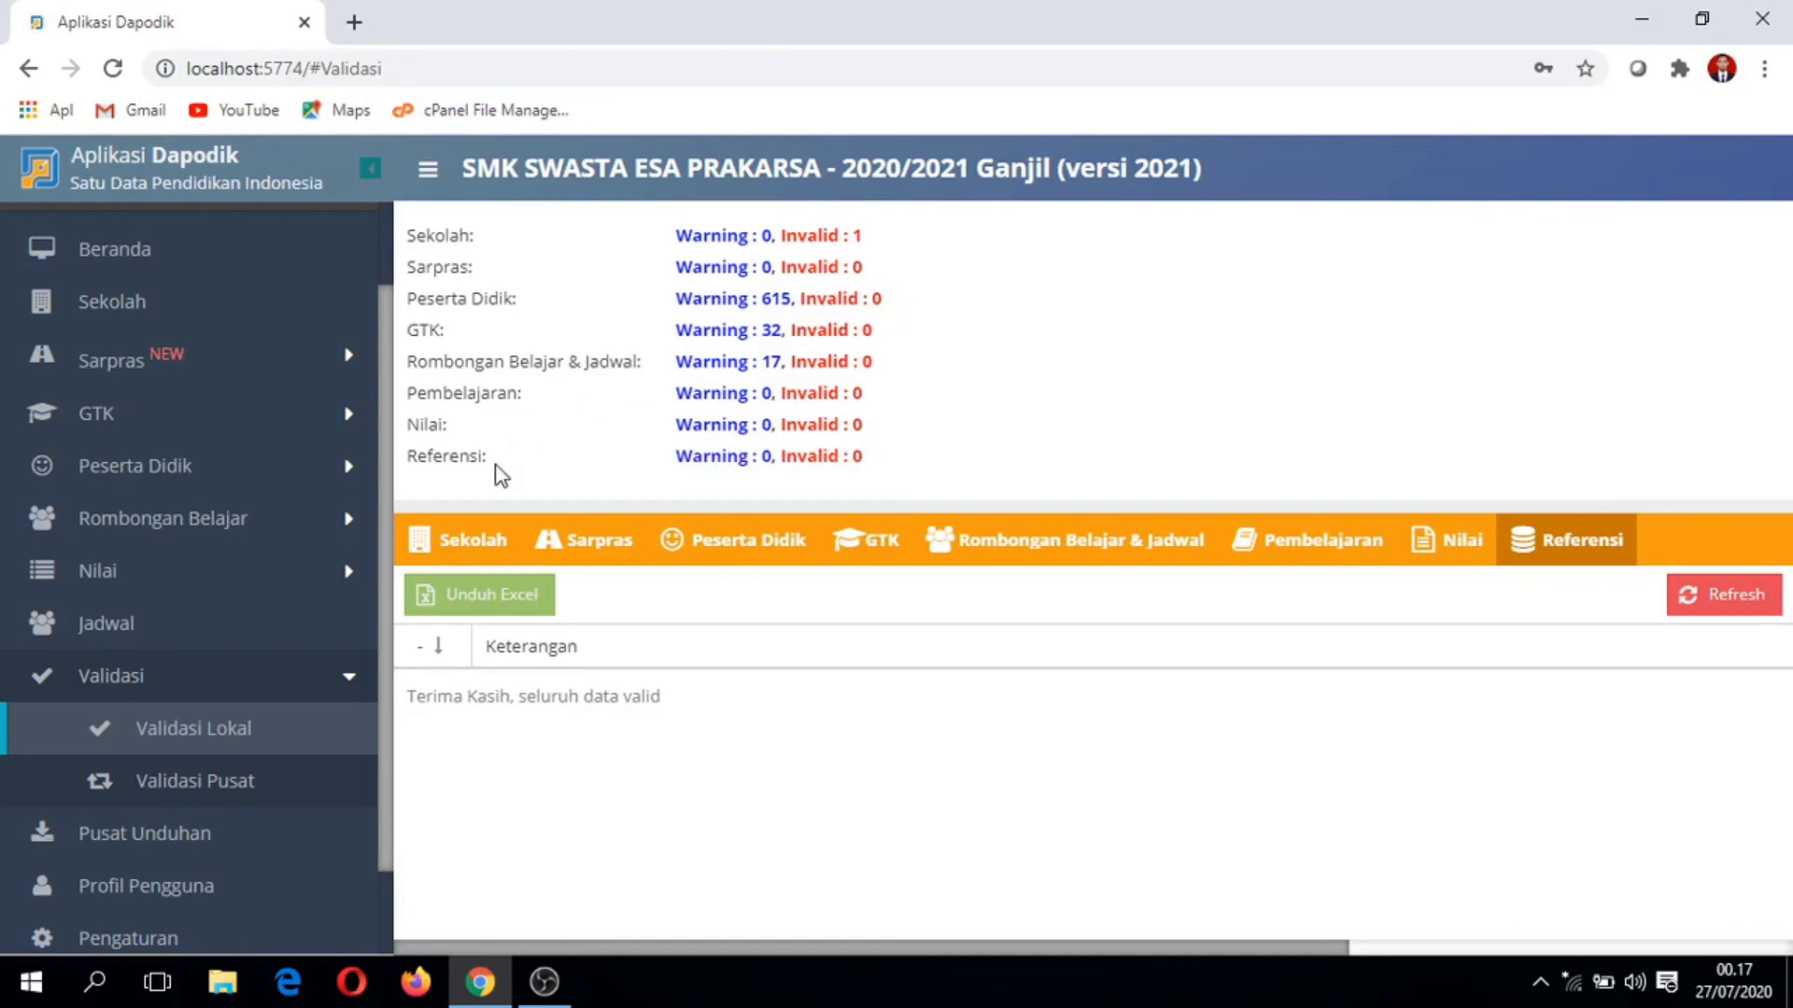
pyautogui.click(478, 552)
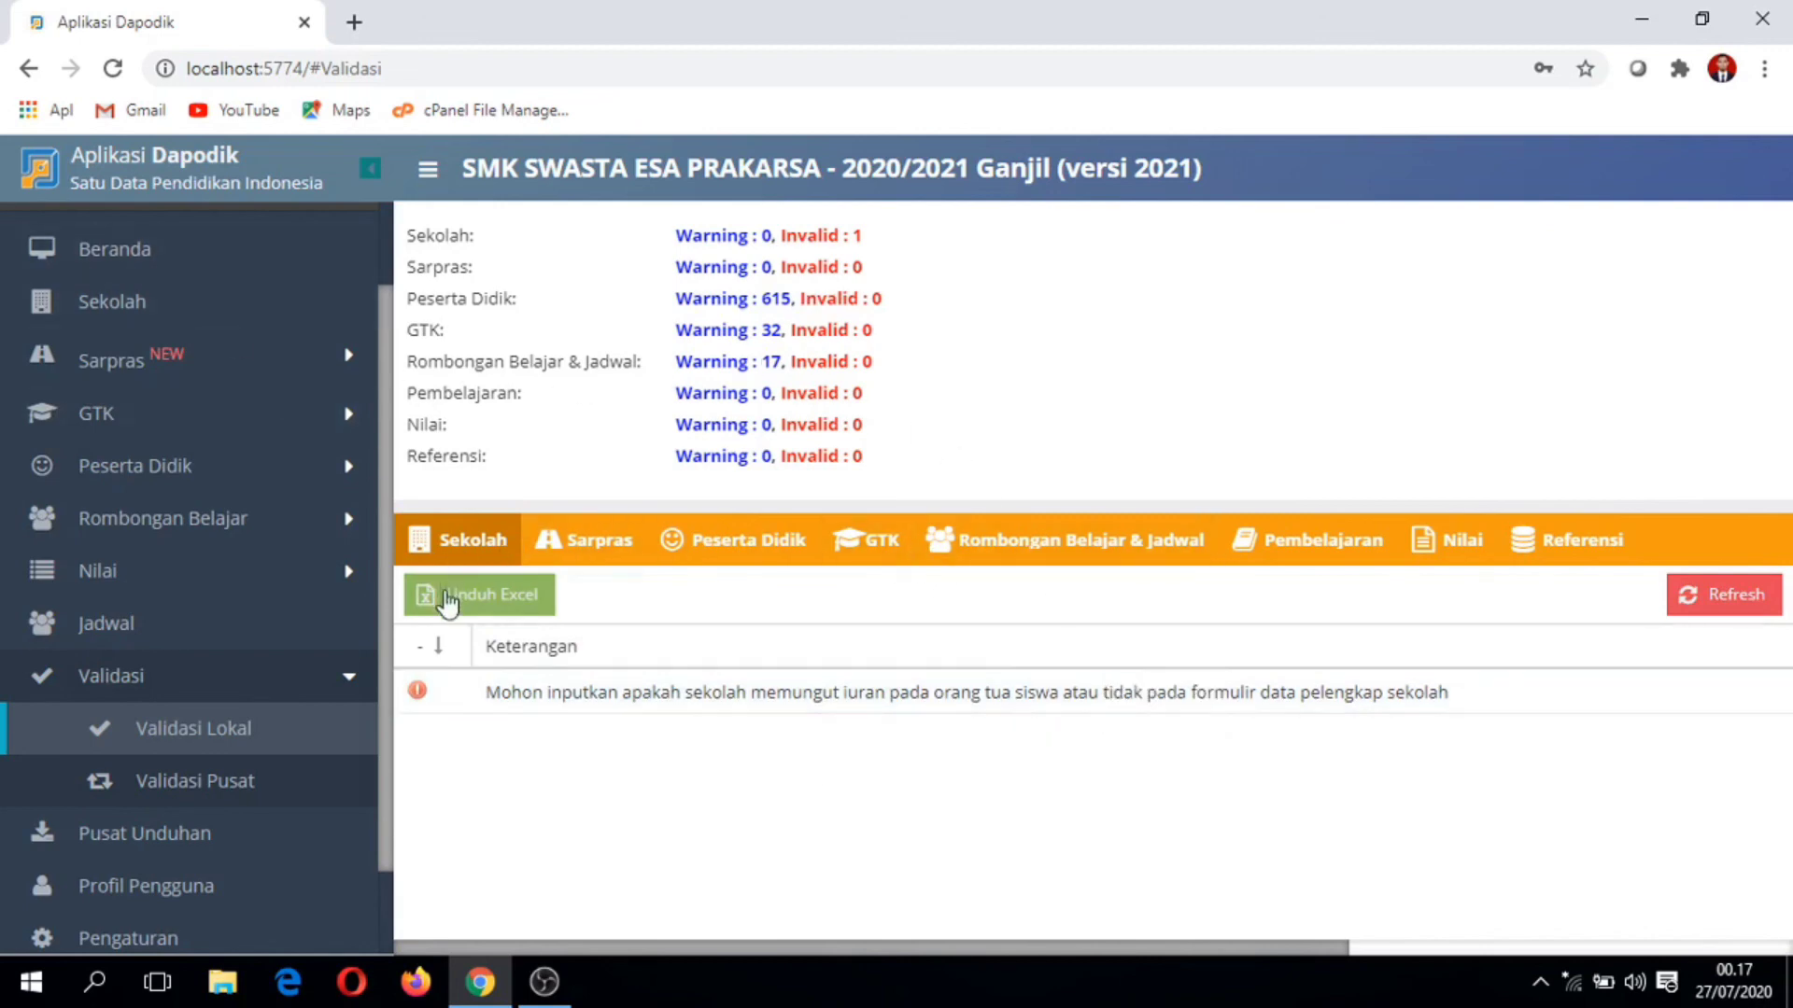
pyautogui.click(301, 691)
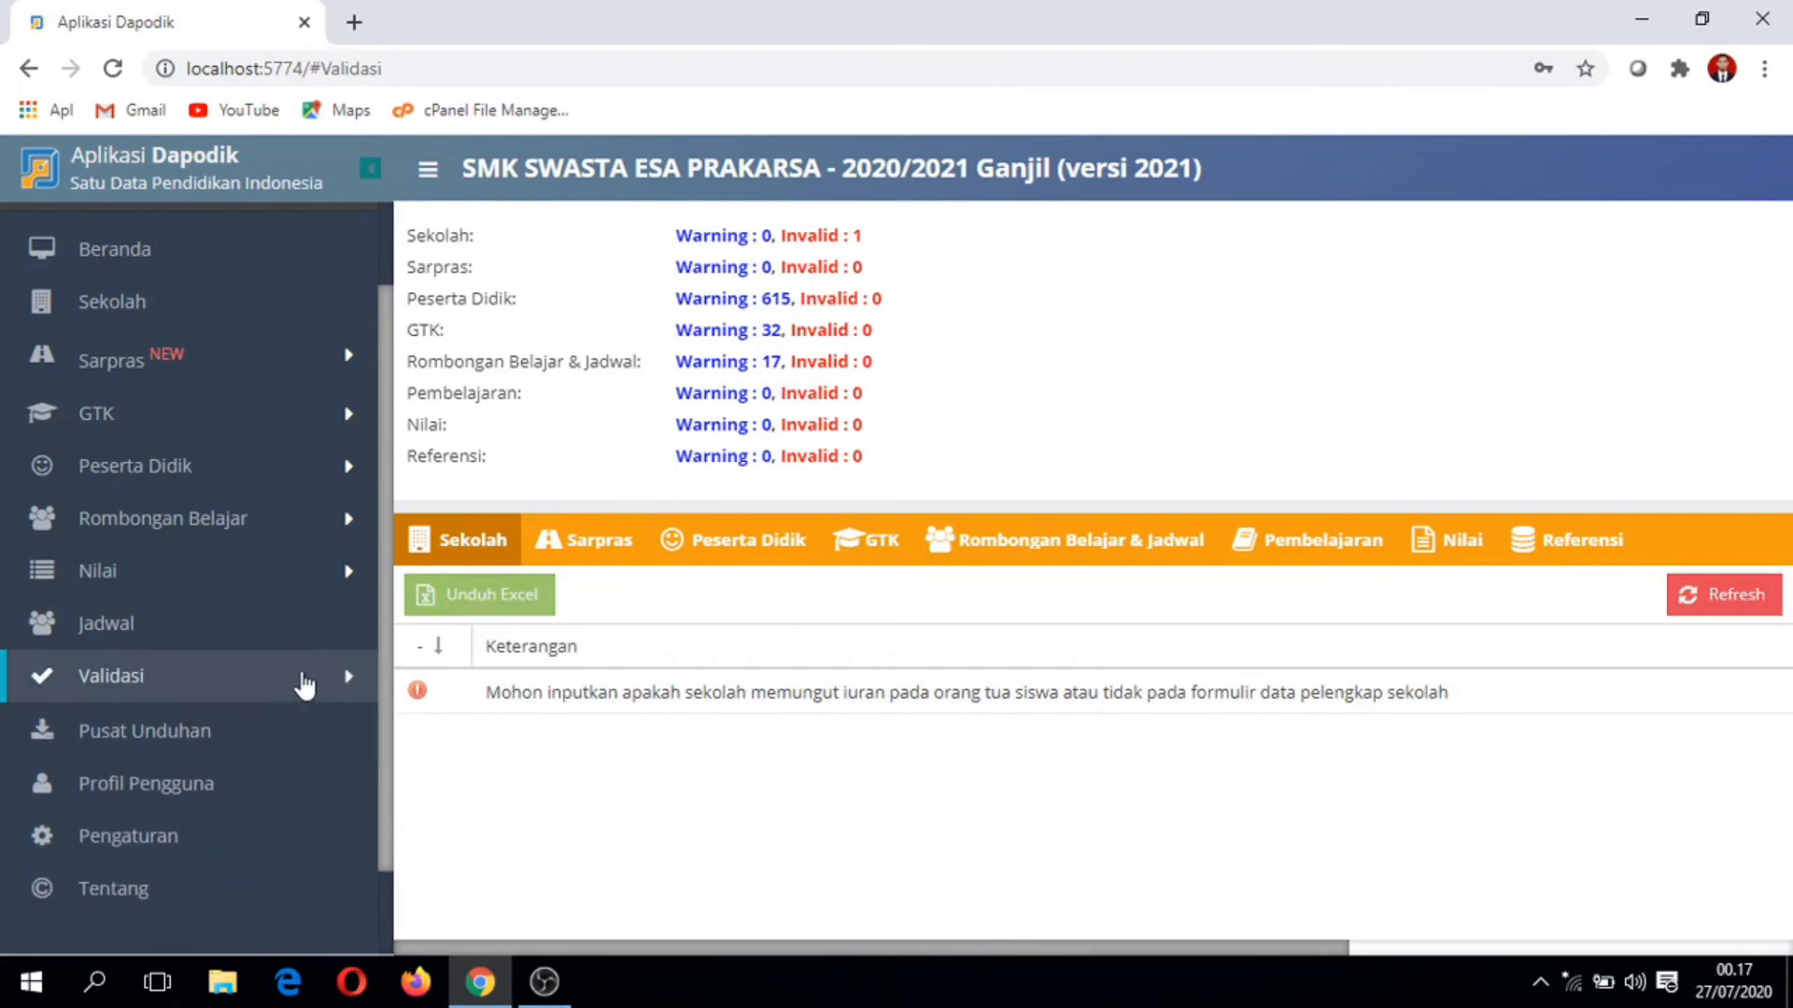